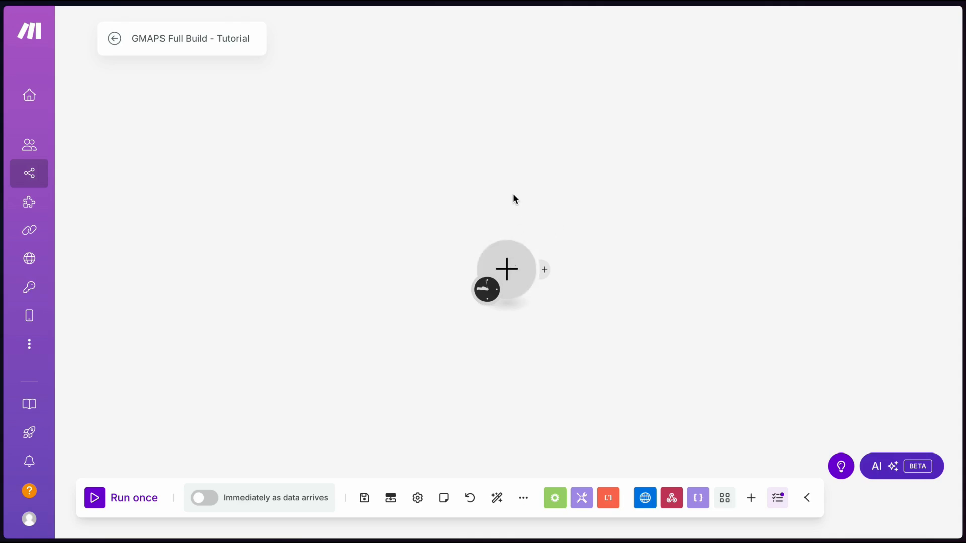
Pan the empty GMAPS Full Build - Tutorial scenario canvas to the left
{"action": "left_click_drag", "start_coordinate": [512, 196], "coordinate": [438, 197]}
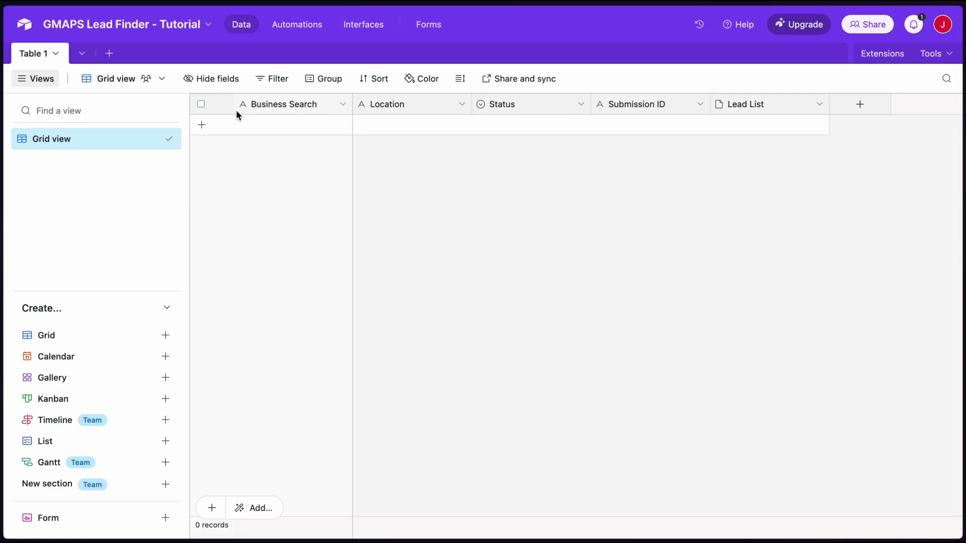
{"action": "left_click", "coordinate": [342, 104]}
{"action": "left_click", "coordinate": [305, 139]}
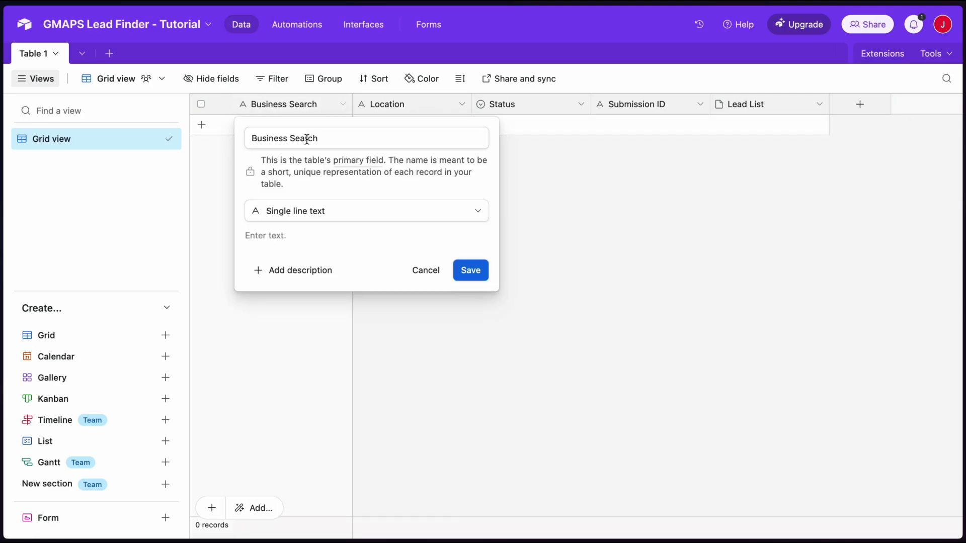
{"action": "left_click", "coordinate": [418, 275]}
{"action": "left_click", "coordinate": [460, 105]}
{"action": "left_click", "coordinate": [433, 139]}
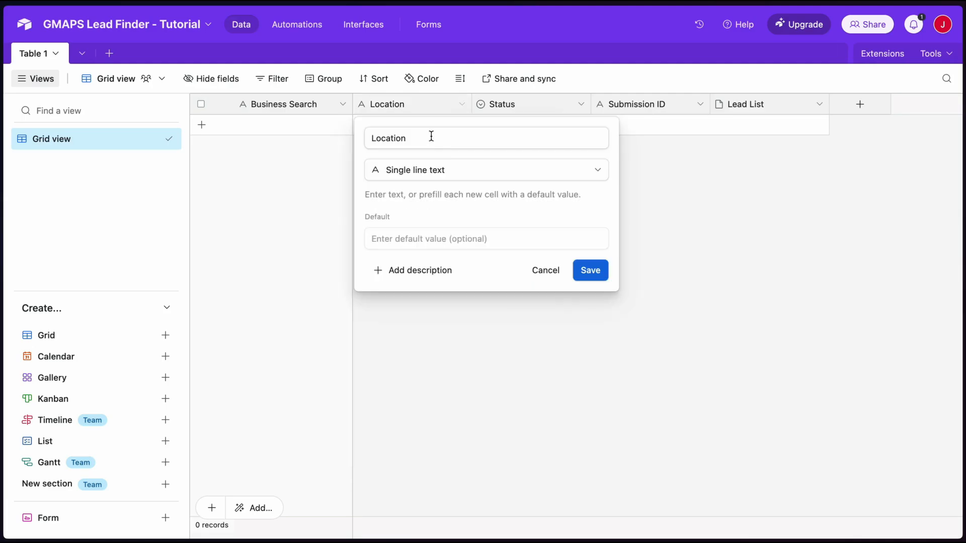
{"action": "left_click", "coordinate": [545, 269]}
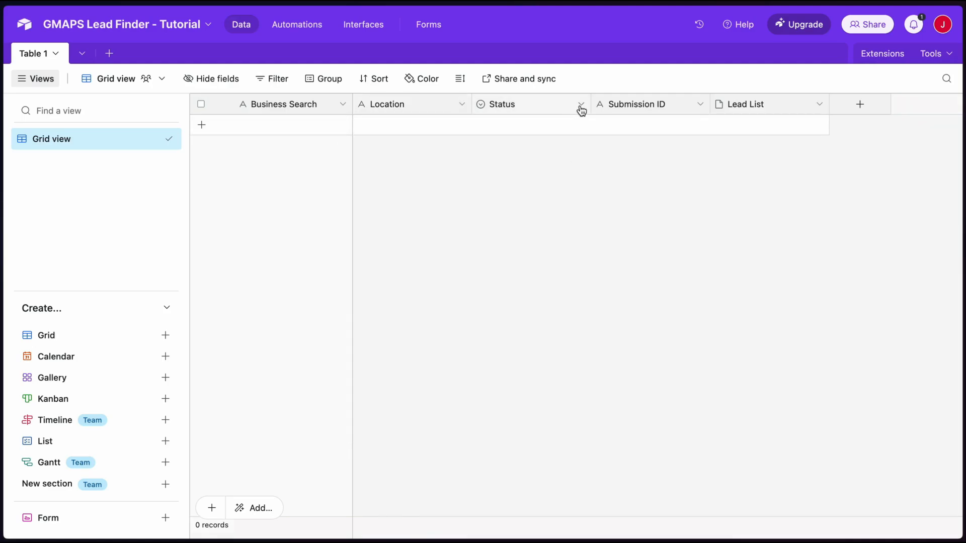
{"action": "left_click", "coordinate": [580, 105]}
{"action": "left_click", "coordinate": [544, 136]}
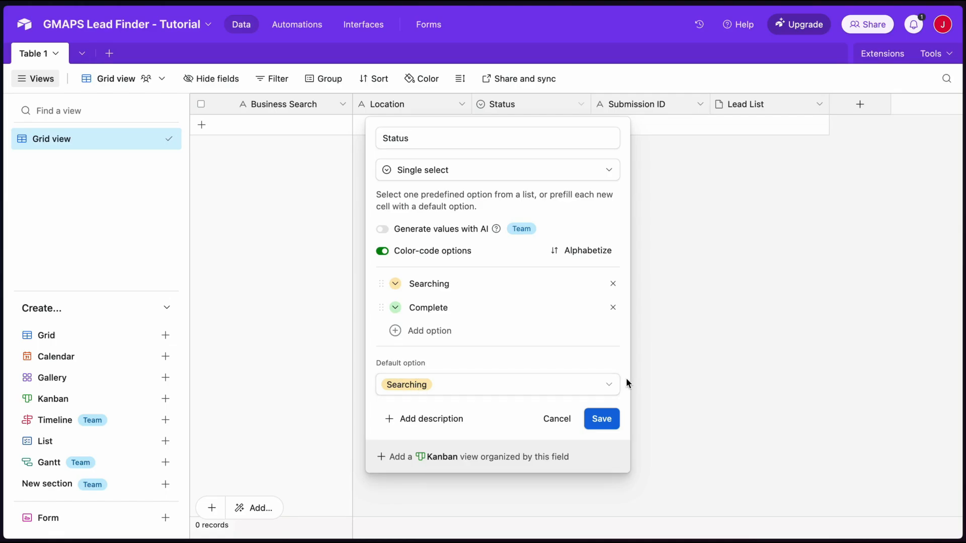
{"action": "left_click", "coordinate": [685, 364]}
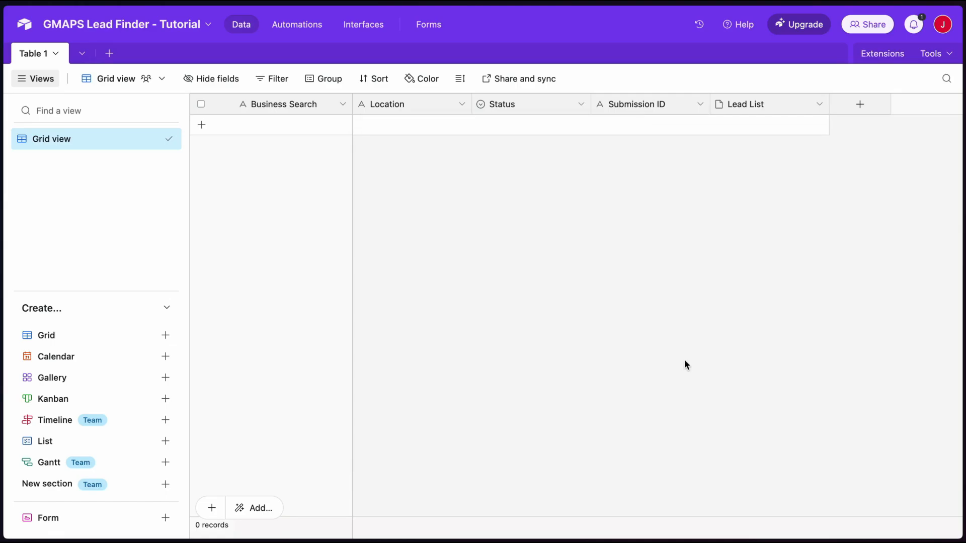
{"action": "left_click", "coordinate": [699, 108]}
{"action": "left_click", "coordinate": [685, 135]}
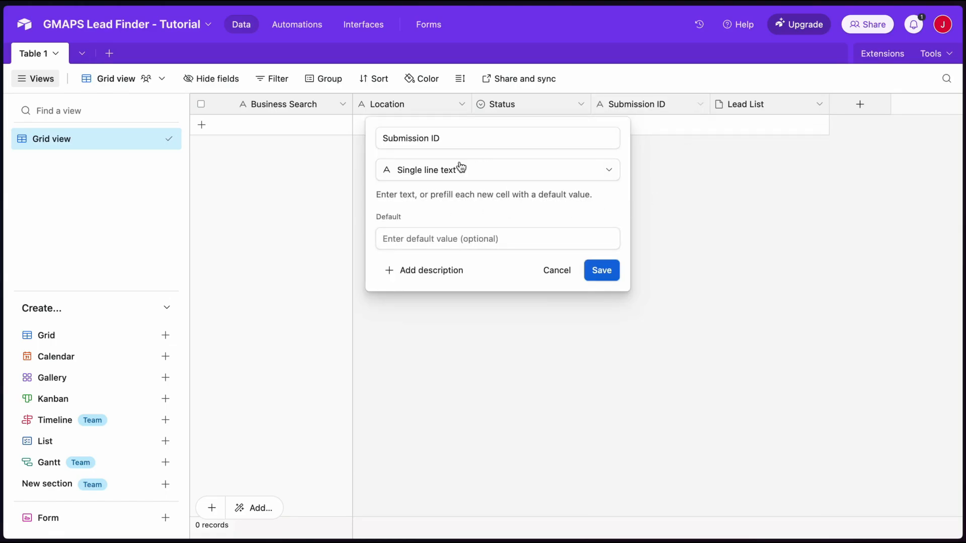
{"action": "left_click", "coordinate": [548, 272]}
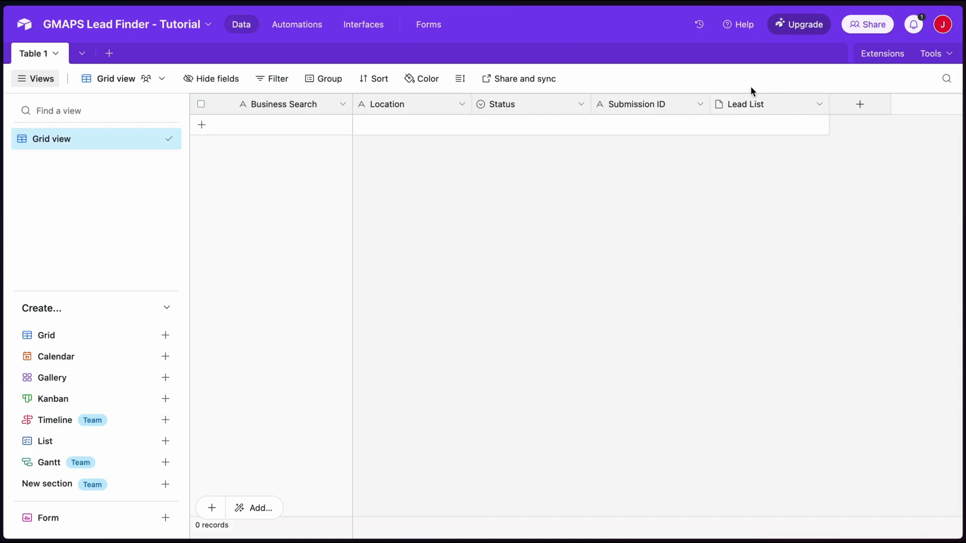
{"action": "left_click", "coordinate": [819, 104]}
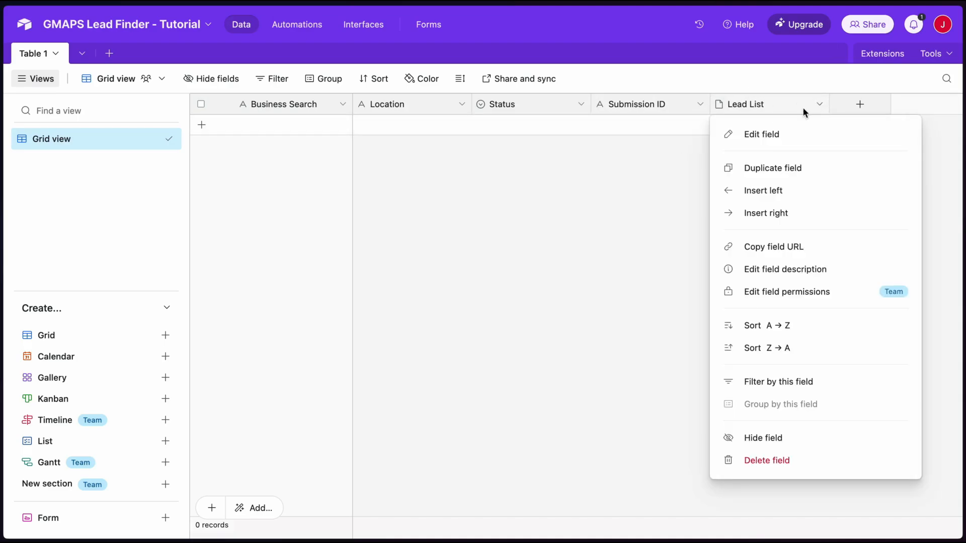
{"action": "left_click", "coordinate": [774, 133]}
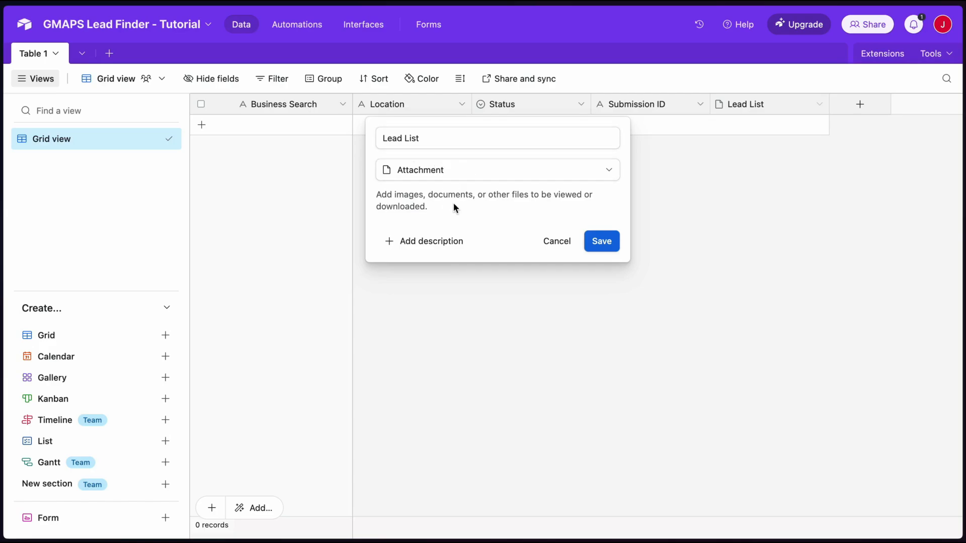
{"action": "key", "text": "Escape"}
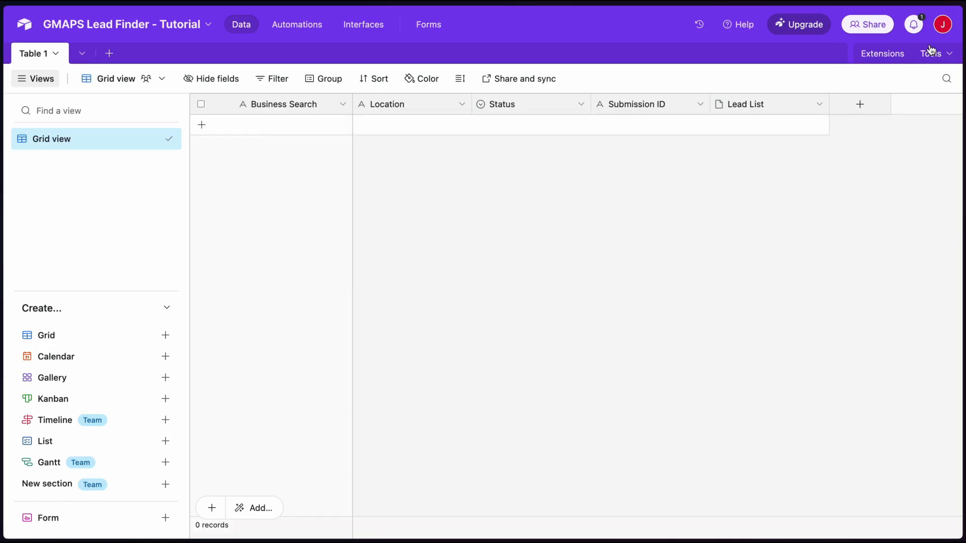
Create Airtable token 'Test' with data.records:read and write scopes on the GMAPS Lead Finder base
{"action": "left_click", "coordinate": [943, 24]}
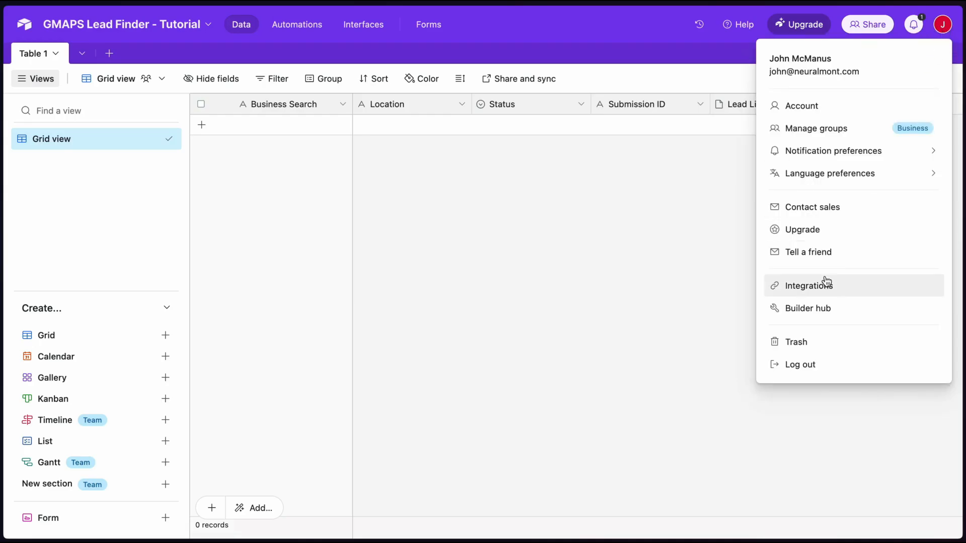
{"action": "left_click", "coordinate": [819, 309]}
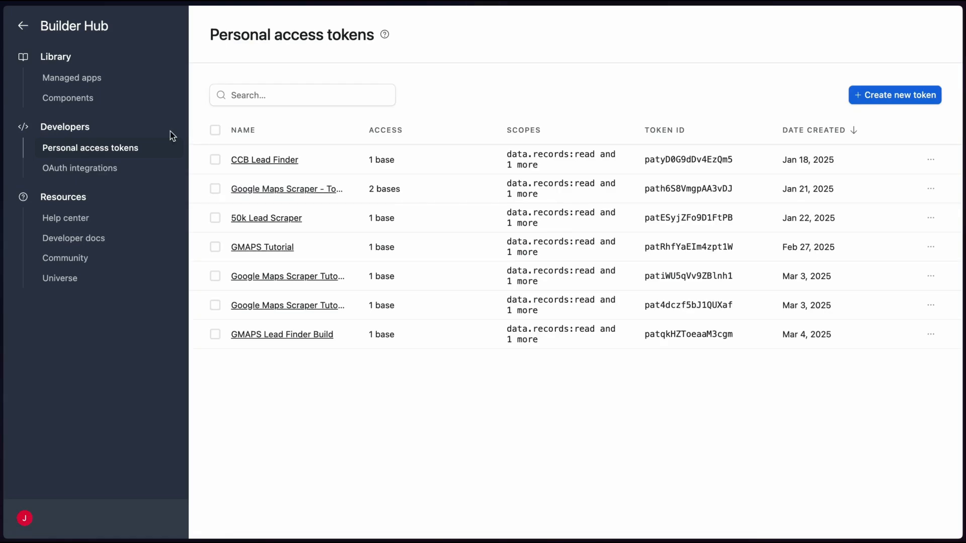
{"action": "left_click", "coordinate": [864, 95]}
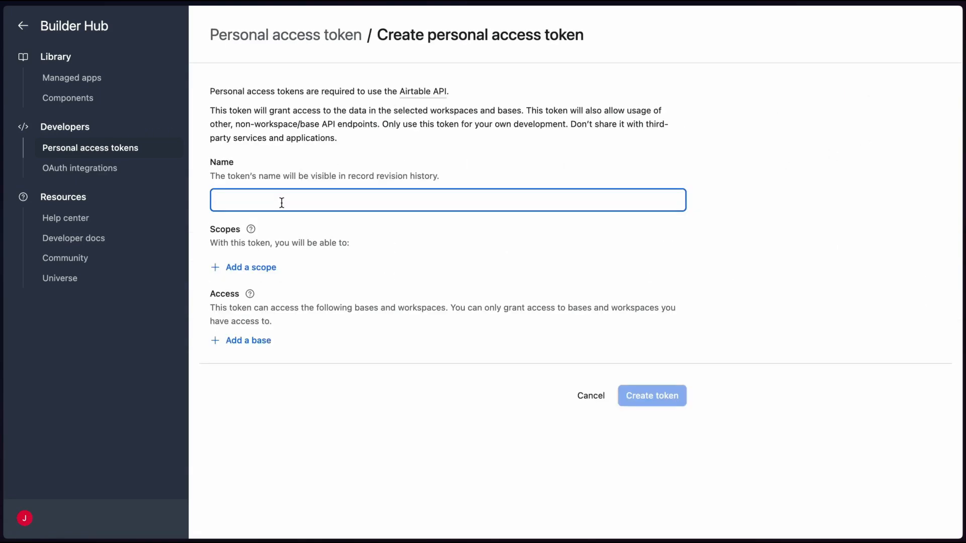
{"action": "type", "text": "Test"}
{"action": "left_click", "coordinate": [254, 267]}
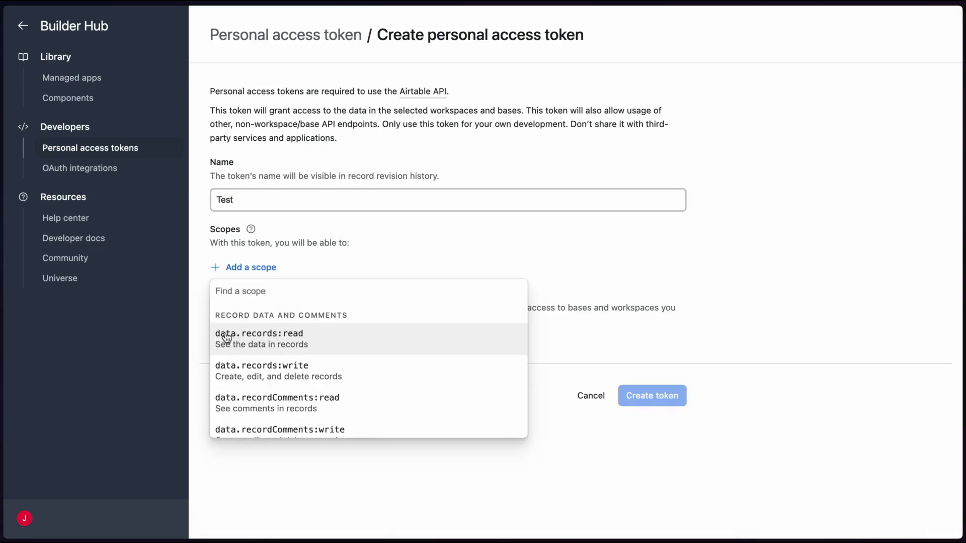
{"action": "left_click", "coordinate": [309, 336]}
{"action": "left_click", "coordinate": [258, 302]}
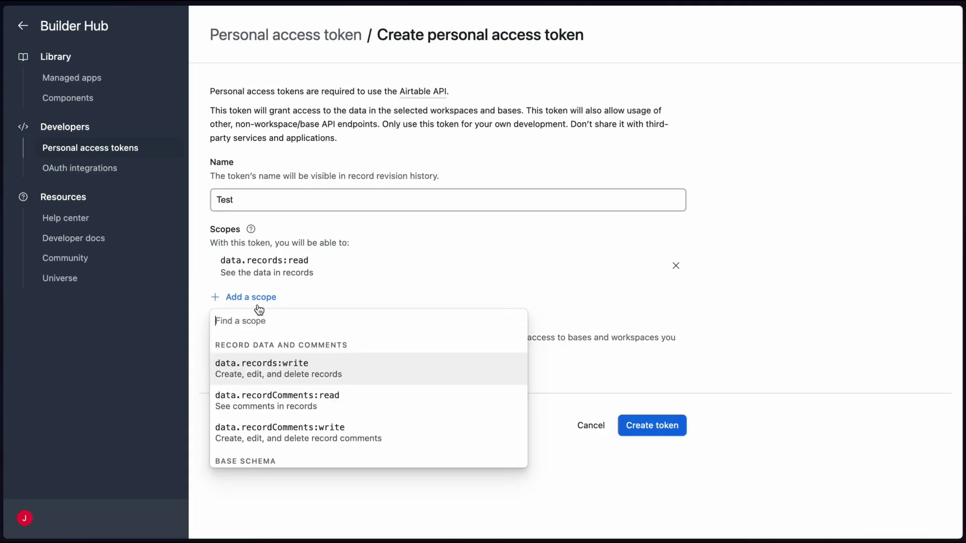
{"action": "left_click", "coordinate": [261, 370]}
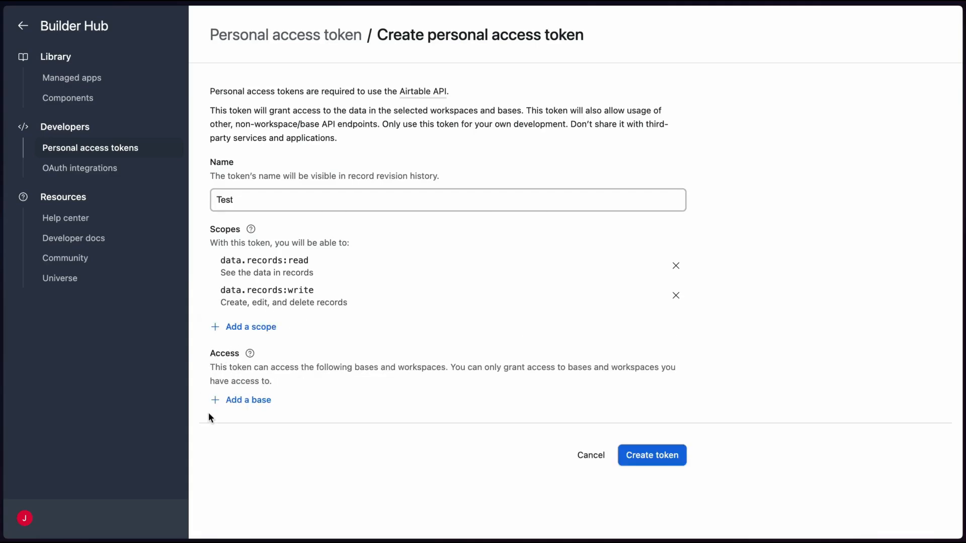
{"action": "left_click", "coordinate": [241, 401]}
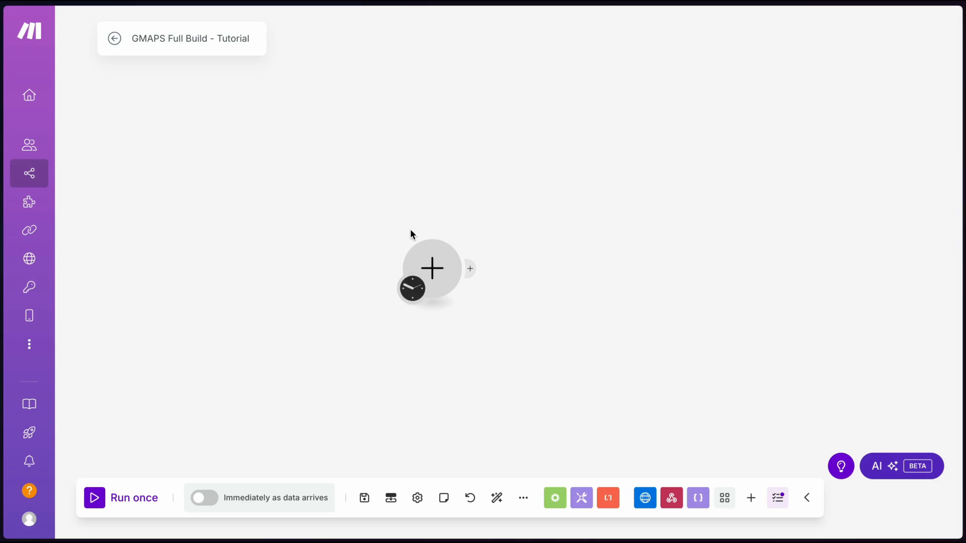
Place an HTTP 'Make a request' module in the empty scenario's first slot
{"action": "left_click", "coordinate": [436, 275]}
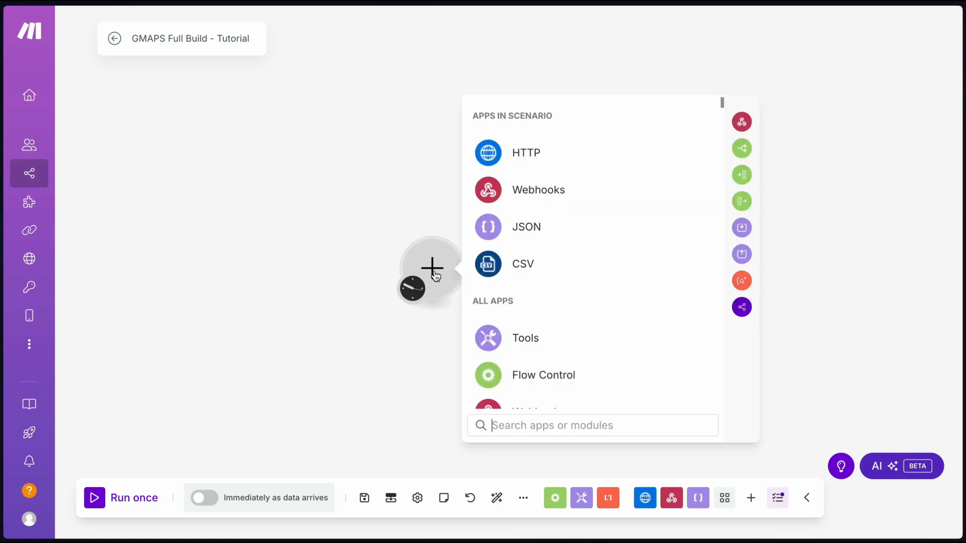
{"action": "left_click", "coordinate": [541, 155]}
{"action": "scroll", "coordinate": [574, 261], "scroll_direction": "down", "scroll_amount": 5}
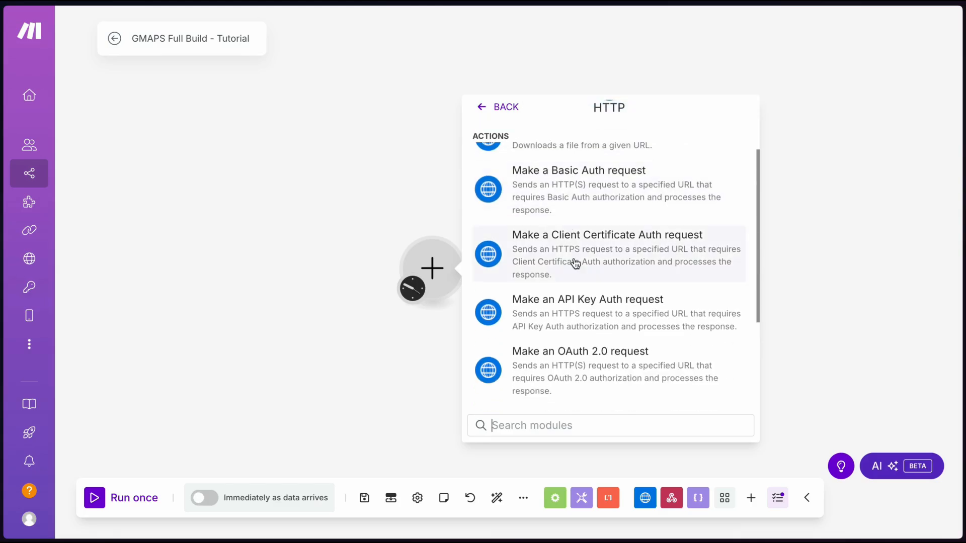
{"action": "left_click", "coordinate": [568, 322]}
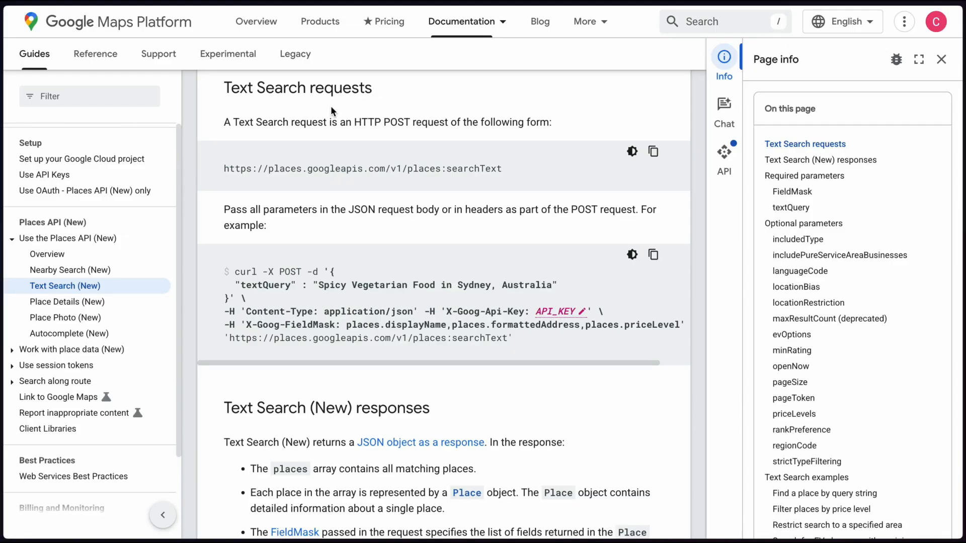
Copy the Text Search endpoint URL from the docs into the HTTP module's URL field
{"action": "scroll", "coordinate": [330, 106], "scroll_direction": "up", "scroll_amount": 1}
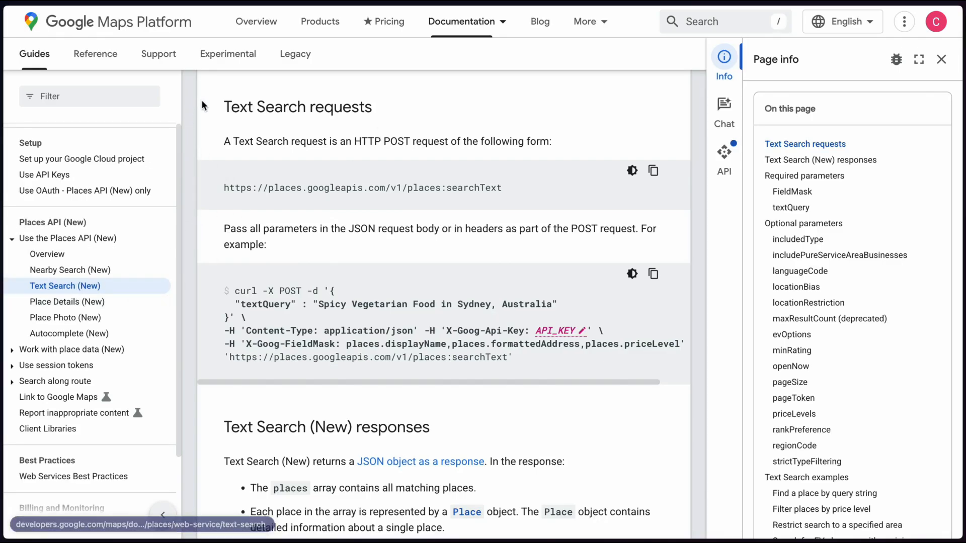
{"action": "scroll", "coordinate": [201, 99], "scroll_direction": "down", "scroll_amount": 1}
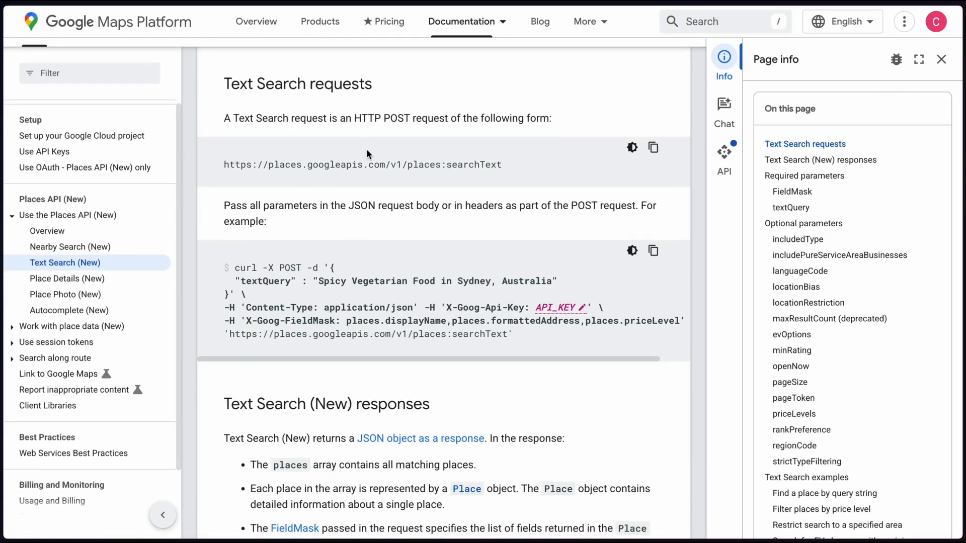
{"action": "left_click_drag", "start_coordinate": [222, 165], "coordinate": [512, 166]}
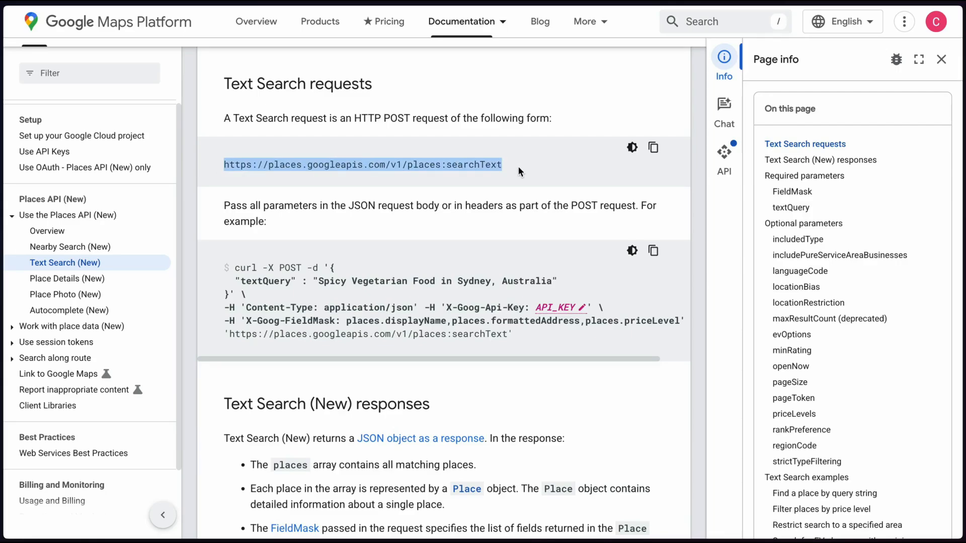
{"action": "left_click", "coordinate": [653, 147]}
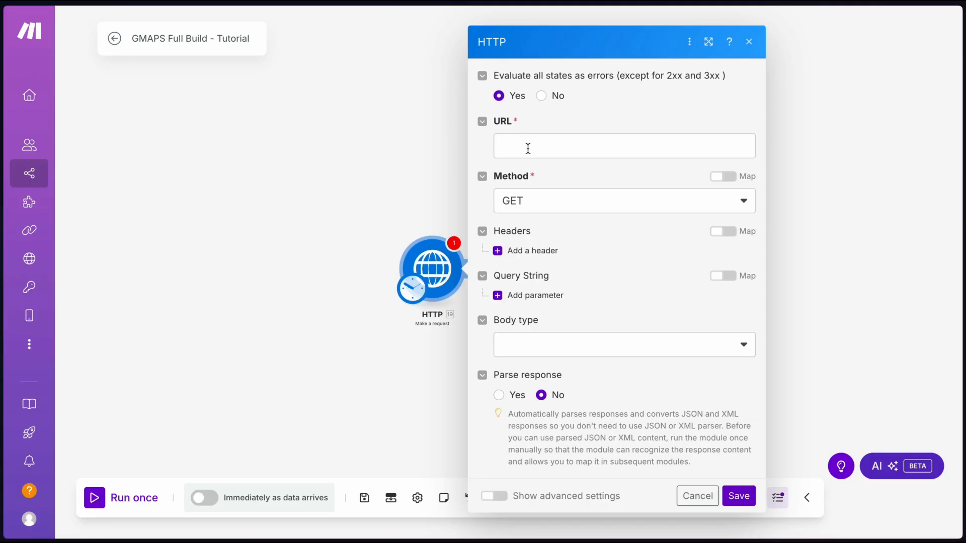
{"action": "left_click", "coordinate": [584, 146]}
{"action": "key", "text": "ctrl+v"}
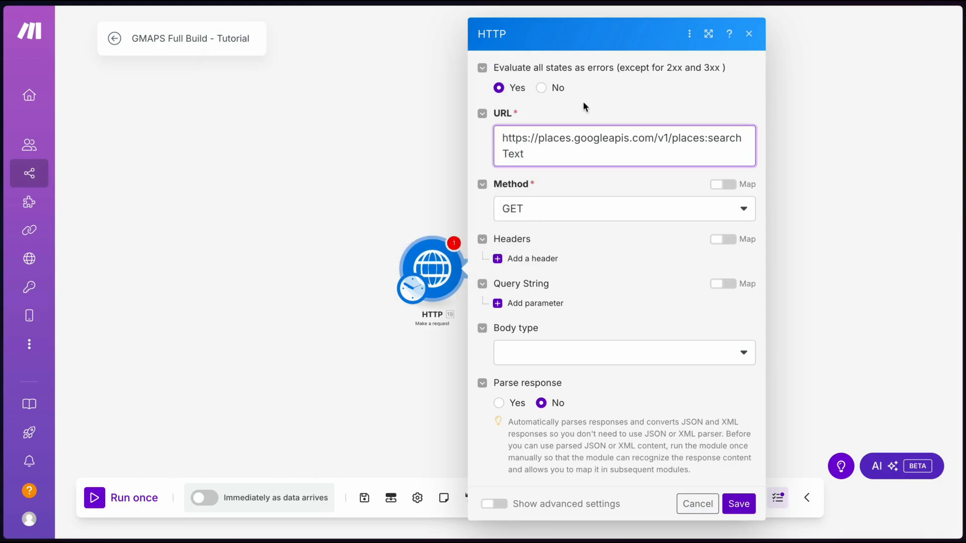
Set the request method to POST and select the example JSON request body
{"action": "left_click", "coordinate": [530, 207]}
{"action": "left_click", "coordinate": [551, 278]}
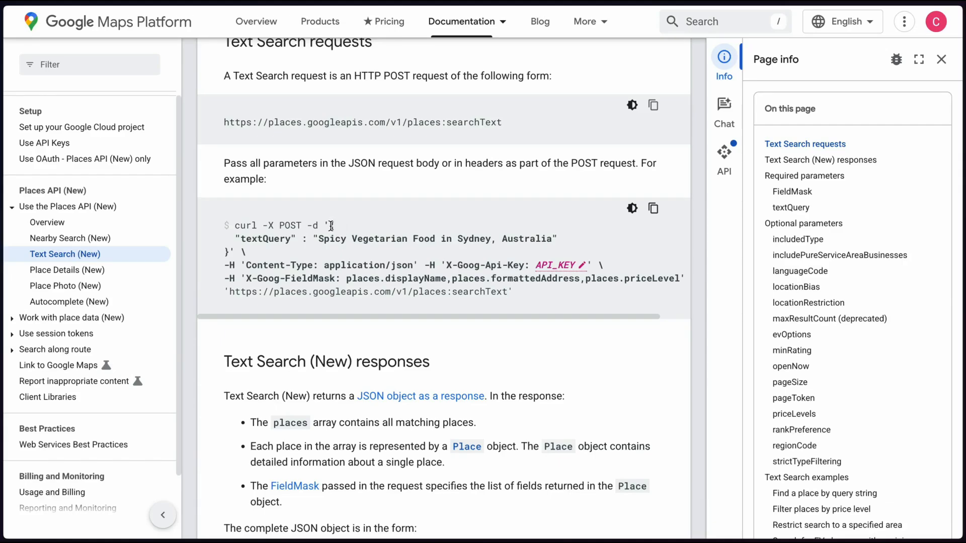
{"action": "left_click_drag", "start_coordinate": [331, 226], "coordinate": [229, 252]}
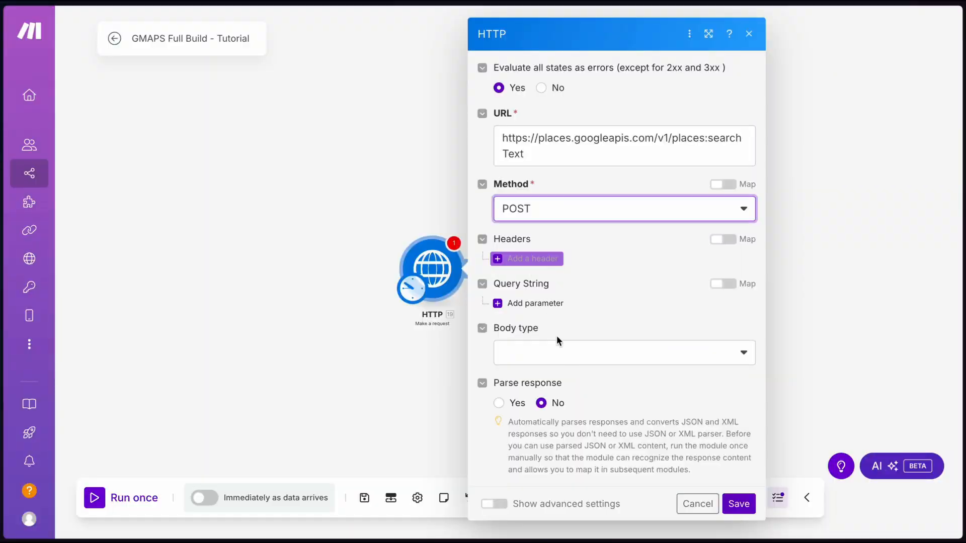
Send the example JSON as a Raw application/json body and set Parse response to Yes
{"action": "left_click", "coordinate": [532, 355]}
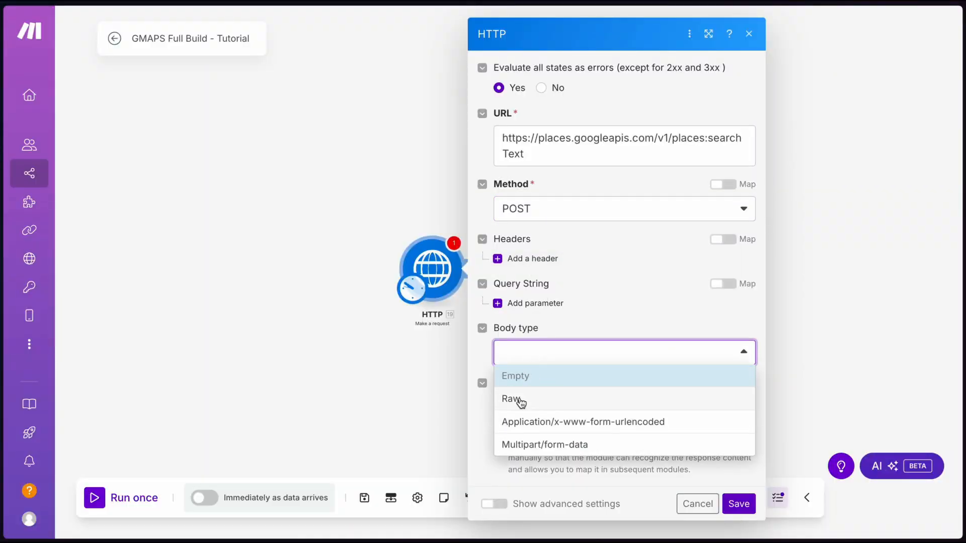
{"action": "left_click", "coordinate": [518, 398]}
{"action": "scroll", "coordinate": [520, 400], "scroll_direction": "down", "scroll_amount": 3}
{"action": "left_click", "coordinate": [524, 294]}
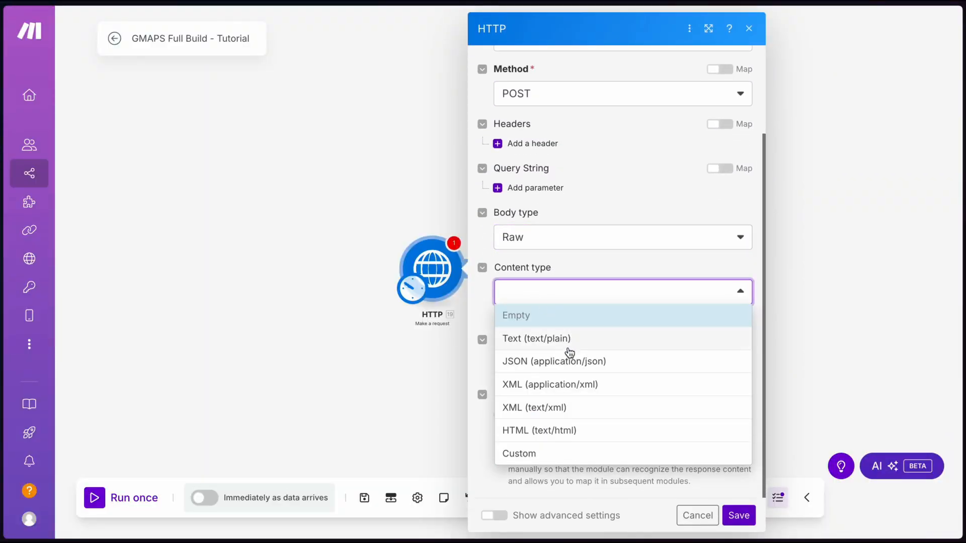
{"action": "left_click", "coordinate": [563, 362]}
{"action": "left_click", "coordinate": [528, 362]}
{"action": "key", "text": "ctrl+v"}
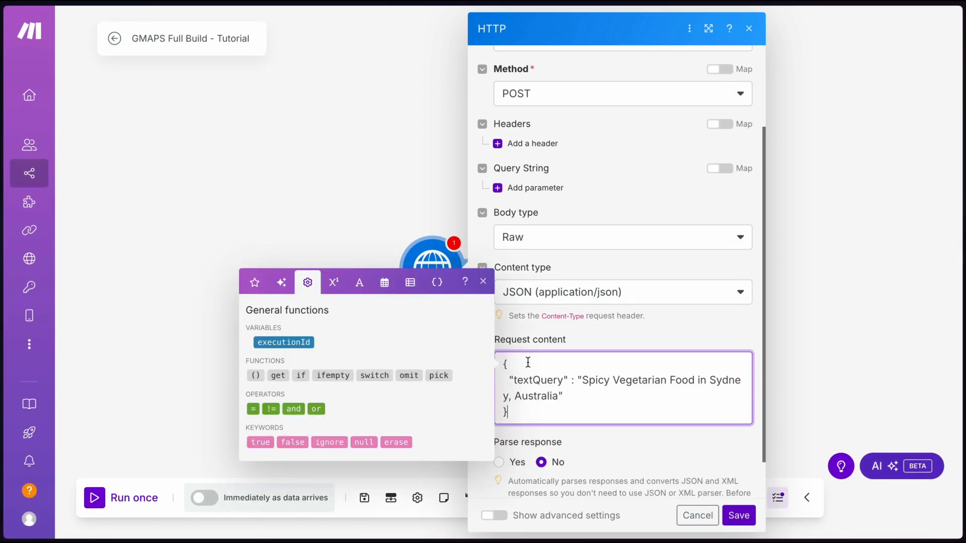
{"action": "left_click", "coordinate": [605, 461]}
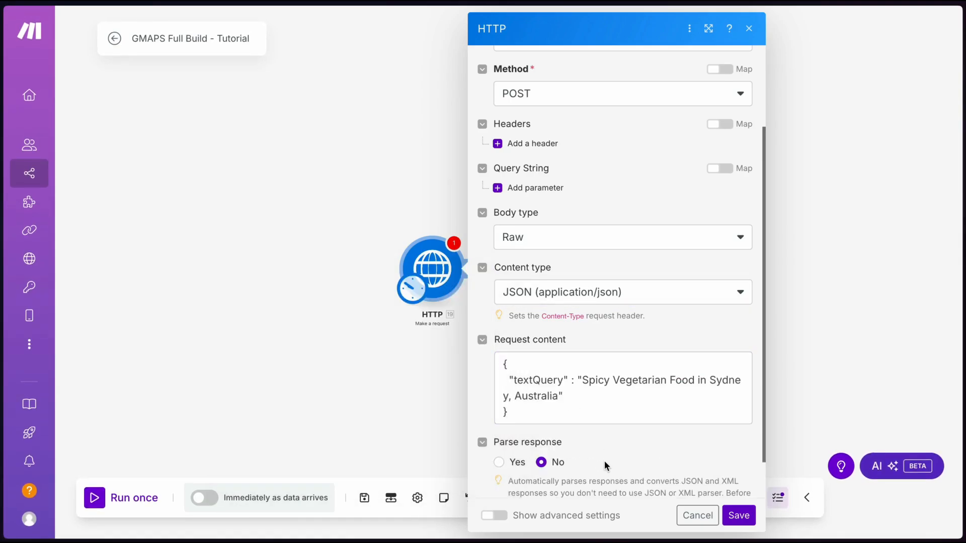
{"action": "left_click", "coordinate": [498, 463]}
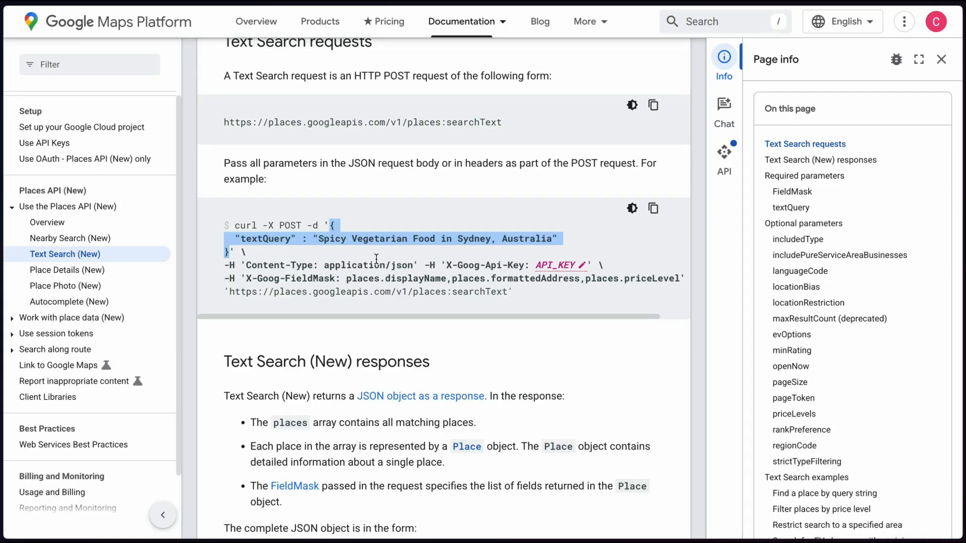
Copy X-Goog-Api-Key from the curl example and paste it as a new header's name
{"action": "left_click", "coordinate": [376, 258]}
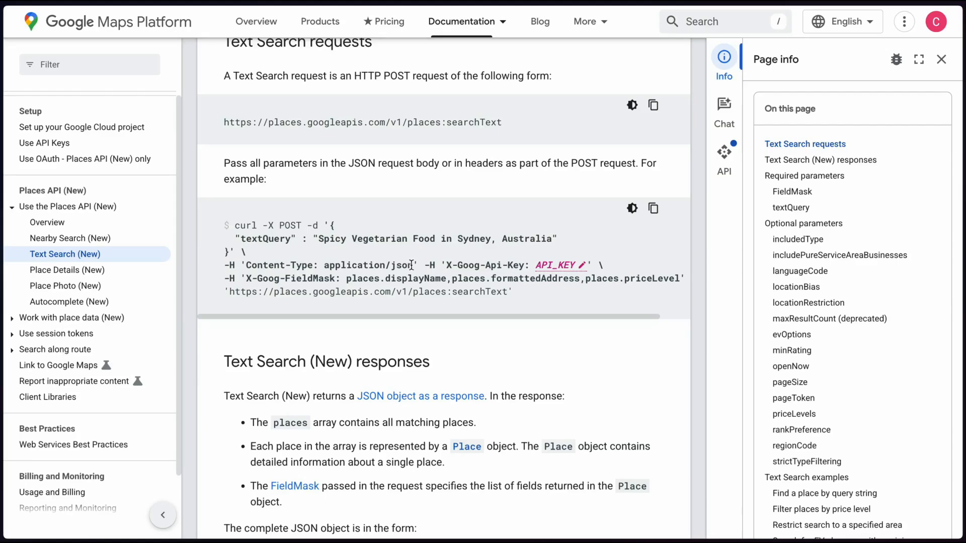
{"action": "left_click_drag", "start_coordinate": [411, 265], "coordinate": [249, 267]}
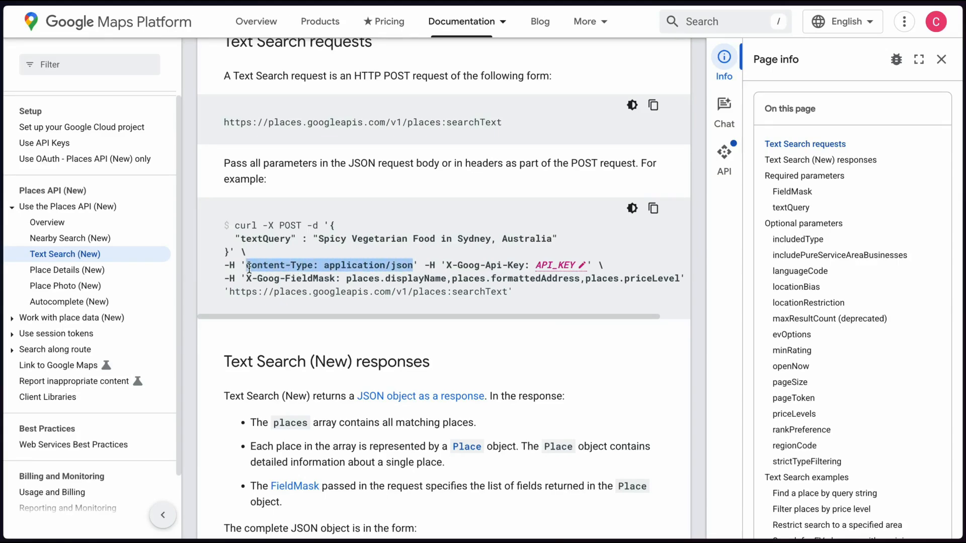
{"action": "left_click", "coordinate": [440, 260]}
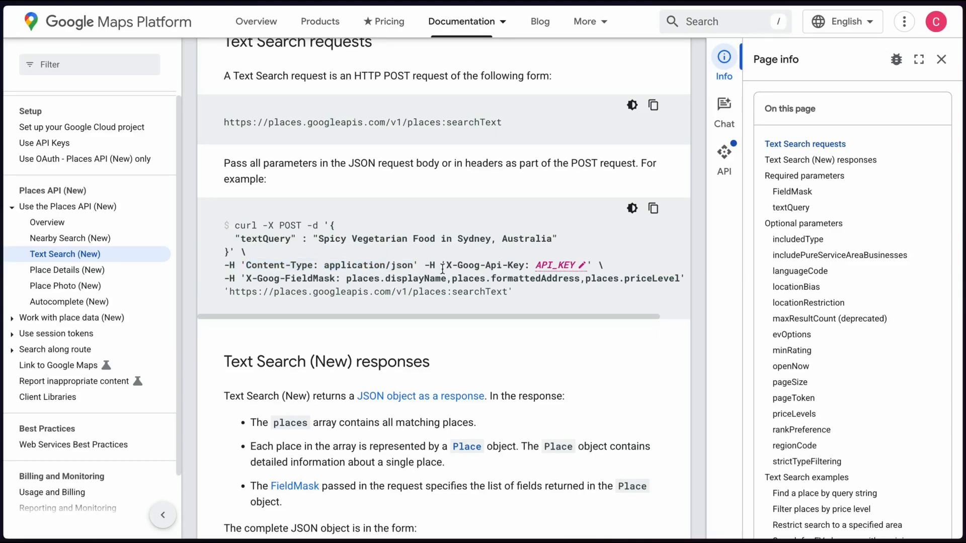
{"action": "left_click_drag", "start_coordinate": [445, 264], "coordinate": [523, 264]}
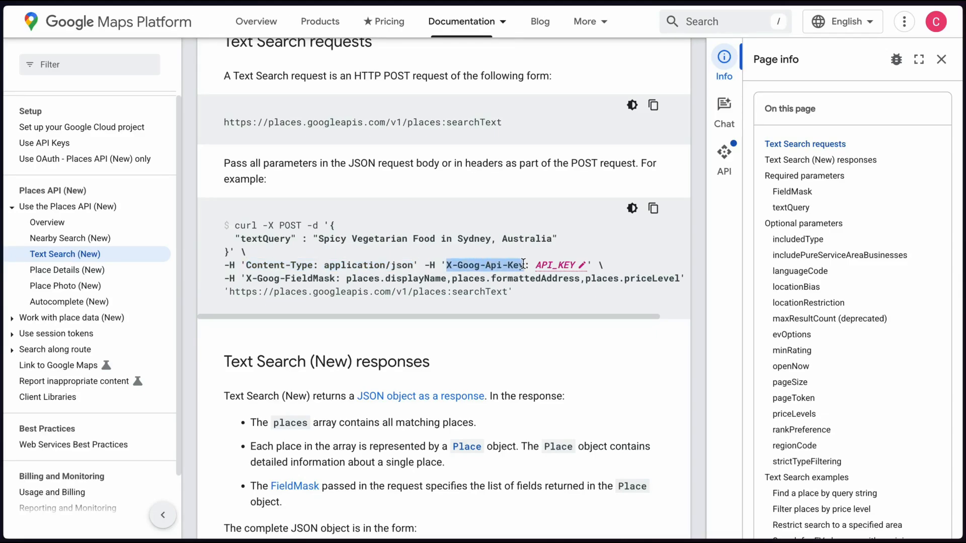
{"action": "left_click", "coordinate": [516, 145]}
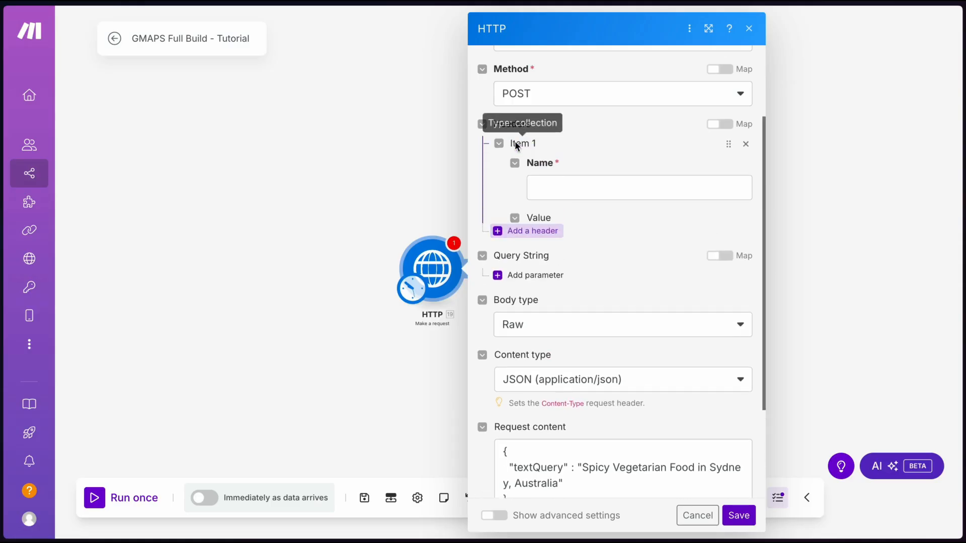
{"action": "left_click", "coordinate": [567, 183]}
{"action": "key", "text": "super+v"}
{"action": "left_click", "coordinate": [571, 167]}
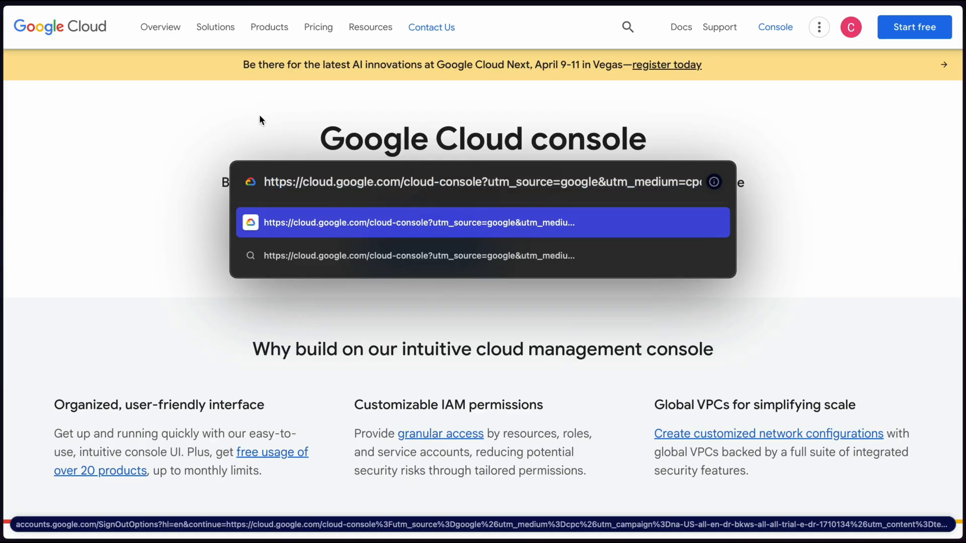
Enter Google Cloud console, check the project picker, and open the Places API (New) page
{"action": "key", "text": "Escape"}
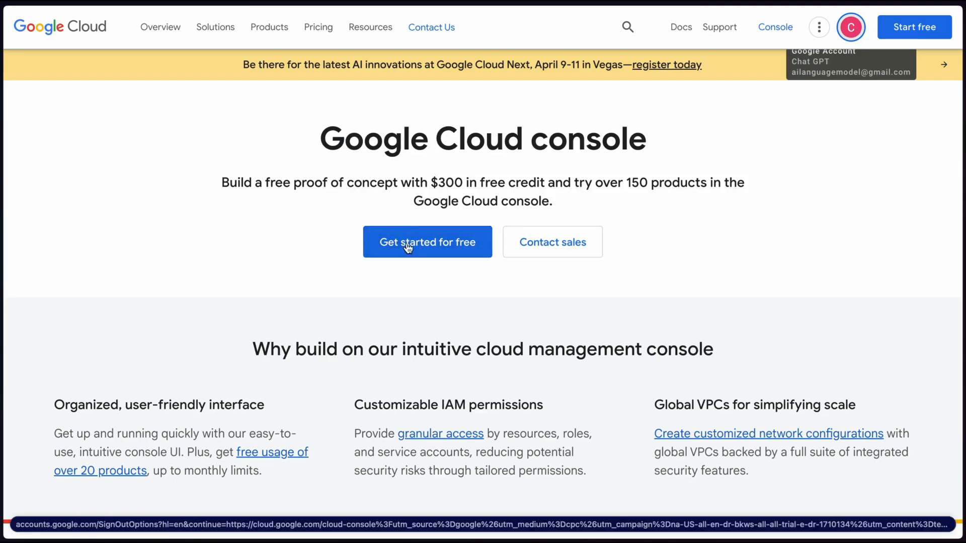
{"action": "left_click", "coordinate": [426, 237]}
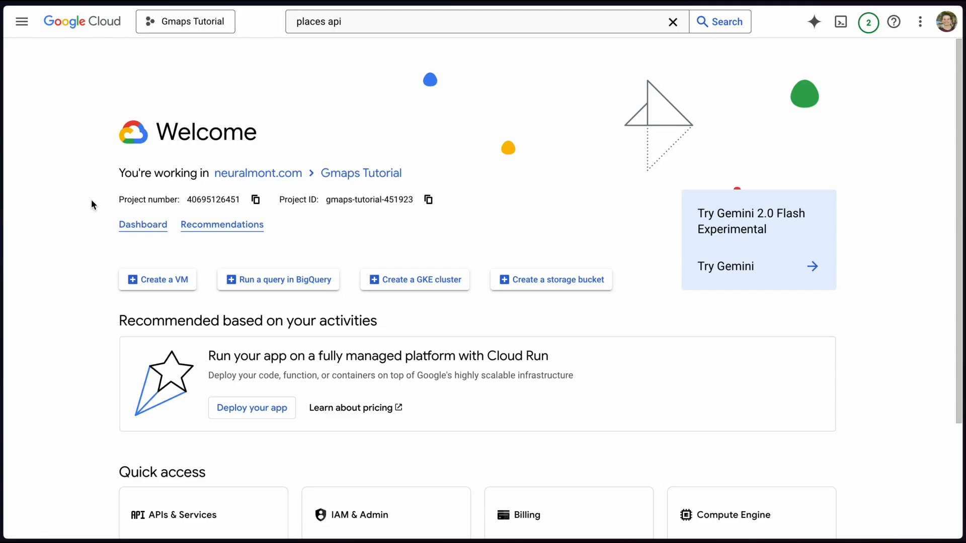
{"action": "left_click", "coordinate": [168, 23]}
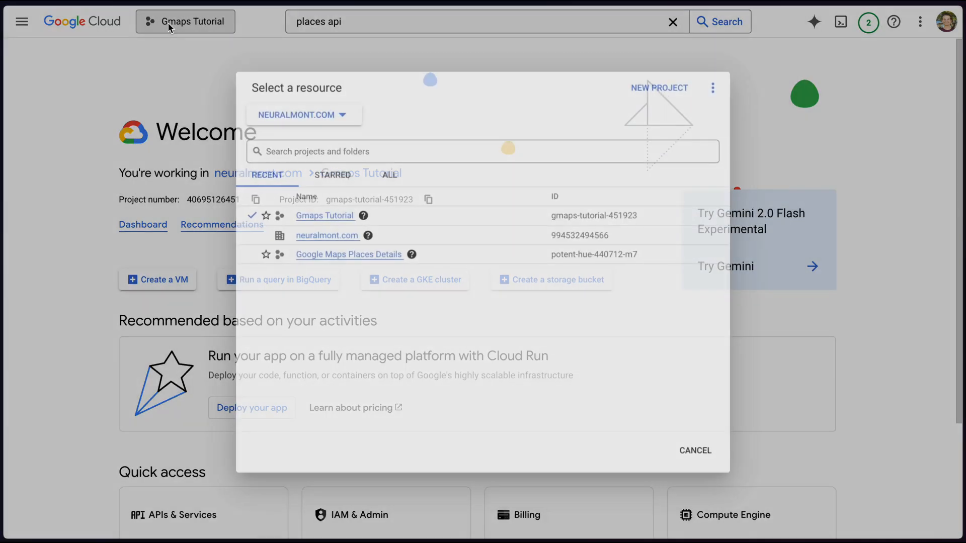
{"action": "left_click", "coordinate": [190, 23]}
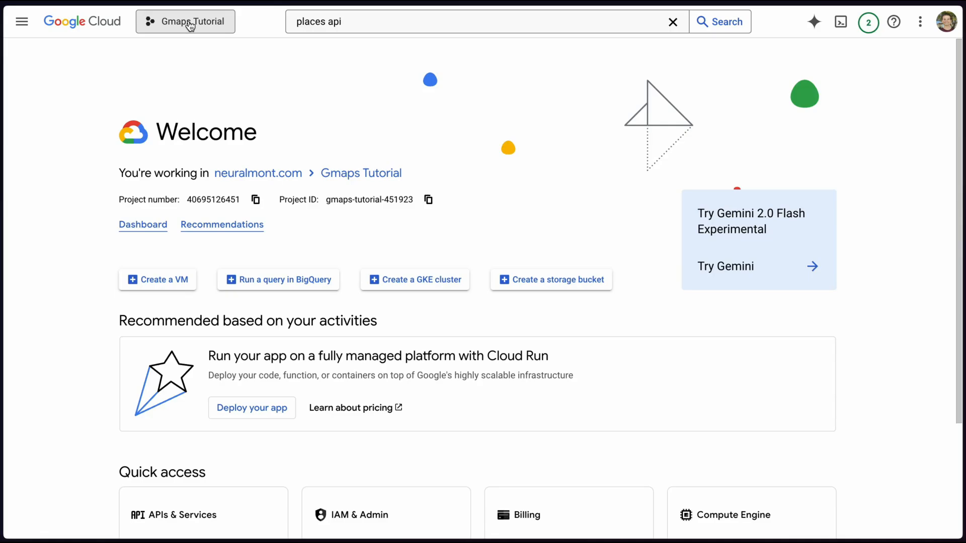
{"action": "left_click", "coordinate": [190, 23]}
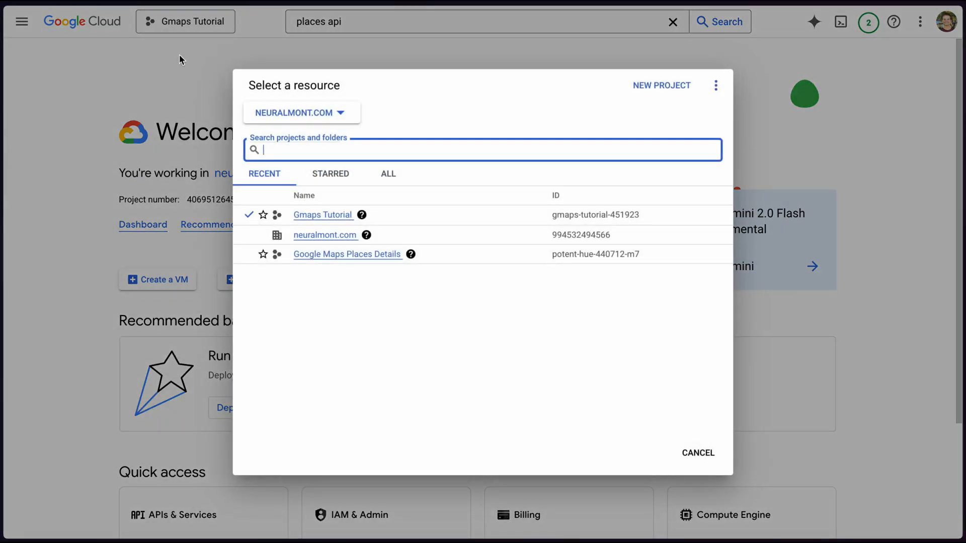
{"action": "left_click", "coordinate": [506, 38]}
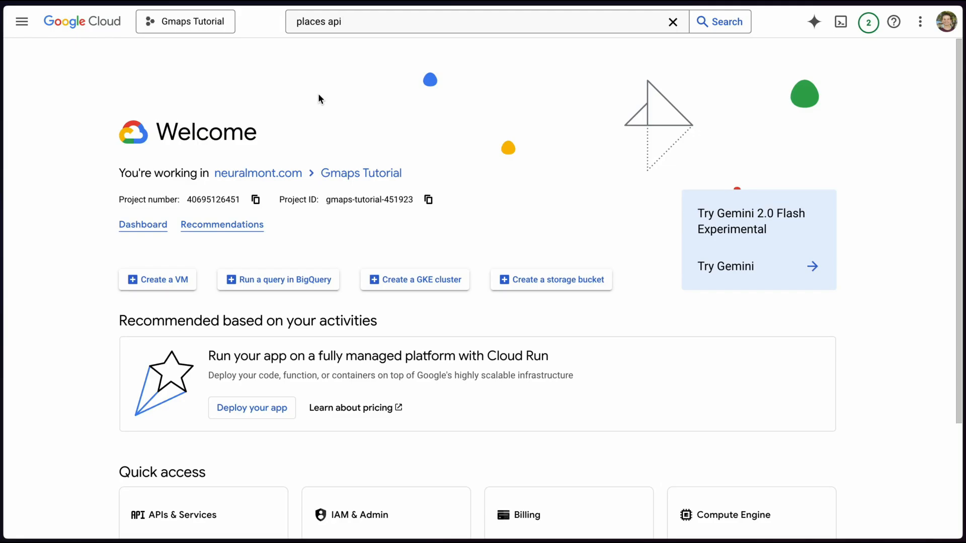
{"action": "left_click", "coordinate": [351, 21]}
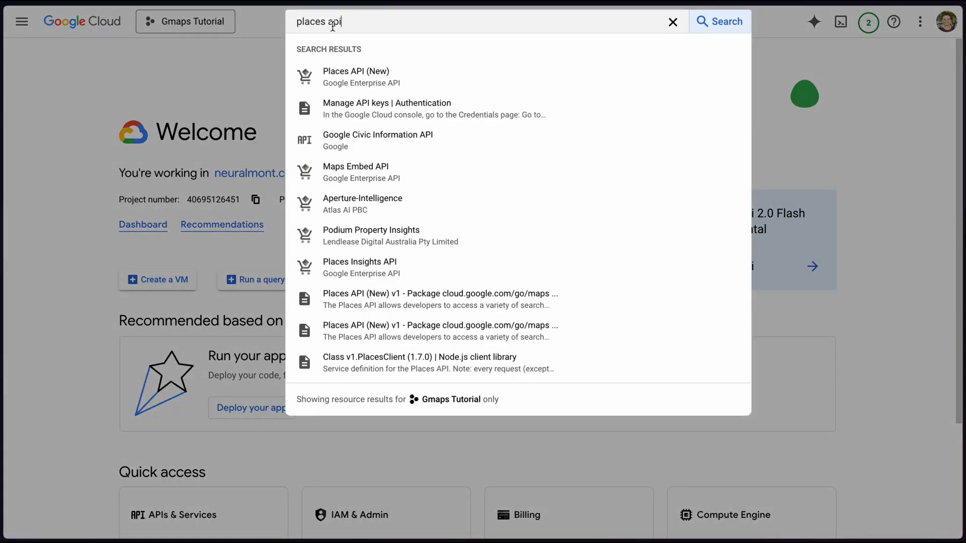
{"action": "left_click", "coordinate": [357, 71]}
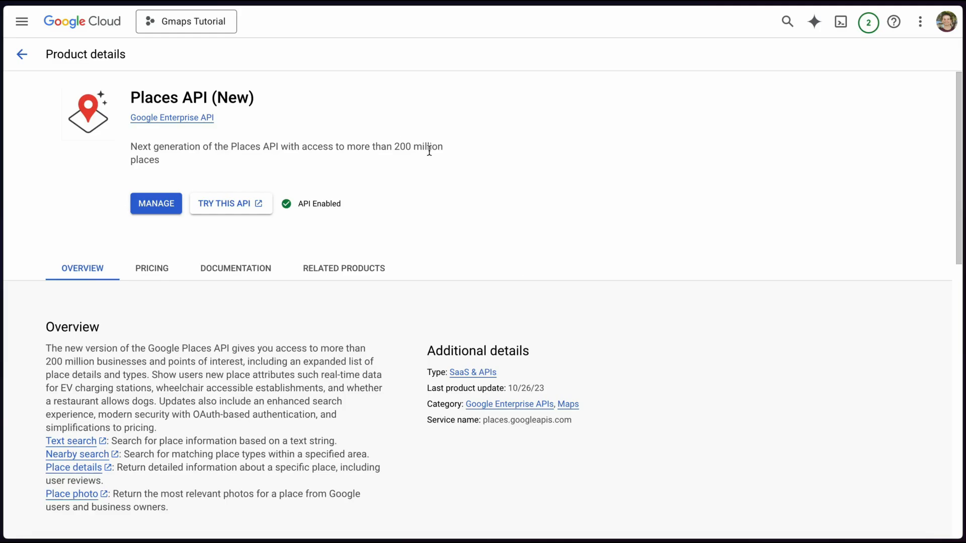
Go to APIs & Services > Credentials to locate API key 1
{"action": "left_click", "coordinate": [28, 28]}
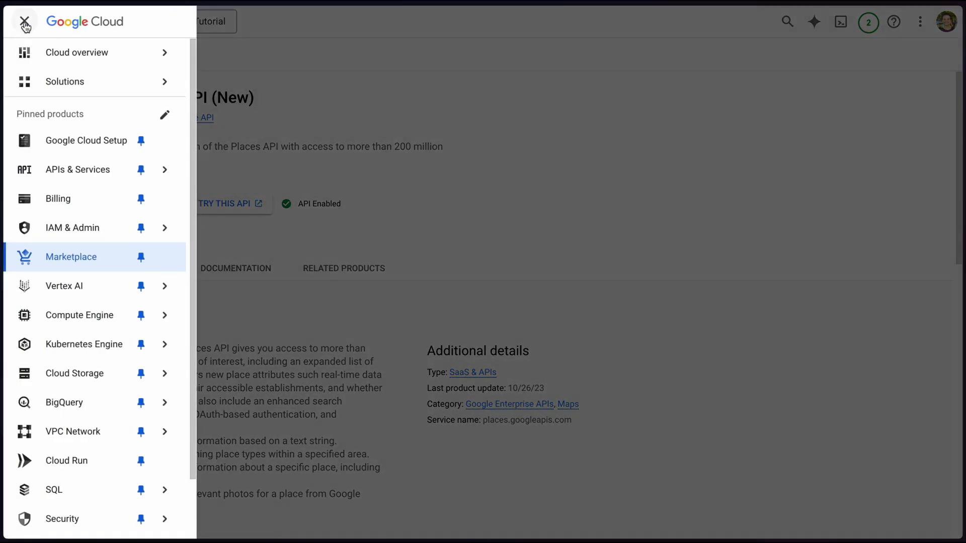
{"action": "mouse_move", "coordinate": [95, 169]}
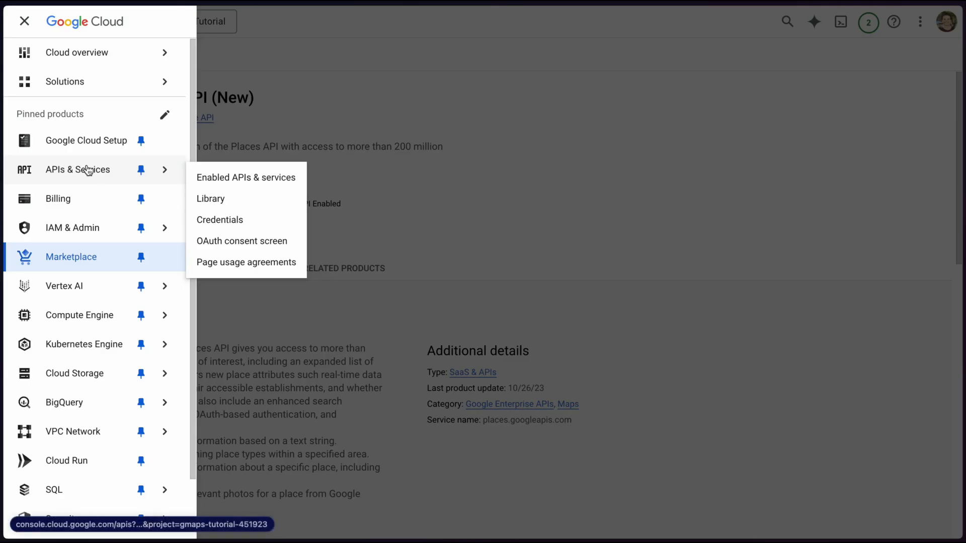
{"action": "left_click", "coordinate": [229, 220]}
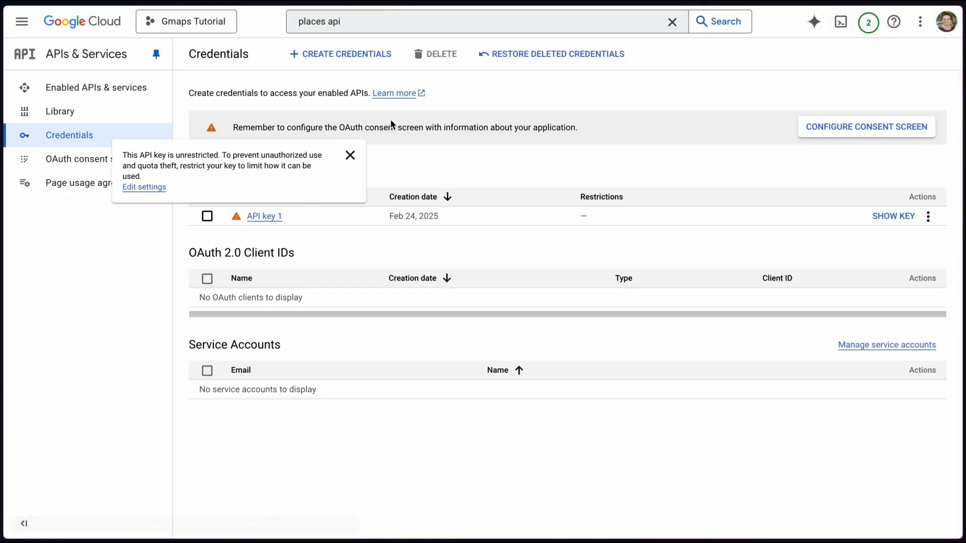
{"action": "left_click", "coordinate": [354, 61]}
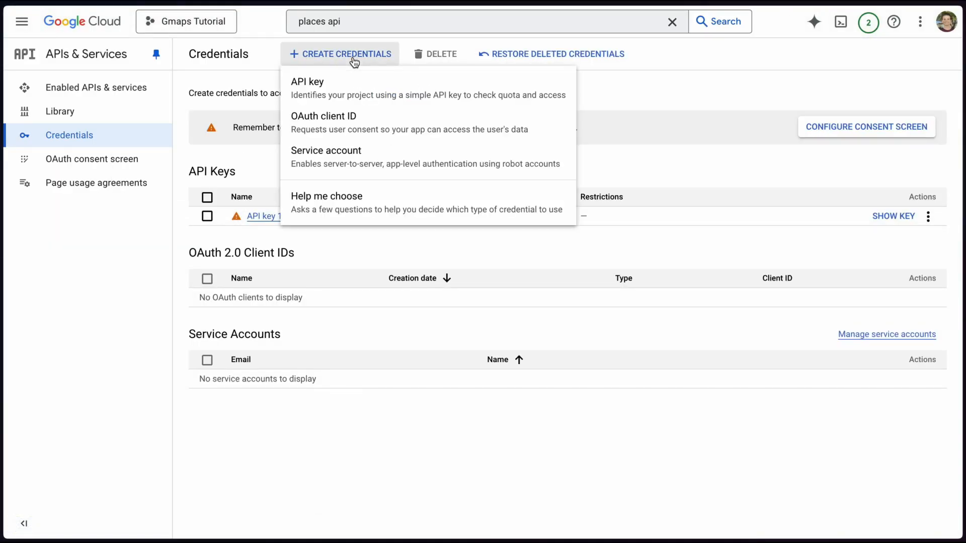
{"action": "left_click", "coordinate": [643, 98]}
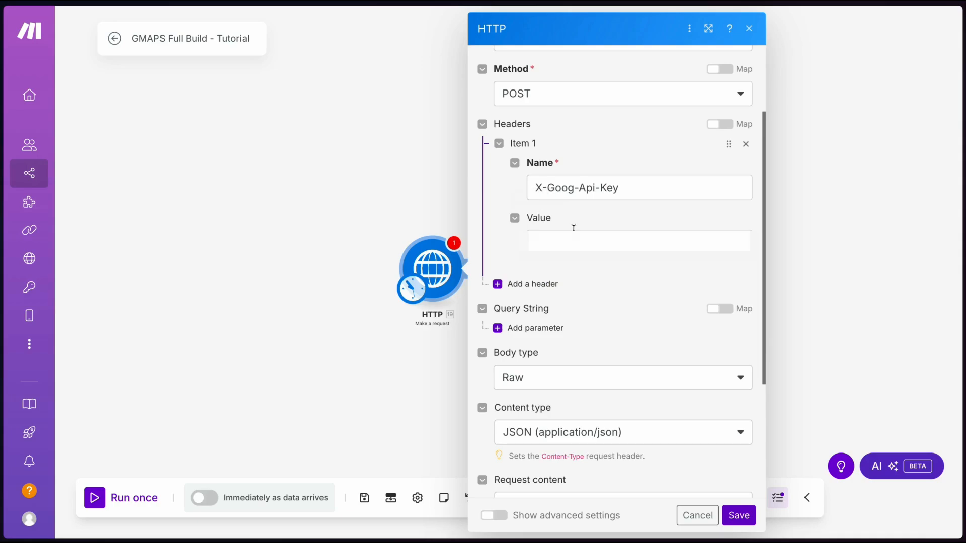
Add a second request header and copy X-Goog-FieldMask from the curl example
{"action": "left_click", "coordinate": [506, 299]}
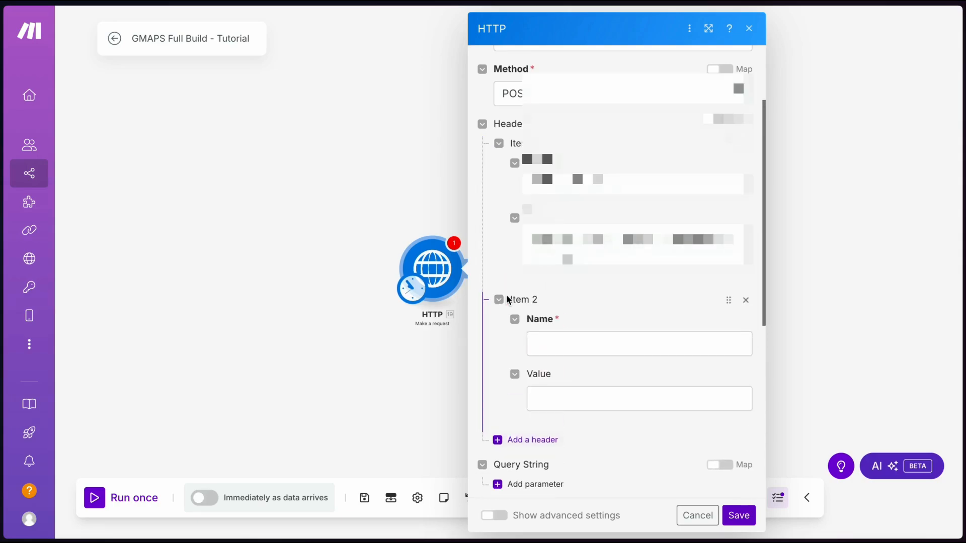
{"action": "scroll", "coordinate": [507, 297], "scroll_direction": "down", "scroll_amount": 3}
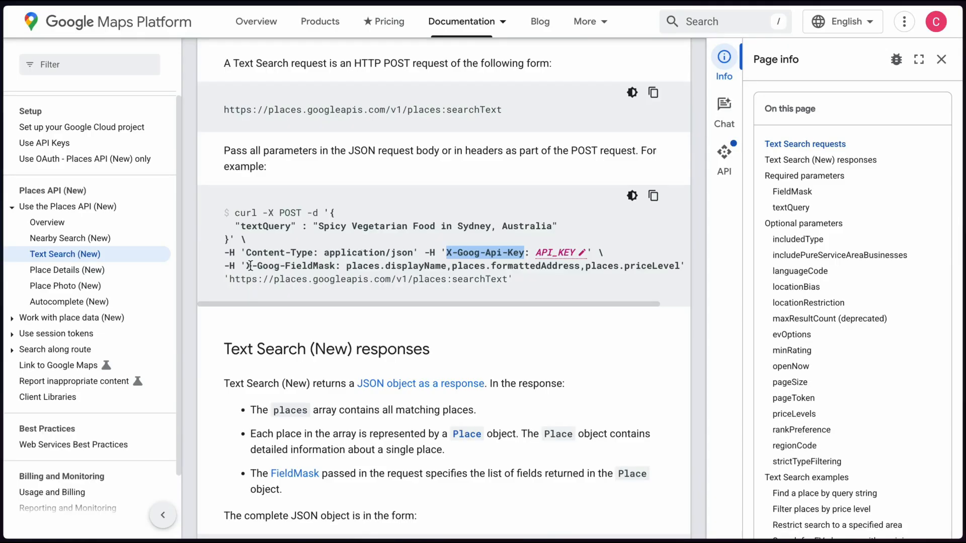
{"action": "left_click_drag", "start_coordinate": [246, 265], "coordinate": [335, 266]}
{"action": "key", "text": "ctrl+c"}
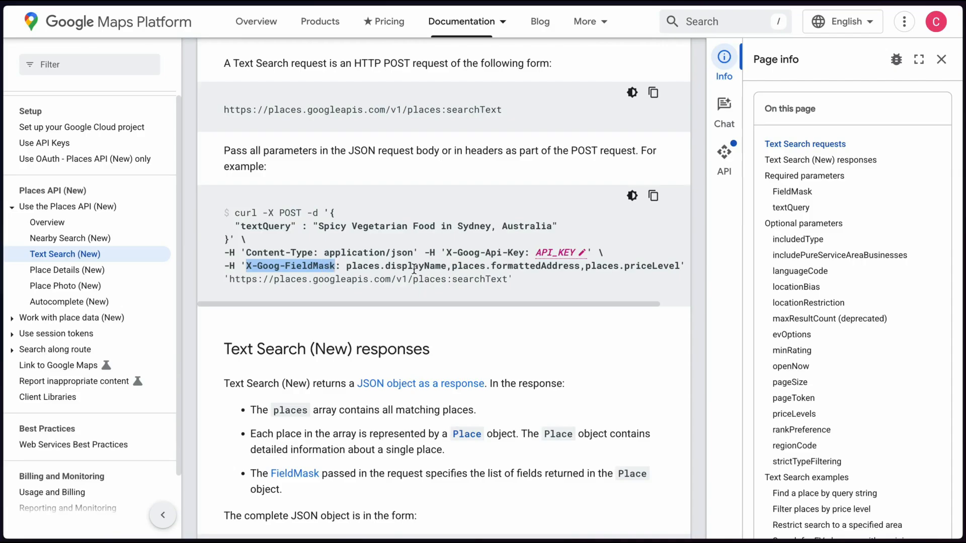
Review the FieldMask field lists grouped by Essentials, Pro and Enterprise SKUs
{"action": "scroll", "coordinate": [414, 270], "scroll_direction": "down", "scroll_amount": 15}
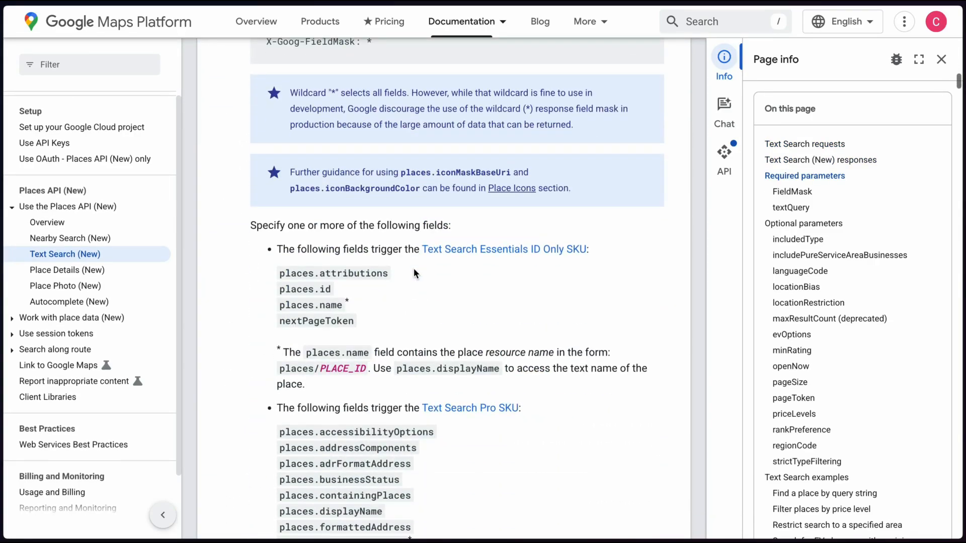
{"action": "scroll", "coordinate": [414, 268], "scroll_direction": "down", "scroll_amount": 4}
{"action": "scroll", "coordinate": [291, 295], "scroll_direction": "up", "scroll_amount": 1}
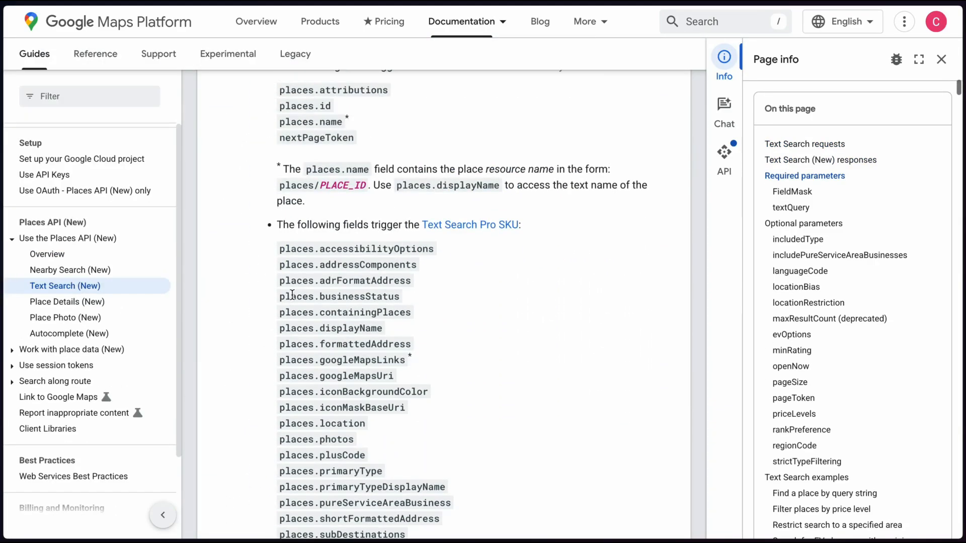
{"action": "scroll", "coordinate": [292, 295], "scroll_direction": "up", "scroll_amount": 1}
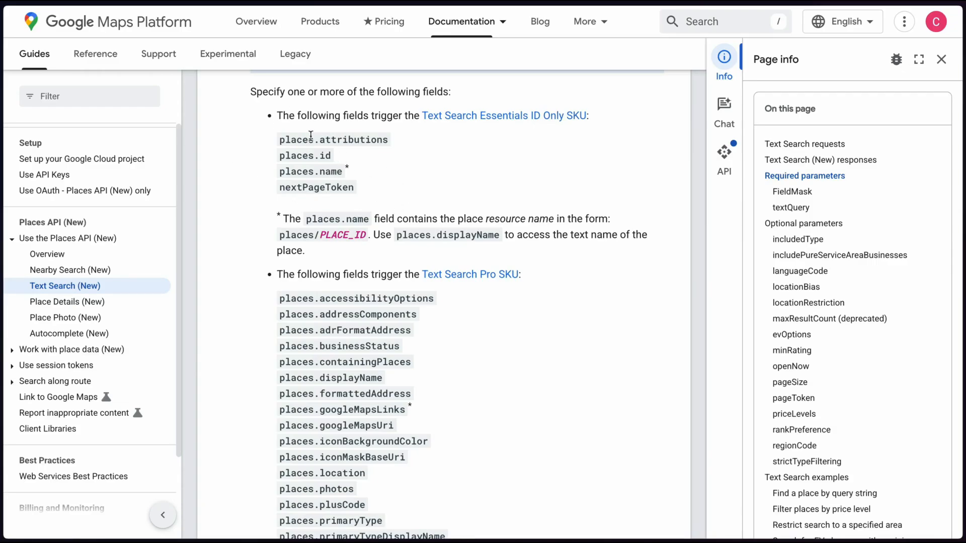
{"action": "scroll", "coordinate": [222, 236], "scroll_direction": "down", "scroll_amount": 3}
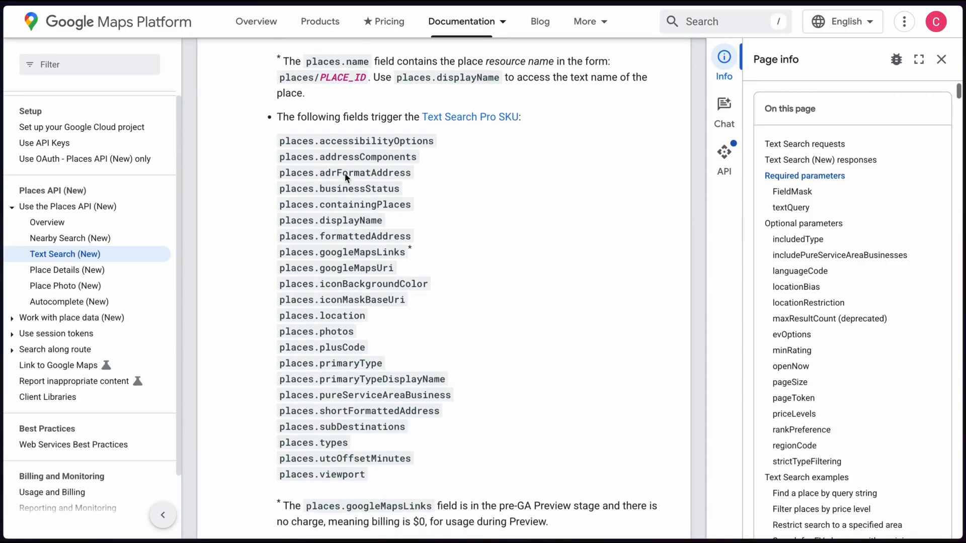
{"action": "scroll", "coordinate": [424, 242], "scroll_direction": "down", "scroll_amount": 1}
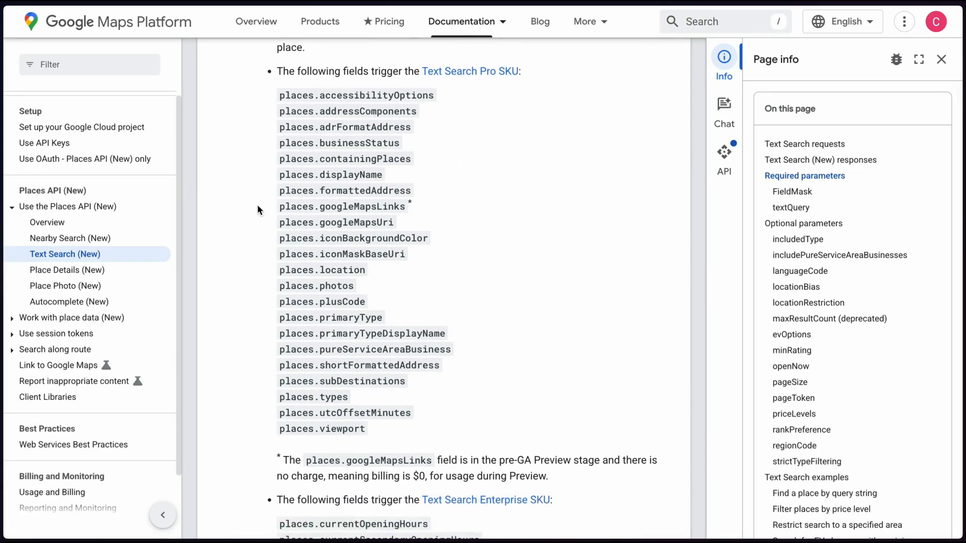
{"action": "scroll", "coordinate": [257, 207], "scroll_direction": "down", "scroll_amount": 5}
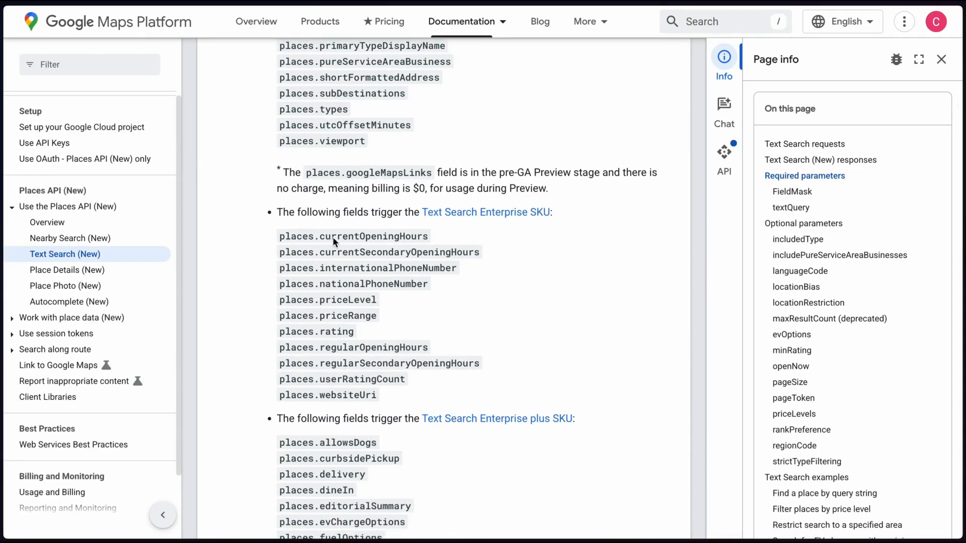
{"action": "scroll", "coordinate": [280, 274], "scroll_direction": "up", "scroll_amount": 5}
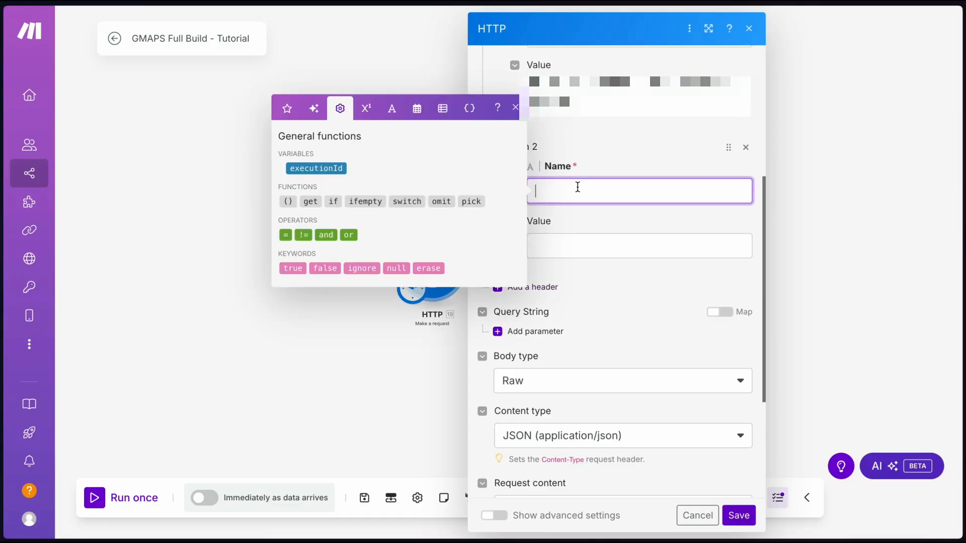
Paste X-Goog-FieldMask as header 2's name and the field-mask list as its value
{"action": "key", "text": "ctrl+v"}
{"action": "left_click", "coordinate": [507, 182]}
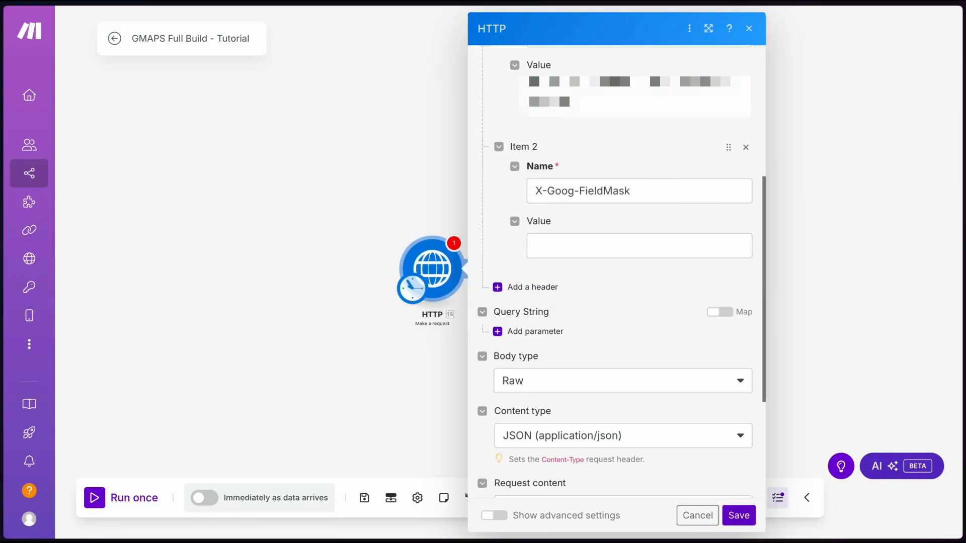
{"action": "left_click", "coordinate": [599, 249]}
{"action": "type", "text": "places.displayName,places.formattedAddress,places.id,places.websiteUri,places.types,nextPageToken"}
{"action": "left_click", "coordinate": [621, 216]}
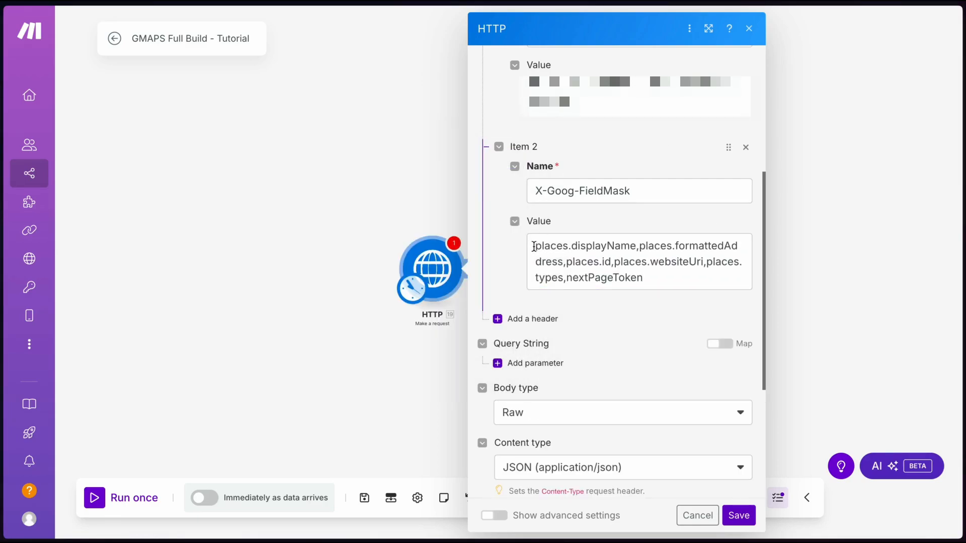
Check the mask's fields from displayName to nextPageToken and save the HTTP module
{"action": "double_click", "coordinate": [535, 246]}
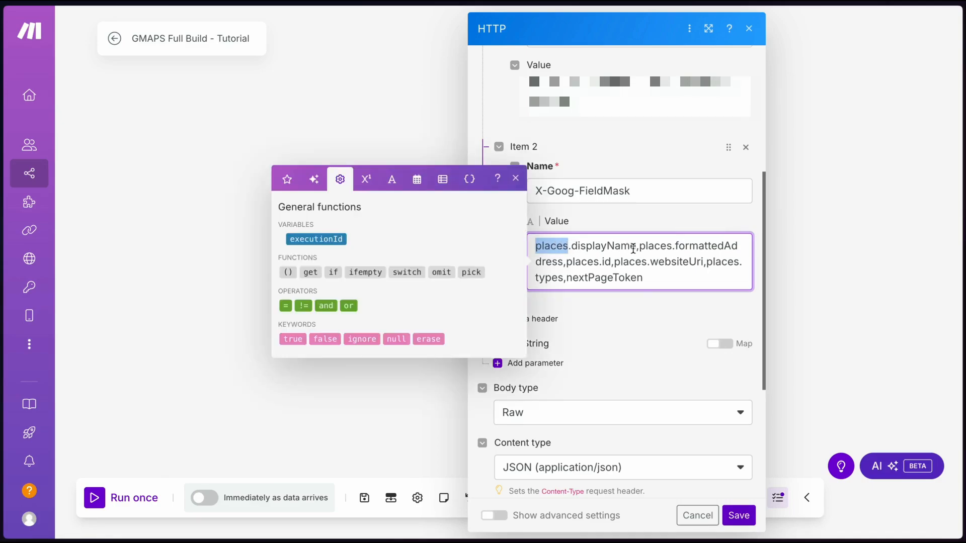
{"action": "left_click_drag", "start_coordinate": [632, 247], "coordinate": [579, 246]}
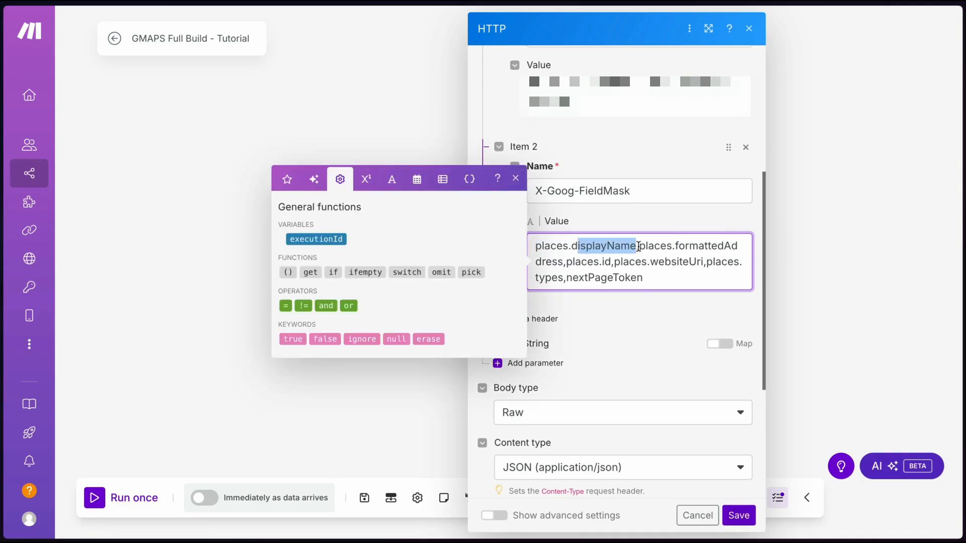
{"action": "left_click", "coordinate": [652, 281]}
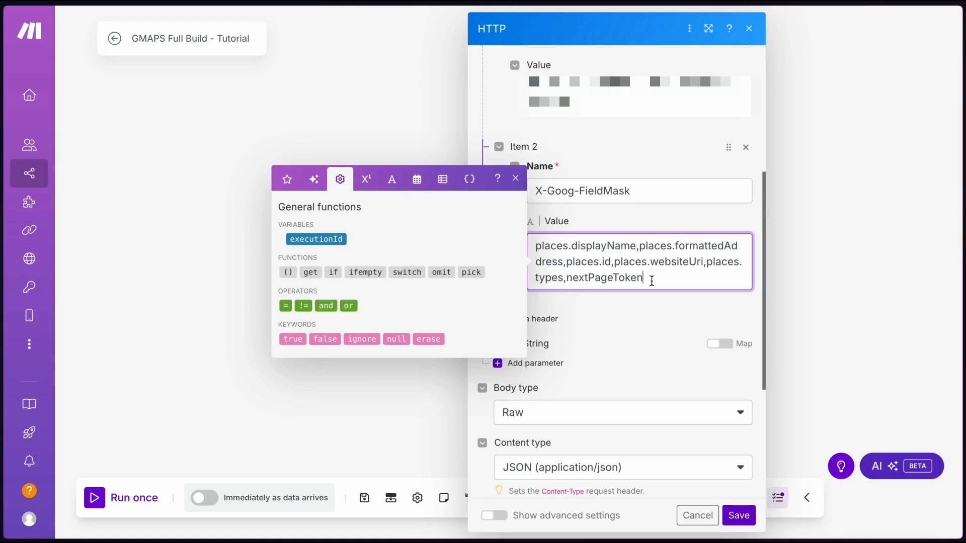
{"action": "left_click", "coordinate": [626, 313]}
{"action": "left_click_drag", "start_coordinate": [566, 277], "coordinate": [647, 278]}
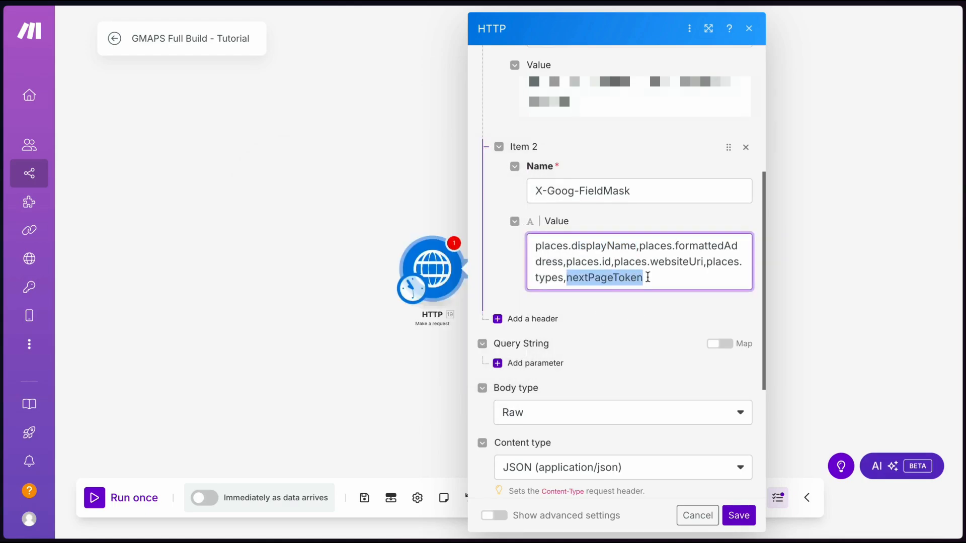
{"action": "left_click", "coordinate": [647, 277]}
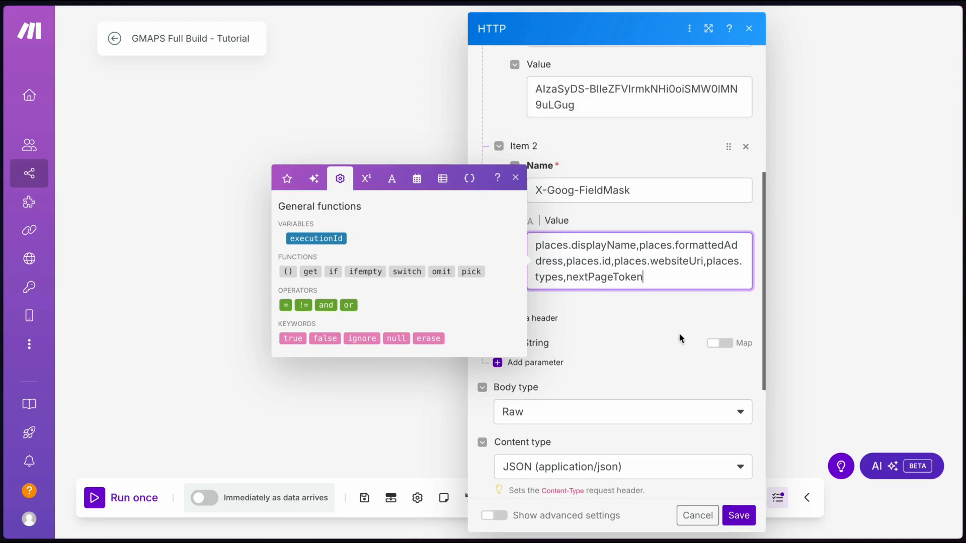
{"action": "left_click", "coordinate": [734, 514]}
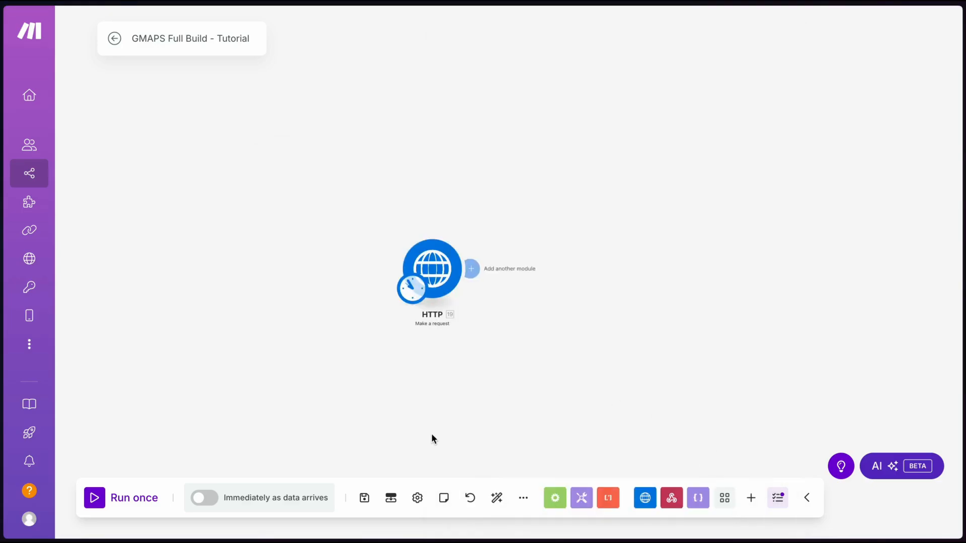
Save, run only the HTTP module, and expand its status-200 output's places array and nextPageToken
{"action": "left_click", "coordinate": [365, 498]}
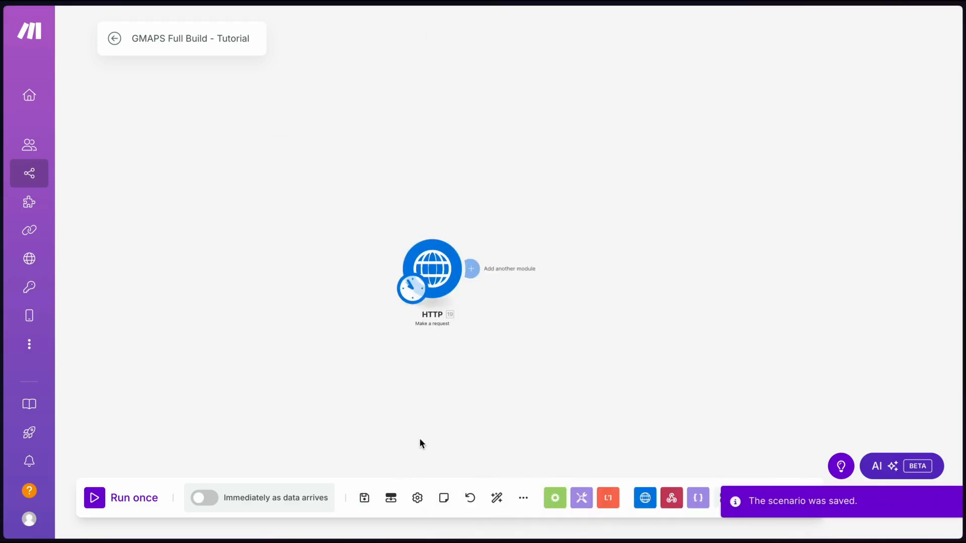
{"action": "right_click", "coordinate": [432, 267]}
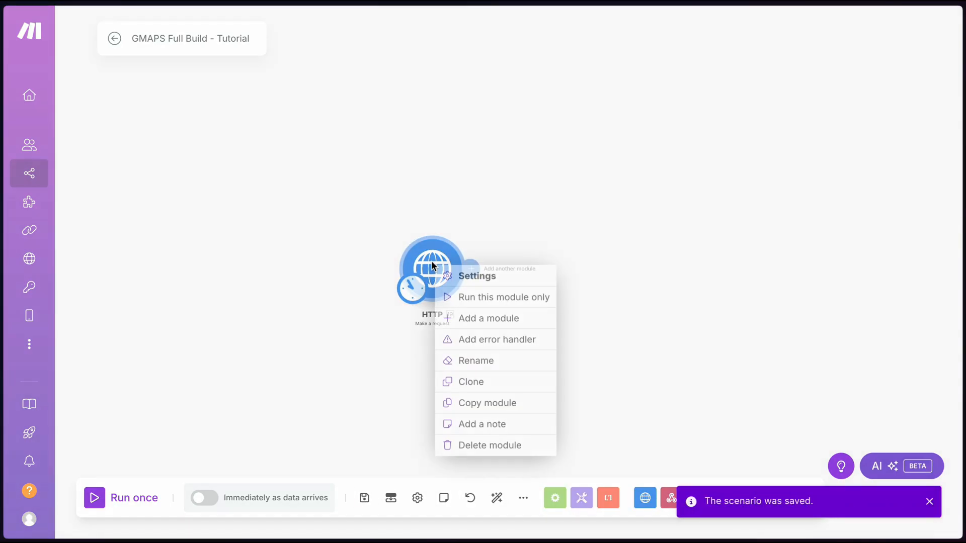
{"action": "left_click", "coordinate": [490, 301]}
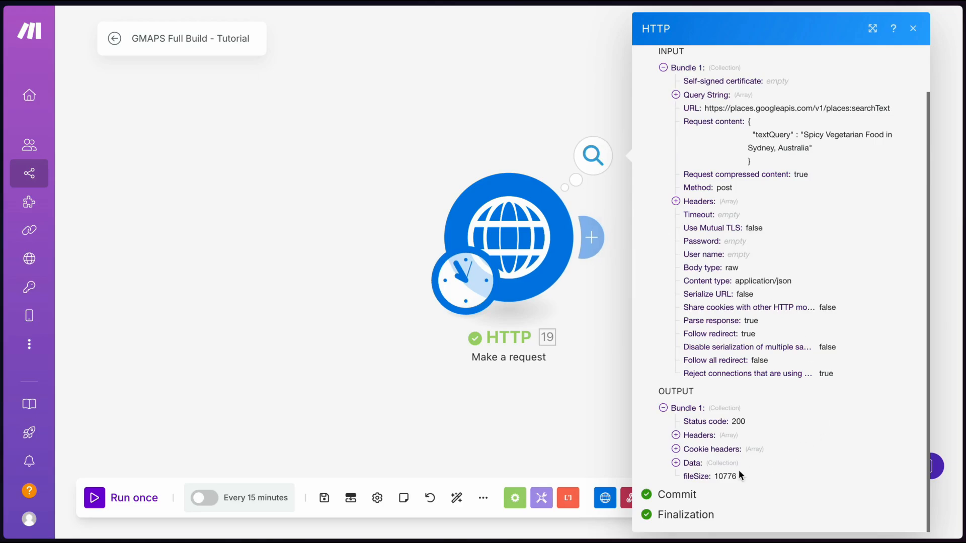
{"action": "left_click", "coordinate": [676, 464]}
{"action": "scroll", "coordinate": [715, 471], "scroll_direction": "down", "scroll_amount": 2}
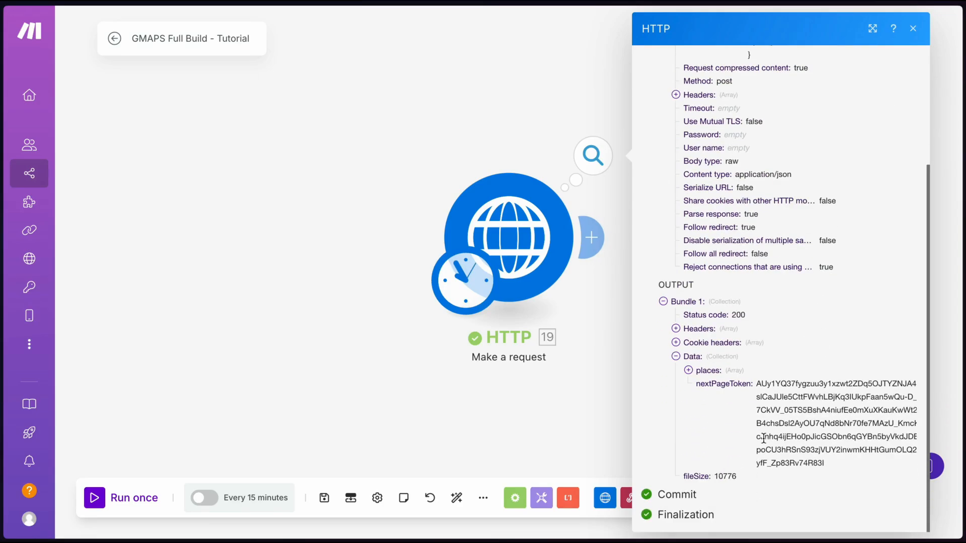
{"action": "left_click", "coordinate": [710, 371]}
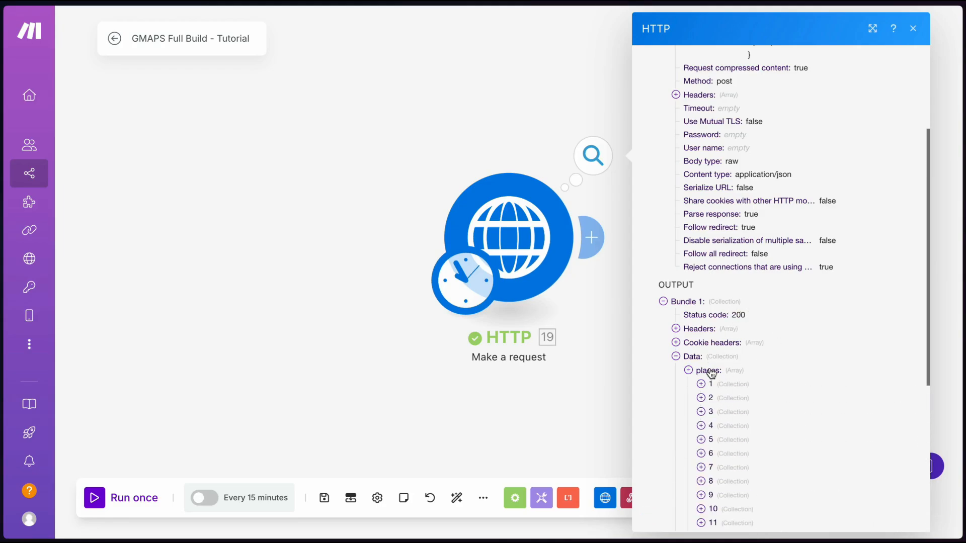
{"action": "scroll", "coordinate": [712, 370], "scroll_direction": "down", "scroll_amount": 5}
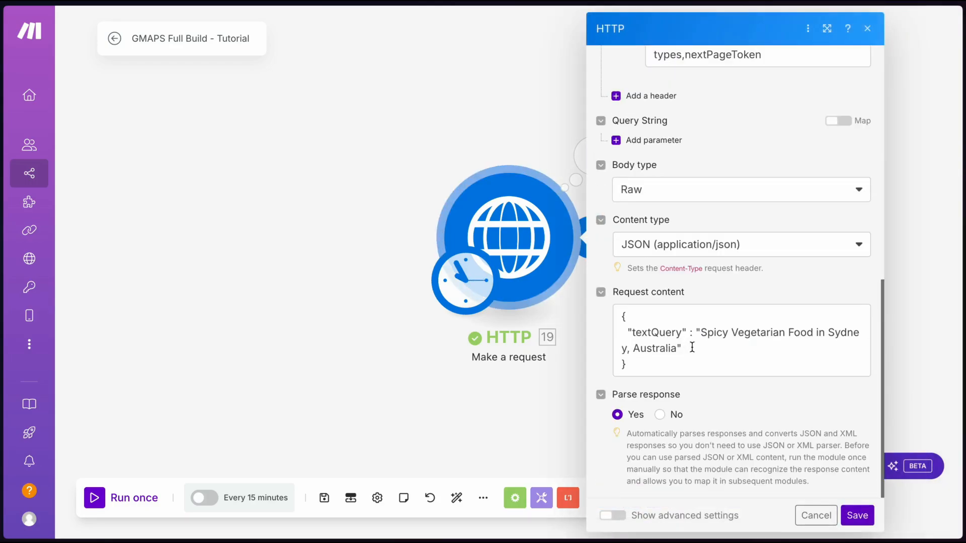
Add "pageSize": 5 to the HTTP request body and save the module
{"action": "left_click", "coordinate": [692, 347]}
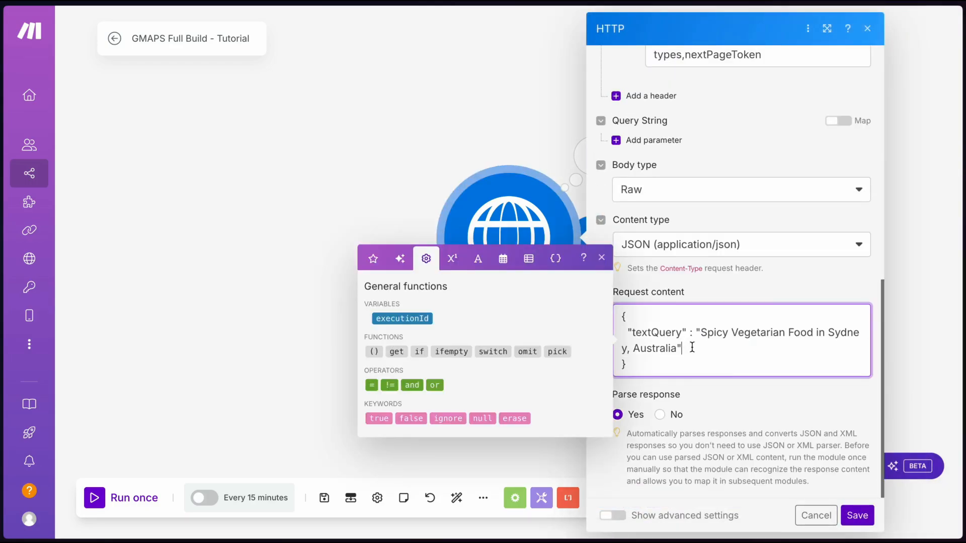
{"action": "type", "text": ","}
{"action": "key", "text": "Return"}
{"action": "type", "text": "\"pageSize\": 5"}
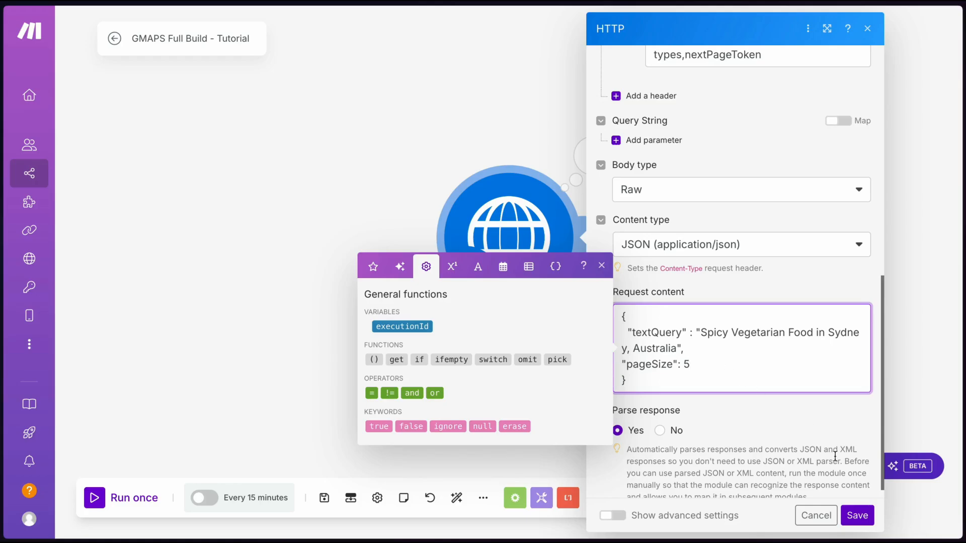
{"action": "left_click", "coordinate": [857, 515]}
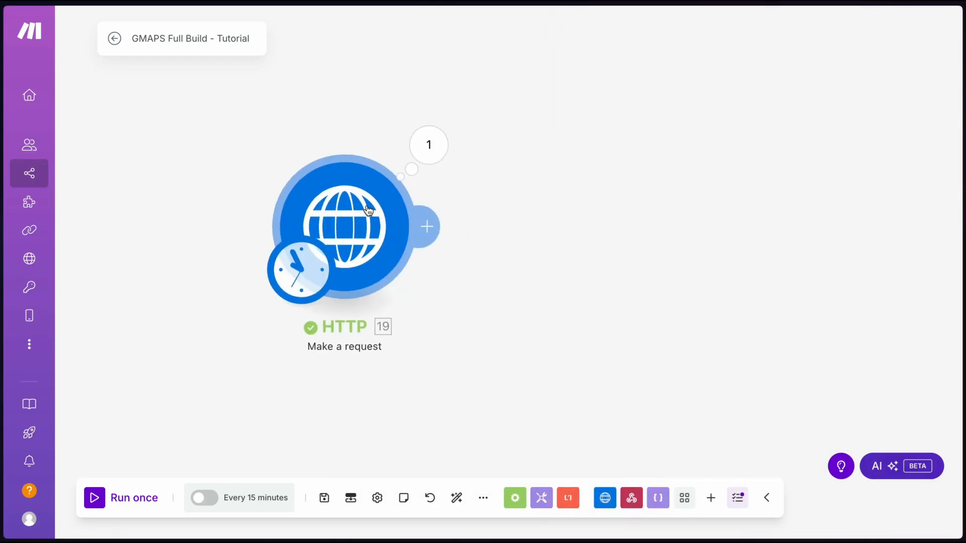
Open the HTTP run output, check the nextPageToken, and expand the first returned place
{"action": "left_click", "coordinate": [385, 135]}
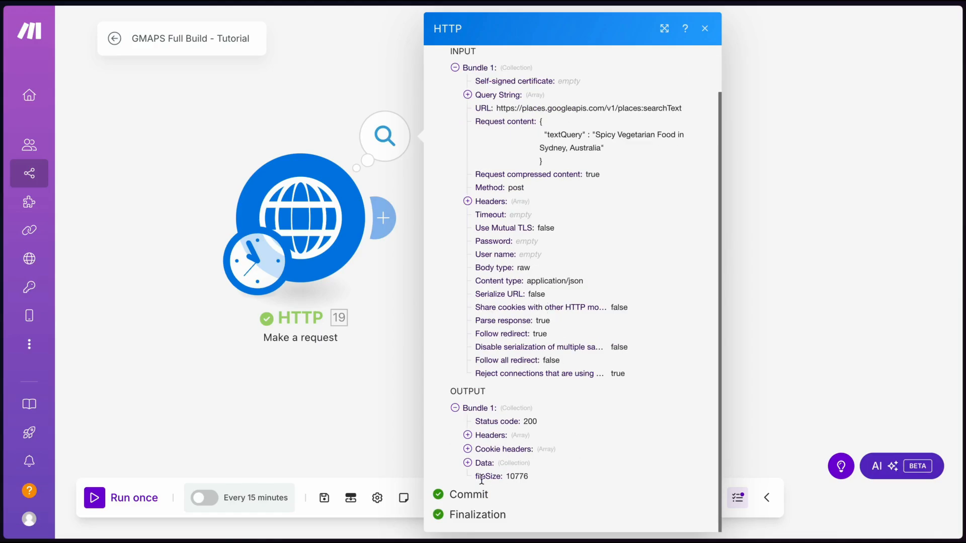
{"action": "left_click", "coordinate": [468, 463]}
{"action": "scroll", "coordinate": [498, 374], "scroll_direction": "down", "scroll_amount": 2}
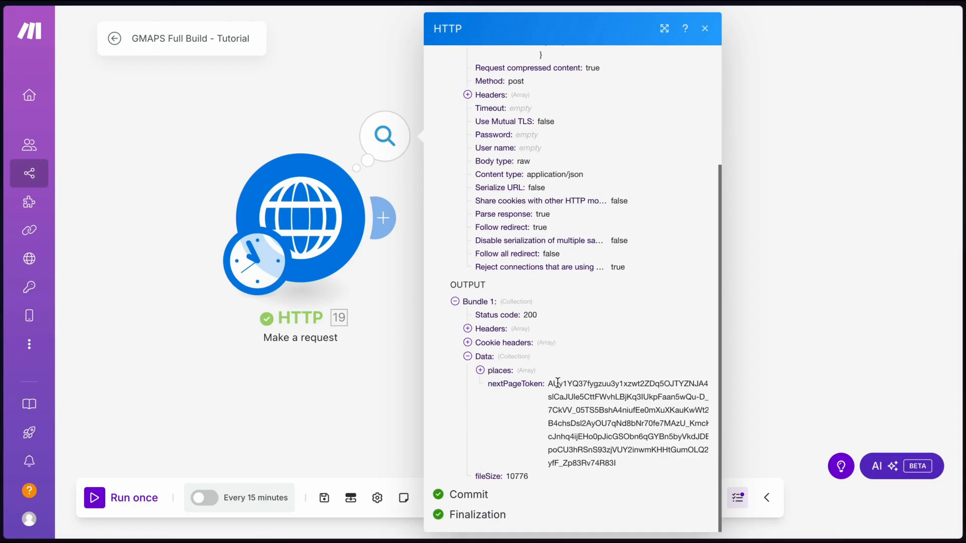
{"action": "left_click_drag", "start_coordinate": [547, 383], "coordinate": [624, 461]}
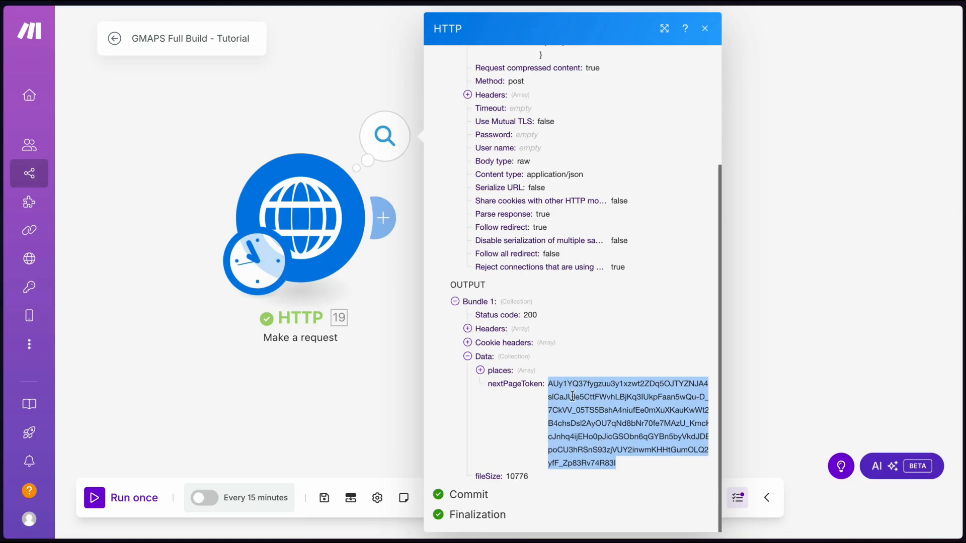
{"action": "left_click", "coordinate": [480, 370]}
{"action": "left_click", "coordinate": [493, 384]}
{"action": "scroll", "coordinate": [521, 282], "scroll_direction": "down", "scroll_amount": 3}
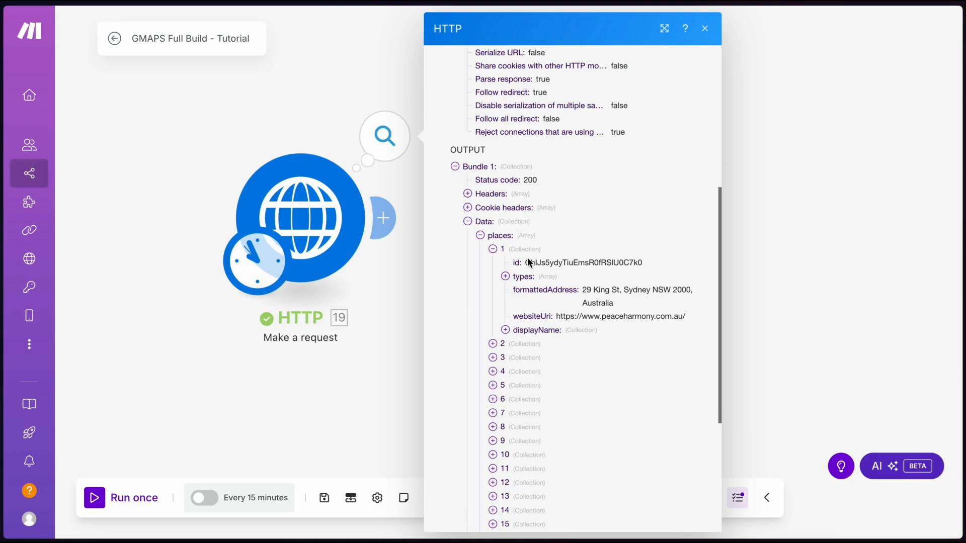
Review the first place's types, formattedAddress, website and display name, then close the output
{"action": "left_click", "coordinate": [523, 278]}
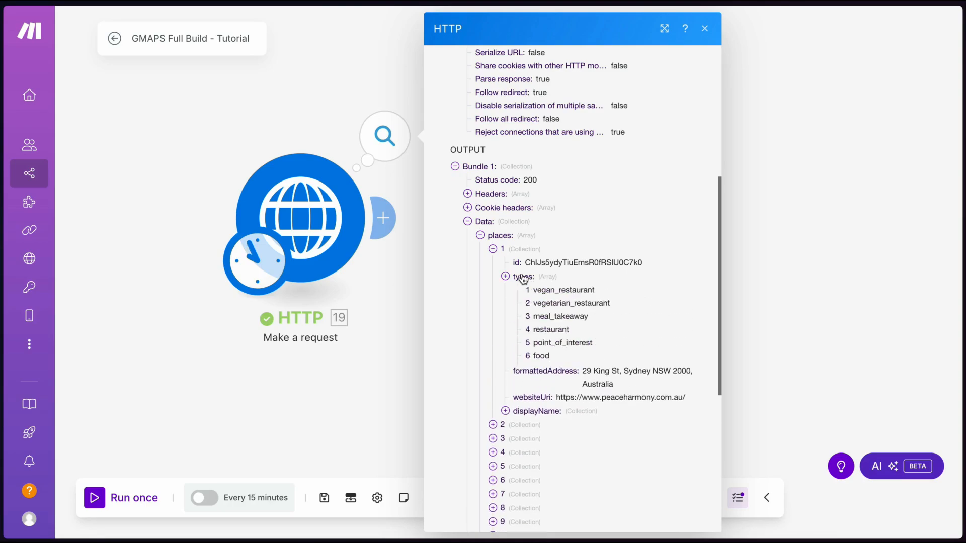
{"action": "left_click", "coordinate": [523, 278]}
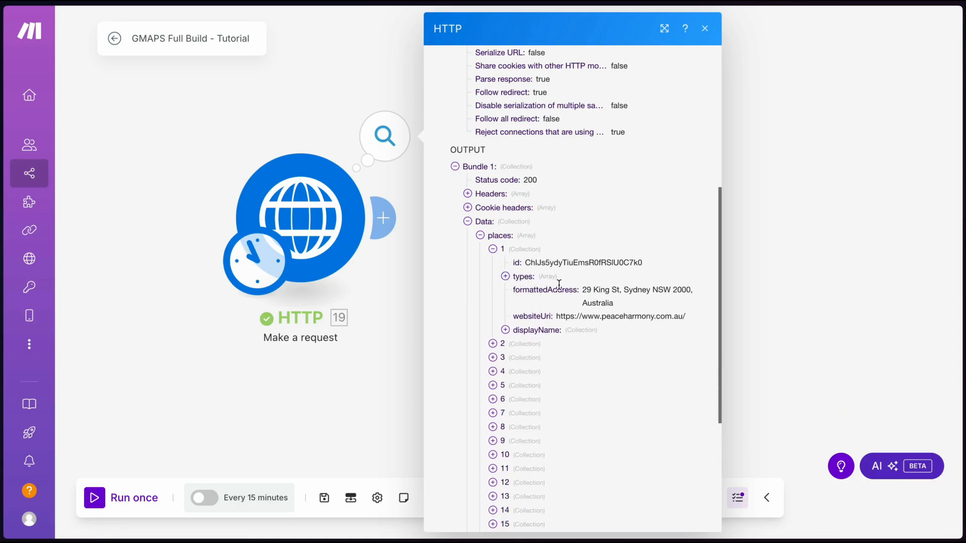
{"action": "left_click_drag", "start_coordinate": [511, 291], "coordinate": [689, 316]}
{"action": "left_click", "coordinate": [593, 294]}
{"action": "left_click", "coordinate": [691, 318]}
{"action": "left_click", "coordinate": [537, 330]}
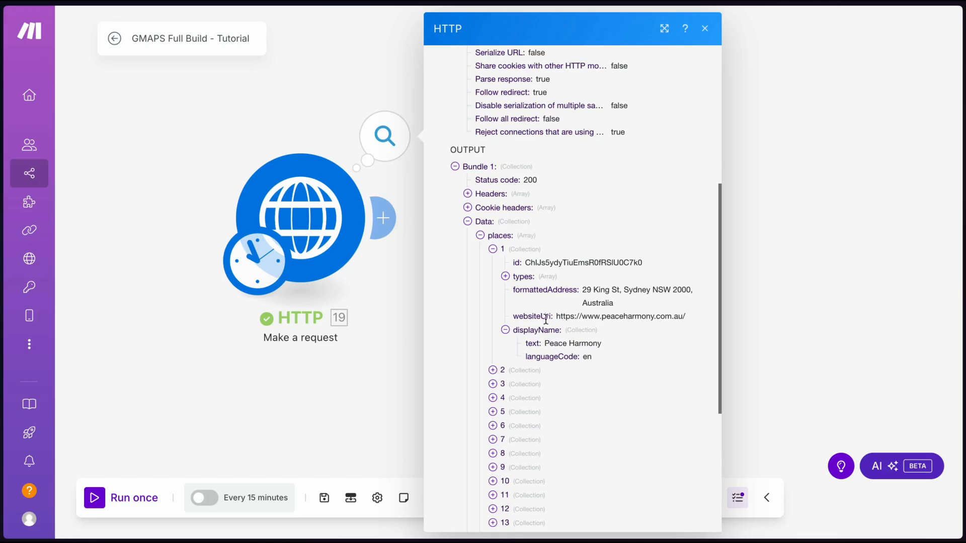
{"action": "left_click", "coordinate": [248, 70]}
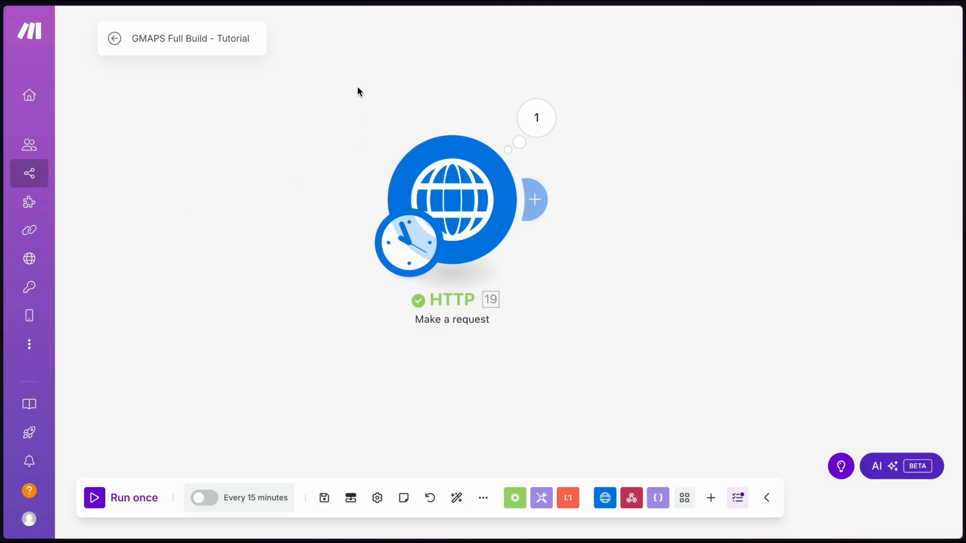
Close the HTTP module settings unchanged and head to fillout.co in the browser
{"action": "left_click", "coordinate": [453, 202]}
{"action": "scroll", "coordinate": [562, 328], "scroll_direction": "down", "scroll_amount": 10}
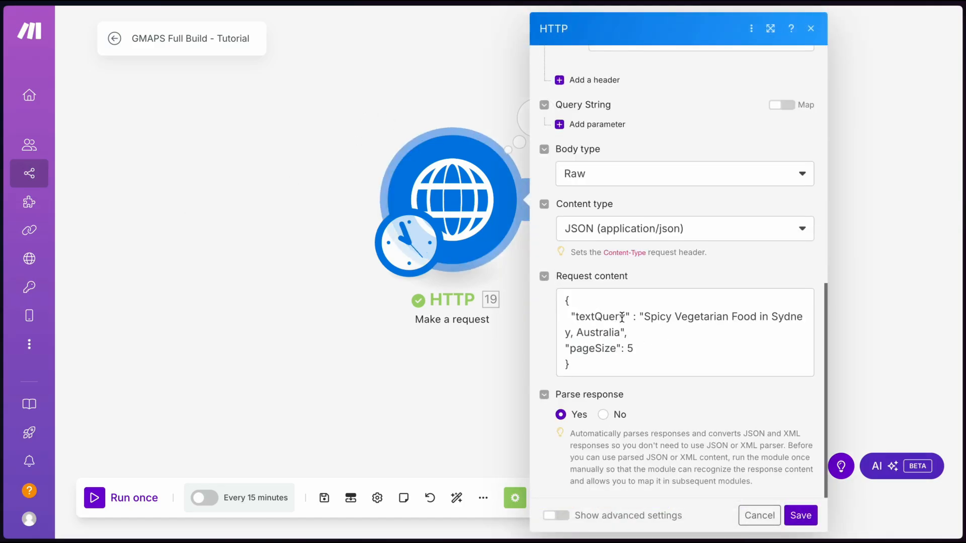
{"action": "left_click", "coordinate": [414, 352]}
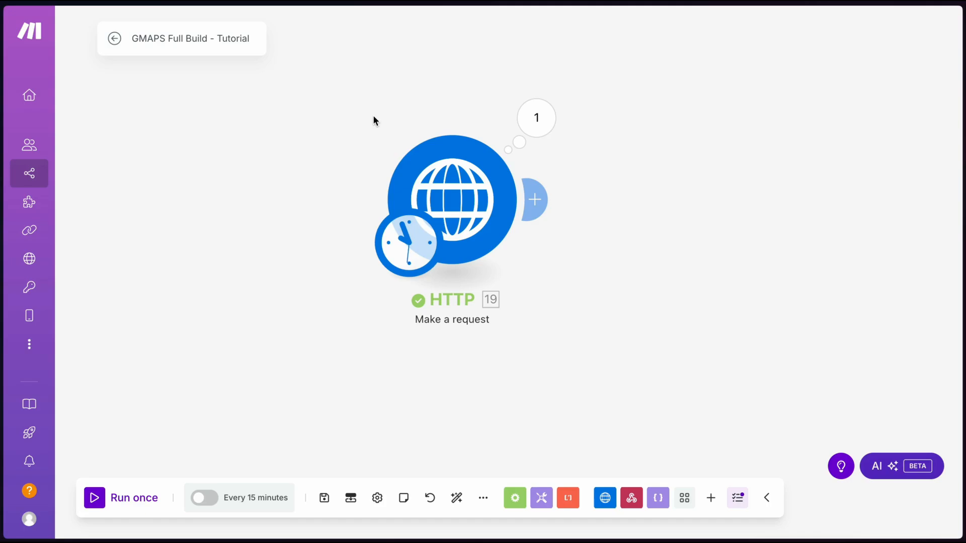
{"action": "key", "text": "super+t"}
{"action": "type", "text": "fillout.co"}
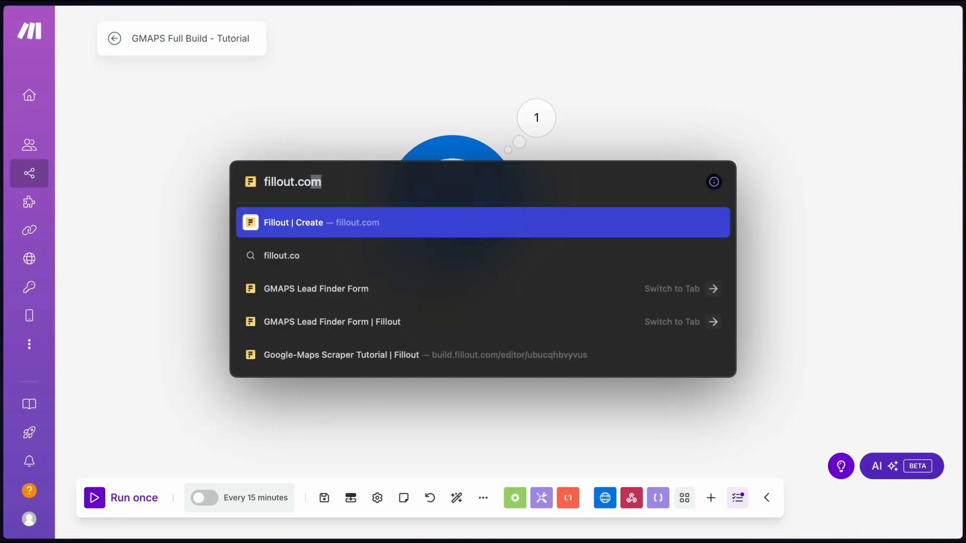
On Fillout, start a new Airtable-connected form with the Dark theme
{"action": "key", "text": "Return"}
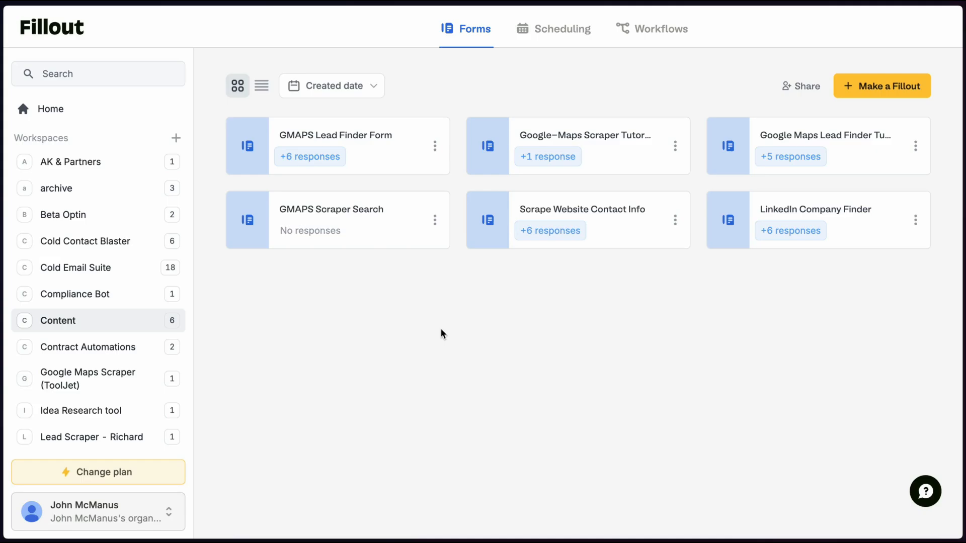
{"action": "left_click", "coordinate": [864, 86]}
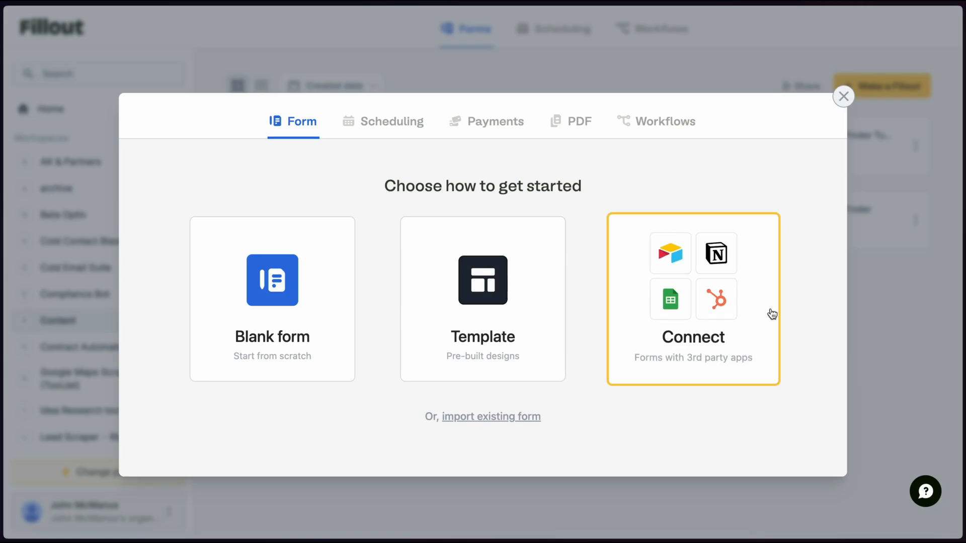
{"action": "left_click", "coordinate": [718, 341]}
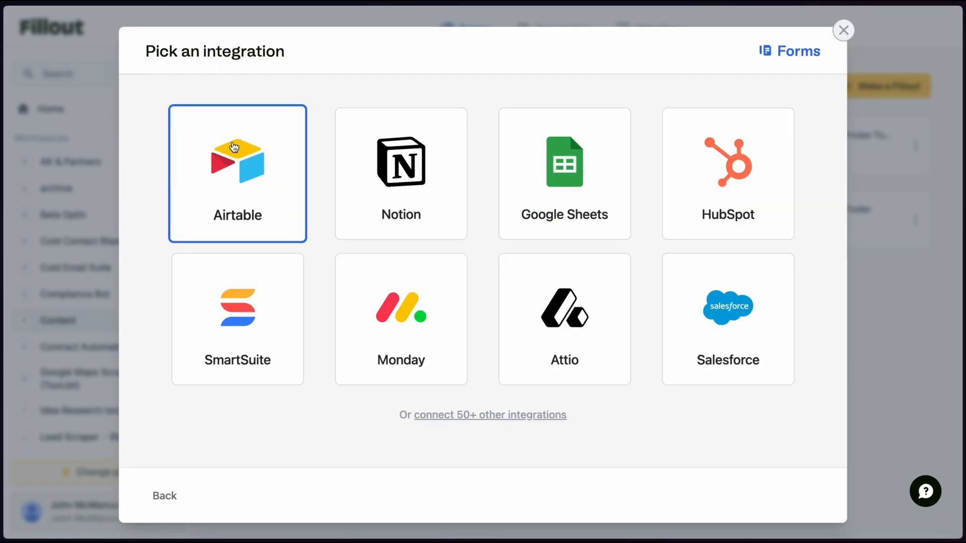
{"action": "left_click", "coordinate": [195, 133]}
{"action": "left_click", "coordinate": [215, 186]}
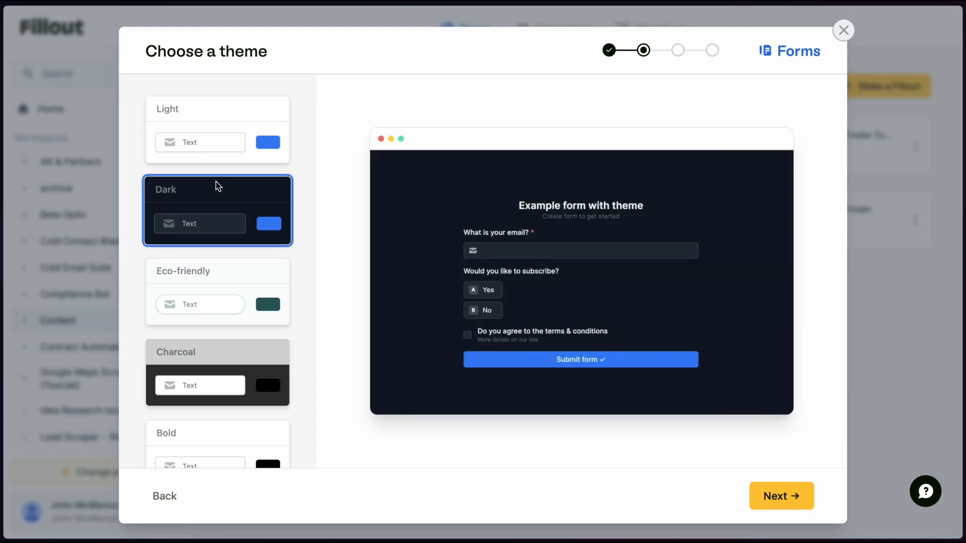
{"action": "left_click", "coordinate": [757, 495]}
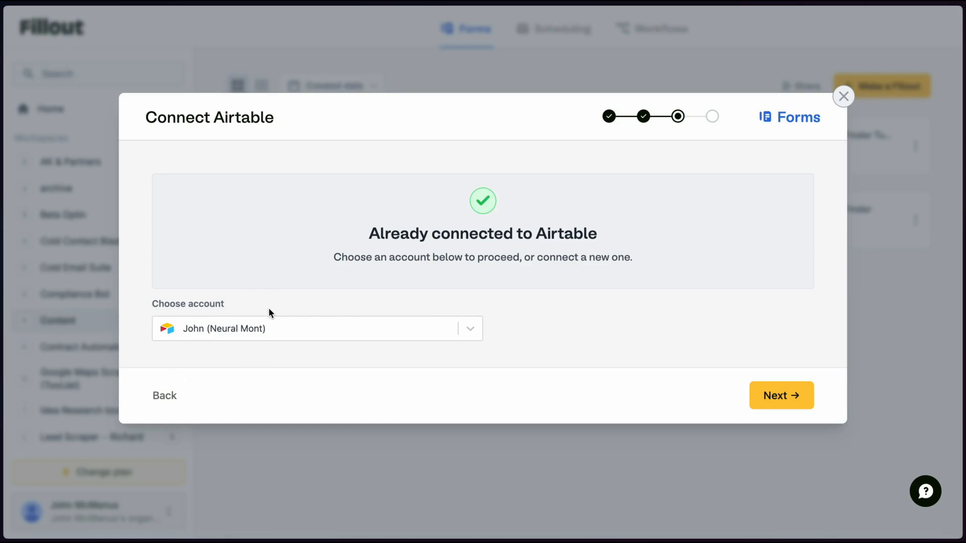
Use the connected Airtable account, choose Table 1, and create the form
{"action": "left_click", "coordinate": [780, 392]}
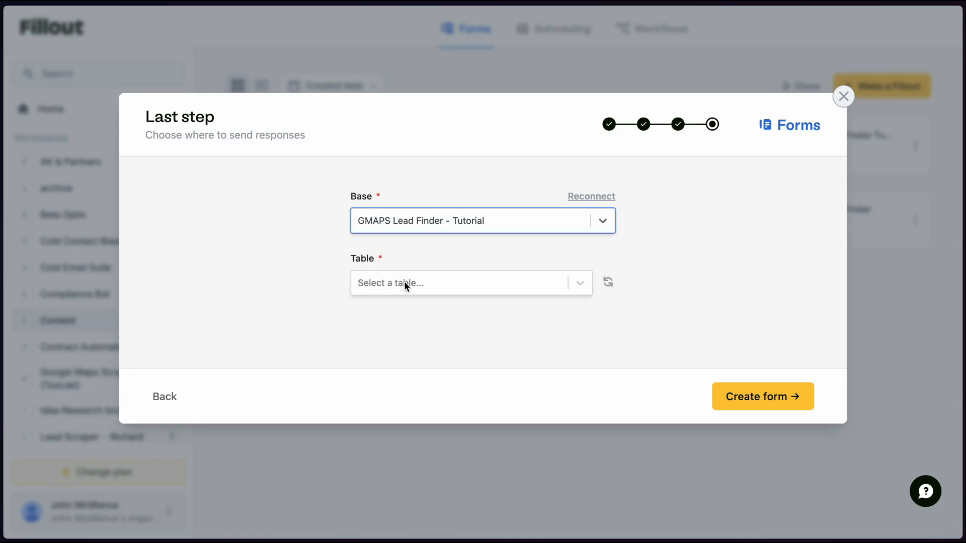
{"action": "left_click", "coordinate": [403, 282]}
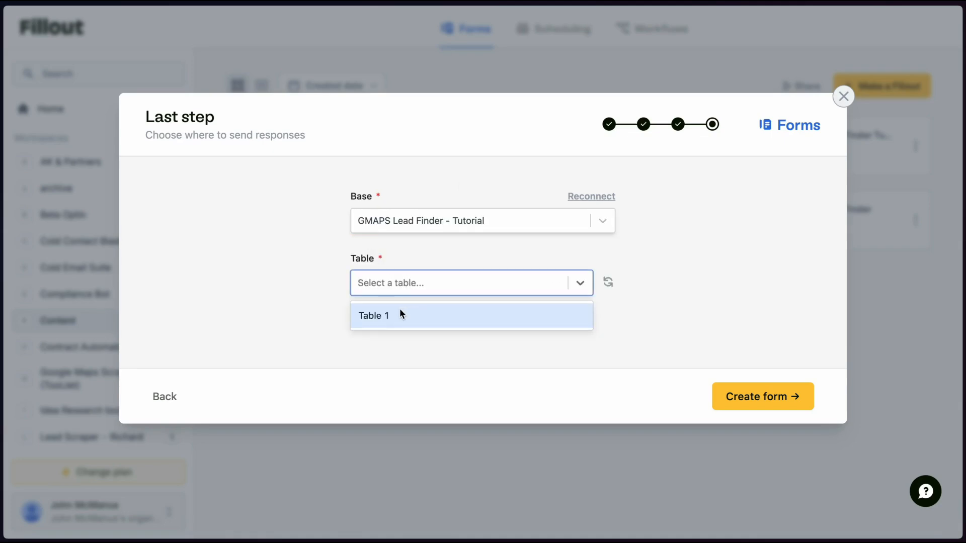
{"action": "left_click", "coordinate": [380, 317]}
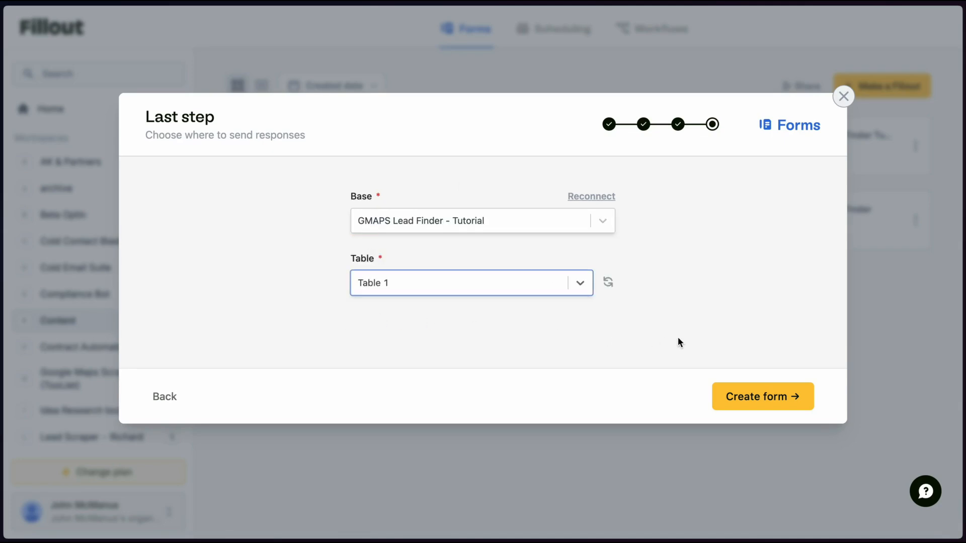
{"action": "left_click", "coordinate": [752, 403]}
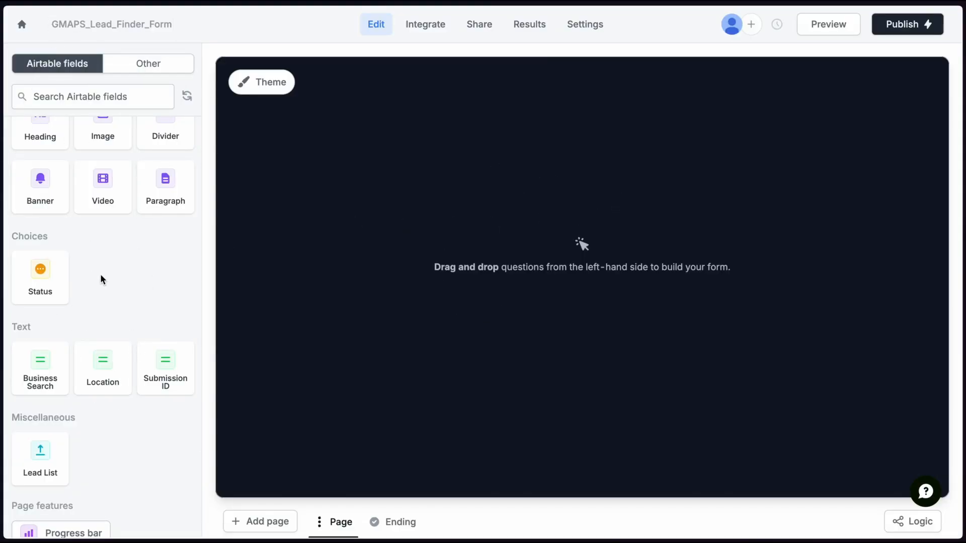
Drag the Business Search field, then Location below it, onto the form canvas
{"action": "scroll", "coordinate": [101, 280], "scroll_direction": "down", "scroll_amount": 2}
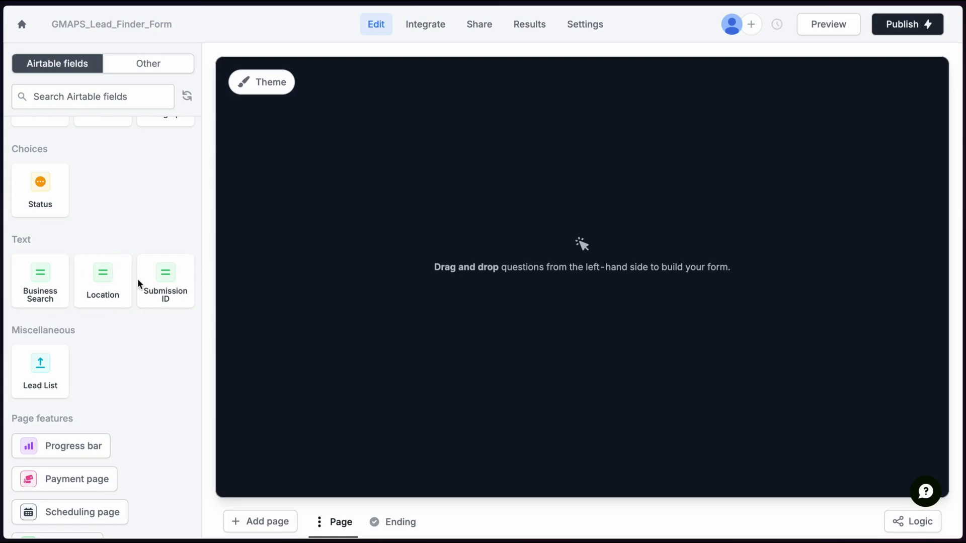
{"action": "left_click_drag", "start_coordinate": [47, 281], "coordinate": [413, 187]}
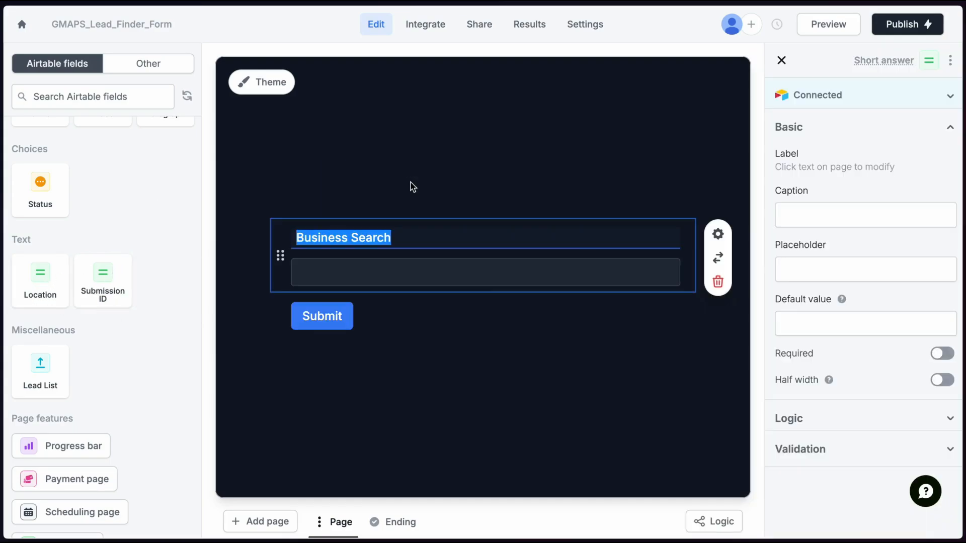
{"action": "left_click_drag", "start_coordinate": [45, 280], "coordinate": [322, 284]}
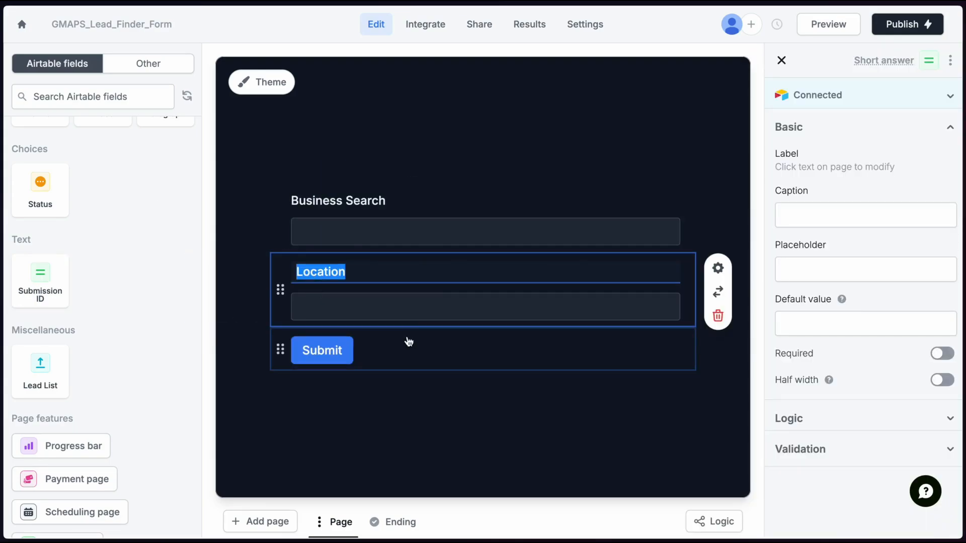
{"action": "left_click", "coordinate": [254, 172]}
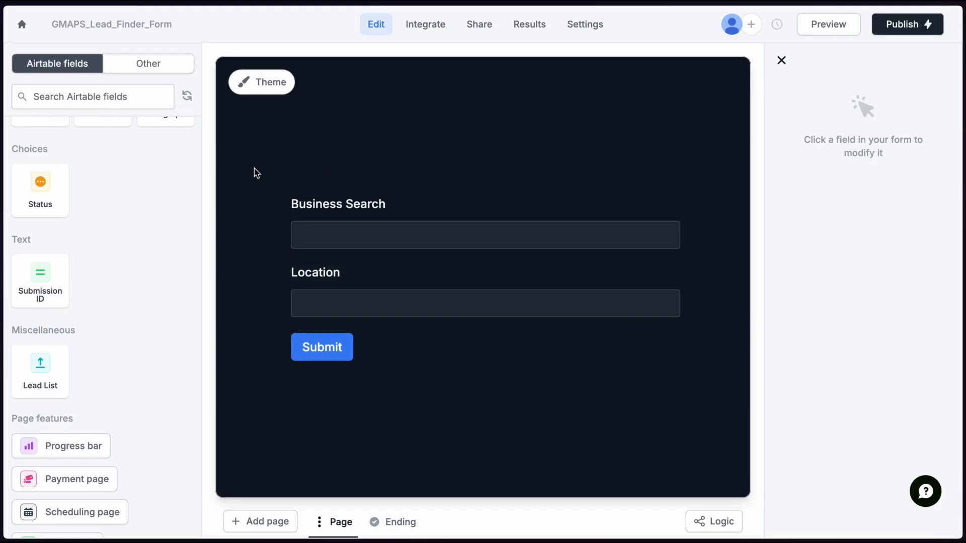
Edit the Airtable integration and add a new mapping row targeting the Submission ID field
{"action": "left_click", "coordinate": [424, 28]}
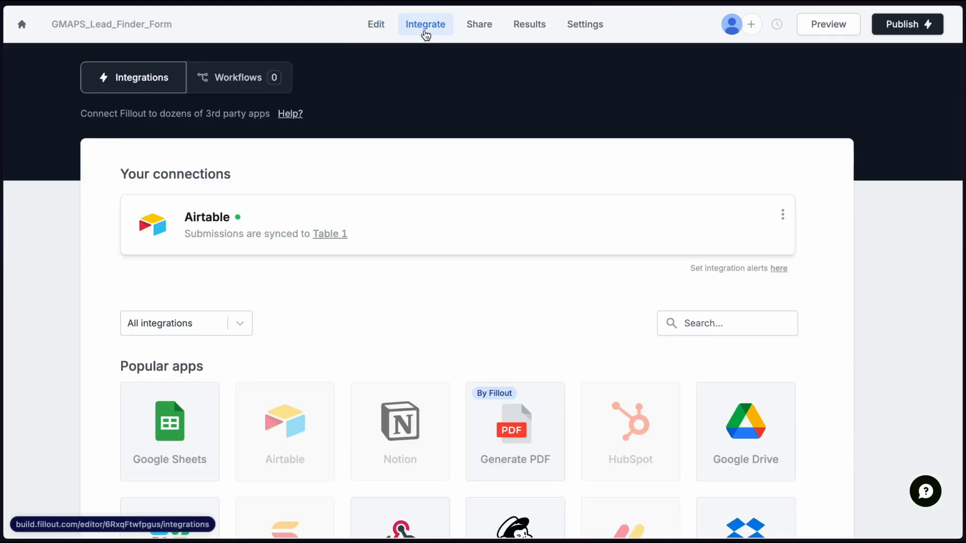
{"action": "left_click", "coordinate": [301, 214]}
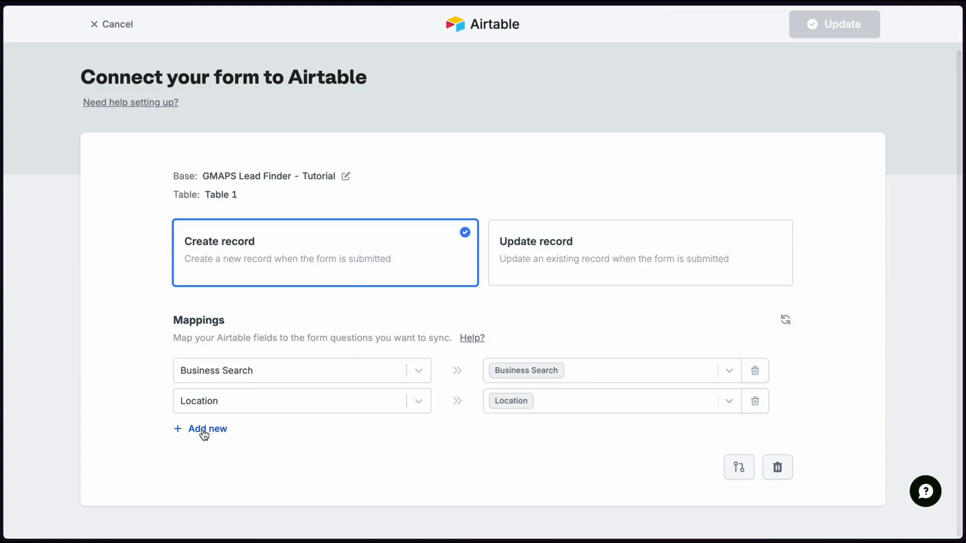
{"action": "left_click", "coordinate": [203, 433]}
{"action": "left_click", "coordinate": [243, 402]}
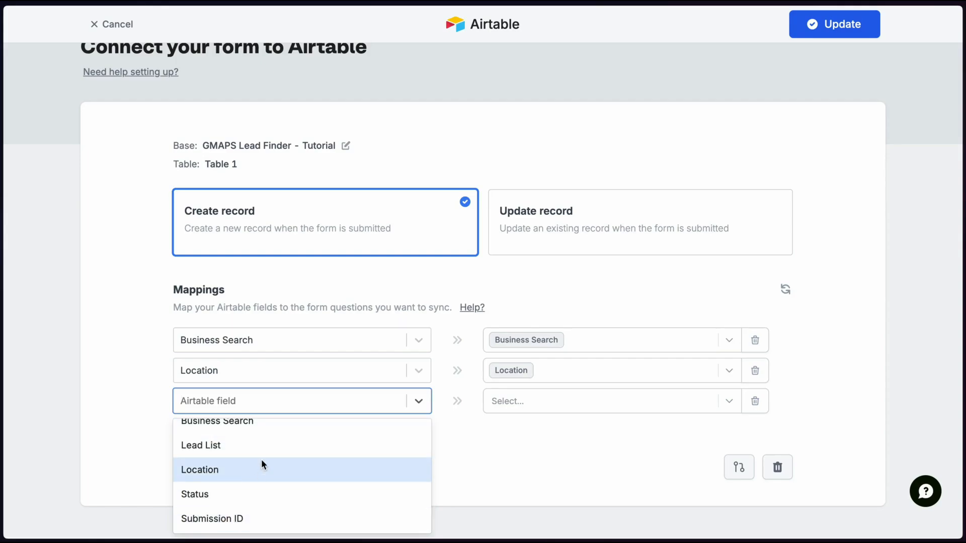
{"action": "scroll", "coordinate": [261, 460], "scroll_direction": "up", "scroll_amount": 1}
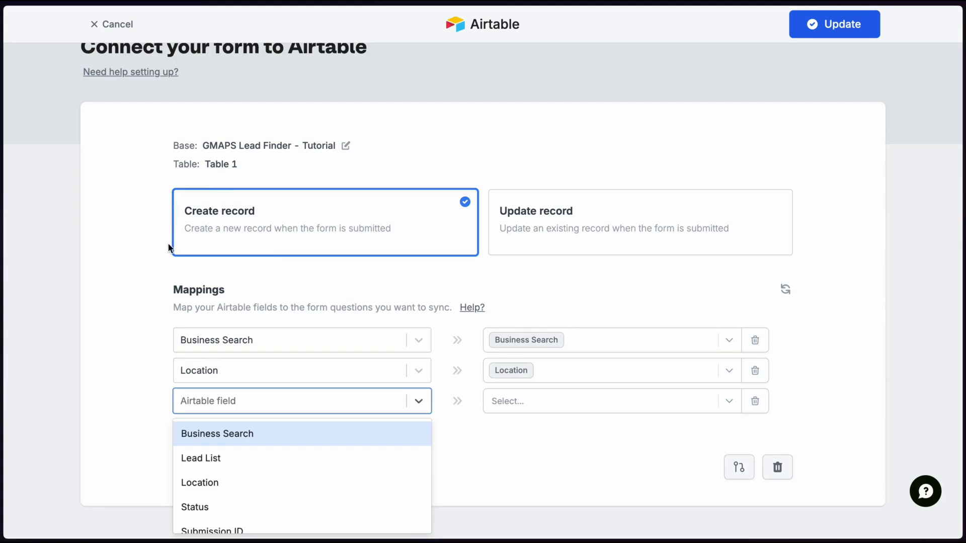
{"action": "scroll", "coordinate": [286, 481], "scroll_direction": "down", "scroll_amount": 1}
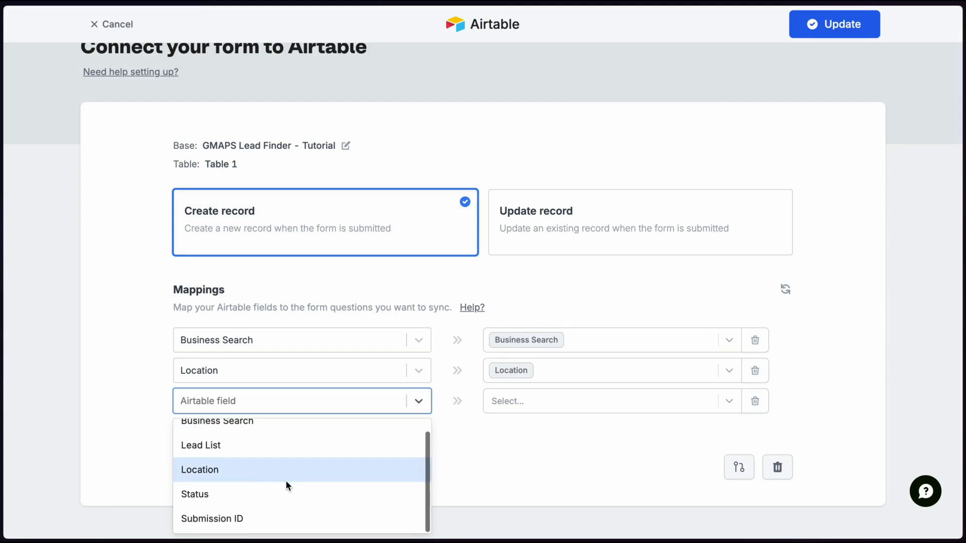
{"action": "left_click", "coordinate": [233, 518]}
Map it to the form's Submission ID value, update the connection, and choose the Webhook integration
{"action": "left_click", "coordinate": [491, 401]}
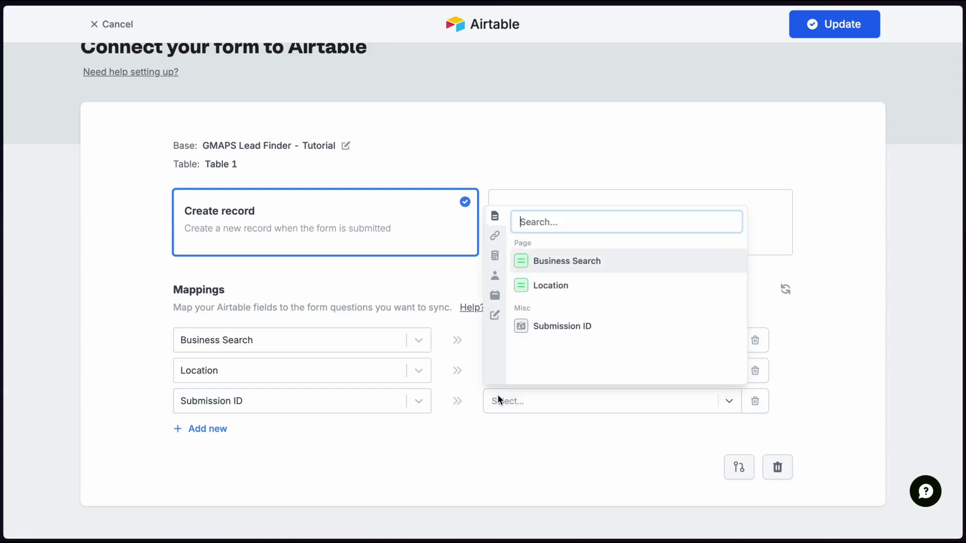
{"action": "left_click", "coordinate": [571, 327]}
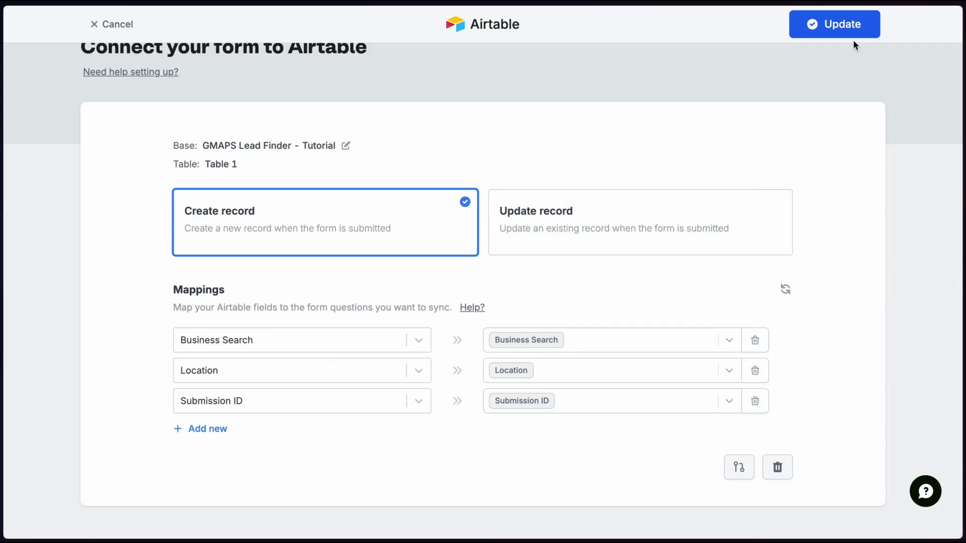
{"action": "left_click", "coordinate": [836, 30]}
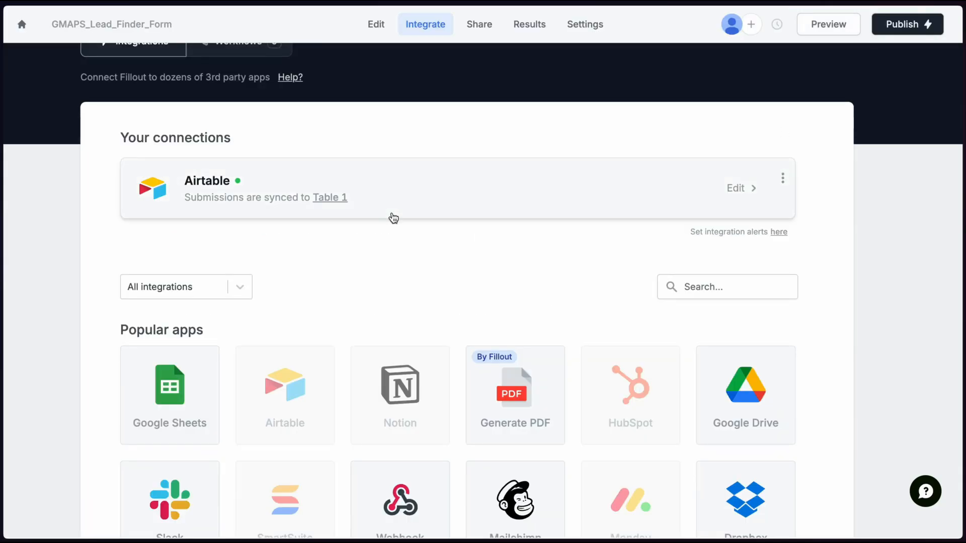
{"action": "scroll", "coordinate": [389, 259], "scroll_direction": "down", "scroll_amount": 2}
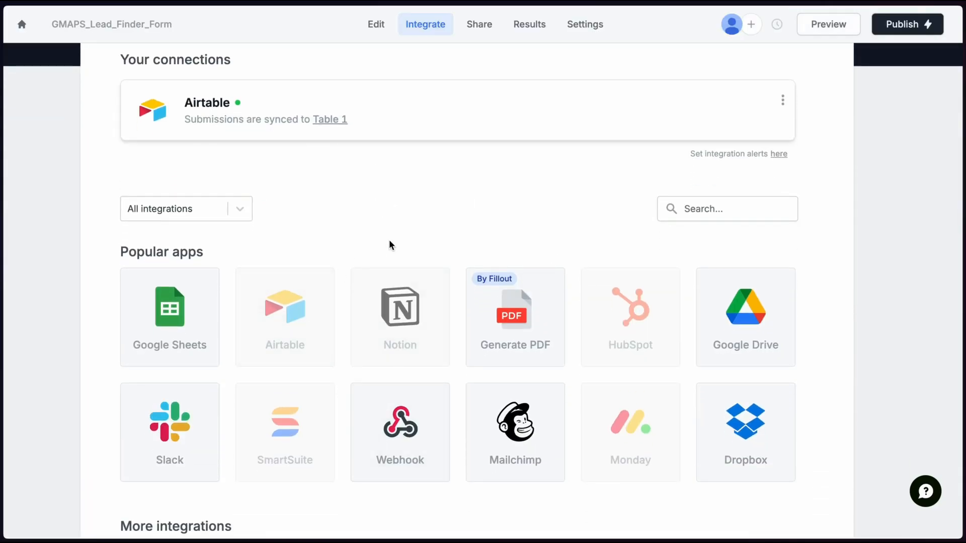
{"action": "left_click", "coordinate": [403, 437]}
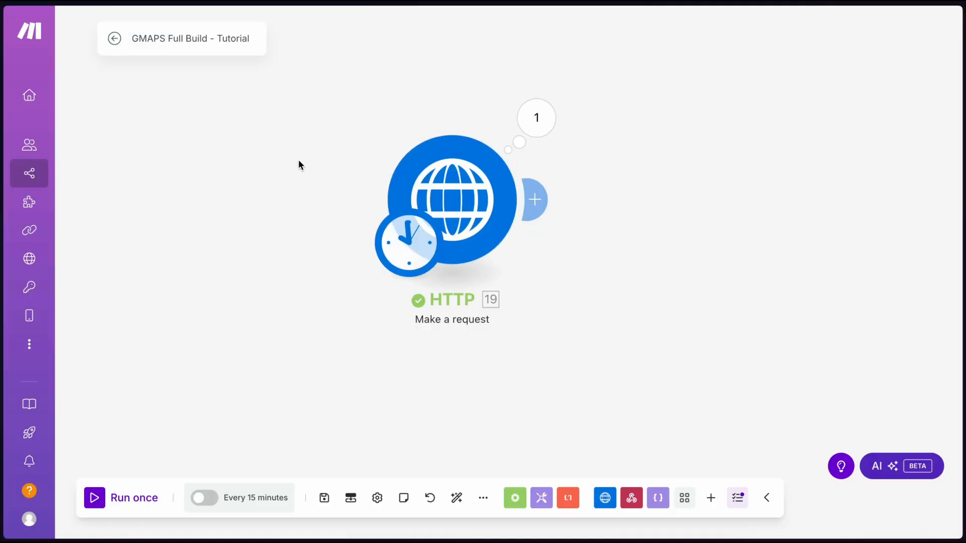
Add an empty module as the scenario's first step, linked to the HTTP module
{"action": "right_click", "coordinate": [194, 192]}
{"action": "left_click", "coordinate": [253, 205]}
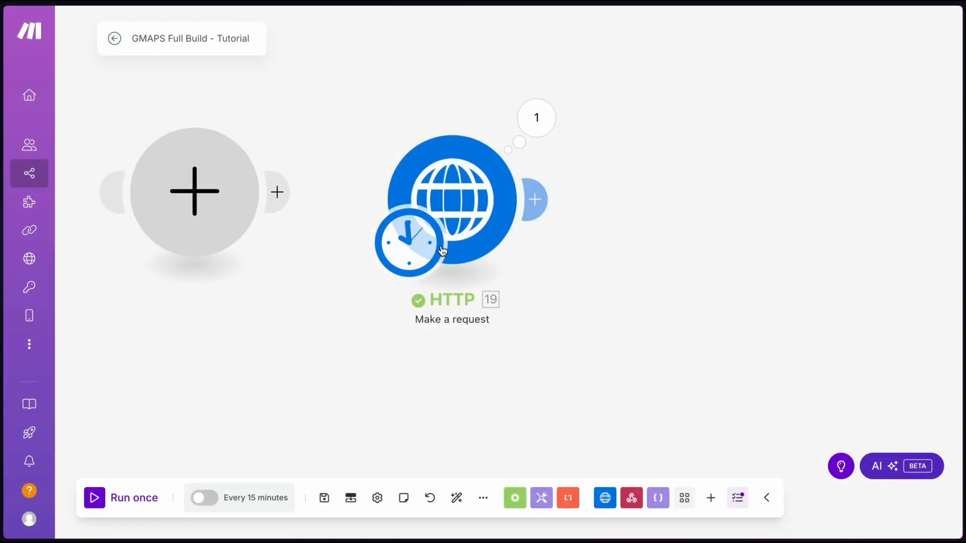
{"action": "left_click_drag", "start_coordinate": [398, 228], "coordinate": [196, 264]}
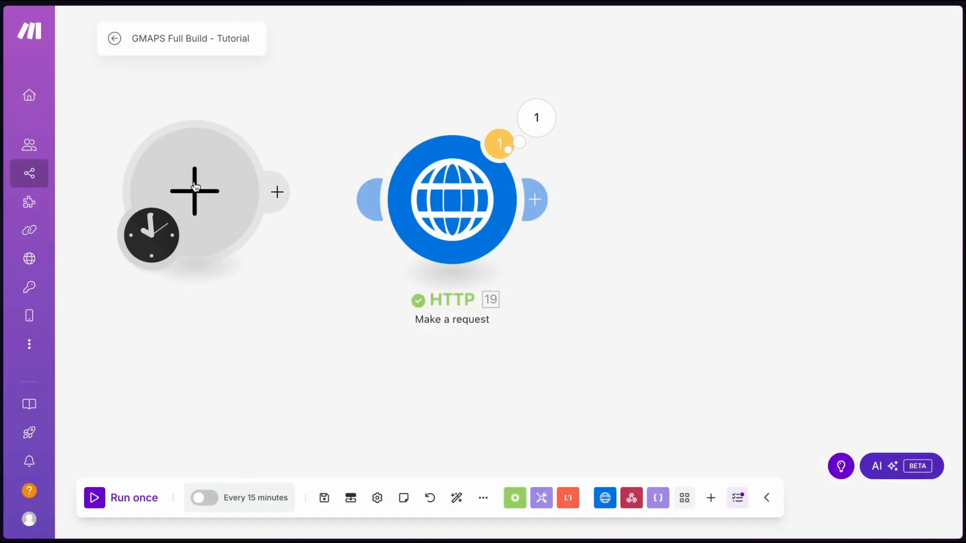
{"action": "left_click", "coordinate": [277, 196]}
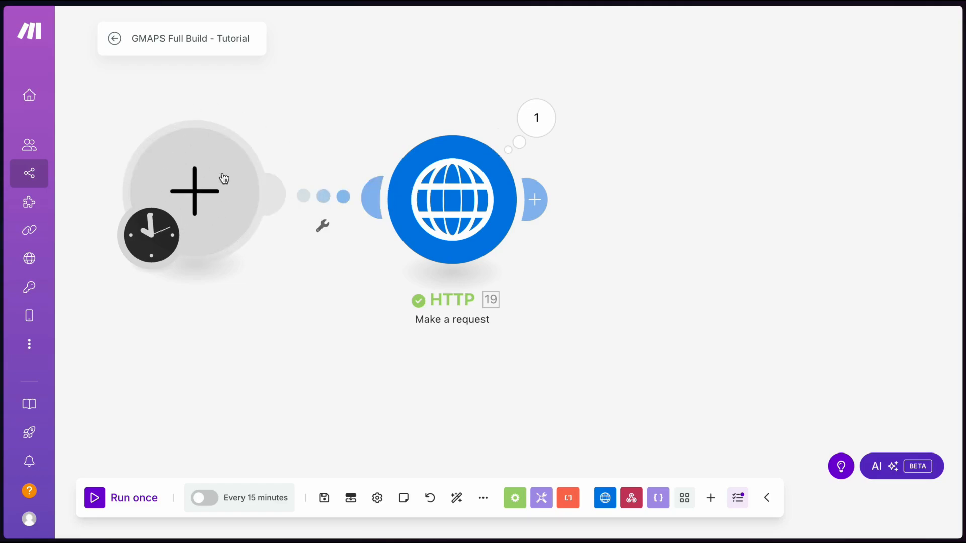
Make the new module a Webhooks Custom webhook trigger
{"action": "left_click", "coordinate": [202, 194]}
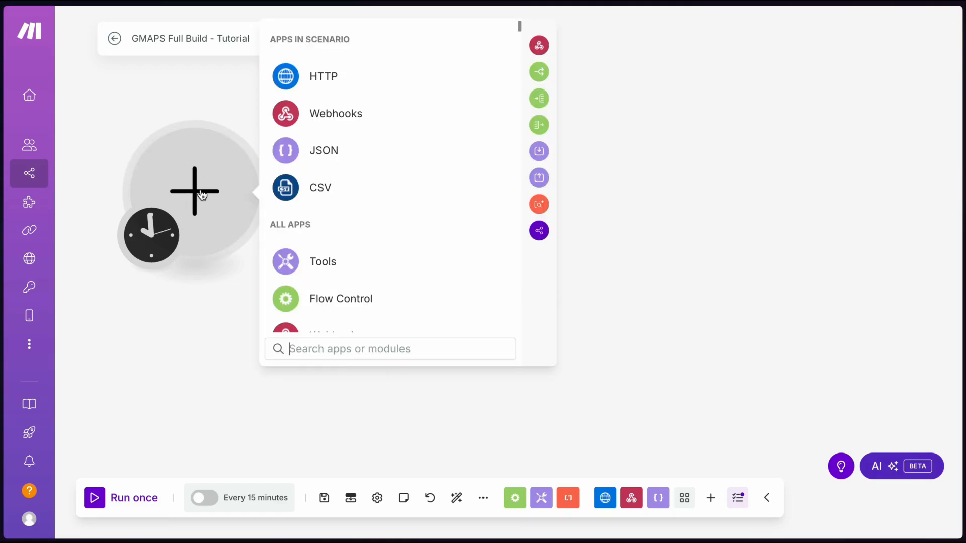
{"action": "left_click", "coordinate": [335, 114]}
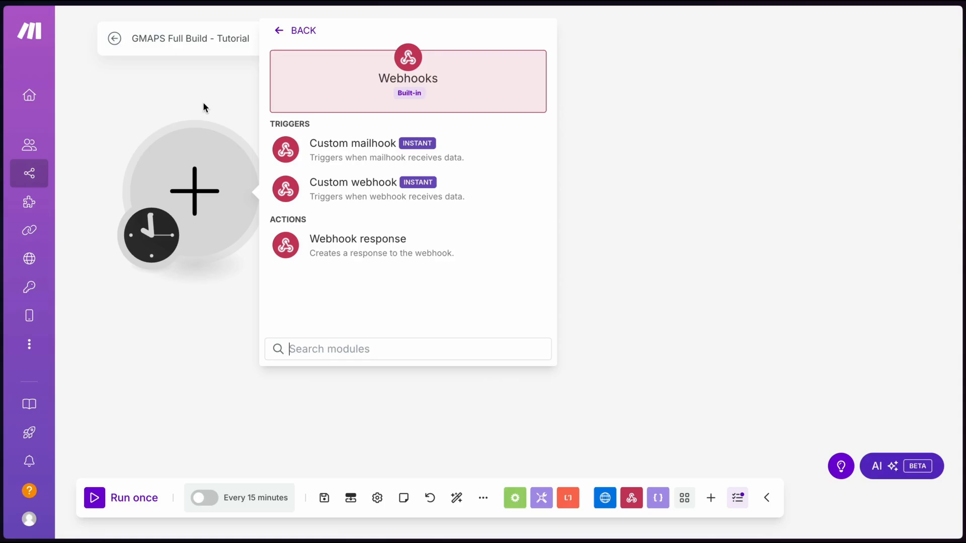
{"action": "left_click", "coordinate": [207, 184]}
{"action": "left_click", "coordinate": [207, 184]}
{"action": "type", "text": "webho"}
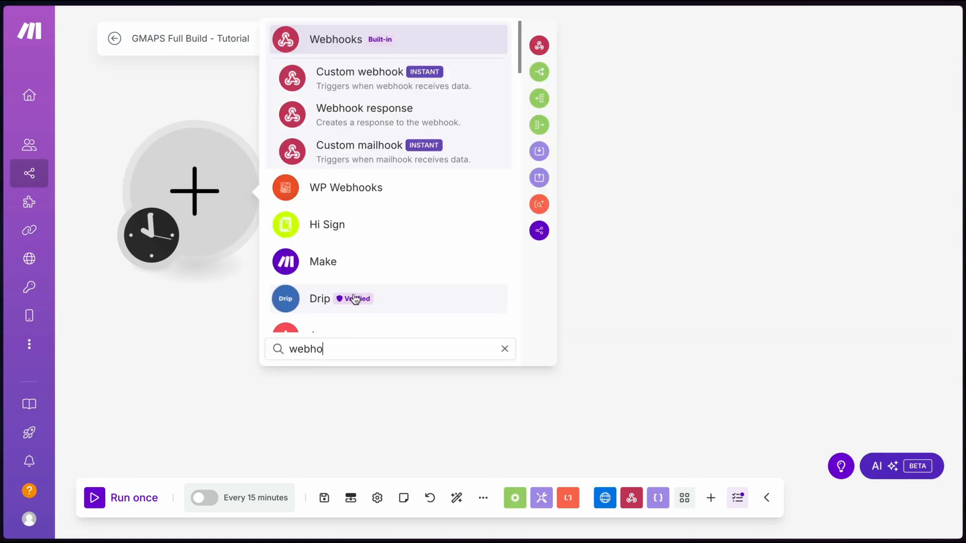
{"action": "left_click", "coordinate": [370, 84]}
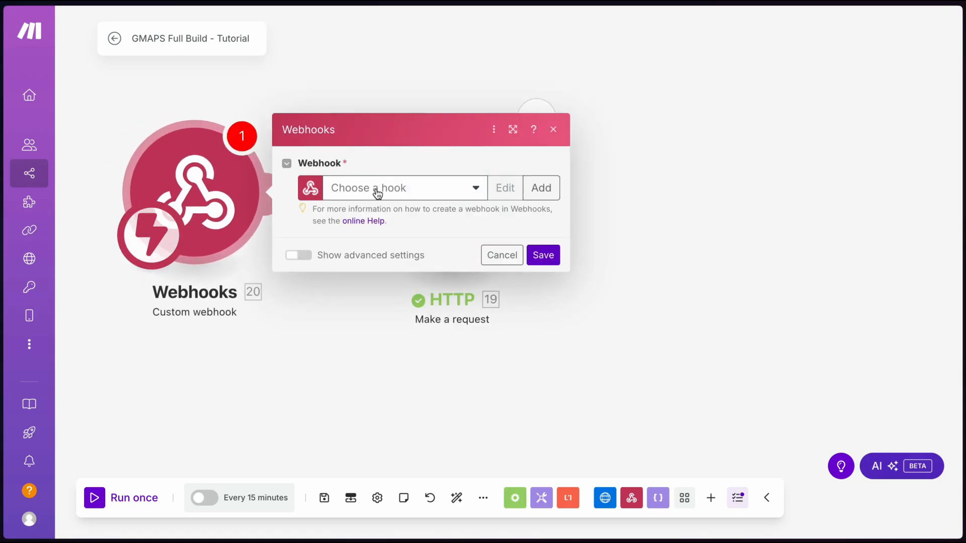
Create a hook named GMAPS Full Build - Tutorial, save it, and copy its address
{"action": "triple_click", "coordinate": [231, 38]}
{"action": "key", "text": "ctrl+c"}
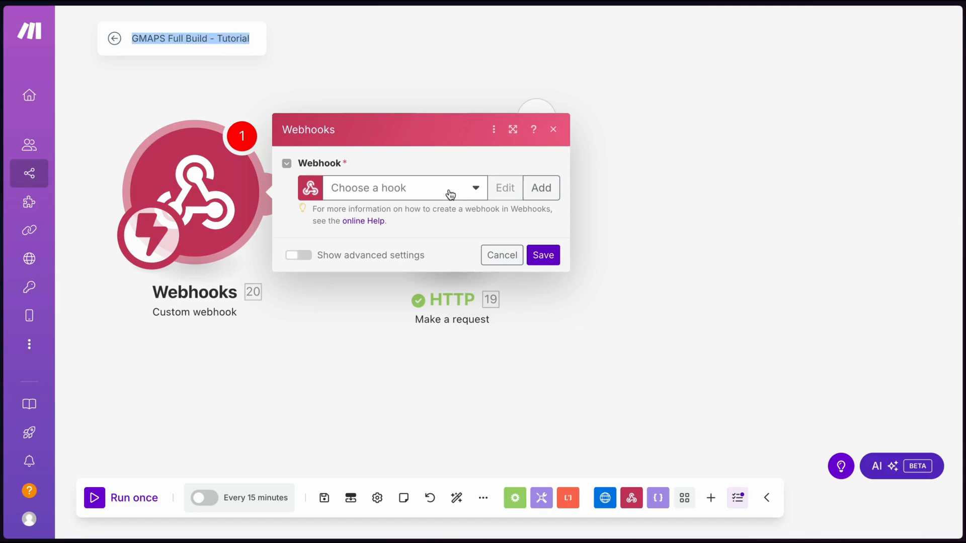
{"action": "left_click", "coordinate": [392, 163]}
{"action": "left_click", "coordinate": [549, 194]}
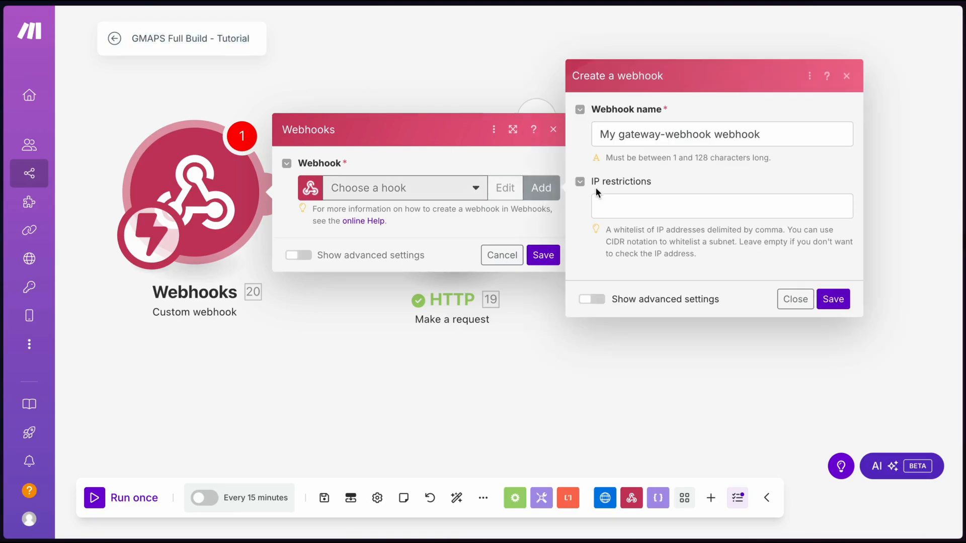
{"action": "double_click", "coordinate": [624, 132]}
{"action": "key", "text": "ctrl+a"}
{"action": "key", "text": "ctrl+v"}
{"action": "left_click", "coordinate": [722, 174]}
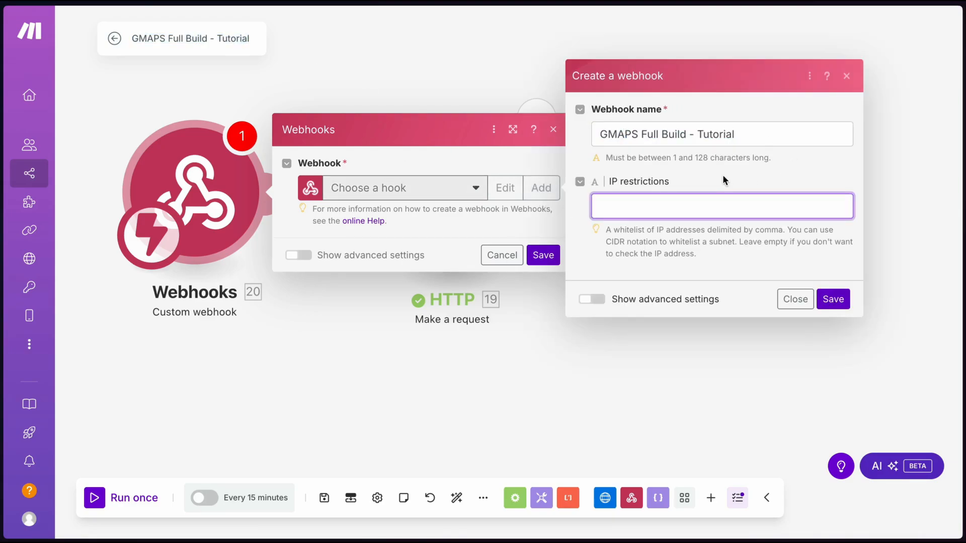
{"action": "left_click", "coordinate": [344, 69]}
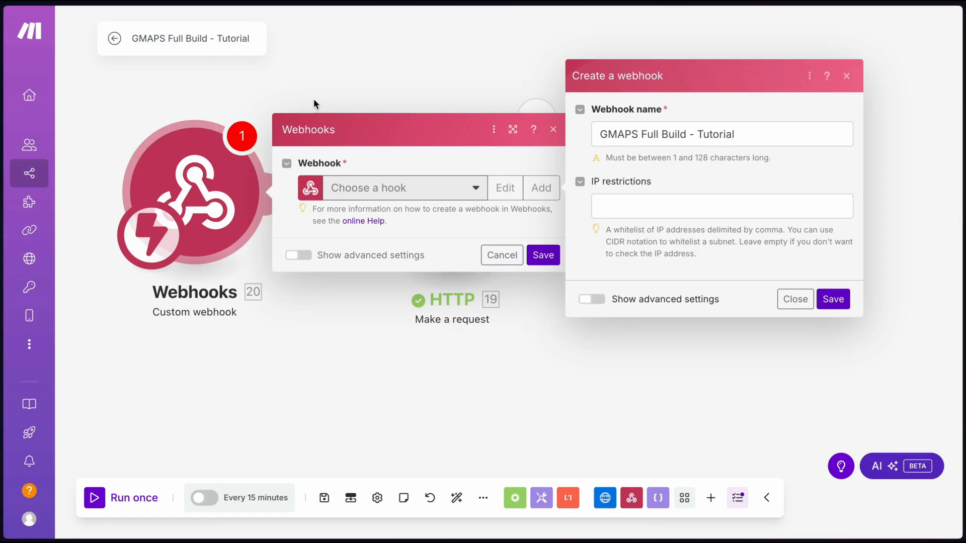
{"action": "left_click", "coordinate": [833, 299]}
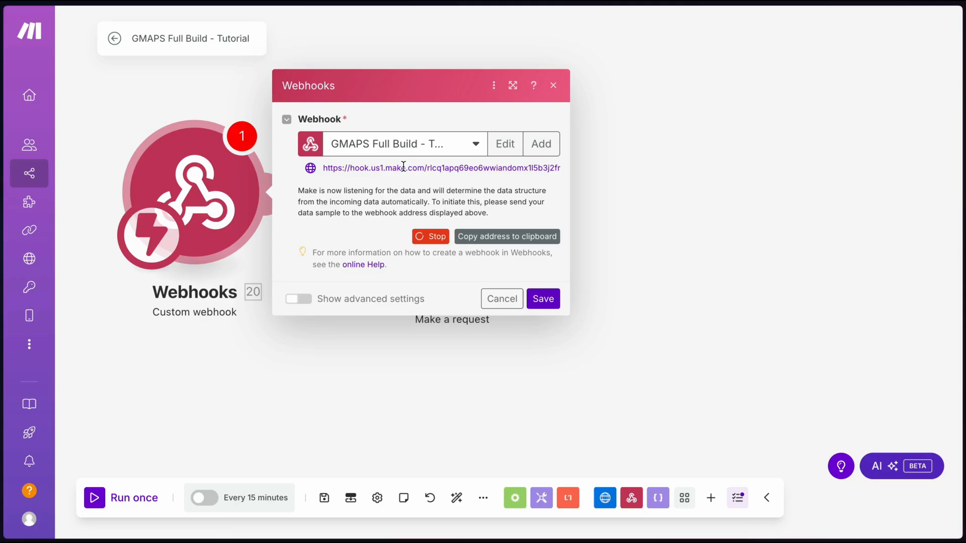
{"action": "left_click", "coordinate": [501, 240]}
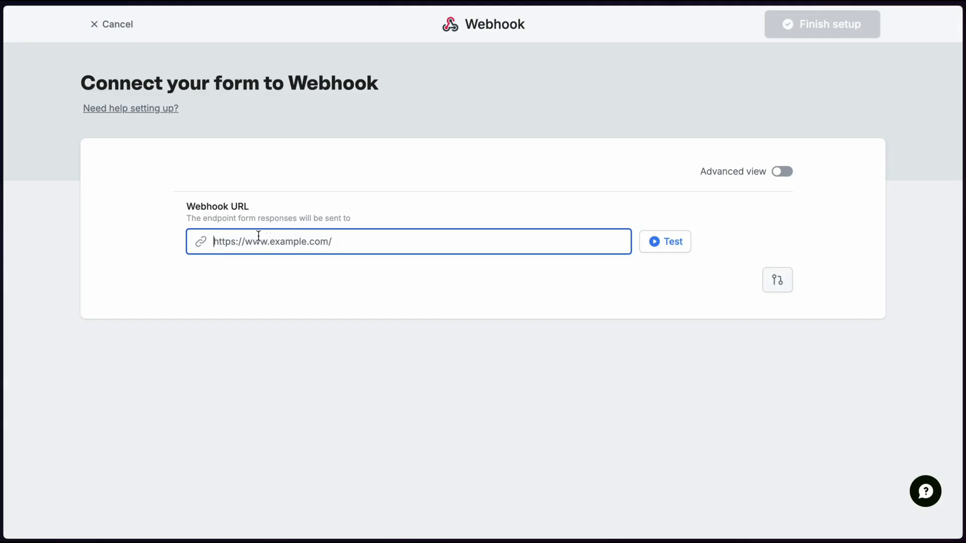
Paste the Make webhook URL, switch to Advanced view, and add a Business Search body key
{"action": "left_click", "coordinate": [370, 280]}
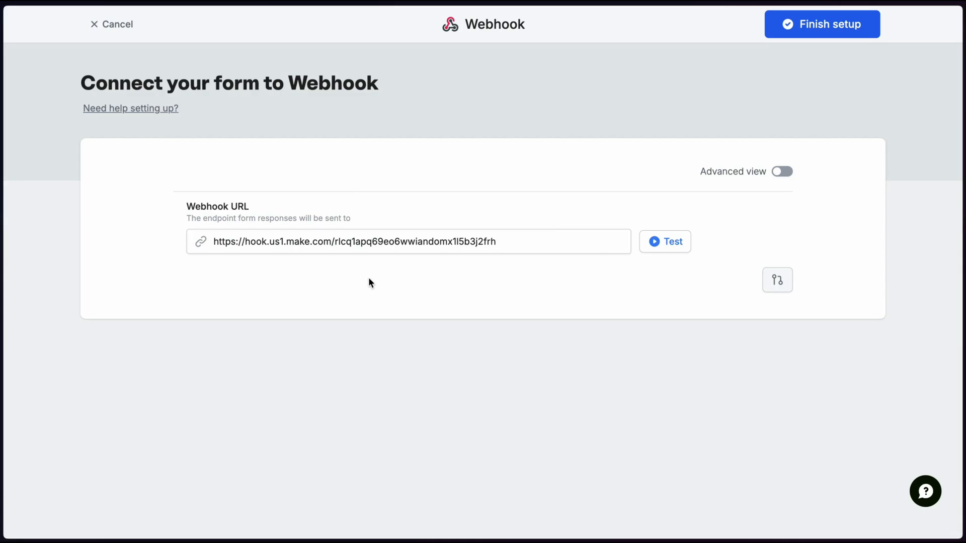
{"action": "left_click", "coordinate": [780, 172]}
{"action": "scroll", "coordinate": [364, 309], "scroll_direction": "down", "scroll_amount": 1}
{"action": "left_click", "coordinate": [364, 308]}
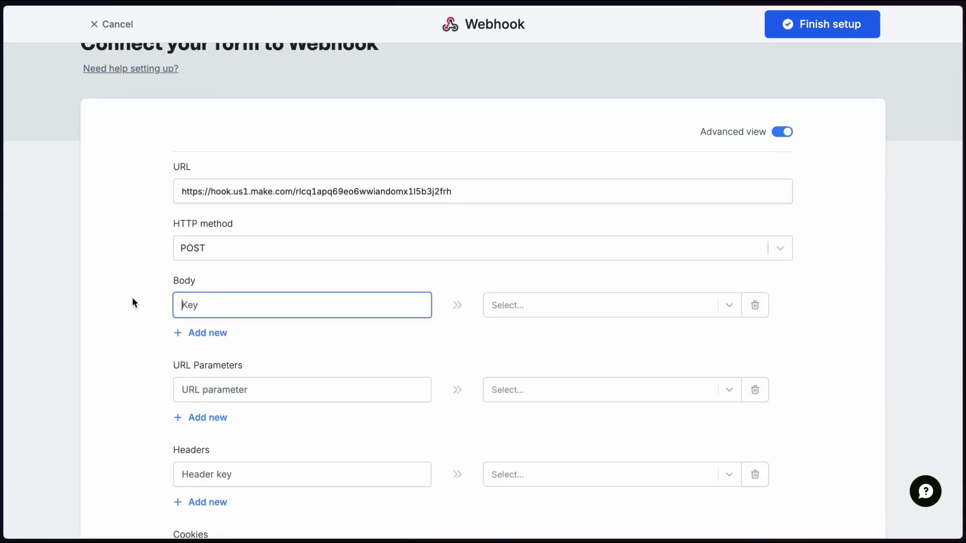
{"action": "type", "text": "Business Search"}
{"action": "left_click", "coordinate": [512, 306]}
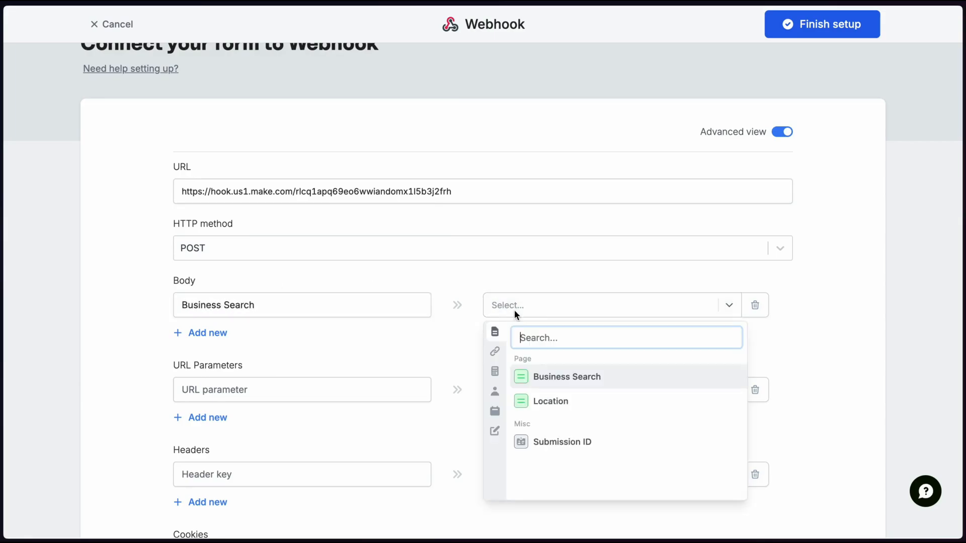
{"action": "left_click", "coordinate": [569, 376]}
Add Location and Submission ID body keys mapped to their matching form fields
{"action": "left_click", "coordinate": [205, 332]}
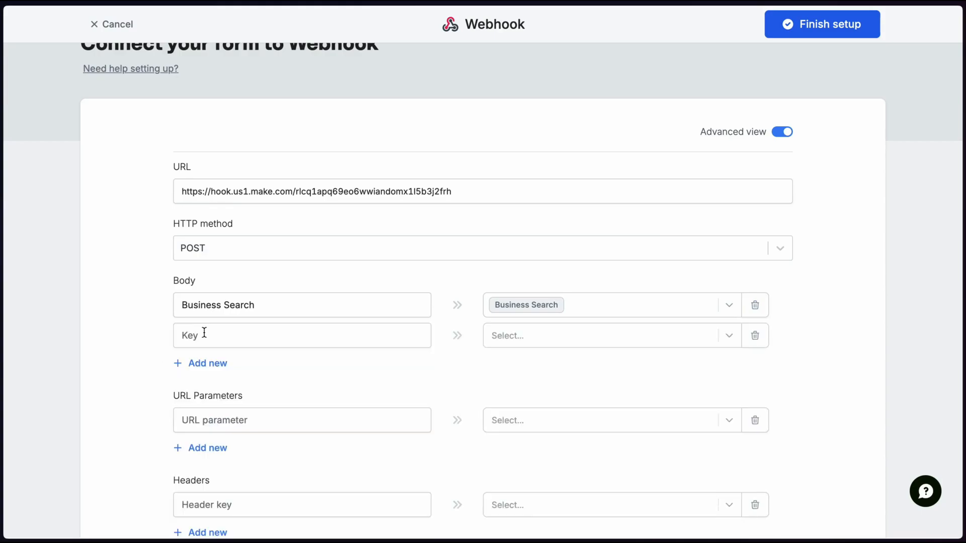
{"action": "left_click", "coordinate": [215, 334]}
{"action": "type", "text": "Location"}
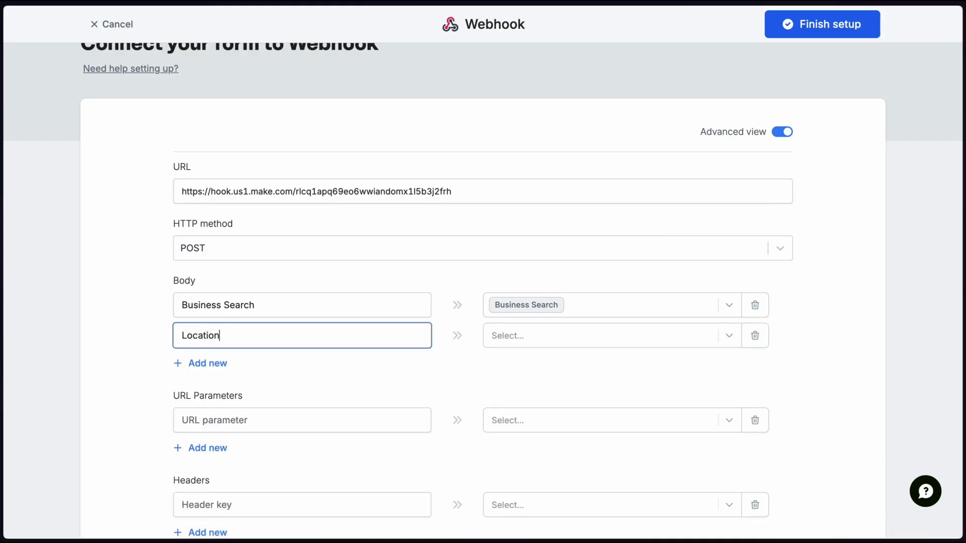
{"action": "left_click", "coordinate": [509, 329]}
{"action": "left_click", "coordinate": [548, 431]}
{"action": "left_click", "coordinate": [218, 363]}
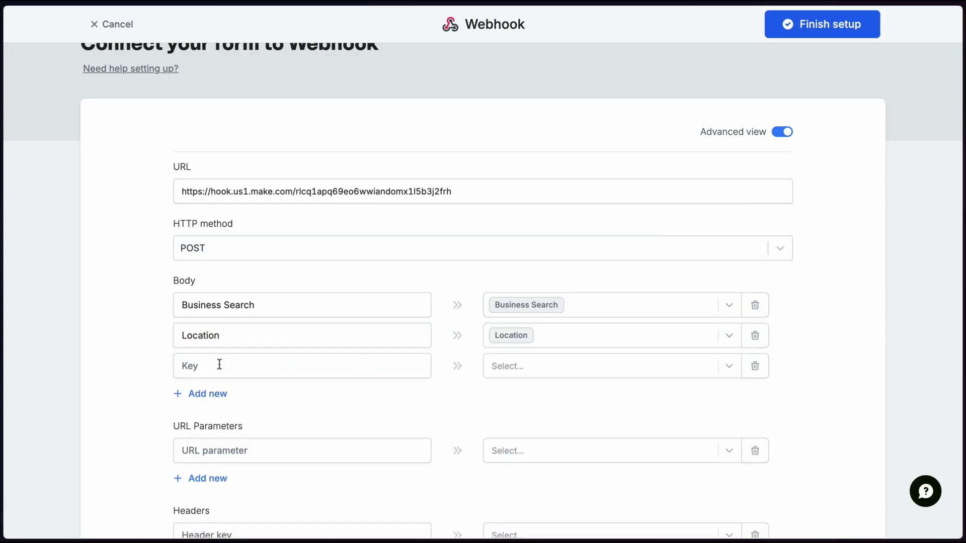
{"action": "left_click", "coordinate": [218, 366]}
{"action": "type", "text": "Submission"}
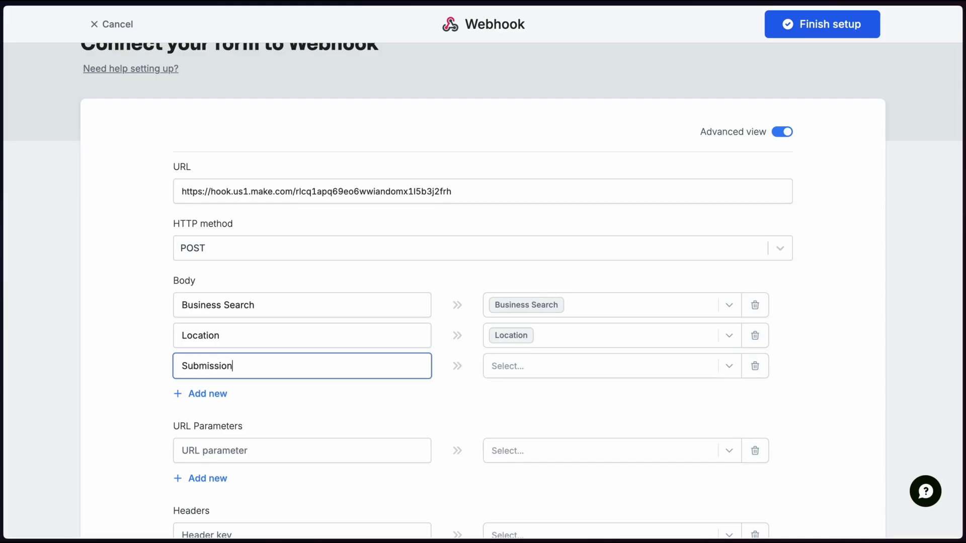
{"action": "type", "text": " ID"}
{"action": "left_click", "coordinate": [484, 367]}
{"action": "left_click", "coordinate": [574, 290]}
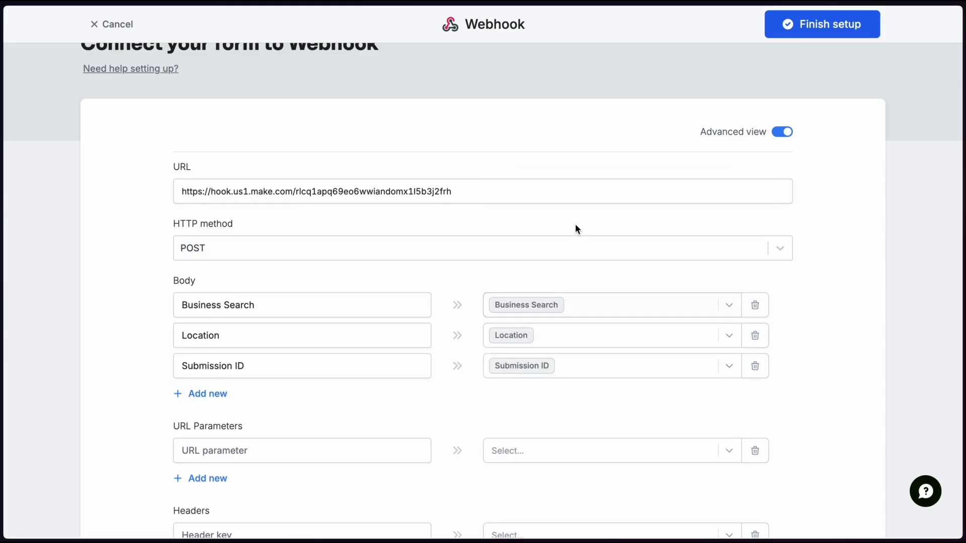
Finish the webhook setup, publish the form, and run only the Make webhook to await data
{"action": "left_click", "coordinate": [805, 25]}
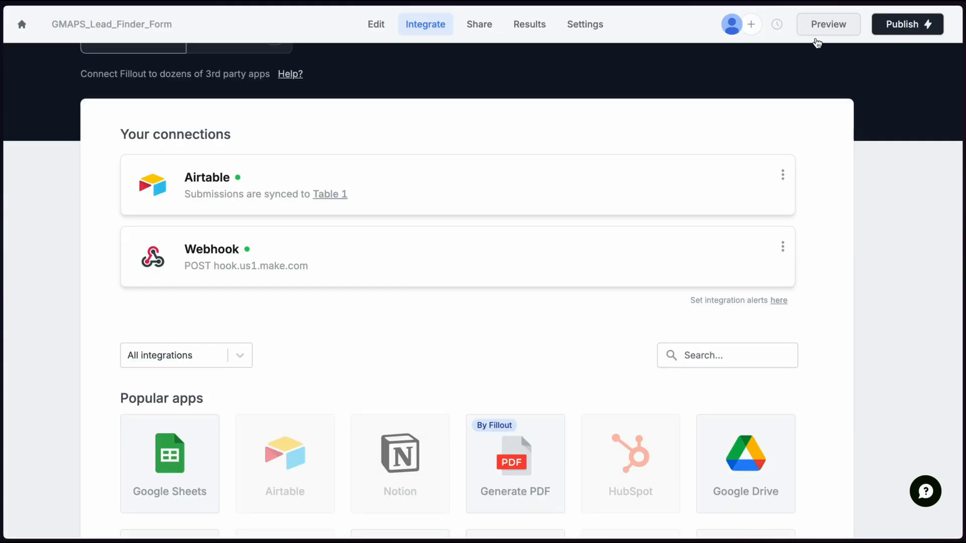
{"action": "left_click", "coordinate": [912, 28]}
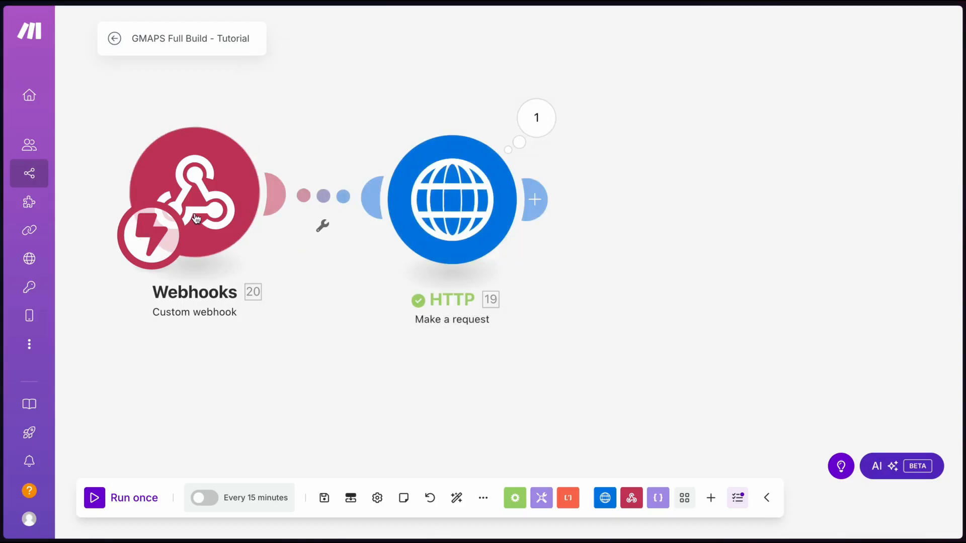
{"action": "right_click", "coordinate": [174, 184]}
{"action": "left_click", "coordinate": [254, 217]}
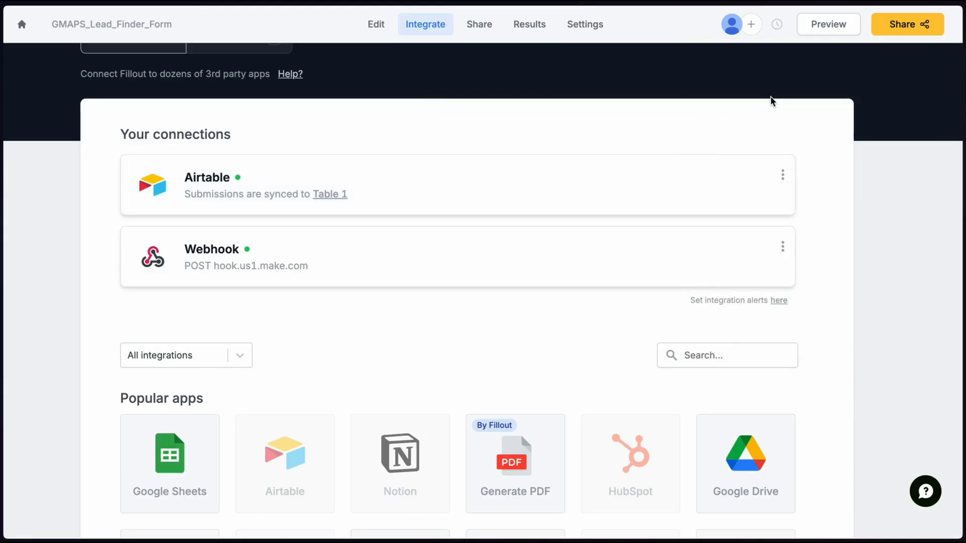
Copy the form's share link and enter Photographer and Salt Lake City in the live form
{"action": "left_click", "coordinate": [479, 25]}
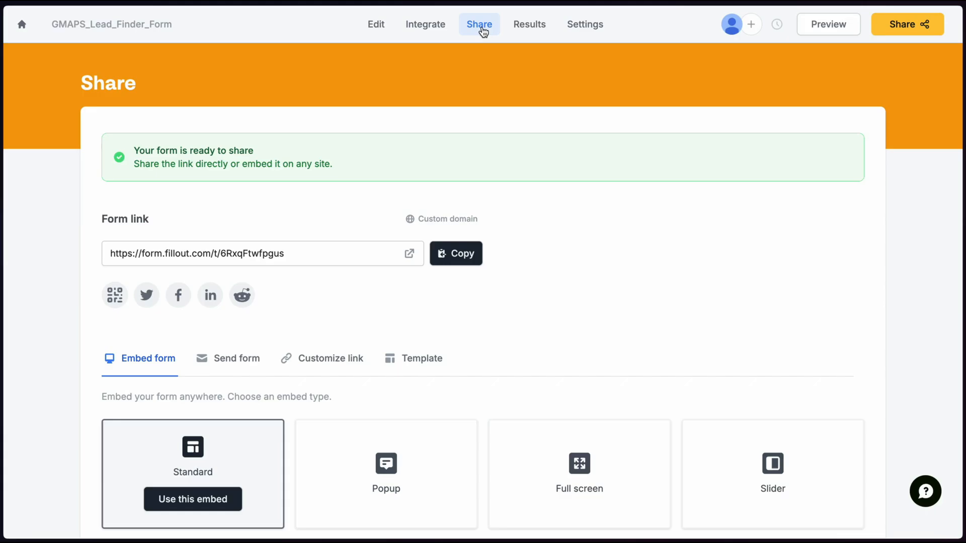
{"action": "left_click", "coordinate": [445, 255]}
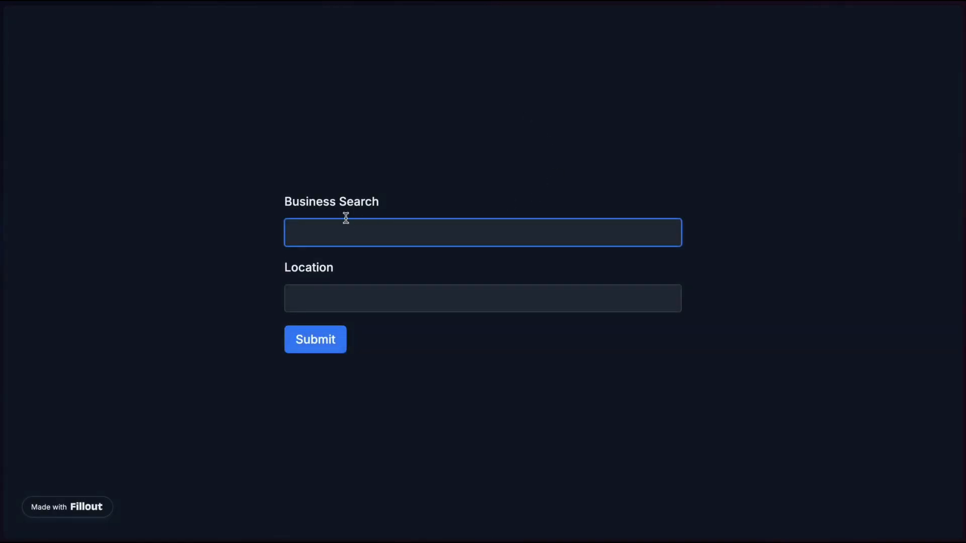
{"action": "type", "text": "Photographer"}
{"action": "left_click", "coordinate": [347, 303]}
{"action": "type", "text": "Salt Lake City"}
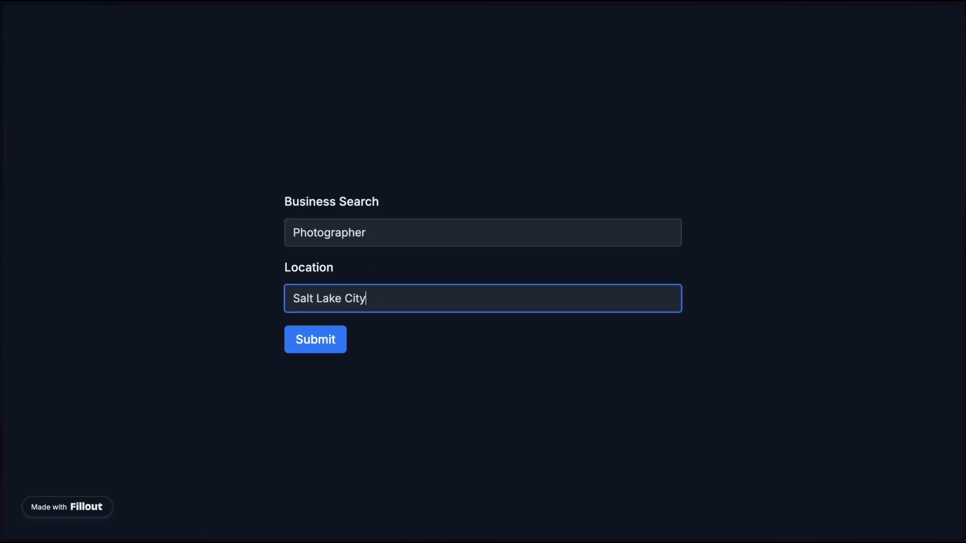
{"action": "left_click", "coordinate": [422, 330]}
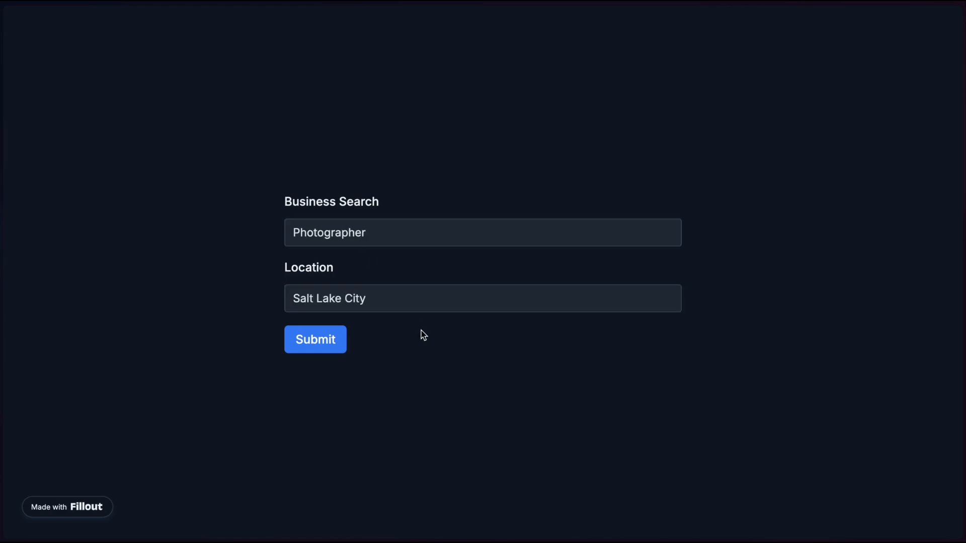
Submit the form and confirm the webhook output shows Photographer and Salt Lake City
{"action": "left_click", "coordinate": [308, 341]}
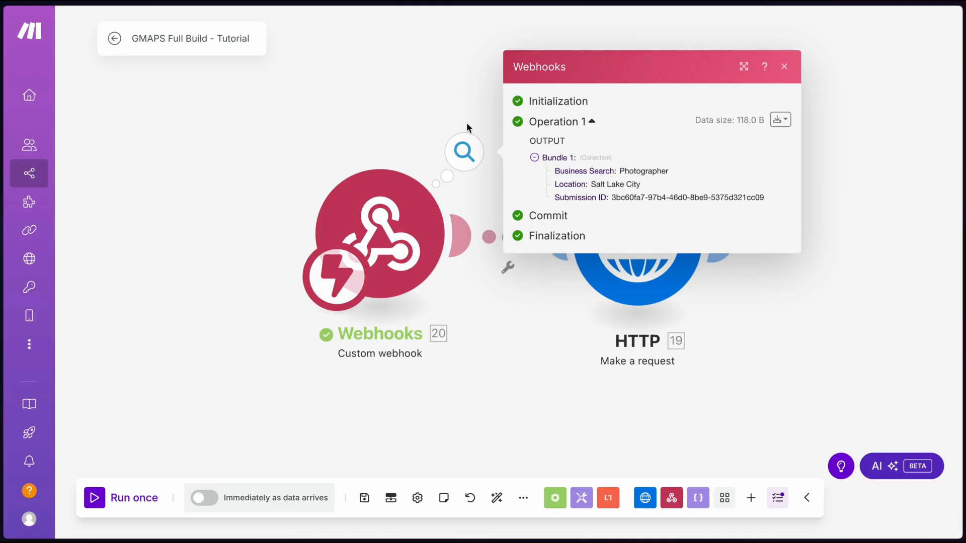
{"action": "left_click", "coordinate": [341, 113]}
{"action": "scroll", "coordinate": [341, 112], "scroll_direction": "down", "scroll_amount": 3}
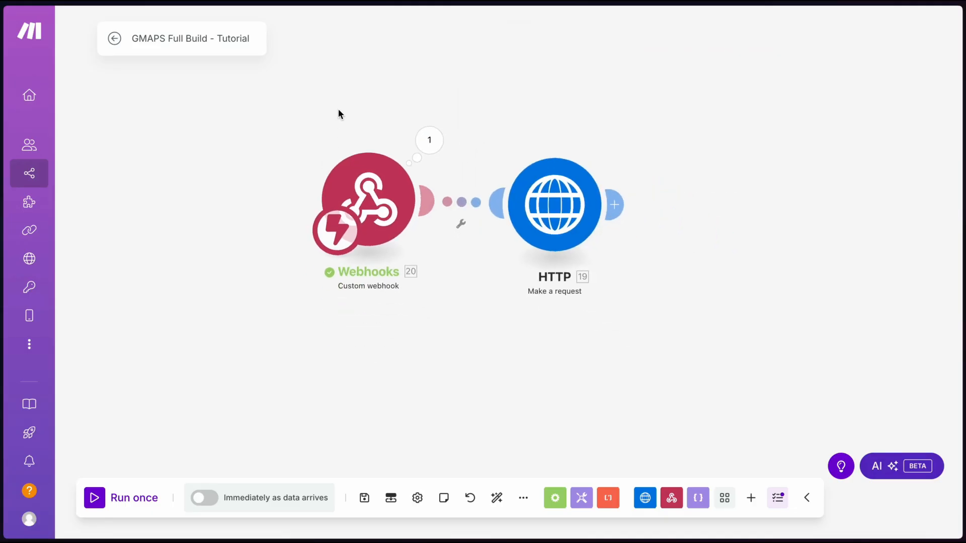
{"action": "left_click", "coordinate": [429, 140]}
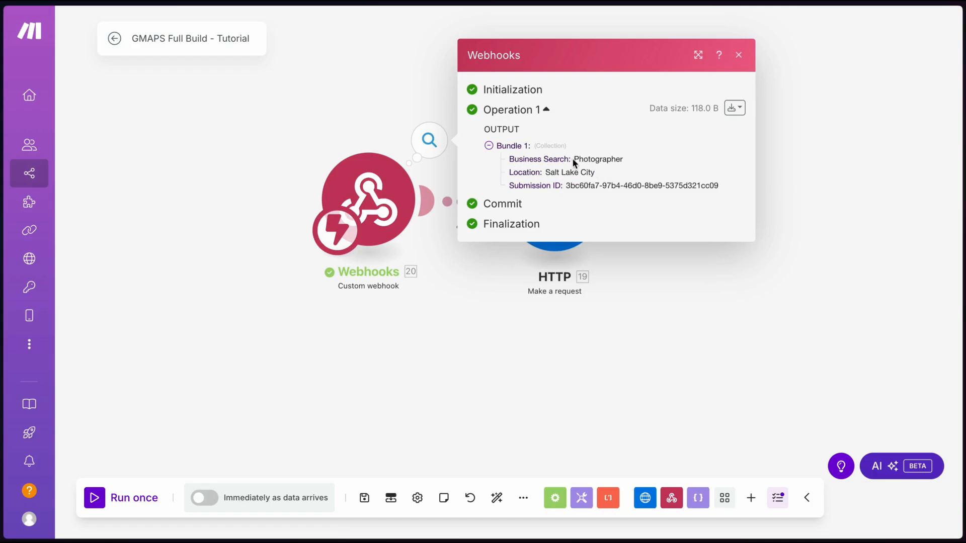
{"action": "left_click_drag", "start_coordinate": [573, 160], "coordinate": [619, 159]}
{"action": "left_click_drag", "start_coordinate": [545, 172], "coordinate": [595, 172]}
{"action": "left_click", "coordinate": [669, 334]}
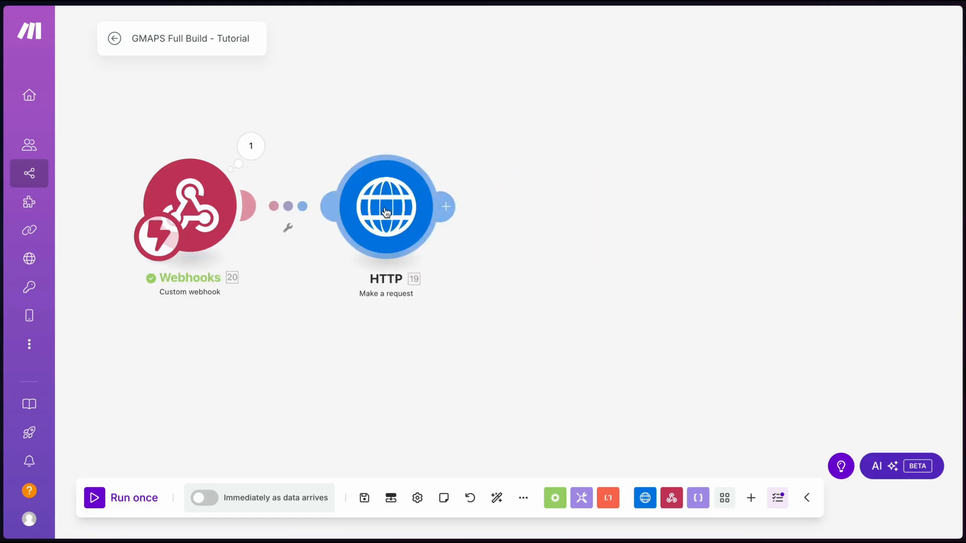
{"action": "left_click", "coordinate": [250, 146]}
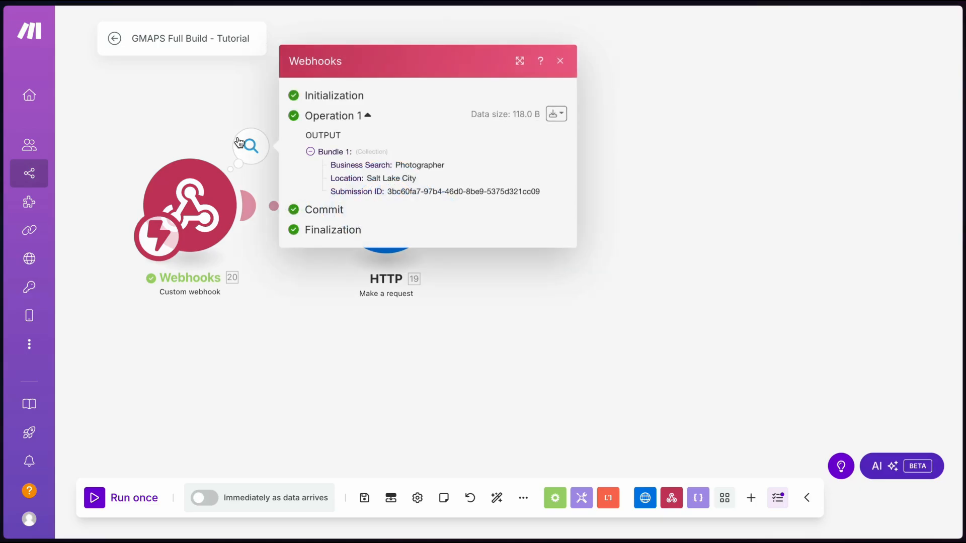
{"action": "left_click", "coordinate": [218, 135]}
Set textQuery to the Business Search pill, 'in', and the Location pill, then save the scenario
{"action": "left_click", "coordinate": [386, 207]}
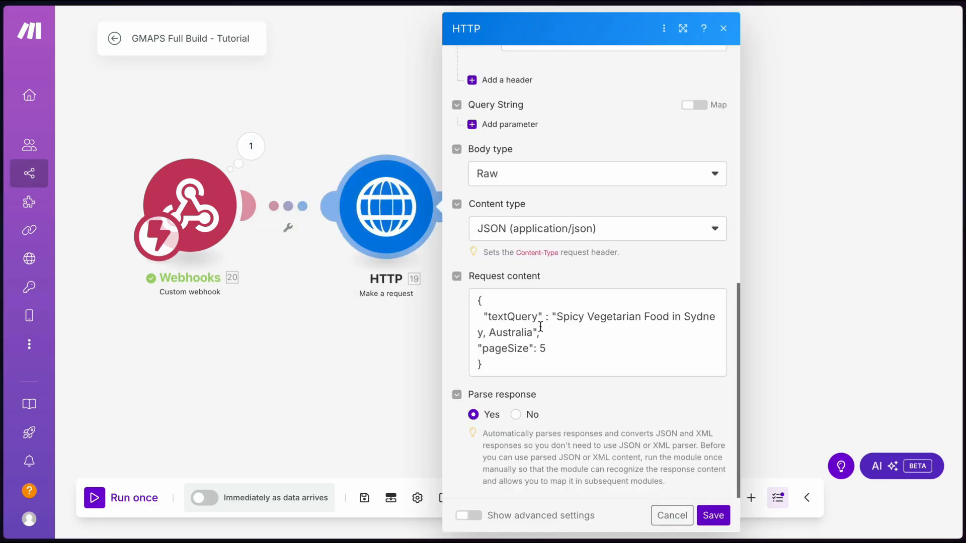
{"action": "left_click_drag", "start_coordinate": [557, 316], "coordinate": [531, 336]}
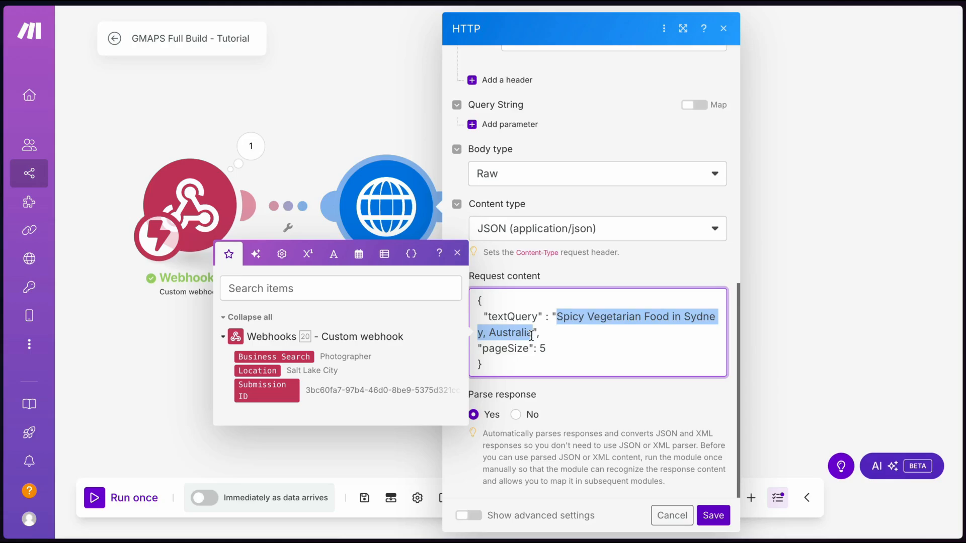
{"action": "key", "text": "BackSpace"}
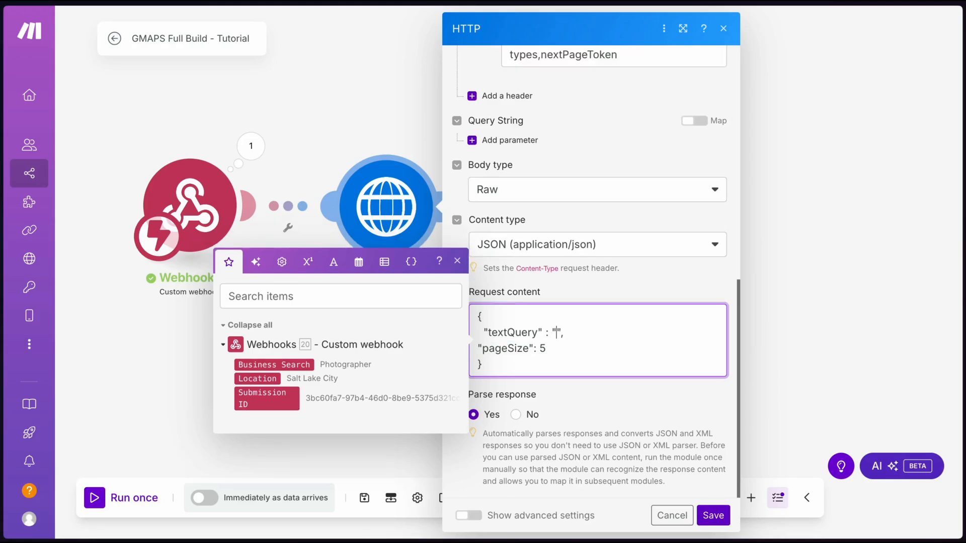
{"action": "left_click", "coordinate": [291, 364]}
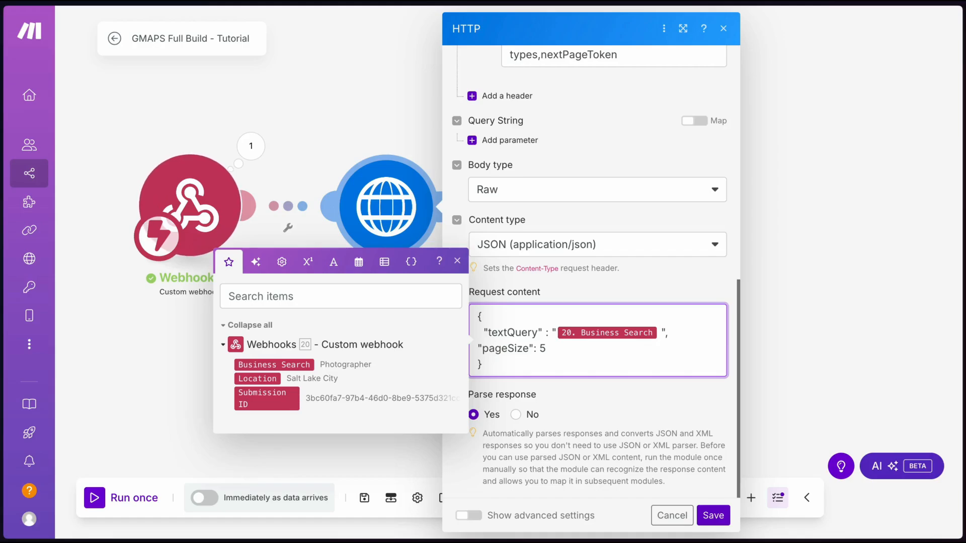
{"action": "type", "text": "in"}
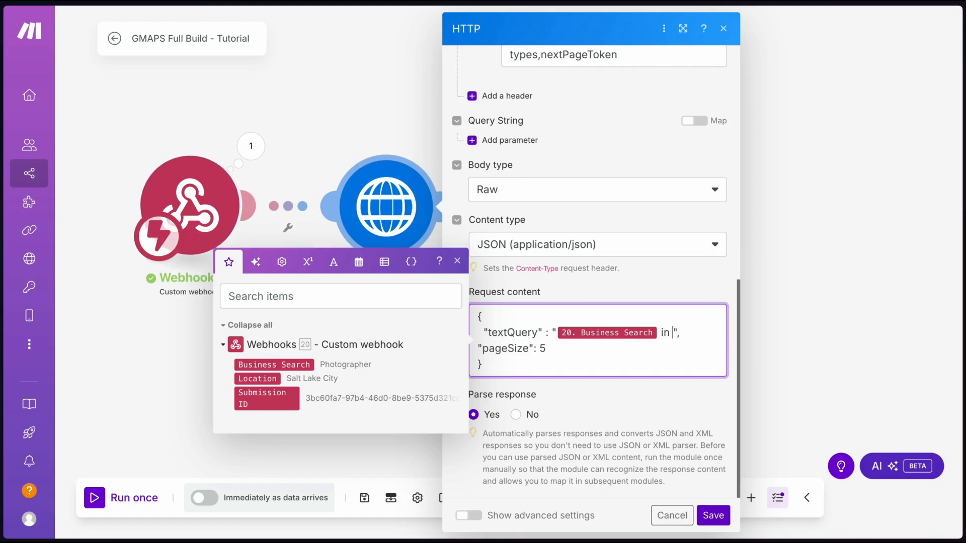
{"action": "left_click", "coordinate": [256, 378]}
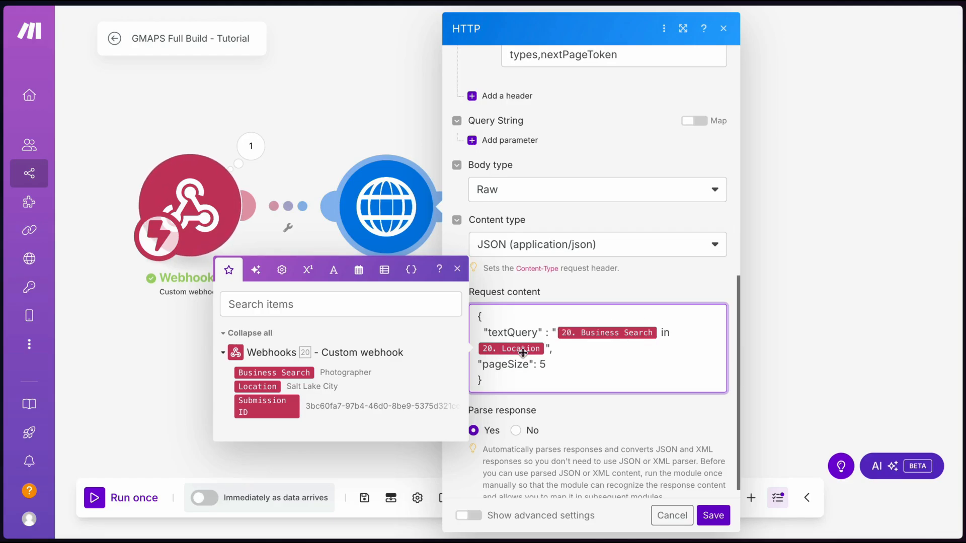
{"action": "left_click", "coordinate": [713, 515]}
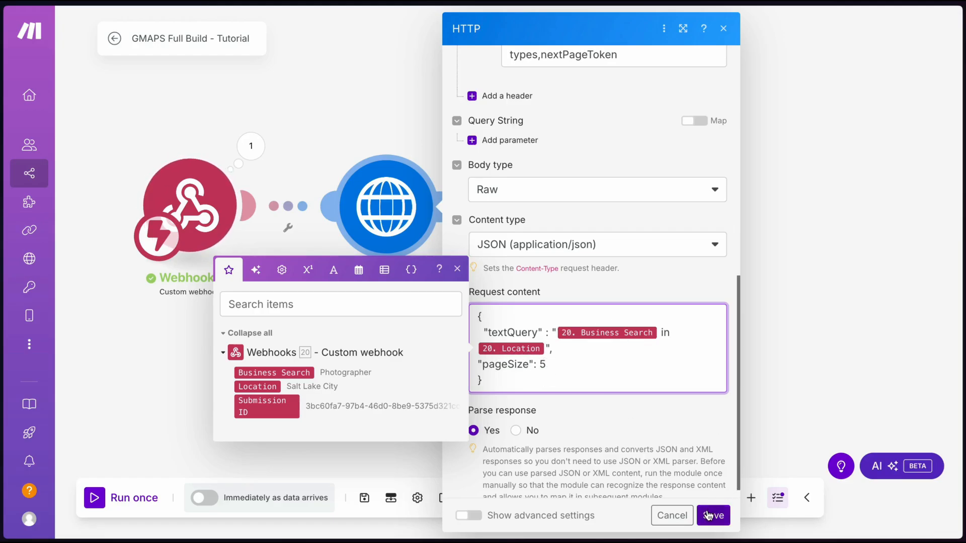
{"action": "left_click", "coordinate": [375, 499]}
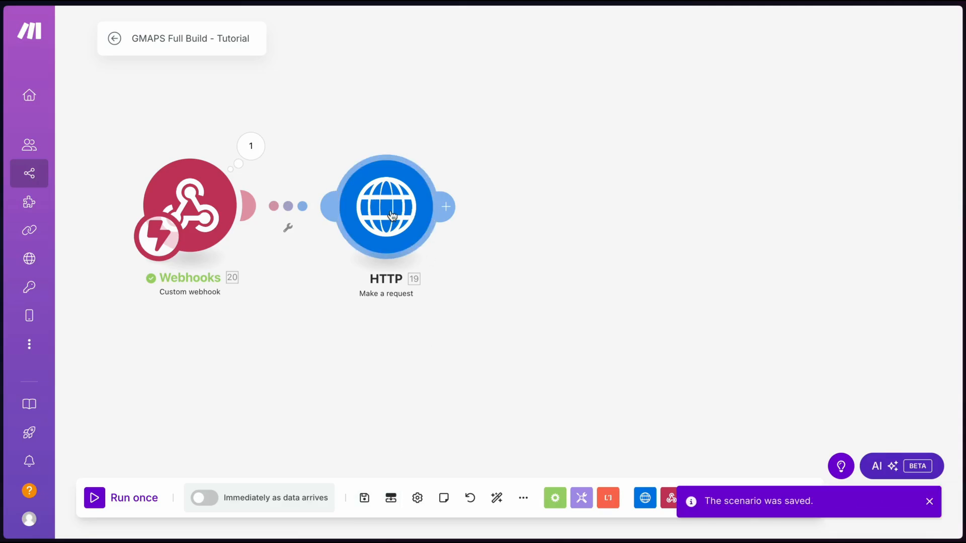
{"action": "right_click", "coordinate": [395, 217]}
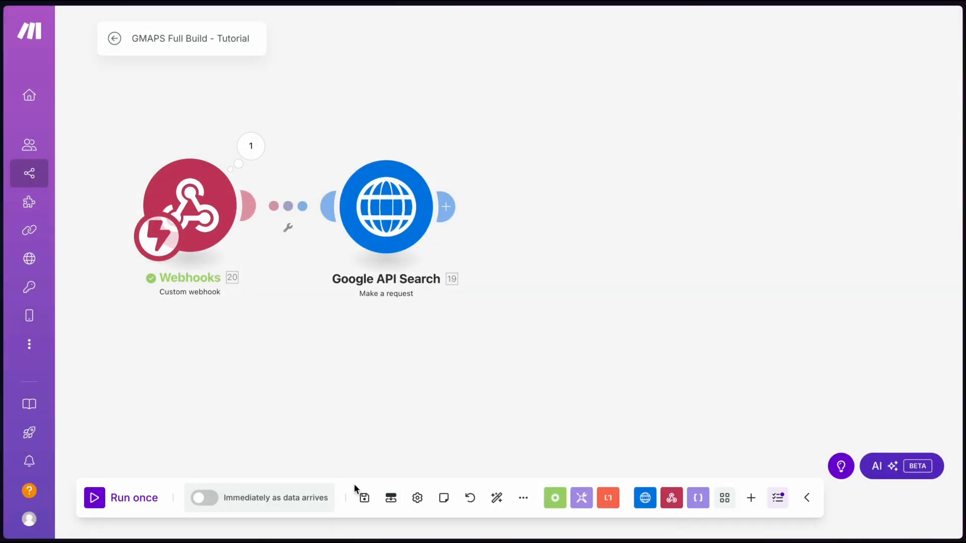
Save the renamed Google API Search scenario, run it once, and resubmit the Fillout test entry
{"action": "left_click", "coordinate": [364, 498]}
{"action": "left_click", "coordinate": [93, 499]}
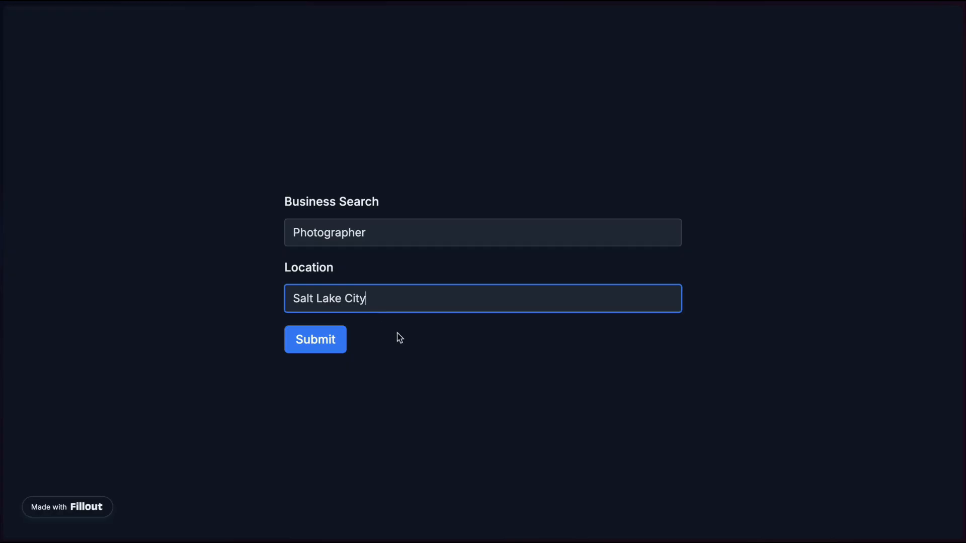
{"action": "left_click", "coordinate": [397, 336]}
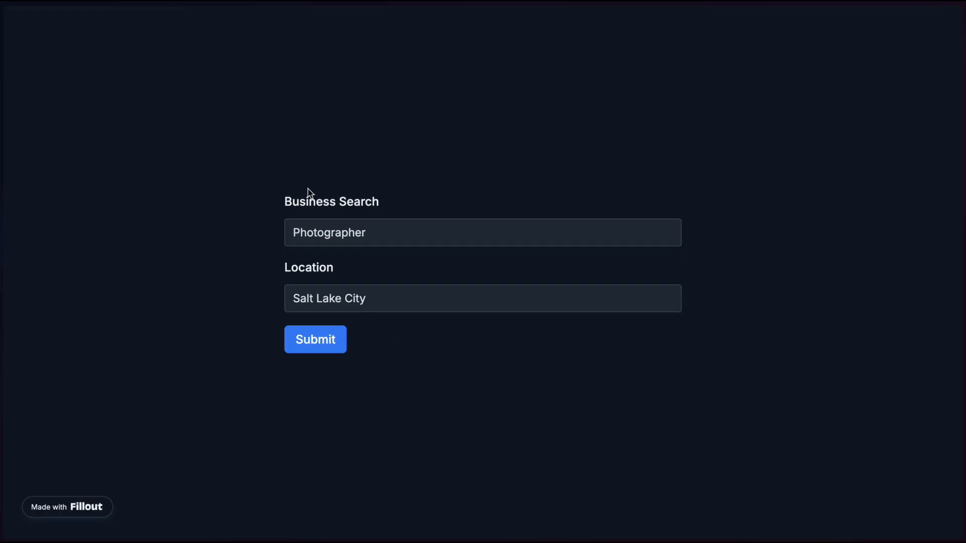
{"action": "left_click", "coordinate": [316, 346]}
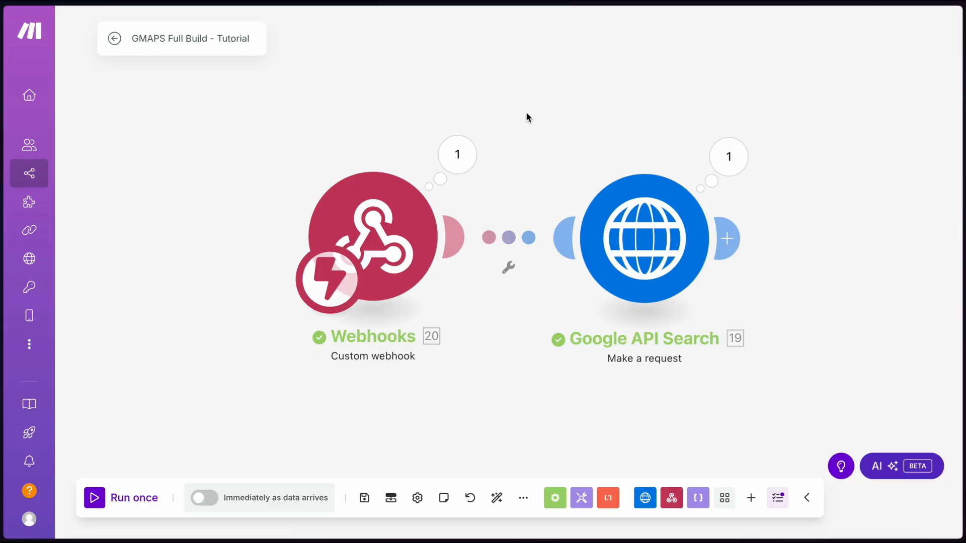
{"action": "scroll", "coordinate": [526, 112], "scroll_direction": "down", "scroll_amount": 2}
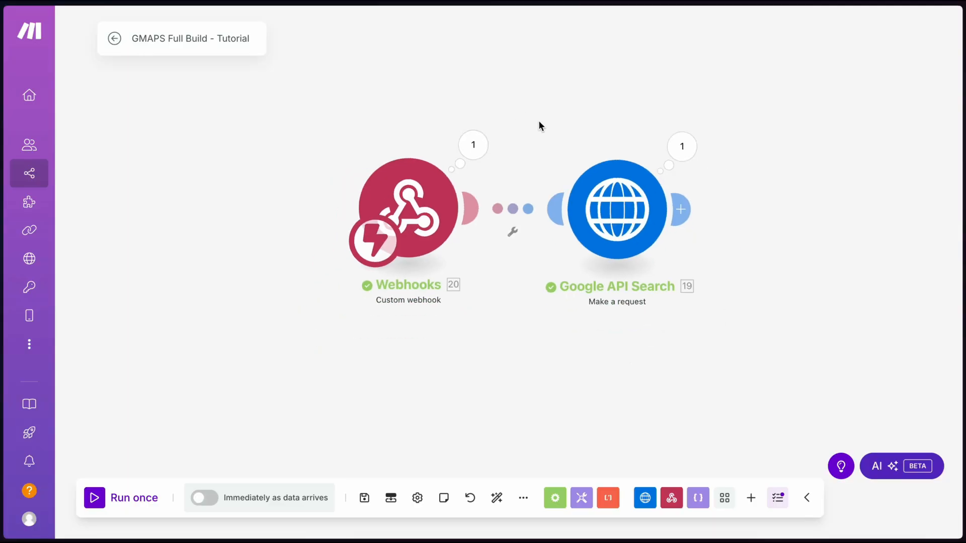
{"action": "left_click", "coordinate": [472, 145]}
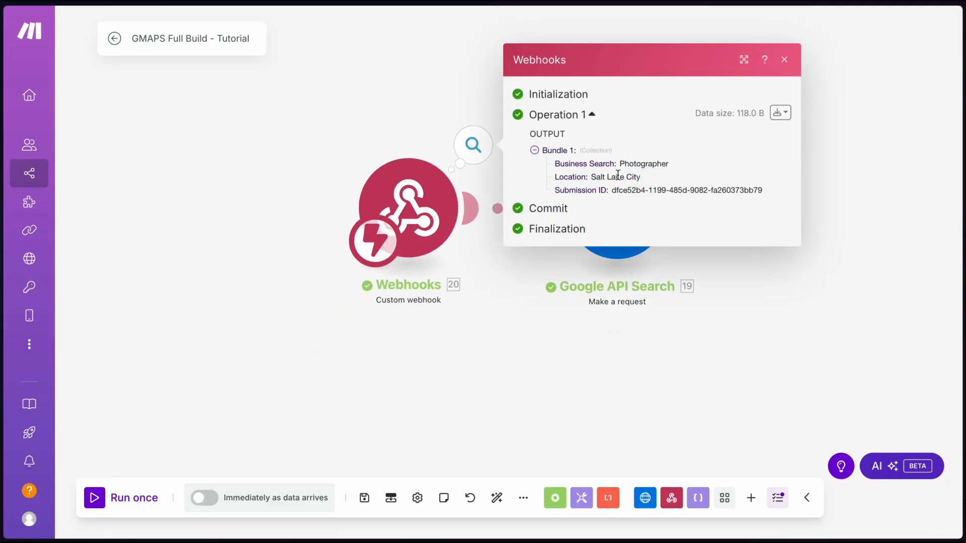
{"action": "left_click", "coordinate": [866, 245]}
{"action": "left_click", "coordinate": [684, 159]}
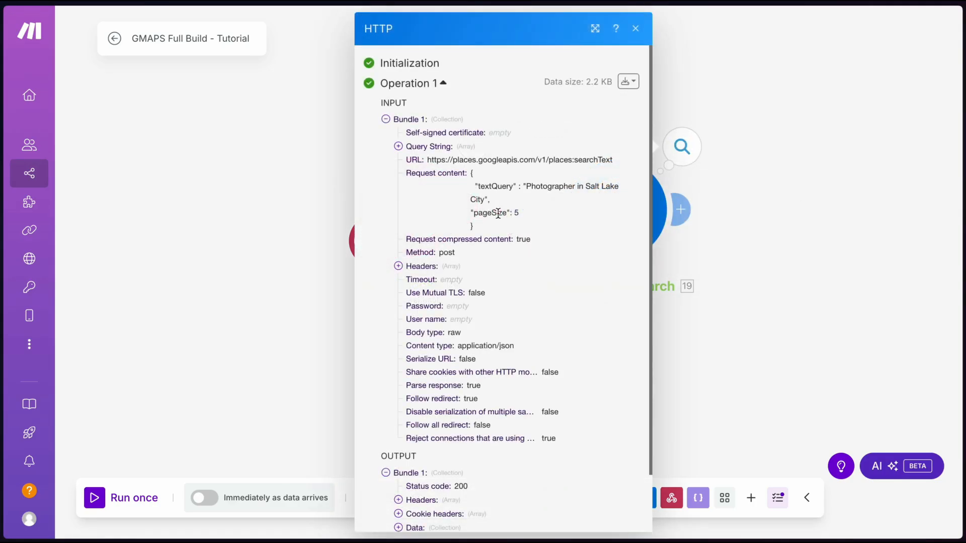
{"action": "left_click", "coordinate": [770, 160]}
{"action": "left_click_drag", "start_coordinate": [771, 160], "coordinate": [633, 160]}
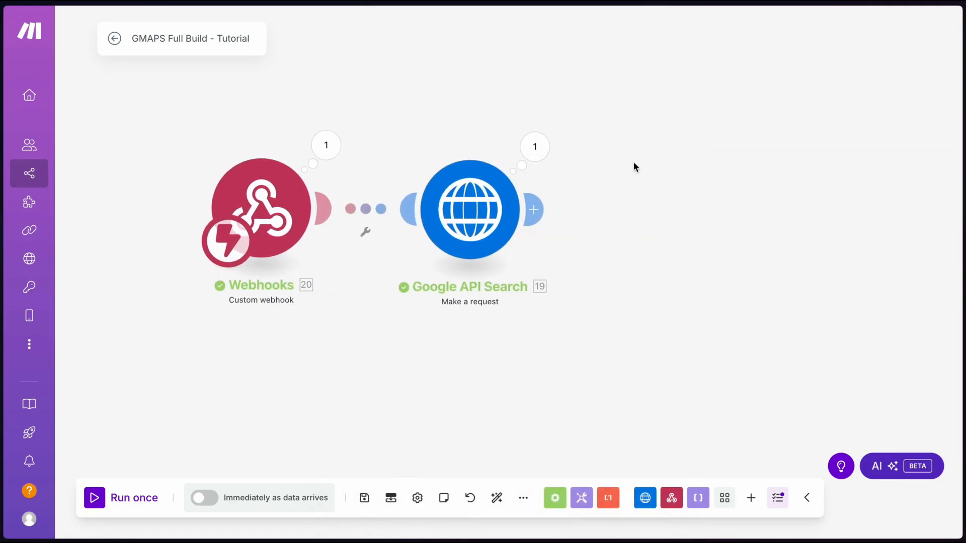
{"action": "left_click", "coordinate": [536, 149]}
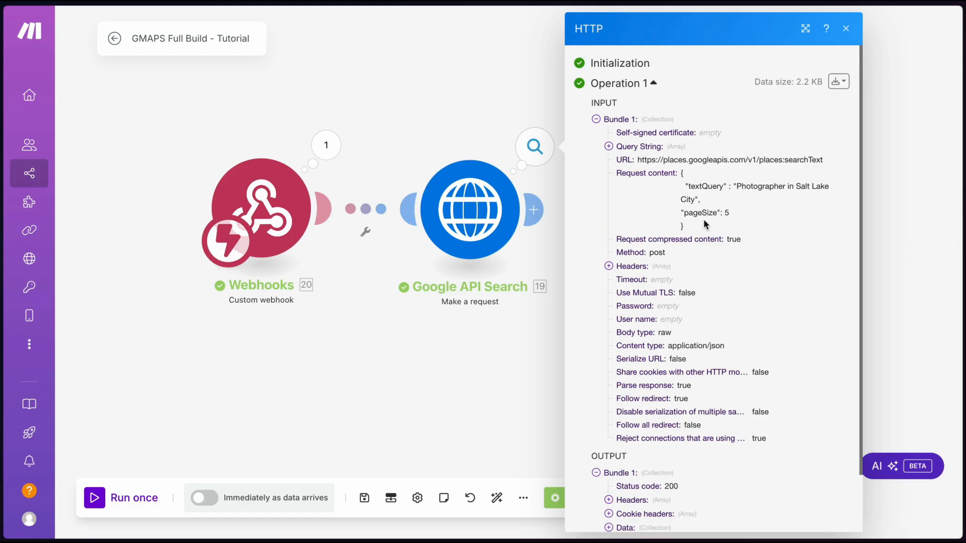
{"action": "scroll", "coordinate": [704, 221], "scroll_direction": "down", "scroll_amount": 2}
{"action": "left_click", "coordinate": [609, 463]}
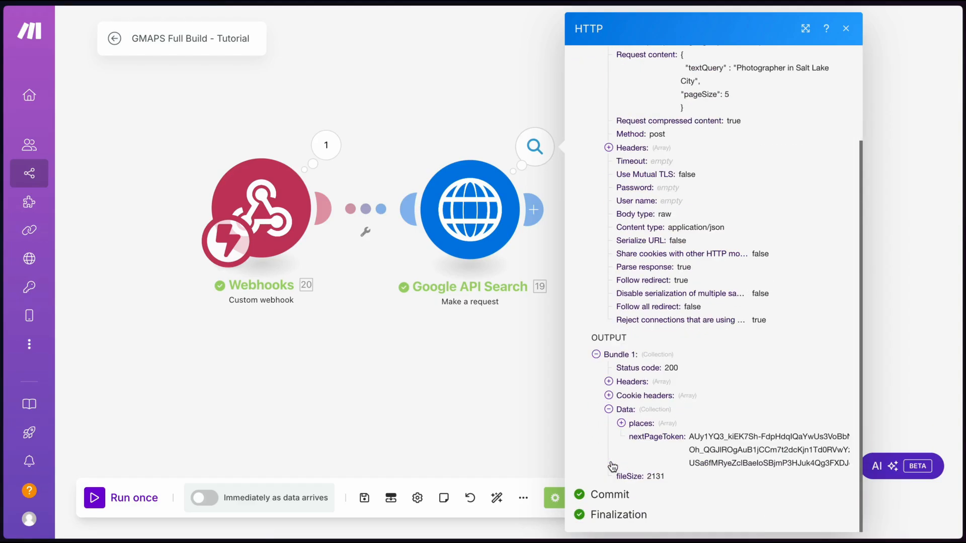
{"action": "left_click", "coordinate": [632, 425]}
{"action": "left_click", "coordinate": [636, 380]}
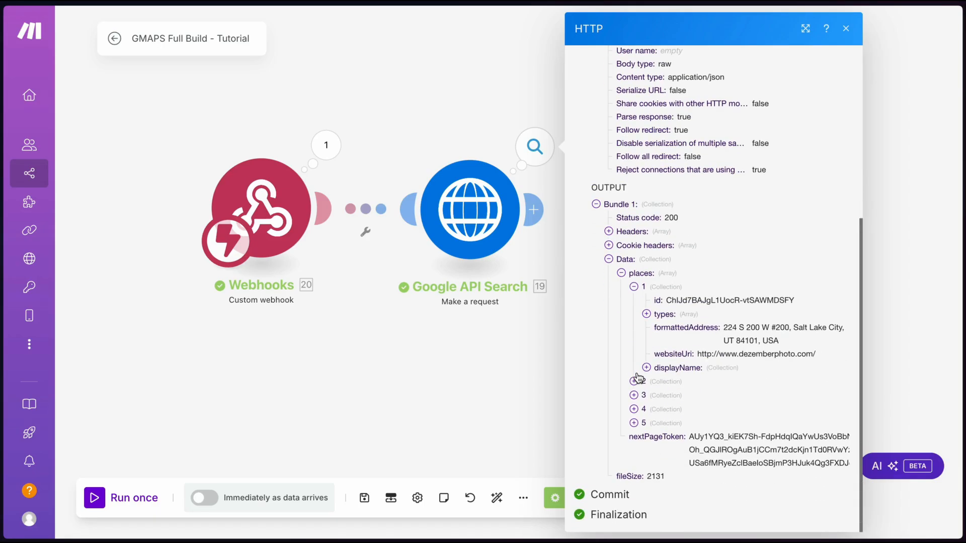
{"action": "left_click", "coordinate": [680, 369]}
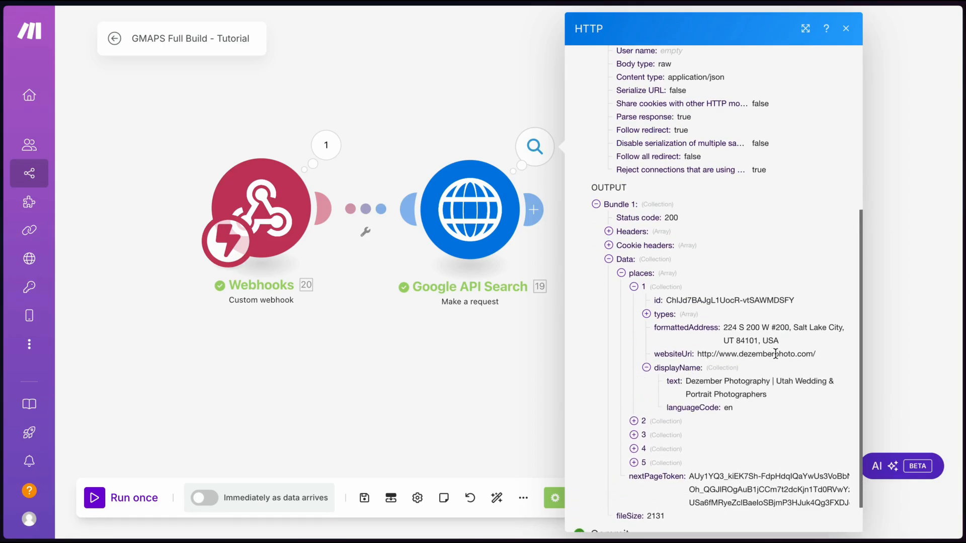
{"action": "scroll", "coordinate": [723, 384], "scroll_direction": "down", "scroll_amount": 1}
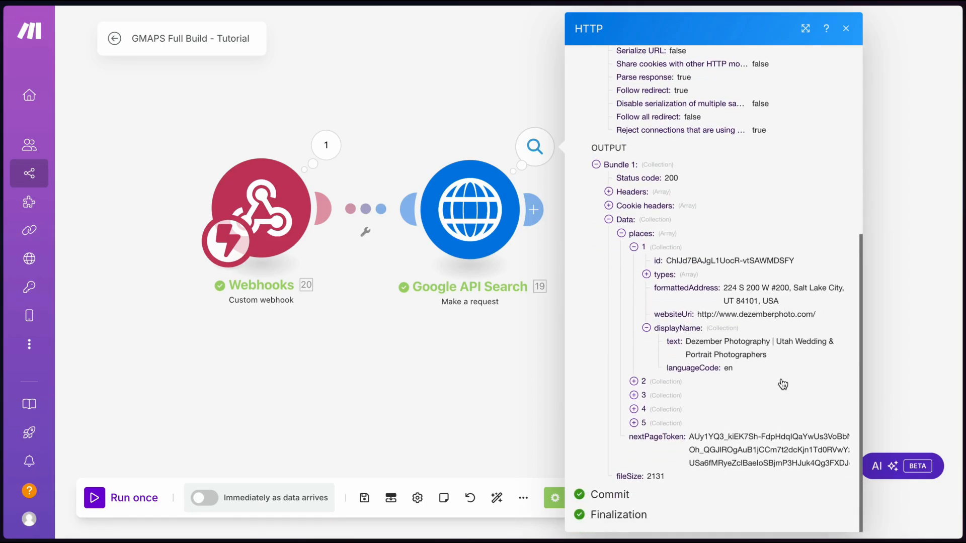
{"action": "left_click", "coordinate": [634, 377]}
{"action": "scroll", "coordinate": [721, 338], "scroll_direction": "down", "scroll_amount": 2}
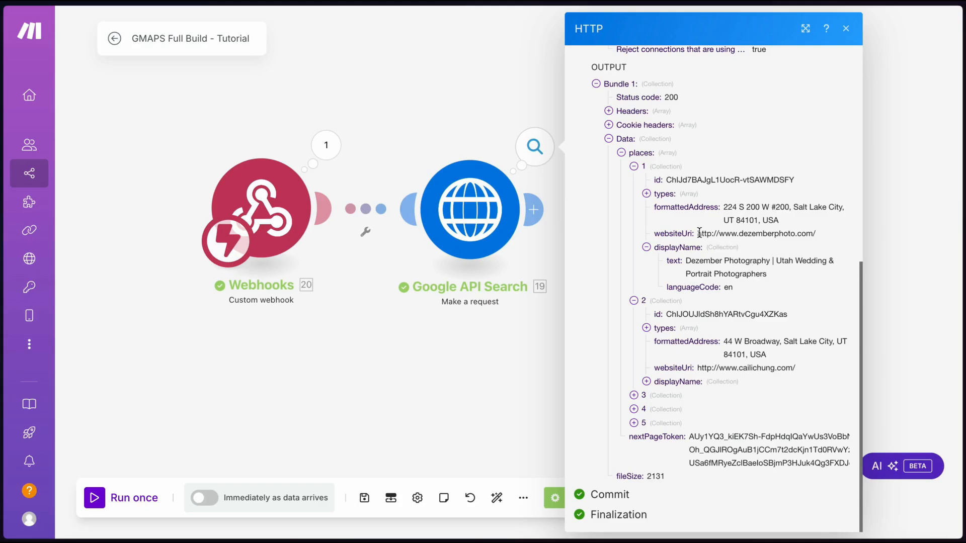
{"action": "left_click_drag", "start_coordinate": [697, 232], "coordinate": [825, 230]}
{"action": "left_click", "coordinate": [813, 230]}
{"action": "left_click", "coordinate": [457, 109]}
Insert an Iterator after Google API Search, mapped to its data places[] array, and save it
{"action": "scroll", "coordinate": [468, 201], "scroll_direction": "down", "scroll_amount": 3}
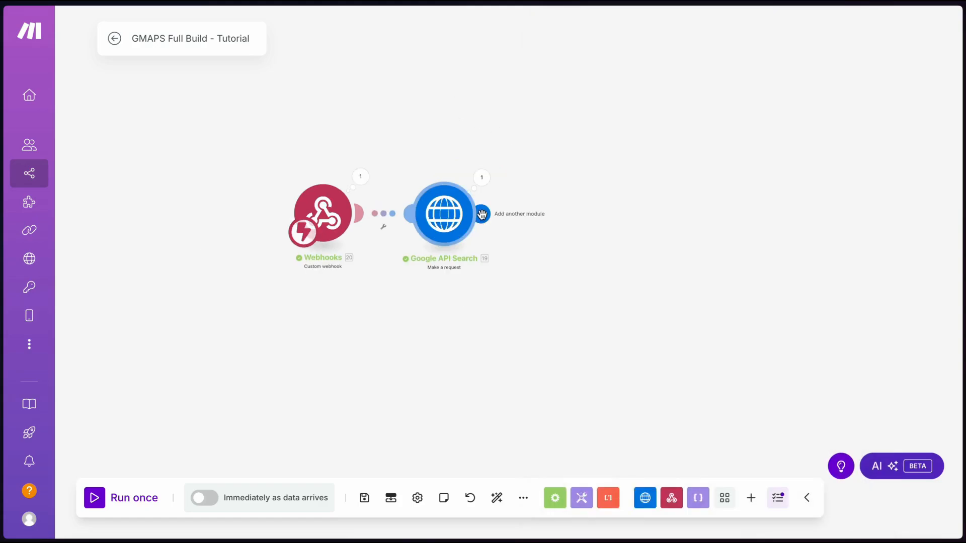
{"action": "left_click", "coordinate": [481, 215]}
{"action": "type", "text": "iter"}
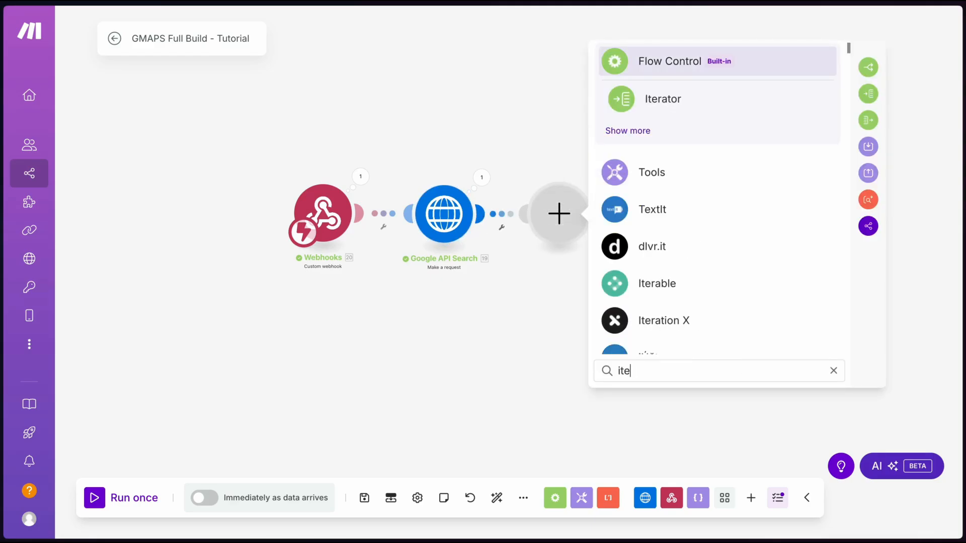
{"action": "left_click", "coordinate": [640, 95]}
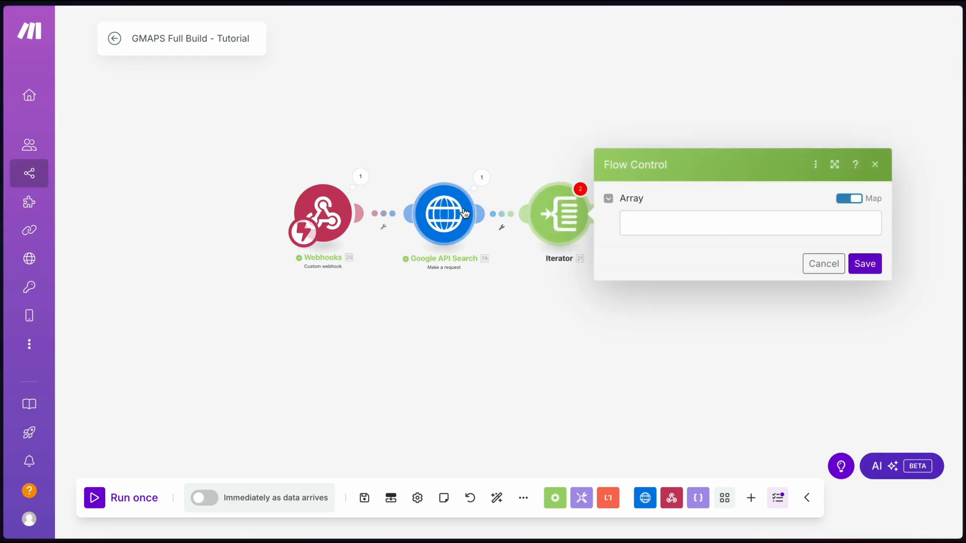
{"action": "left_click", "coordinate": [654, 221]}
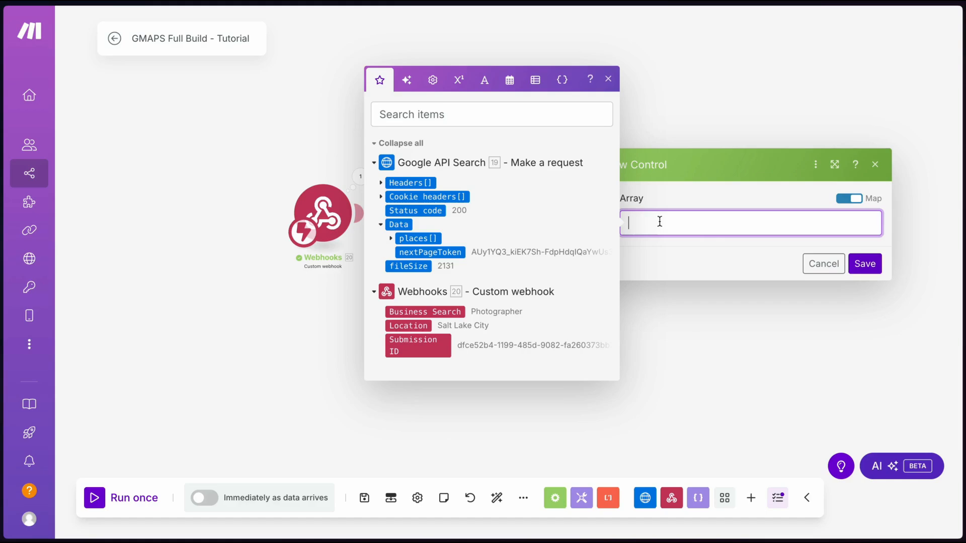
{"action": "left_click_drag", "start_coordinate": [418, 240], "coordinate": [828, 228]}
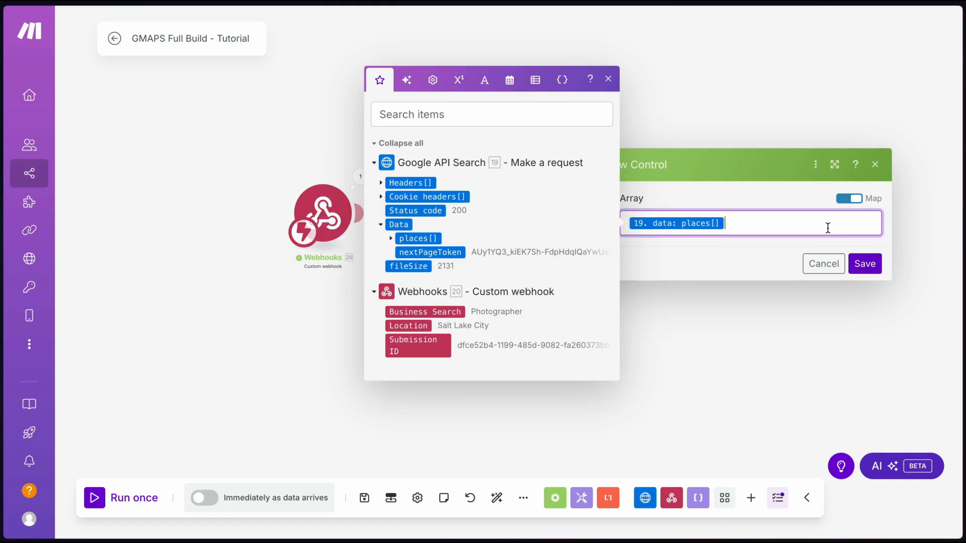
{"action": "left_click", "coordinate": [864, 263]}
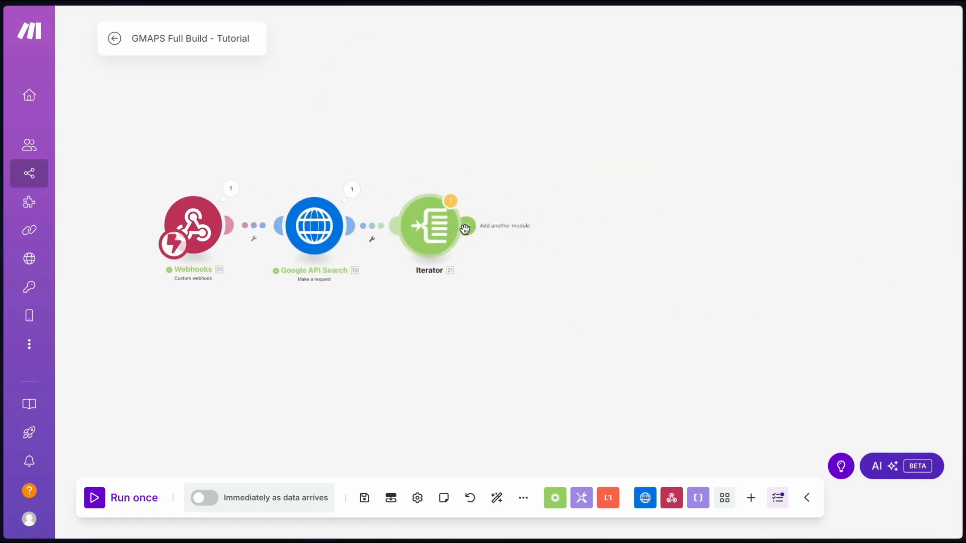
{"action": "left_click", "coordinate": [467, 226]}
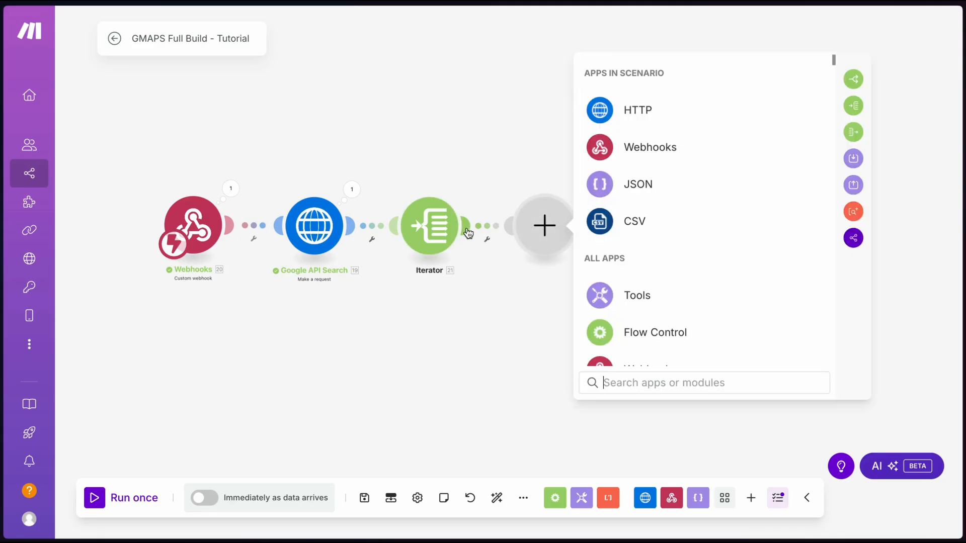
Add an HTTP 'Make a request' module after the Iterator and recheck Google's places output
{"action": "type", "text": "http"}
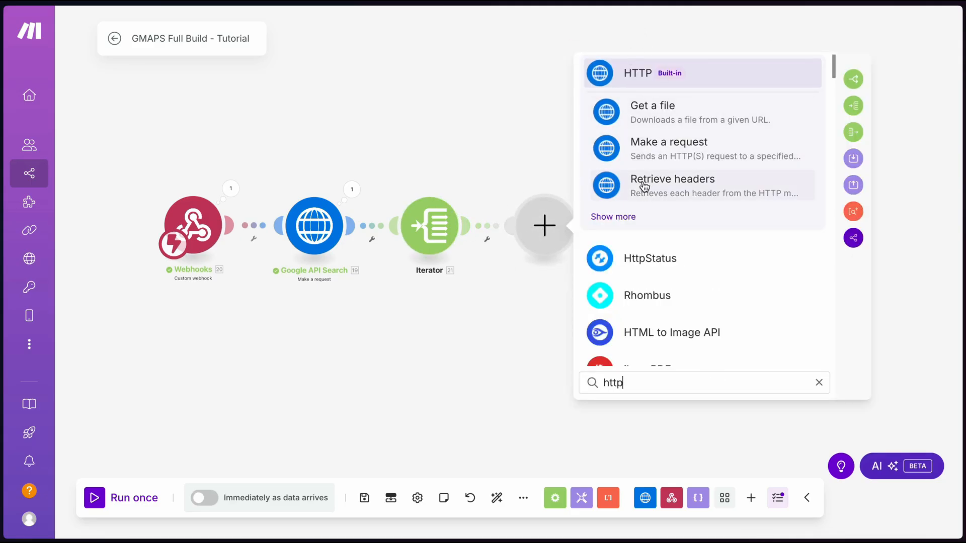
{"action": "left_click", "coordinate": [672, 150]}
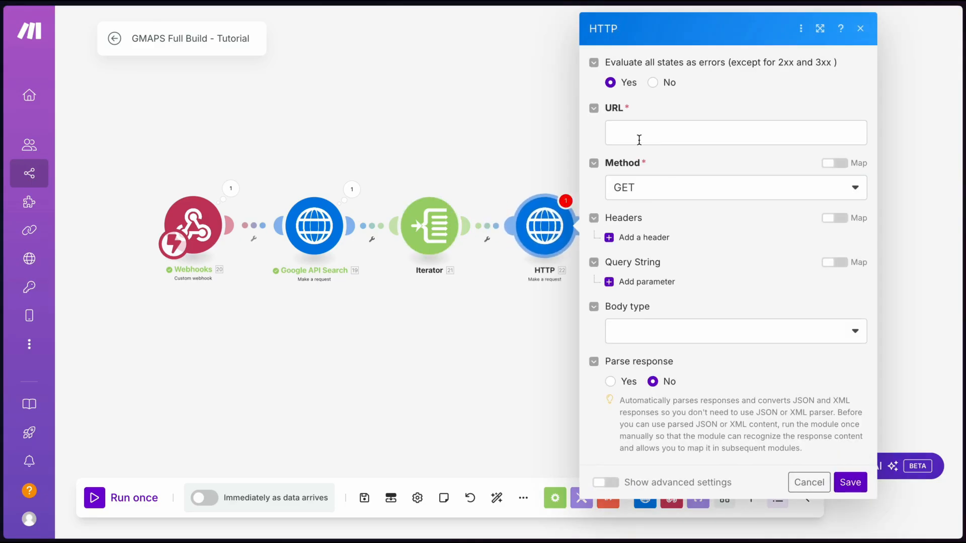
{"action": "left_click", "coordinate": [351, 190]}
{"action": "scroll", "coordinate": [431, 452], "scroll_direction": "down", "scroll_amount": 3}
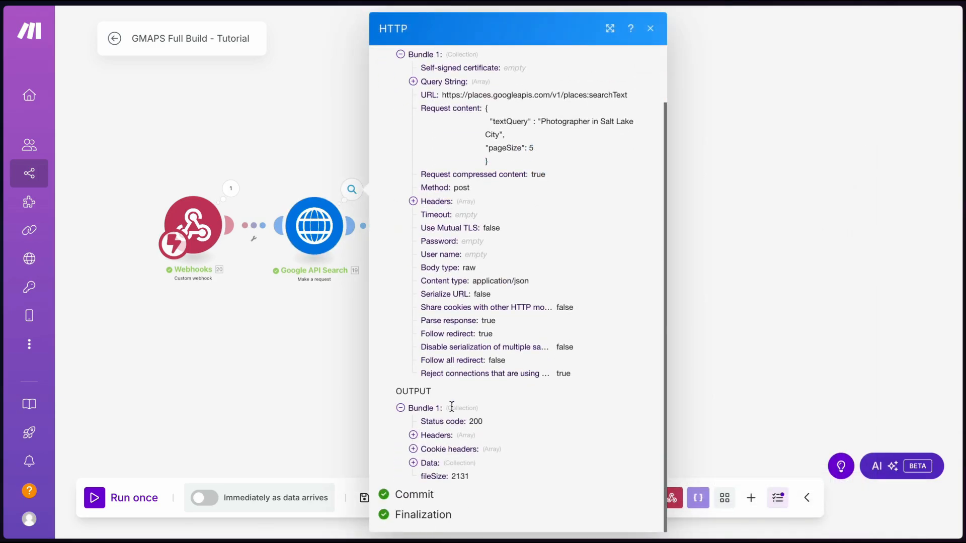
{"action": "left_click", "coordinate": [431, 461]}
{"action": "scroll", "coordinate": [430, 461], "scroll_direction": "down", "scroll_amount": 1}
{"action": "left_click", "coordinate": [447, 425]}
{"action": "scroll", "coordinate": [447, 425], "scroll_direction": "down", "scroll_amount": 1}
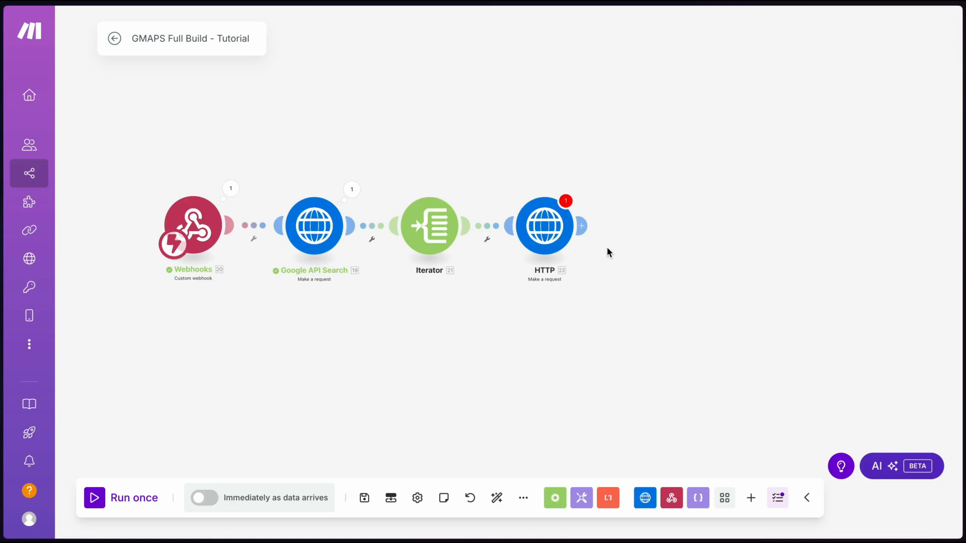
{"action": "left_click", "coordinate": [541, 232]}
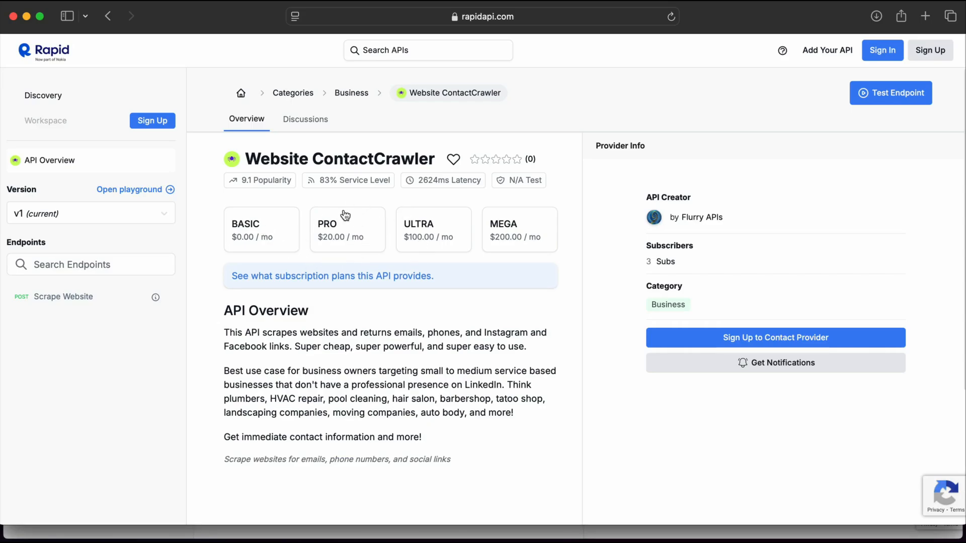
Show RapidAPI's Scrape Website endpoint and select the request URL in its cURL snippet
{"action": "left_click", "coordinate": [82, 302]}
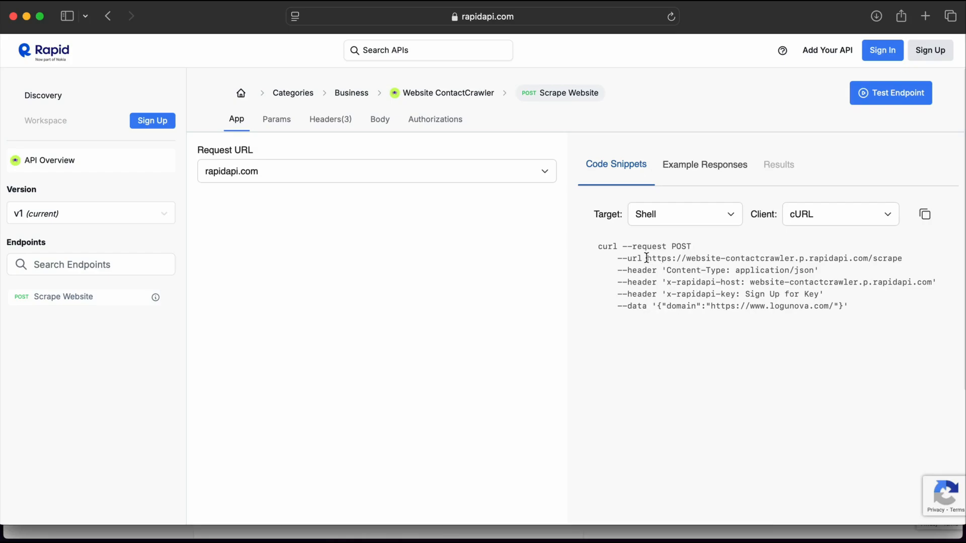
{"action": "left_click_drag", "start_coordinate": [646, 258], "coordinate": [900, 261]}
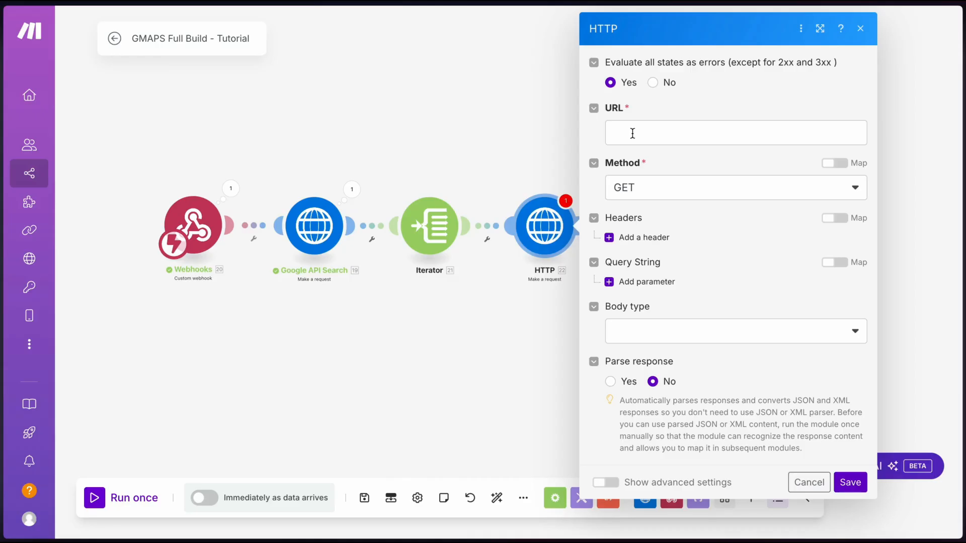
Paste the ContactCrawler scrape URL as the request URL and set the method to POST
{"action": "type", "text": "https://website-contactcrawler.p.rapidapi.com/scrape"}
{"action": "left_click", "coordinate": [731, 91]}
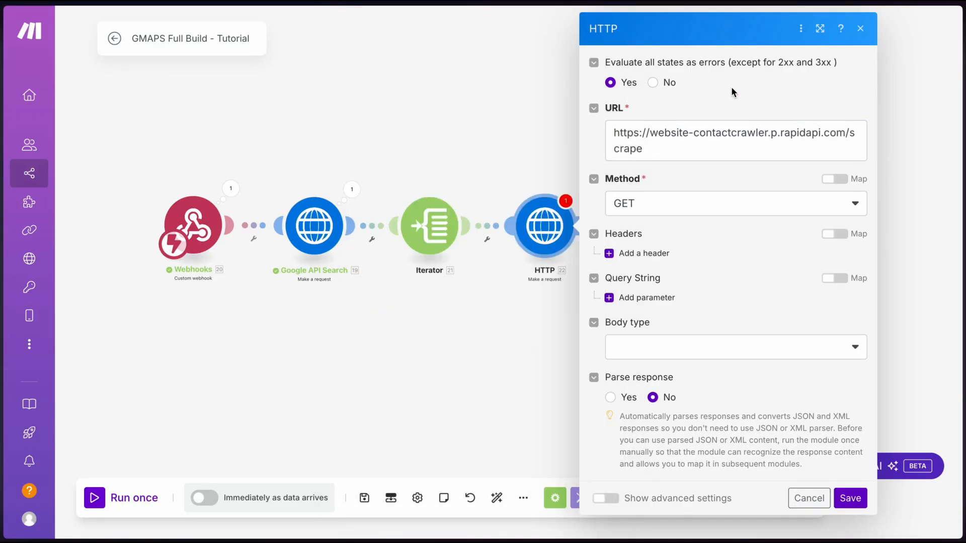
{"action": "left_click", "coordinate": [622, 204]}
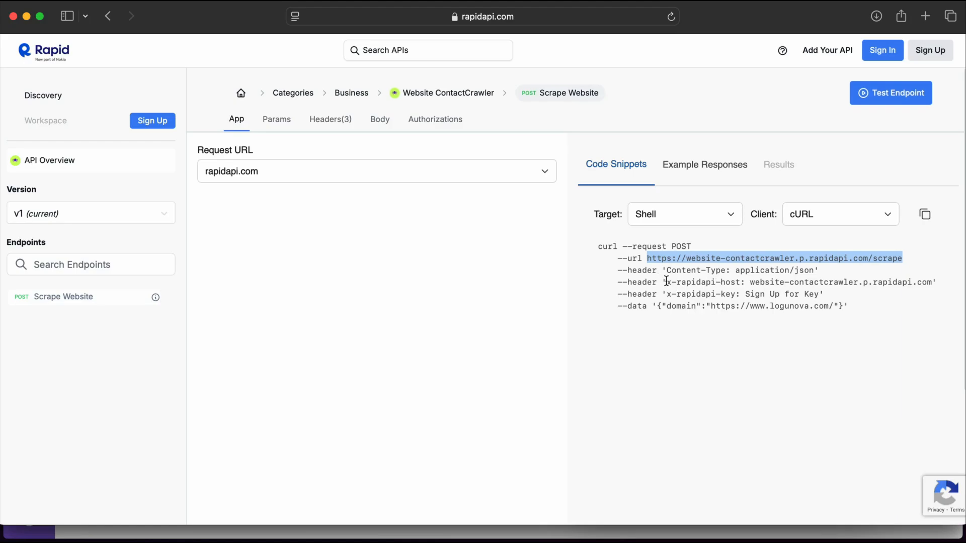
Add x-rapidapi-host and x-rapidapi-key request headers, then select the snippet's JSON body
{"action": "left_click_drag", "start_coordinate": [666, 282], "coordinate": [742, 283]}
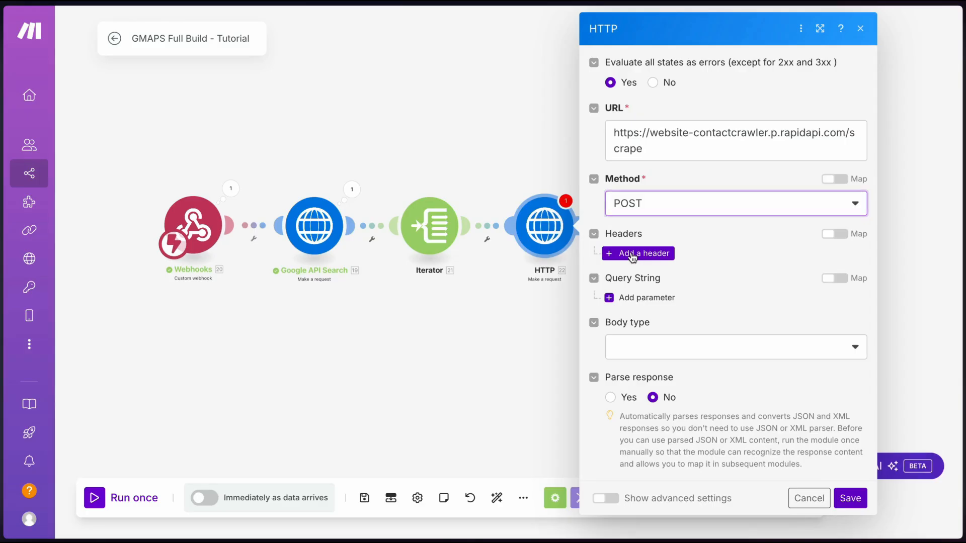
{"action": "left_click", "coordinate": [636, 253]}
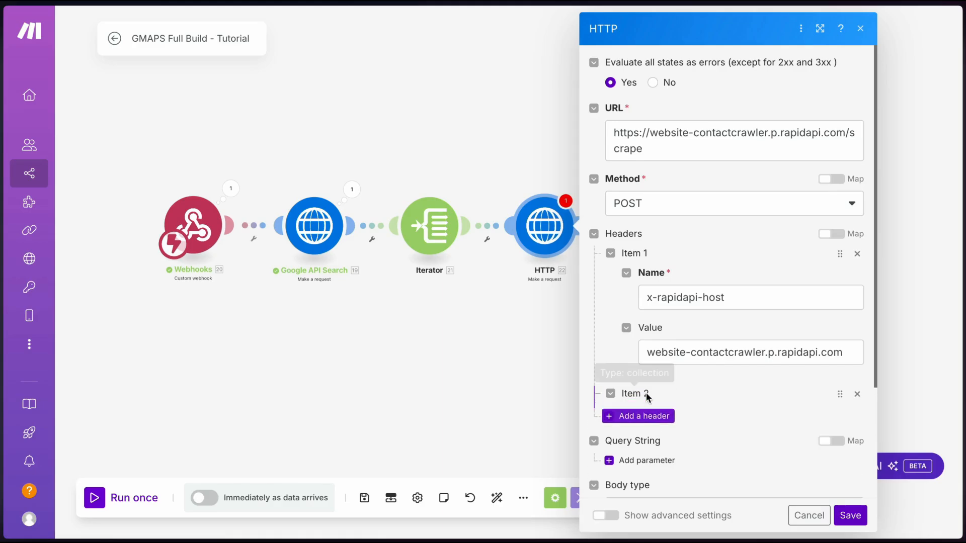
{"action": "scroll", "coordinate": [647, 394], "scroll_direction": "down", "scroll_amount": 3}
{"action": "left_click", "coordinate": [672, 325]}
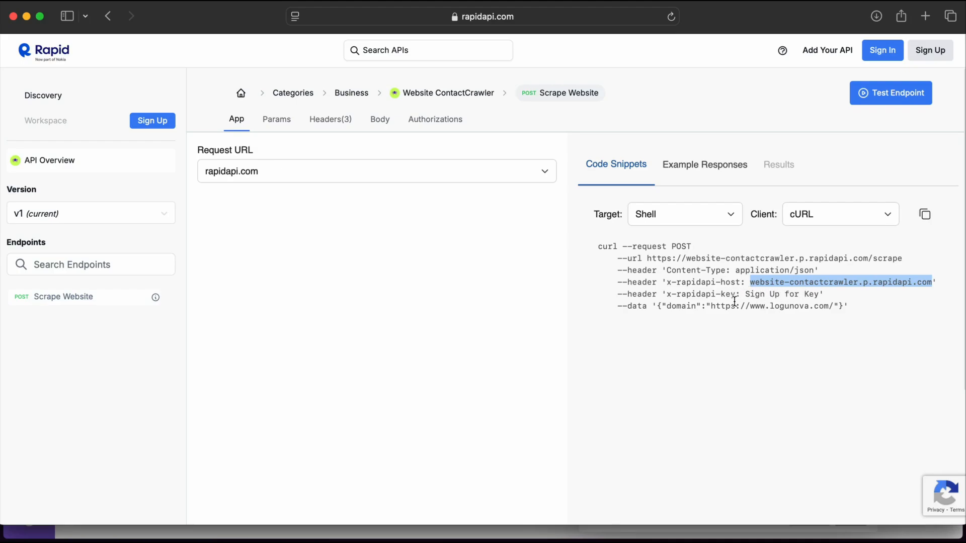
{"action": "left_click_drag", "start_coordinate": [735, 295], "coordinate": [667, 296]}
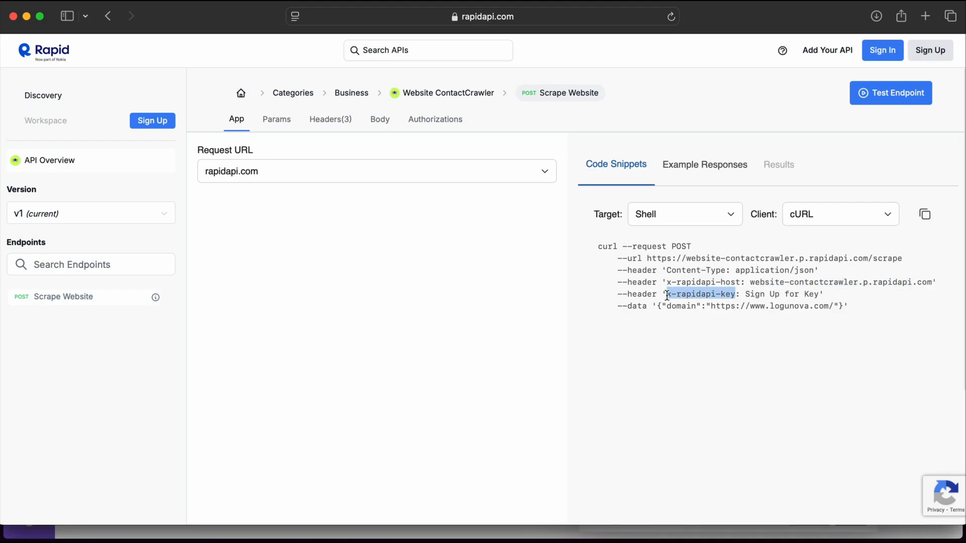
{"action": "left_click", "coordinate": [770, 294]}
{"action": "left_click_drag", "start_coordinate": [657, 307], "coordinate": [838, 309]}
Paste the JSON body into Request content with the domain entry on its own line
{"action": "left_click_drag", "start_coordinate": [840, 309], "coordinate": [844, 309]}
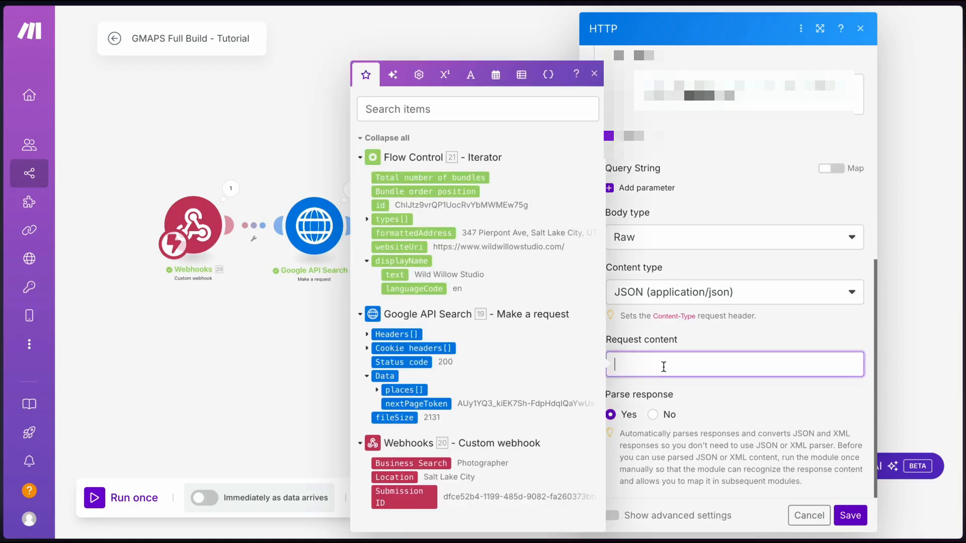
{"action": "type", "text": "{\"domain\":\"https://www.logunova.com/\"}"}
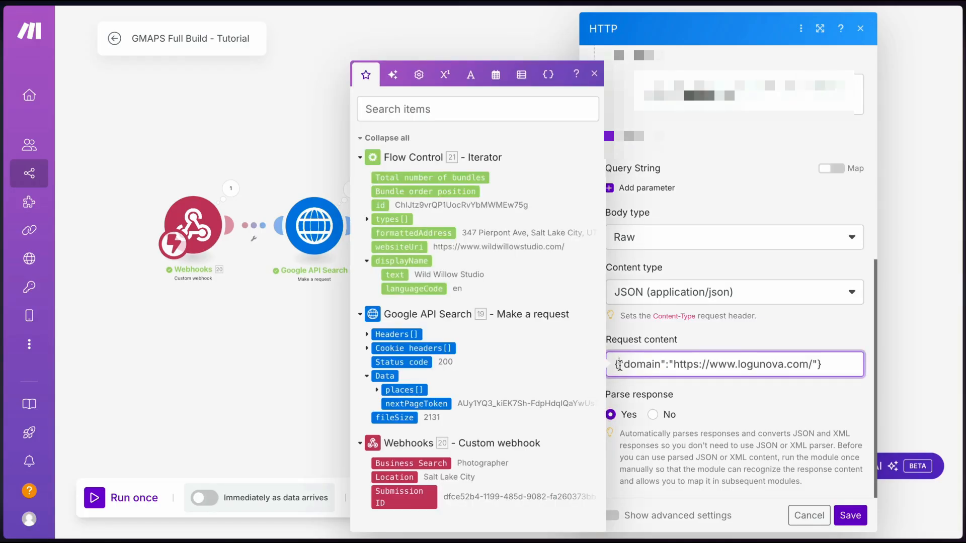
{"action": "left_click", "coordinate": [619, 365]}
{"action": "key", "text": "Return"}
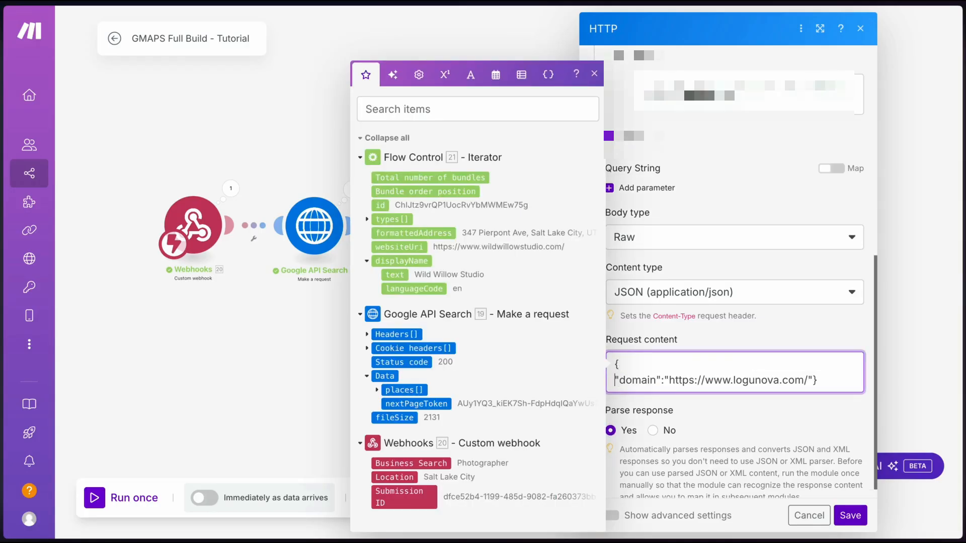
{"action": "left_click", "coordinate": [813, 381]}
{"action": "key", "text": "Return"}
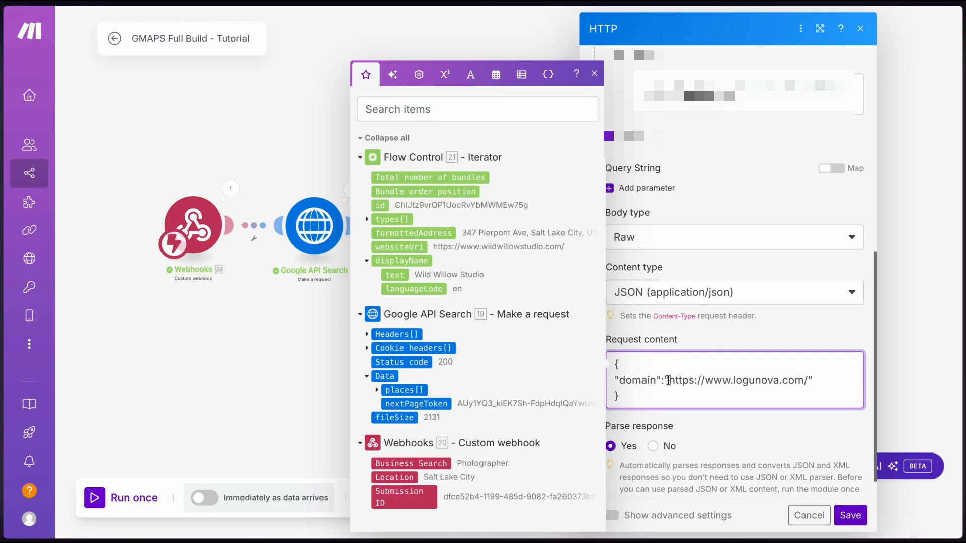
Replace the hardcoded domain URL with the Iterator's websiteUri and save the module
{"action": "left_click_drag", "start_coordinate": [668, 380], "coordinate": [807, 382]}
{"action": "key", "text": "ctrl+c"}
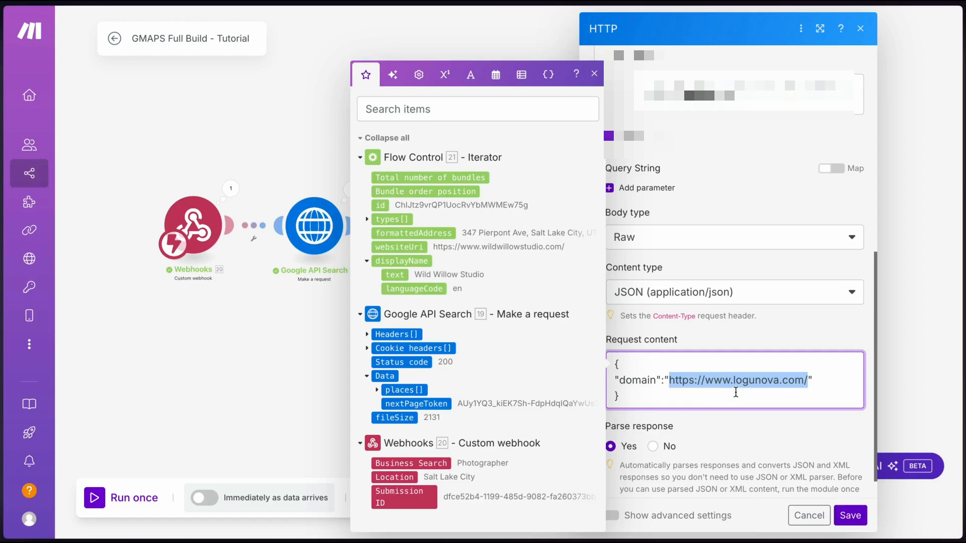
{"action": "key", "text": "BackSpace"}
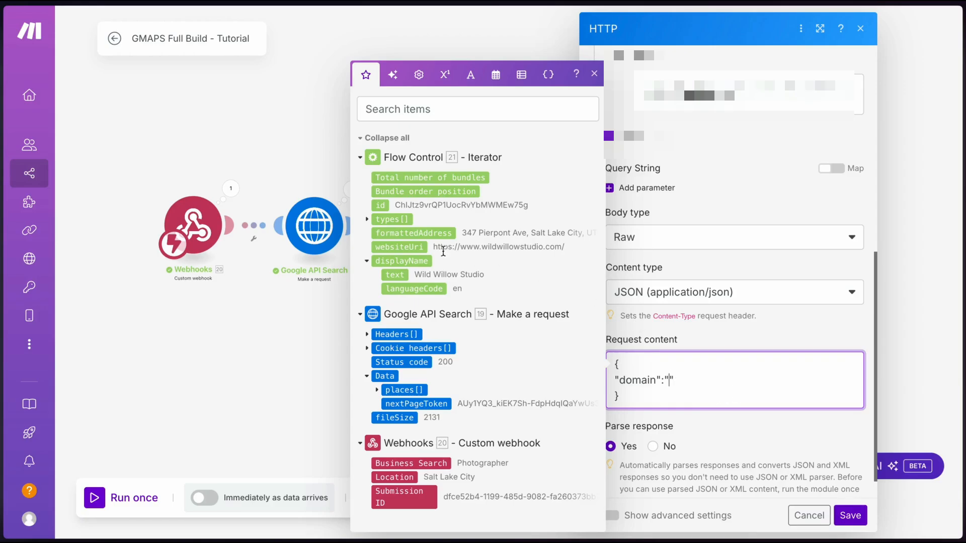
{"action": "left_click", "coordinate": [392, 248]}
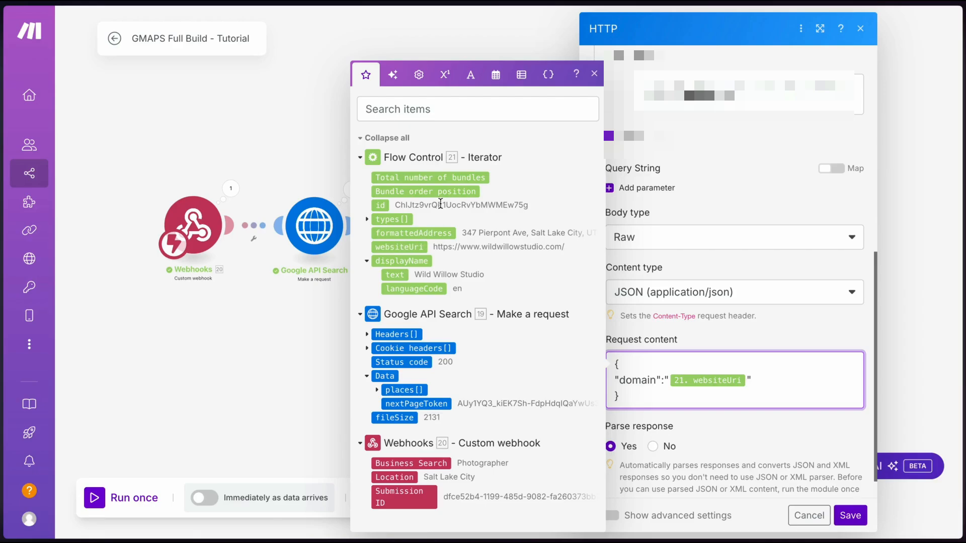
{"action": "left_click", "coordinate": [850, 515]}
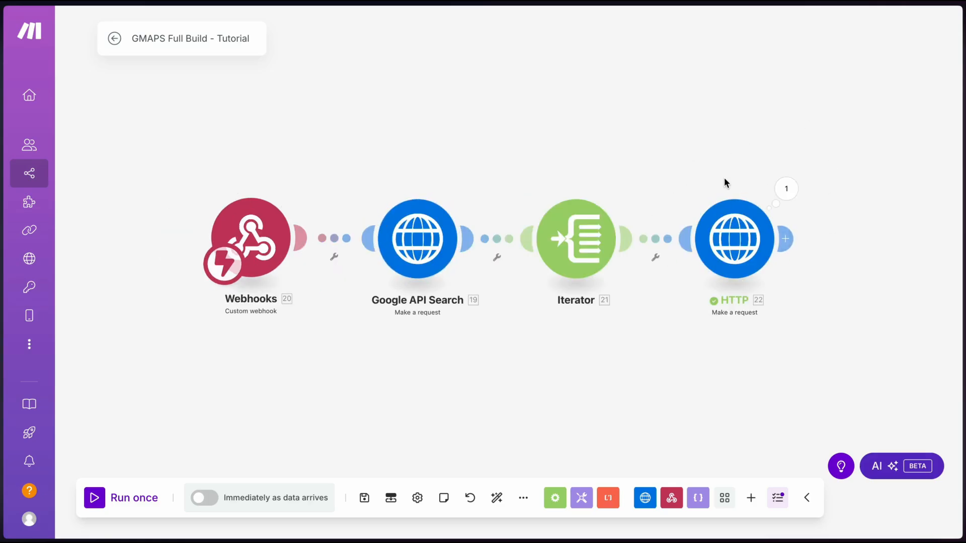
{"action": "right_click", "coordinate": [726, 237]}
{"action": "left_click", "coordinate": [754, 263]}
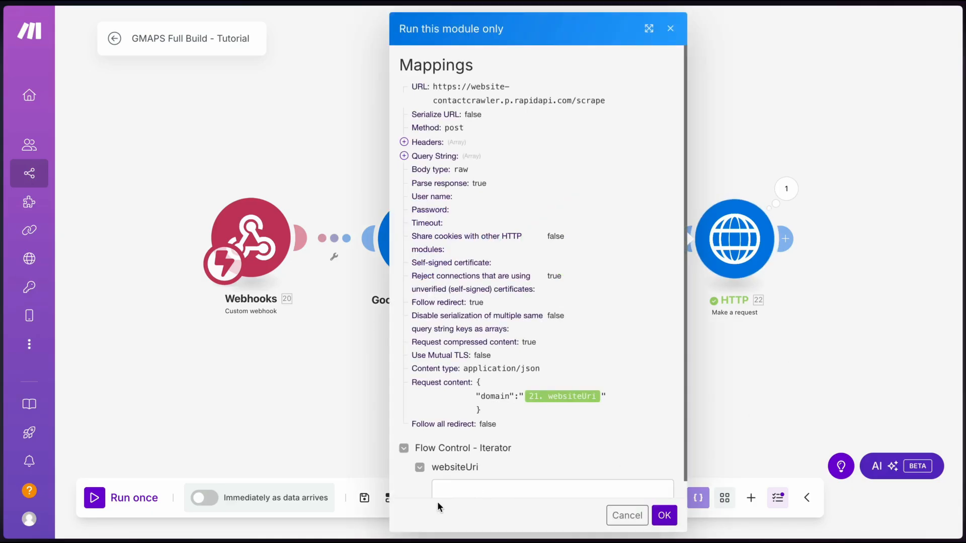
{"action": "left_click", "coordinate": [442, 488]}
{"action": "key", "text": "ctrl+v"}
{"action": "scroll", "coordinate": [442, 486], "scroll_direction": "down", "scroll_amount": 1}
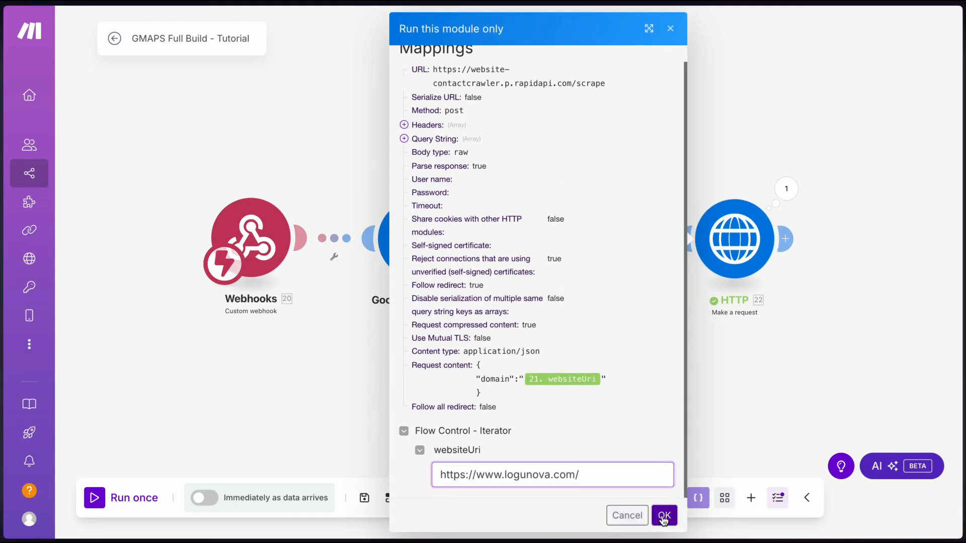
{"action": "left_click", "coordinate": [664, 515]}
Inspect the returned Data, emails, phoneNumbers and socialLinks, then close the results
{"action": "scroll", "coordinate": [744, 388], "scroll_direction": "down", "scroll_amount": 1}
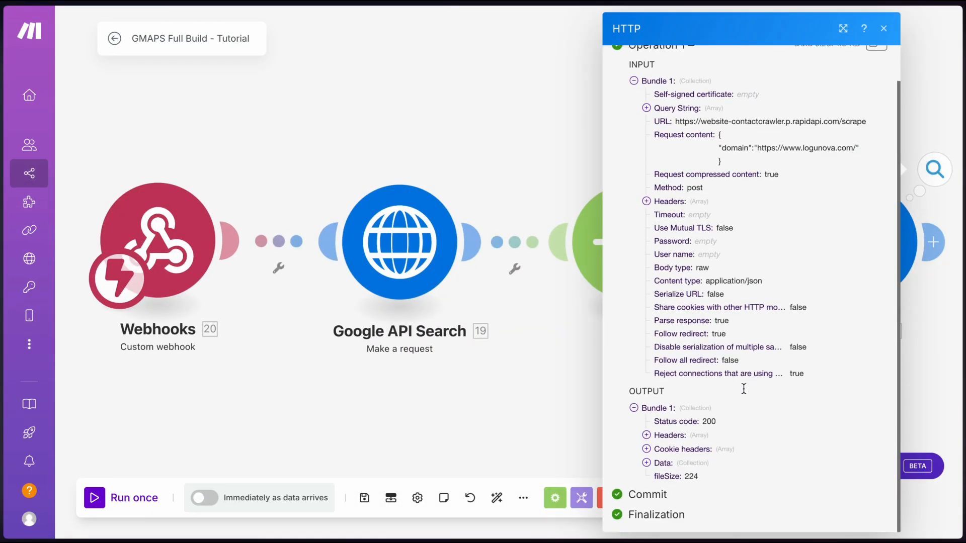
{"action": "left_click", "coordinate": [662, 462]}
{"action": "scroll", "coordinate": [662, 463], "scroll_direction": "down", "scroll_amount": 1}
{"action": "left_click", "coordinate": [671, 421]}
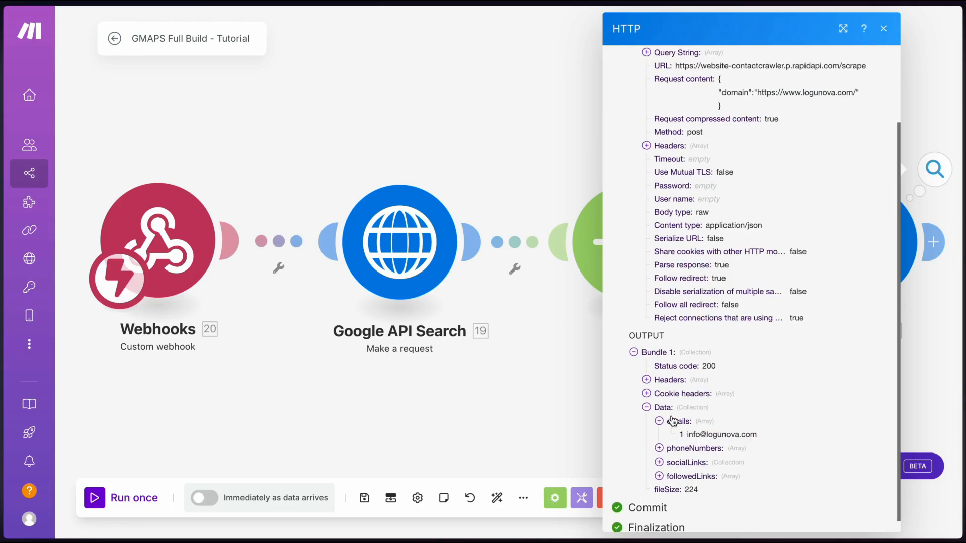
{"action": "scroll", "coordinate": [674, 425], "scroll_direction": "down", "scroll_amount": 1}
{"action": "left_click", "coordinate": [681, 434]}
{"action": "scroll", "coordinate": [680, 436], "scroll_direction": "down", "scroll_amount": 1}
{"action": "left_click", "coordinate": [678, 448]}
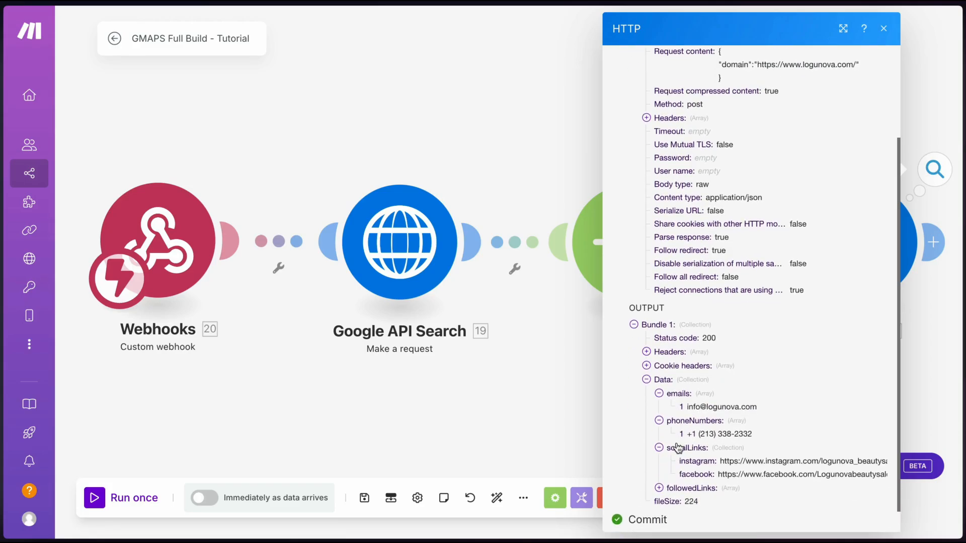
{"action": "scroll", "coordinate": [678, 447], "scroll_direction": "down", "scroll_amount": 1}
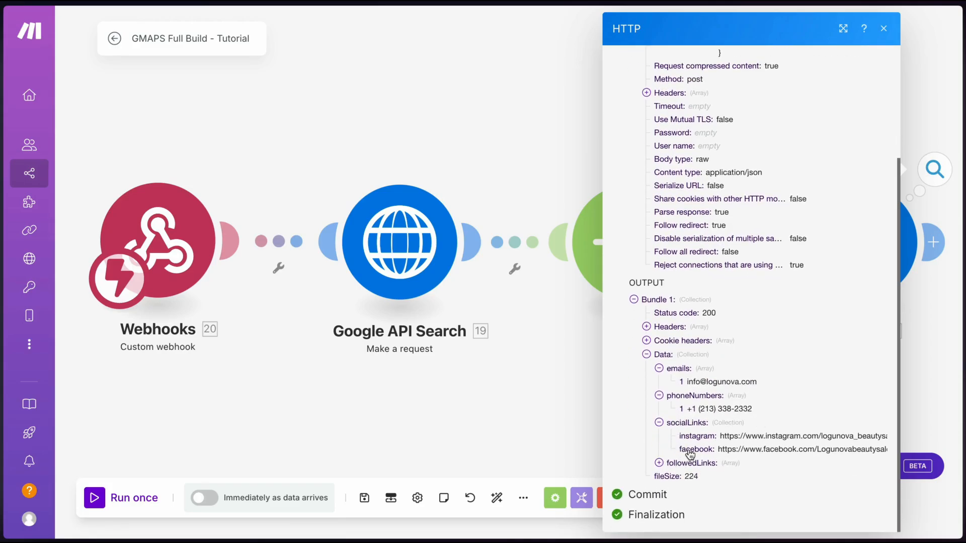
{"action": "left_click", "coordinate": [526, 392]}
{"action": "scroll", "coordinate": [526, 391], "scroll_direction": "down", "scroll_amount": 3}
{"action": "left_click_drag", "start_coordinate": [569, 401], "coordinate": [412, 392]}
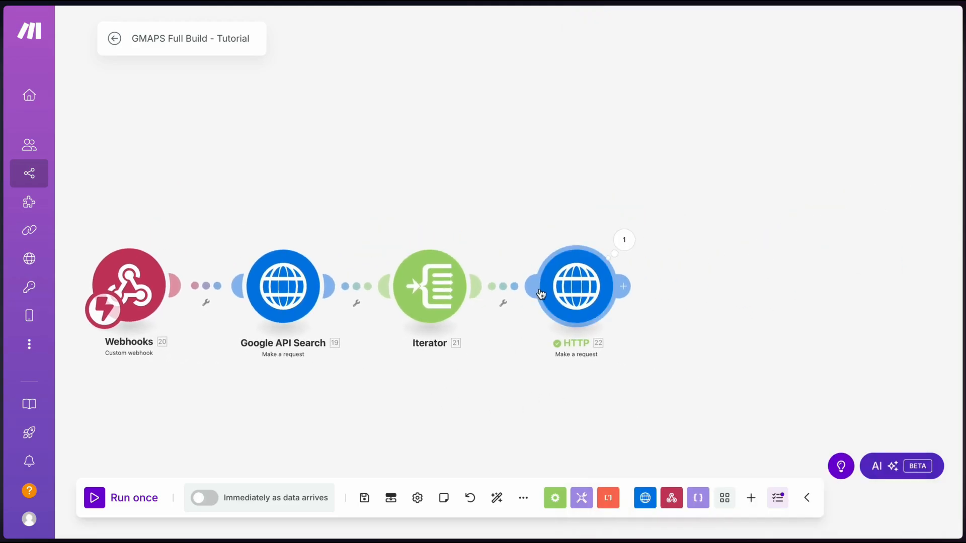
Give the HTTP module the name 'Scrape Domains (Rapid API)' and save the scenario
{"action": "right_click", "coordinate": [567, 285]}
{"action": "left_click", "coordinate": [668, 369]}
{"action": "type", "text": "Sc"}
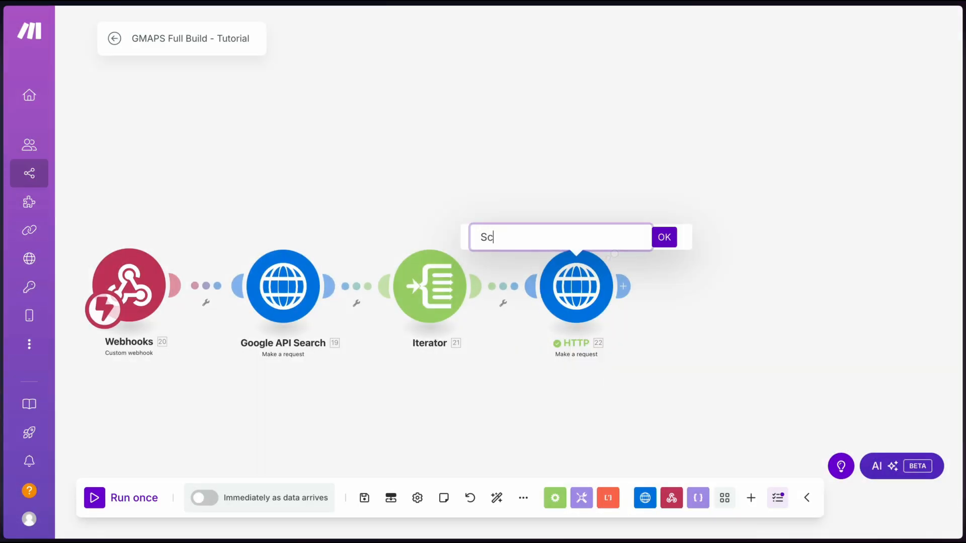
{"action": "type", "text": "rape Domains (Rapid API"}
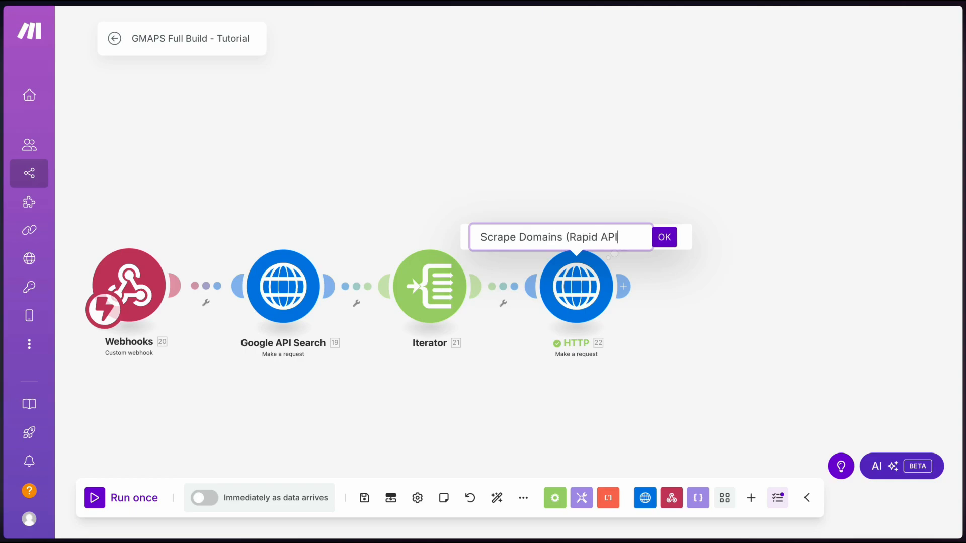
{"action": "left_click", "coordinate": [664, 237]}
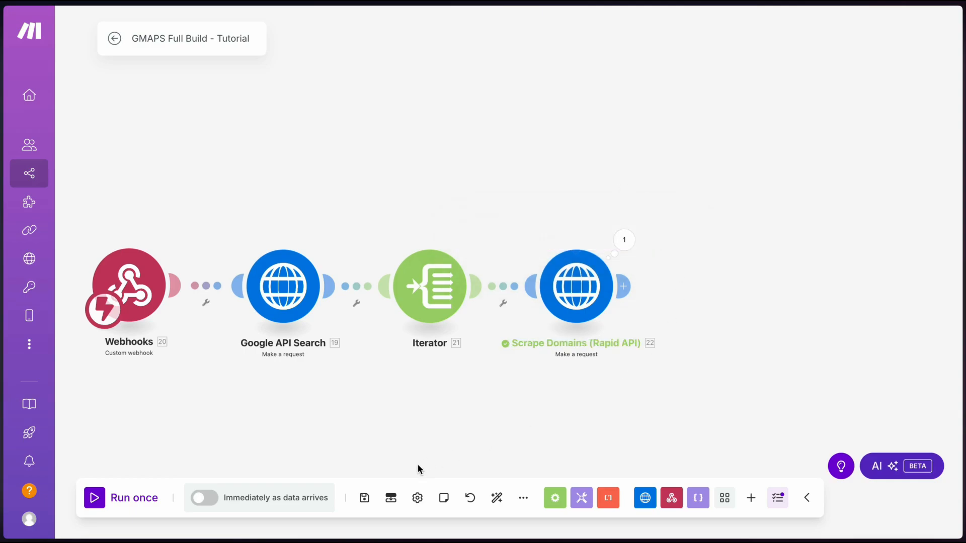
{"action": "left_click", "coordinate": [365, 498]}
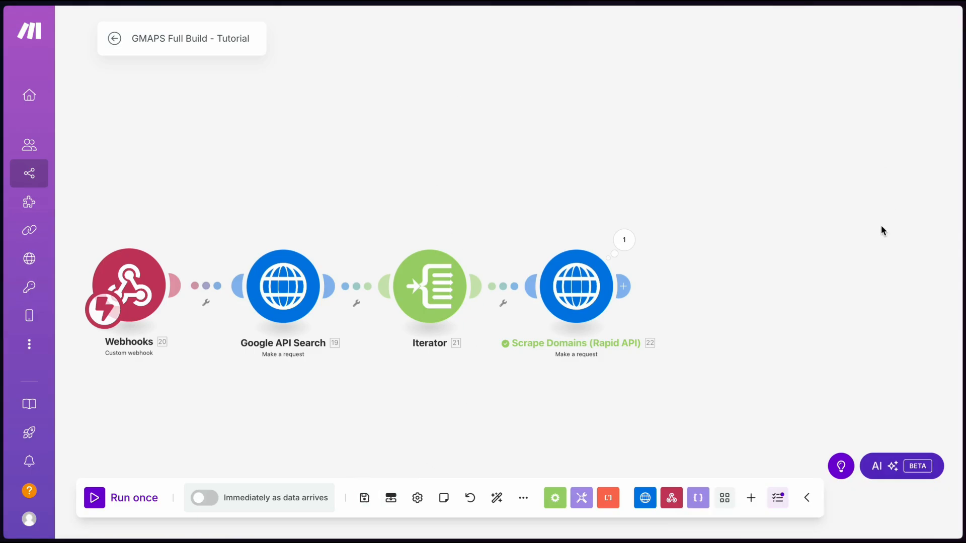
{"action": "scroll", "coordinate": [569, 211], "scroll_direction": "down", "scroll_amount": 2}
{"action": "left_click_drag", "start_coordinate": [567, 208], "coordinate": [596, 145]}
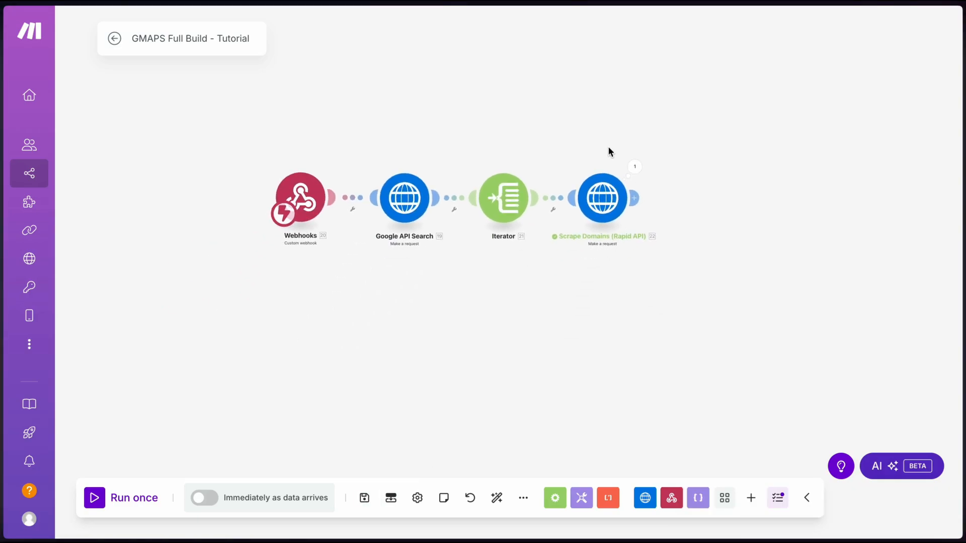
Add a Flow Control Iterator mapped to Scrape Domains' data emails[] array and save it
{"action": "left_click", "coordinate": [634, 197]}
{"action": "type", "text": "iter"}
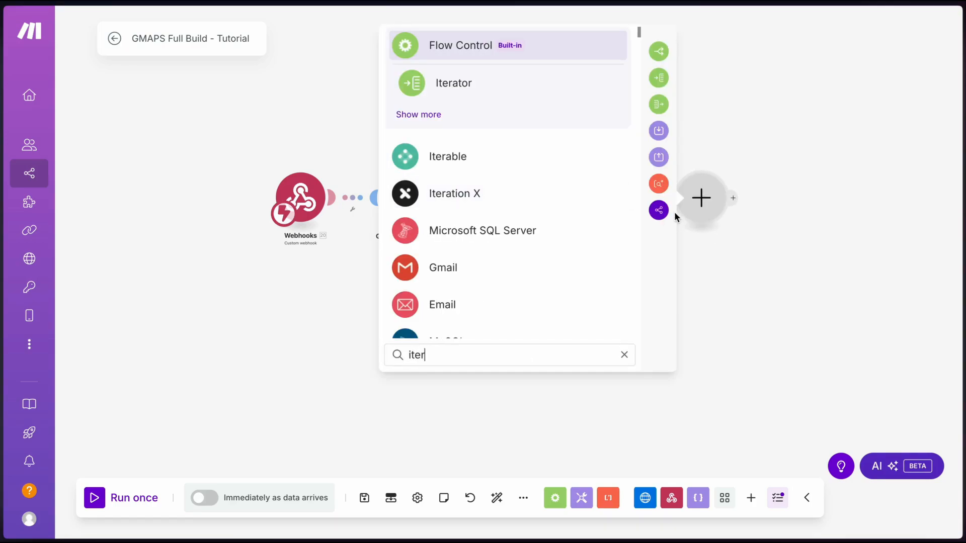
{"action": "left_click", "coordinate": [546, 97]}
{"action": "left_click", "coordinate": [530, 213]}
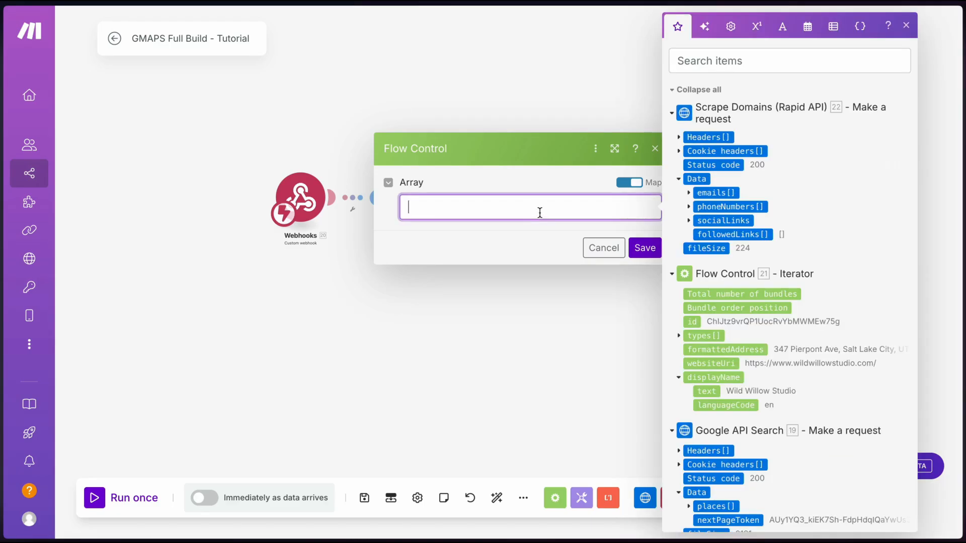
{"action": "left_click", "coordinate": [716, 193]}
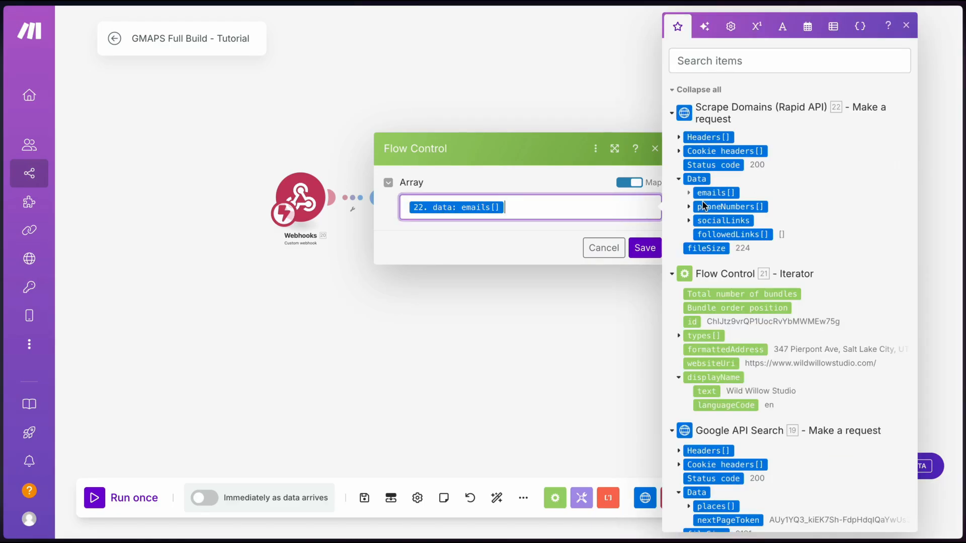
{"action": "left_click", "coordinate": [645, 247]}
{"action": "left_click_drag", "start_coordinate": [676, 292], "coordinate": [565, 299]}
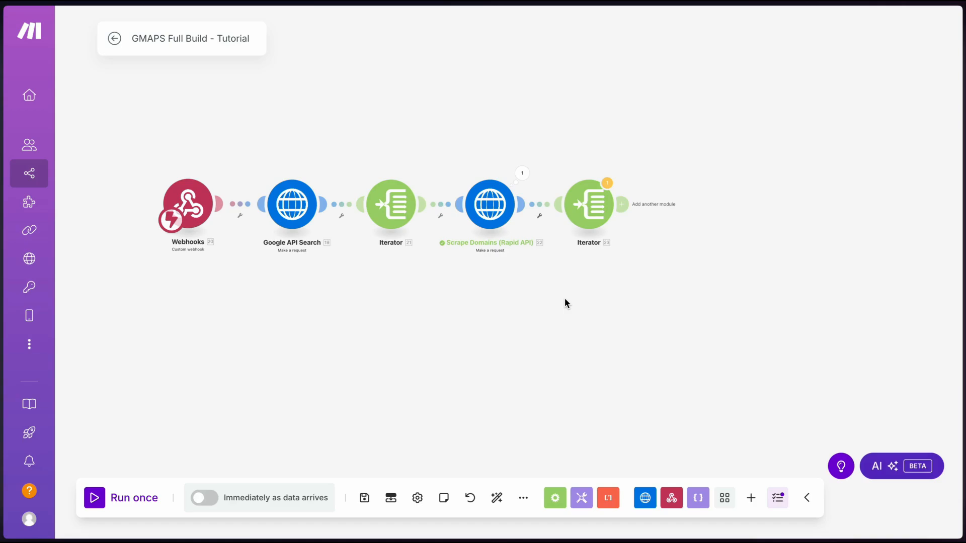
Open the filter on the Iterator–Scrape Domains link and put websiteUri into its condition
{"action": "left_click", "coordinate": [629, 205]}
{"action": "left_click", "coordinate": [765, 297]}
{"action": "left_click", "coordinate": [437, 205]}
{"action": "left_click", "coordinate": [415, 251]}
{"action": "left_click", "coordinate": [438, 205]}
{"action": "left_click", "coordinate": [549, 196]}
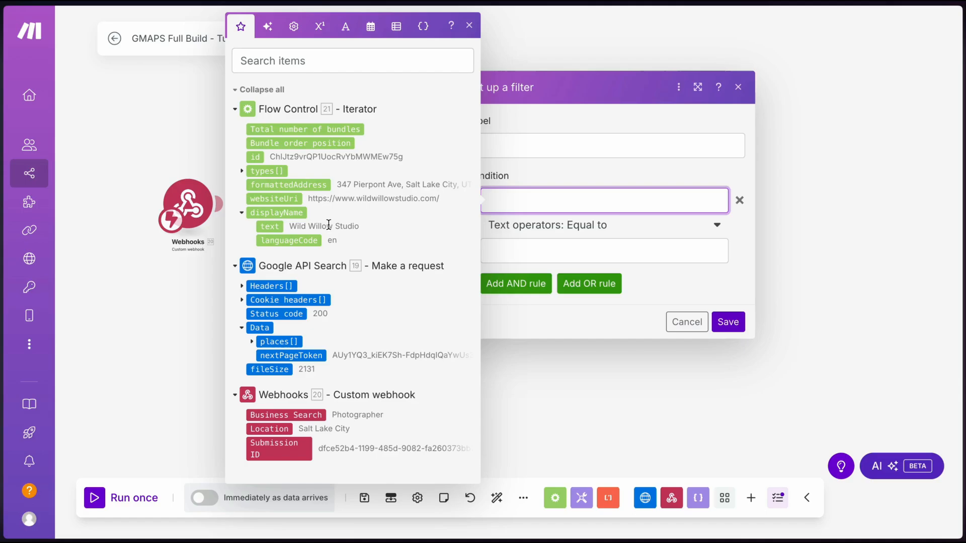
{"action": "left_click_drag", "start_coordinate": [278, 198], "coordinate": [523, 200]}
Set the operator to Exists, label the filter 'Website Exists', and save filter and scenario
{"action": "left_click", "coordinate": [553, 225]}
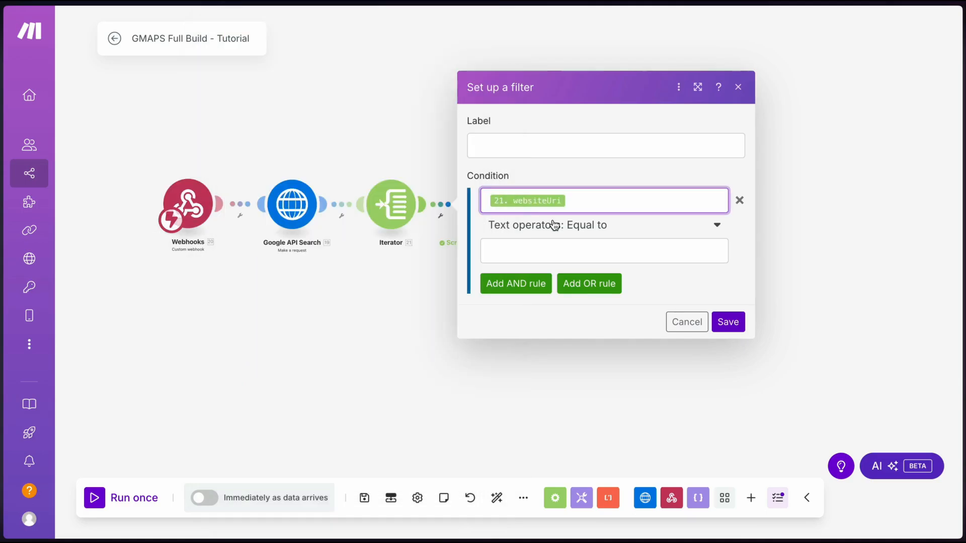
{"action": "left_click", "coordinate": [530, 288]}
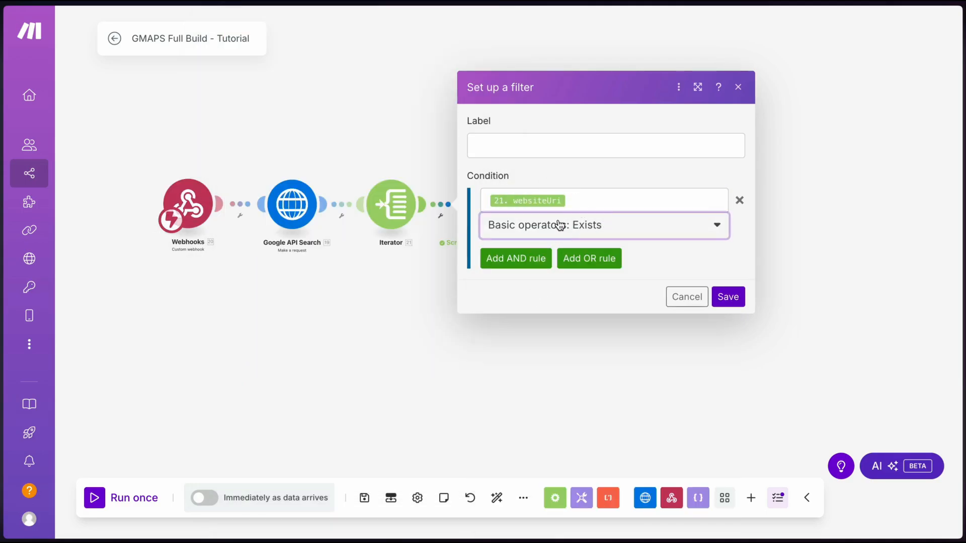
{"action": "left_click", "coordinate": [559, 149]}
{"action": "type", "text": "We"}
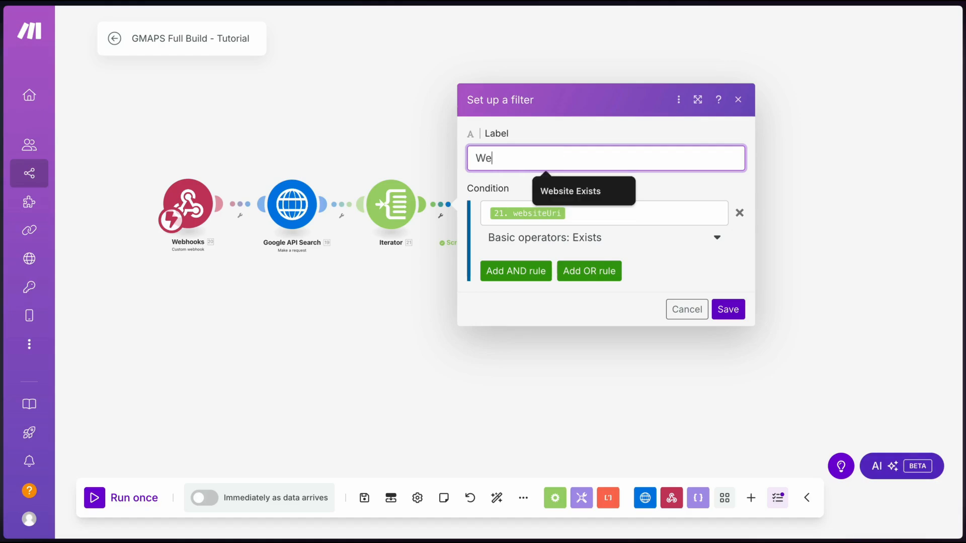
{"action": "type", "text": "bsite Exists"}
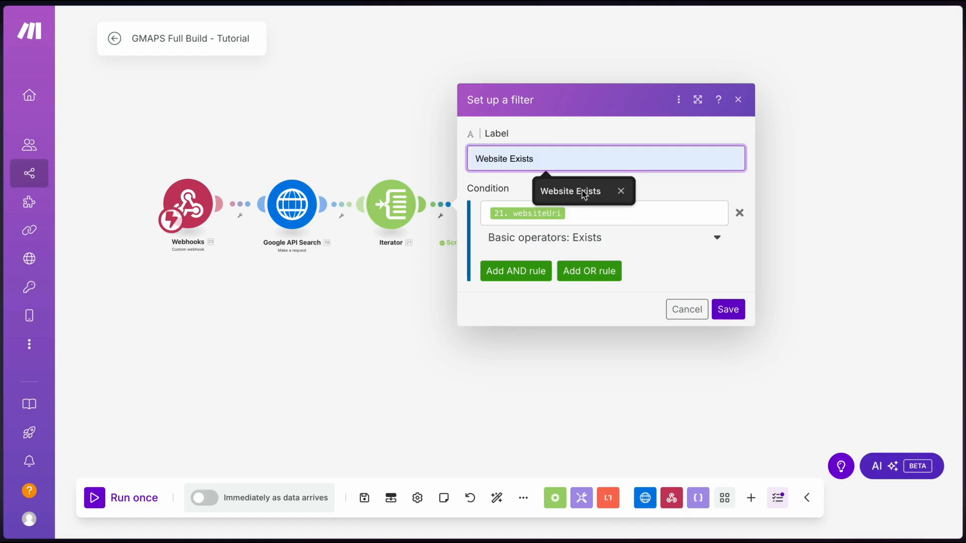
{"action": "left_click", "coordinate": [583, 194]}
{"action": "left_click", "coordinate": [728, 310]}
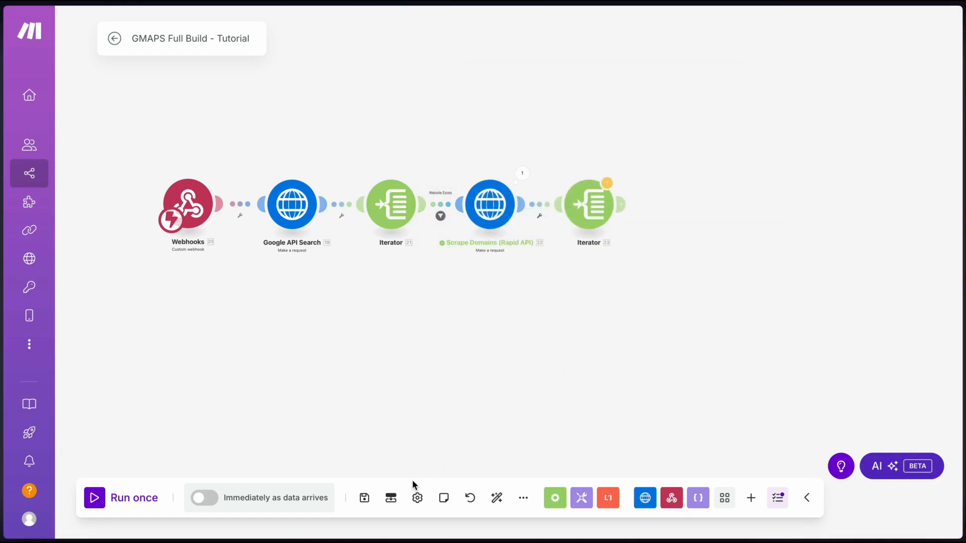
{"action": "left_click", "coordinate": [364, 498]}
Confirm the scenario save, then add a Tools Text aggregator after the emails Iterator
{"action": "left_click", "coordinate": [571, 522]}
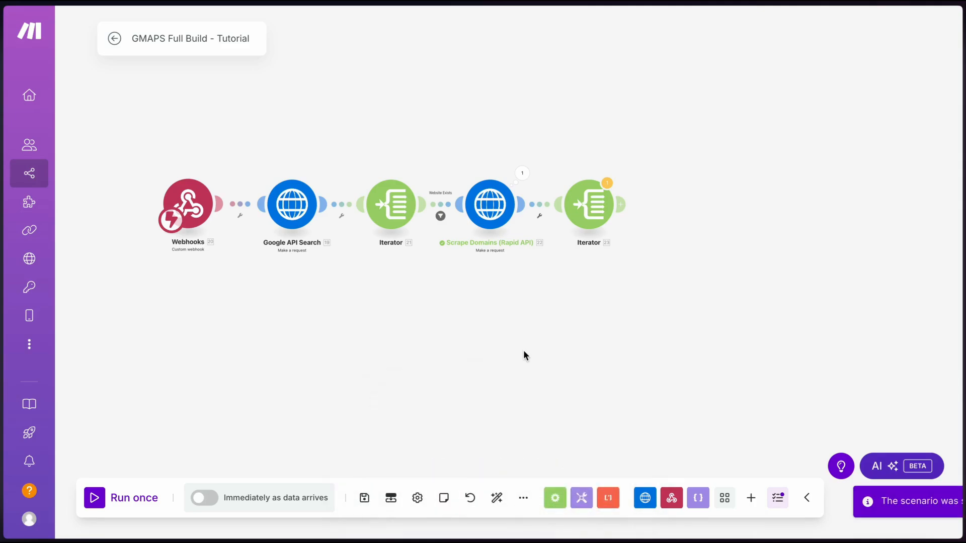
{"action": "left_click", "coordinate": [635, 203]}
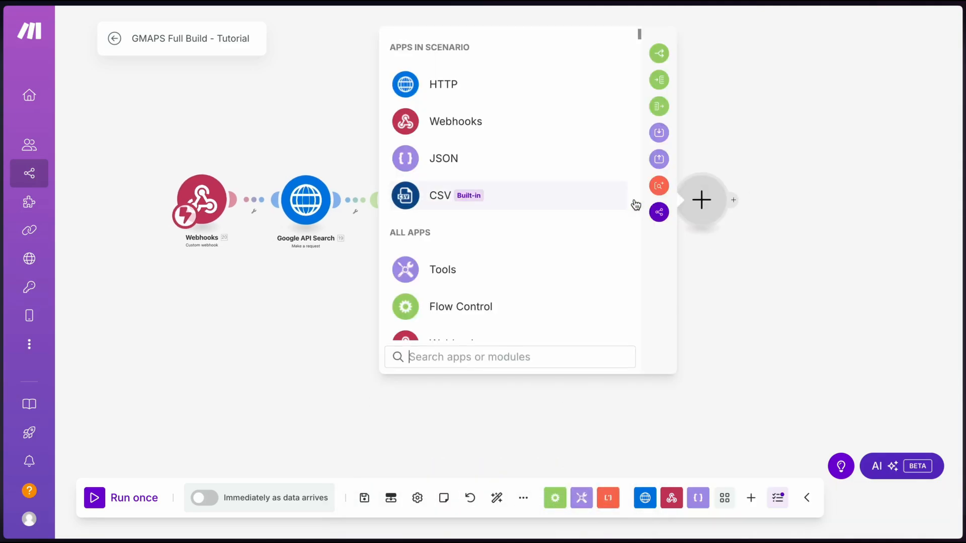
{"action": "type", "text": "agg"}
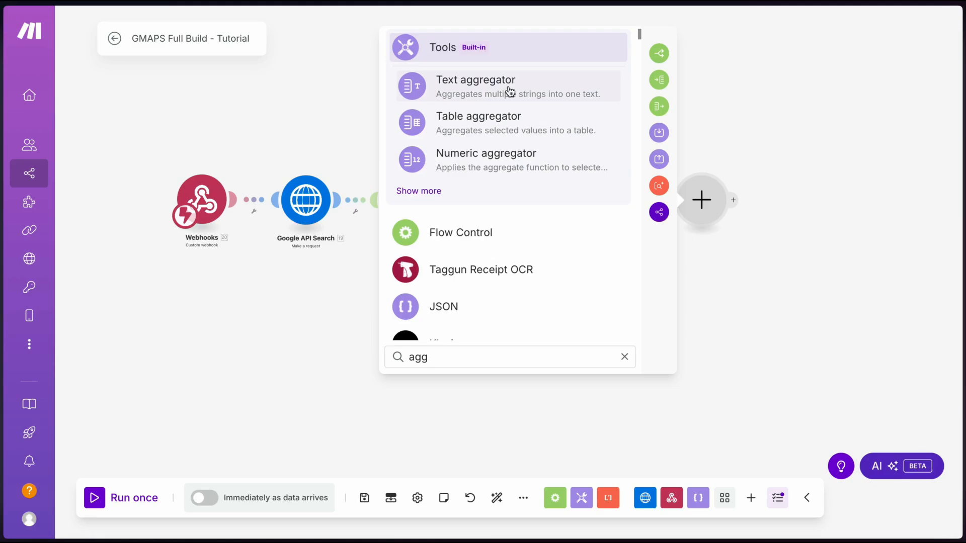
{"action": "left_click", "coordinate": [510, 91]}
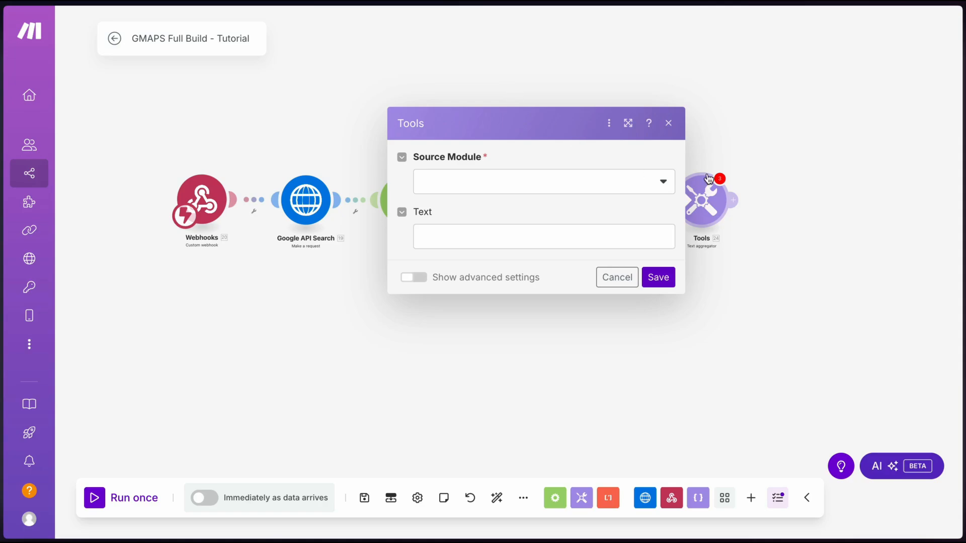
Set the text aggregator's Source Module to Iterator [21]
{"action": "left_click", "coordinate": [738, 145]}
{"action": "left_click", "coordinate": [705, 194]}
{"action": "left_click", "coordinate": [554, 181]}
{"action": "left_click", "coordinate": [508, 239]}
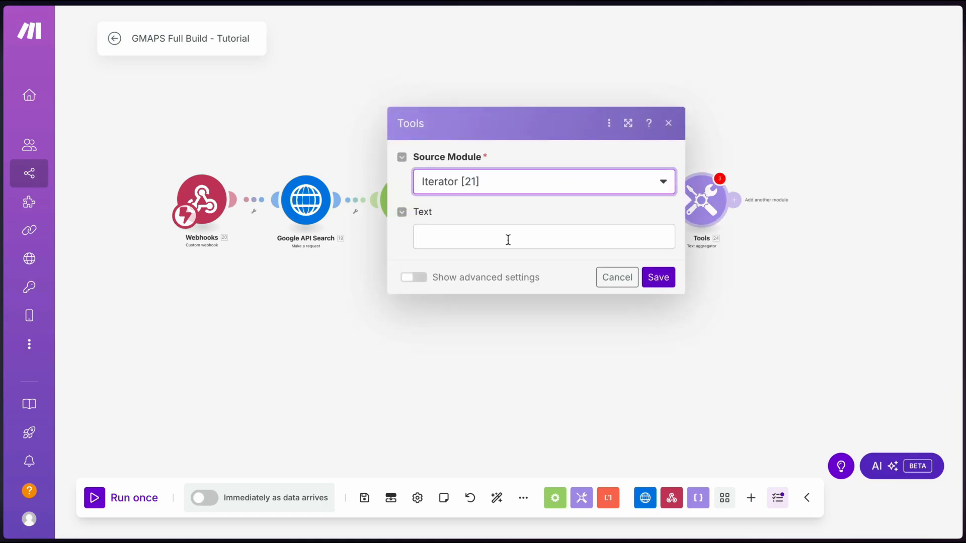
{"action": "left_click", "coordinate": [652, 276]}
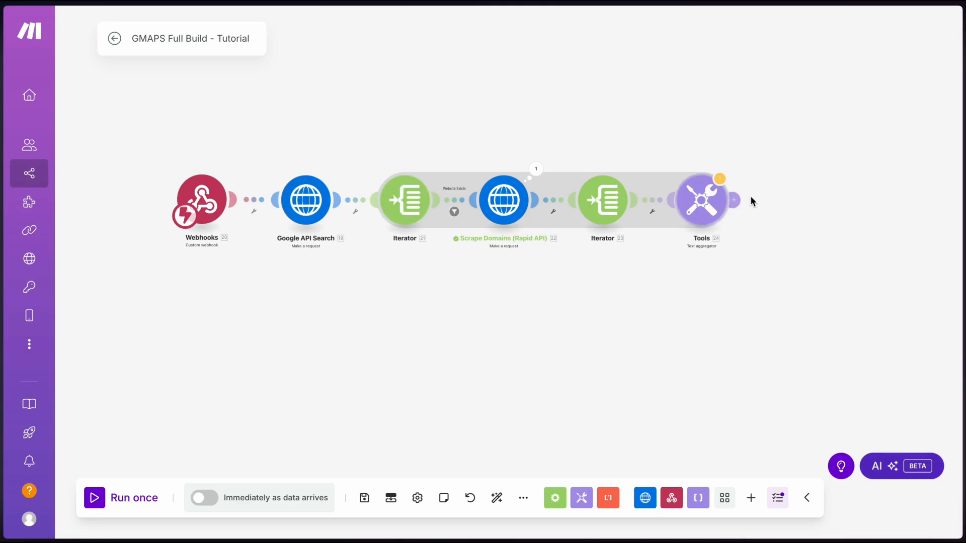
Begin the aggregator's Text template as a JSON object in curly braces
{"action": "left_click", "coordinate": [704, 201]}
{"action": "left_click", "coordinate": [543, 240]}
{"action": "type", "text": "{}"}
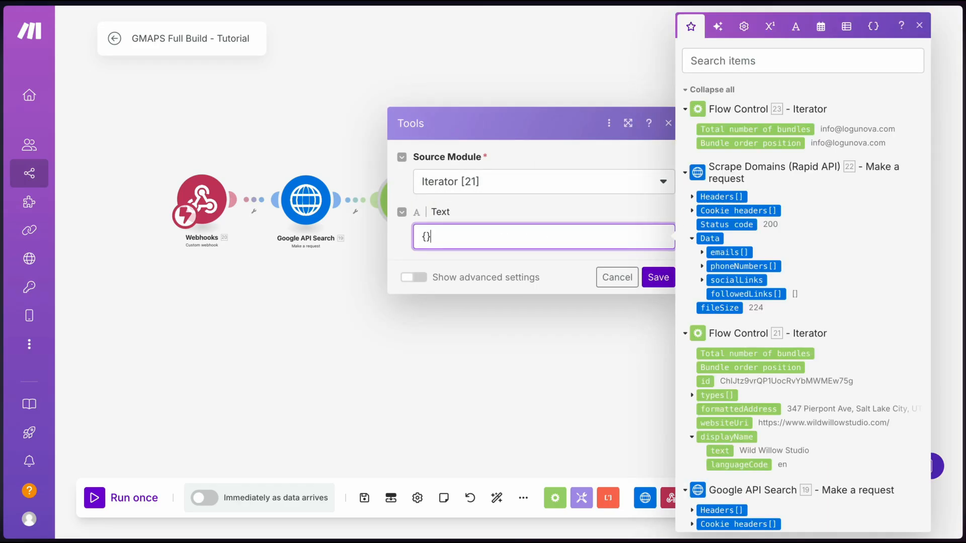
{"action": "key", "text": "Left"}
{"action": "key", "text": "Return"}
{"action": "key", "text": "Return"}
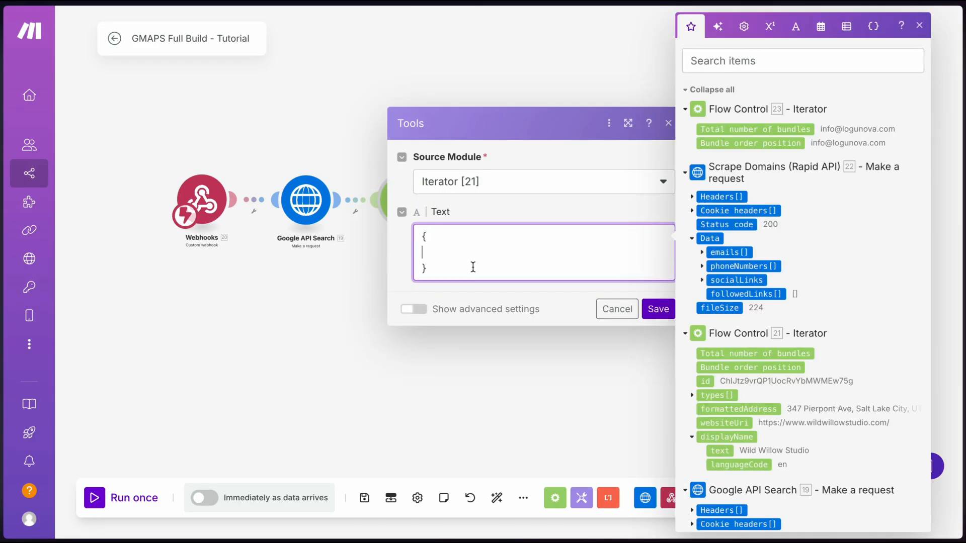
{"action": "left_click", "coordinate": [405, 309]}
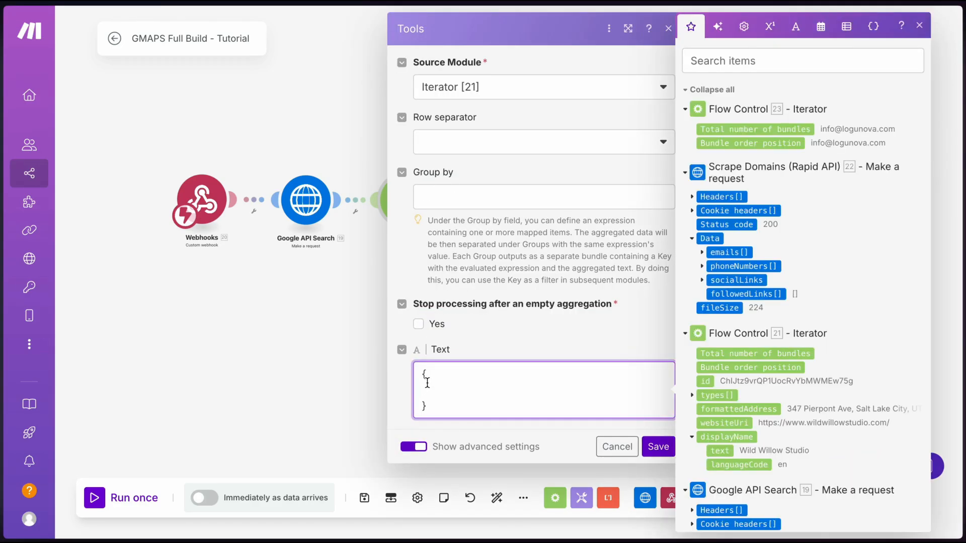
{"action": "left_click", "coordinate": [414, 447]}
{"action": "left_click", "coordinate": [422, 235]}
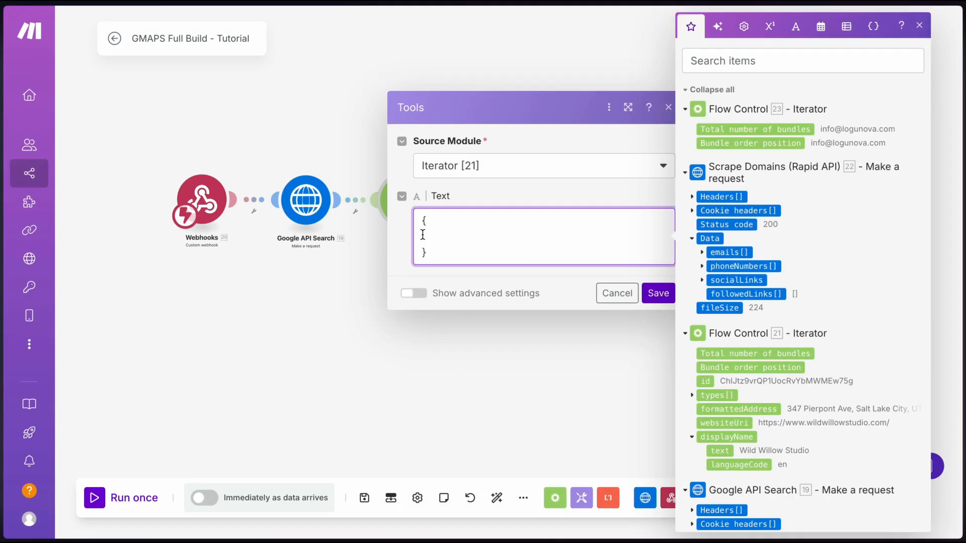
{"action": "type", "text": "\""}
{"action": "key", "text": "Escape"}
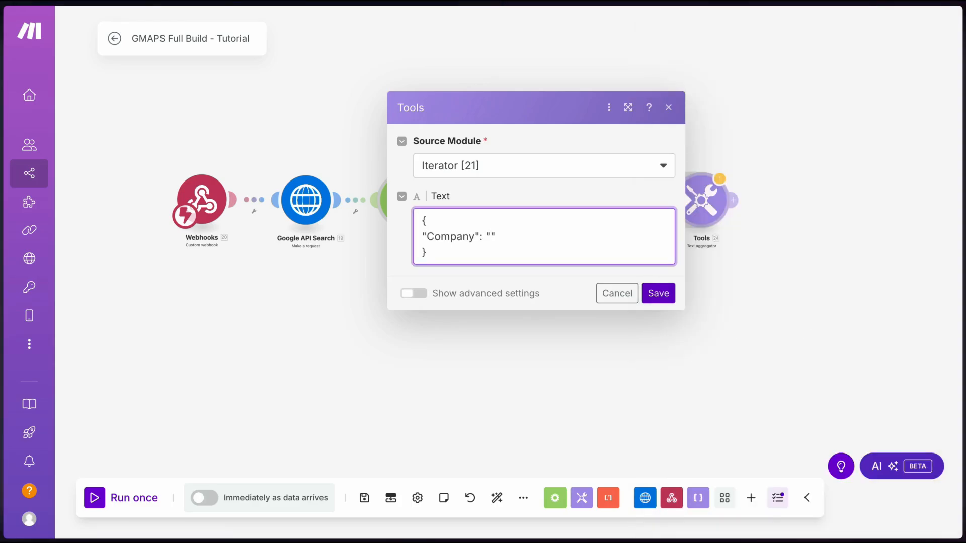
Map displayName into the Company value and insert a get() function on phoneNumbers
{"action": "left_click", "coordinate": [491, 238]}
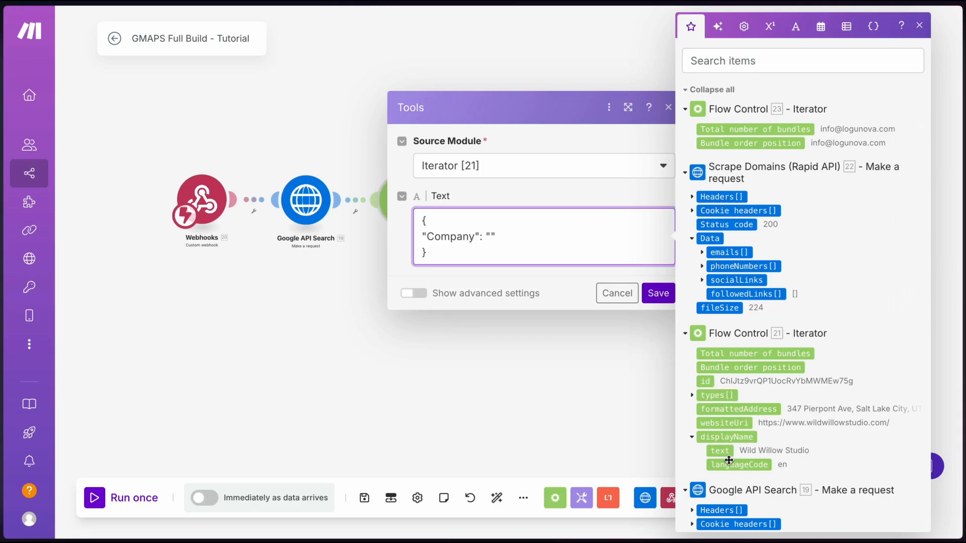
{"action": "left_click_drag", "start_coordinate": [728, 460], "coordinate": [490, 235]}
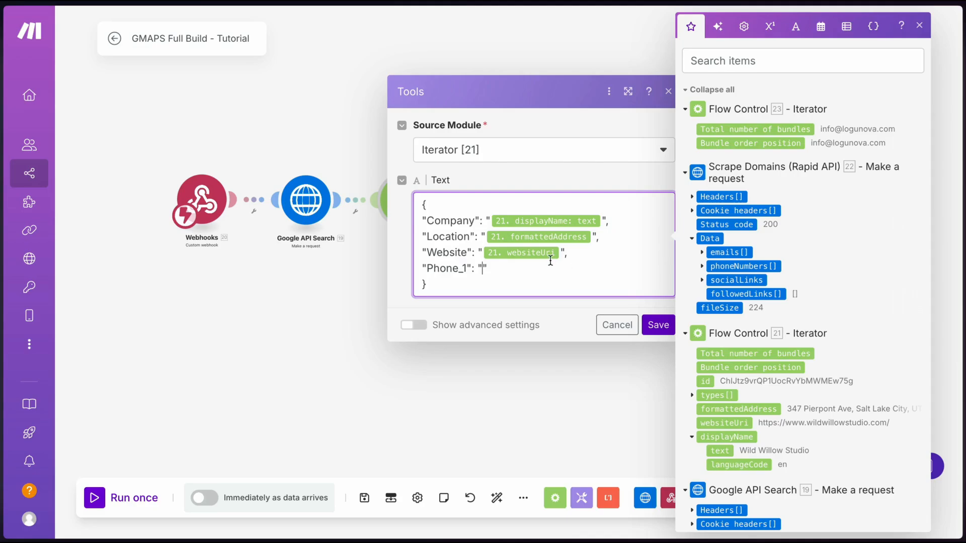
{"action": "type", "text": "get( "}
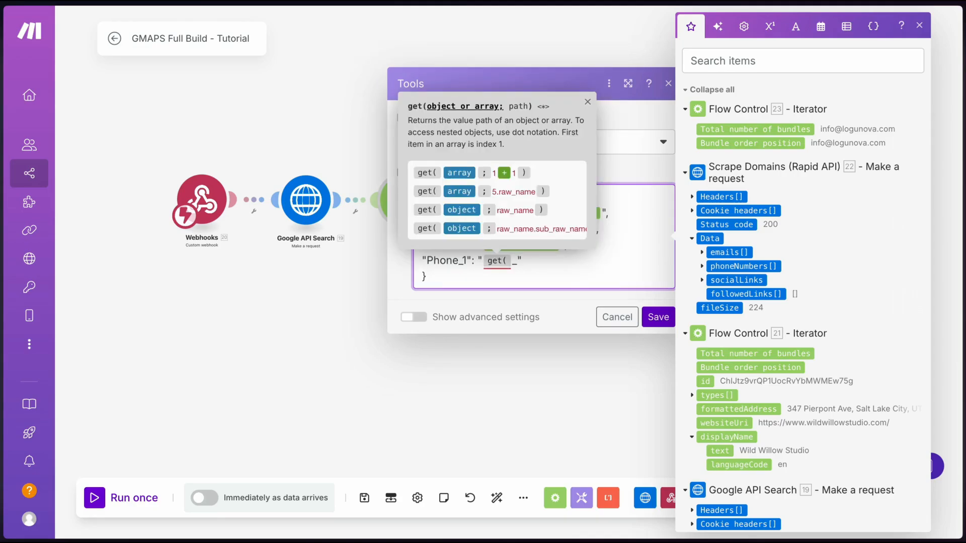
{"action": "type", "text": ")"}
{"action": "key", "text": "Left"}
{"action": "left_click", "coordinate": [718, 266]}
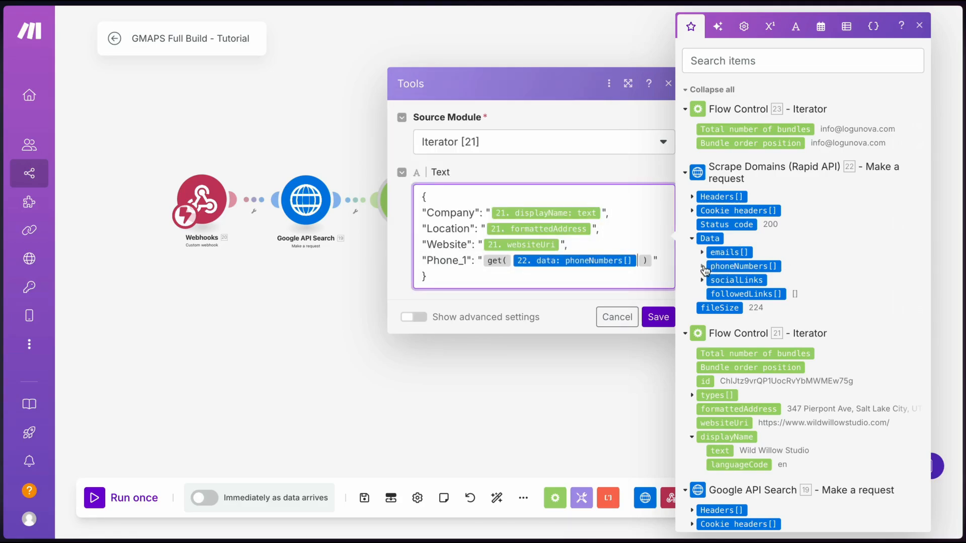
{"action": "left_click", "coordinate": [703, 267]}
{"action": "left_click", "coordinate": [702, 267]}
Make Phone_1 get(phoneNumbers; 1) and add a new "Email" key line
{"action": "type", "text": "; 1"}
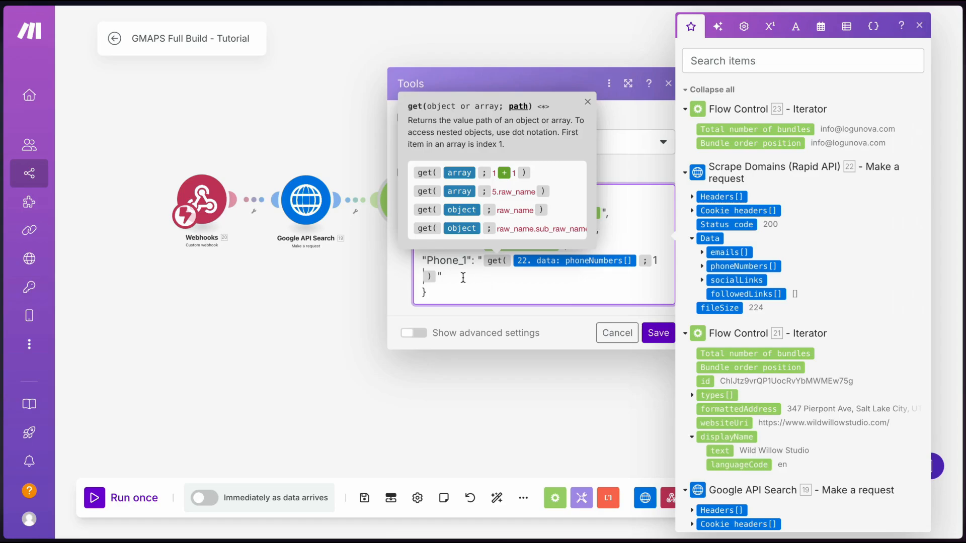
{"action": "key", "text": "End"}
{"action": "type", "text": ","}
{"action": "key", "text": "Return"}
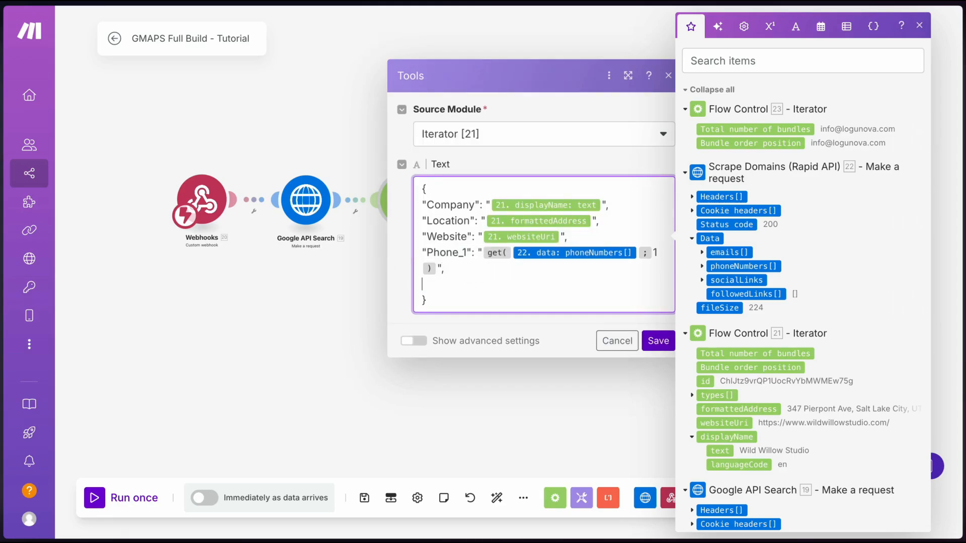
{"action": "type", "text": "\"\""}
{"action": "key", "text": "Left"}
{"action": "type", "text": "Email"}
{"action": "key", "text": "Escape"}
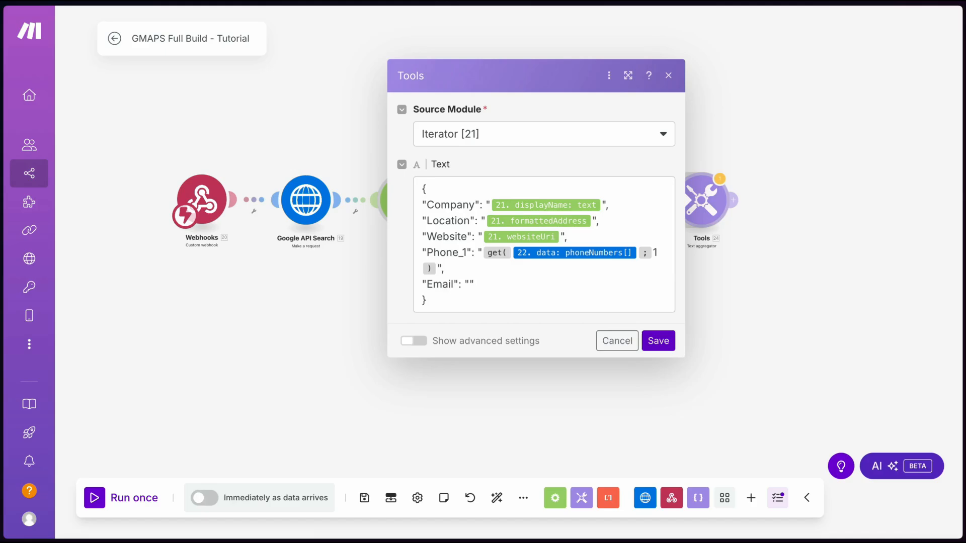
Map {{23.value}} into Email and add Facebook and Instagram values from the social links
{"action": "left_click", "coordinate": [469, 284]}
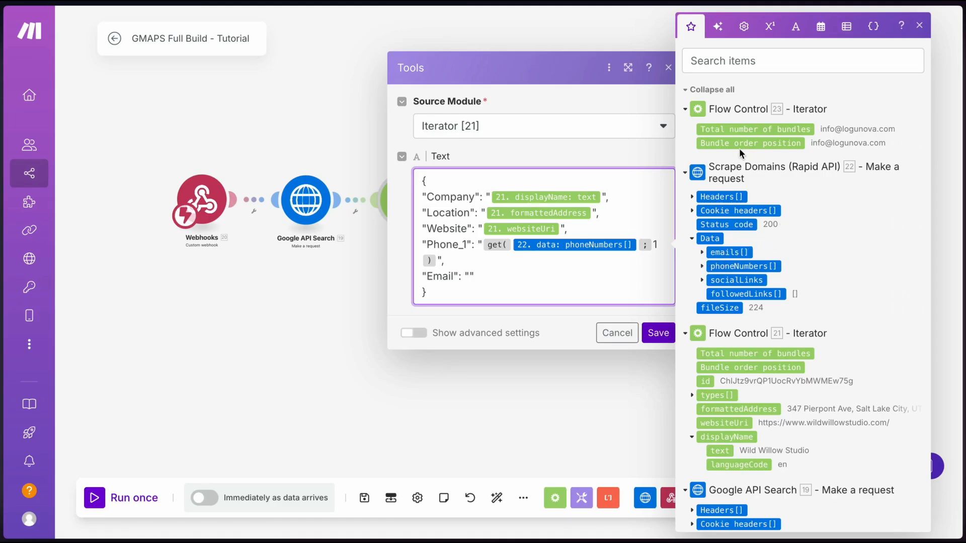
{"action": "type", "text": "{{"}
{"action": "type", "text": "23"}
{"action": "type", "text": ".value}}"}
{"action": "key", "text": "Return"}
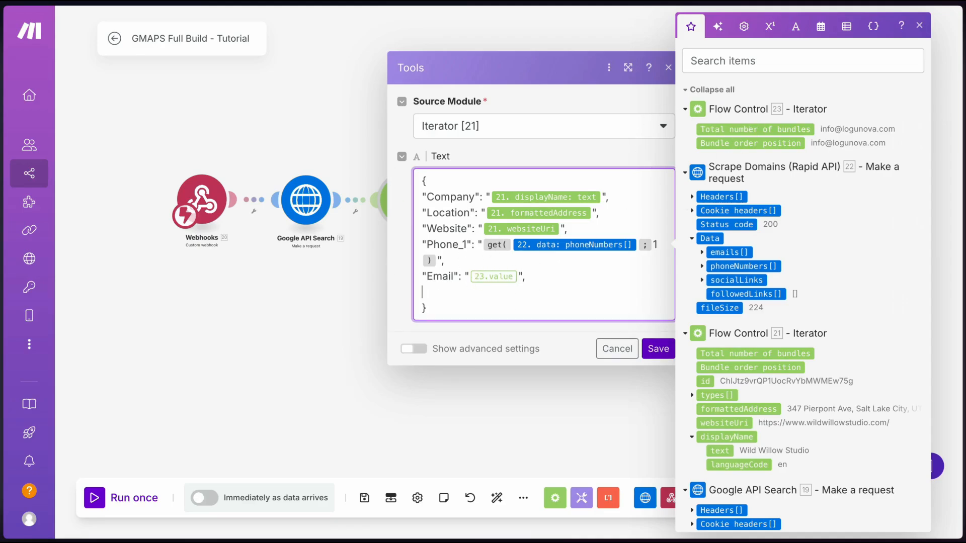
{"action": "type", "text": "\"Facebook\": \""}
{"action": "left_click", "coordinate": [703, 282]}
{"action": "left_click_drag", "start_coordinate": [739, 309], "coordinate": [649, 291]}
{"action": "type", "text": ","}
{"action": "key", "text": "Return"}
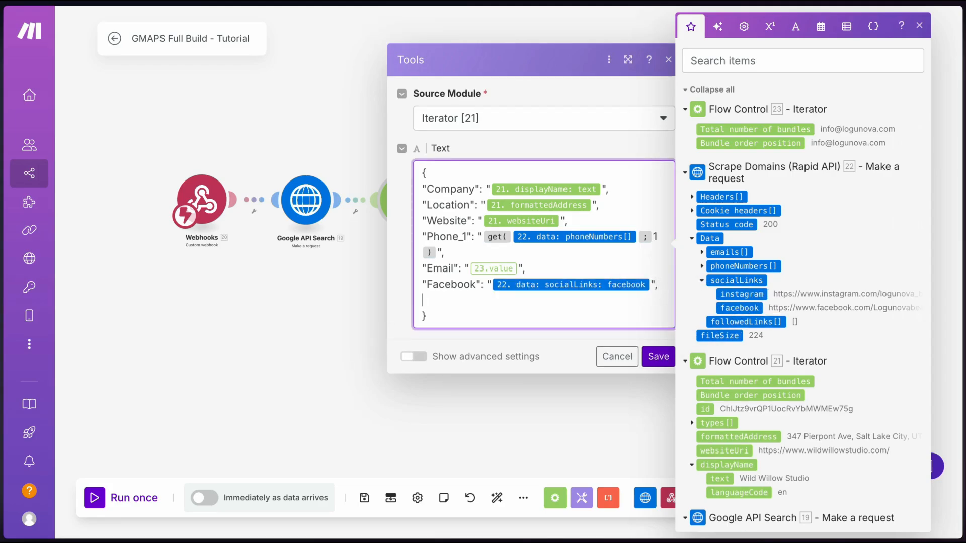
{"action": "type", "text": "\"Instagram\":"}
{"action": "left_click", "coordinate": [744, 294]}
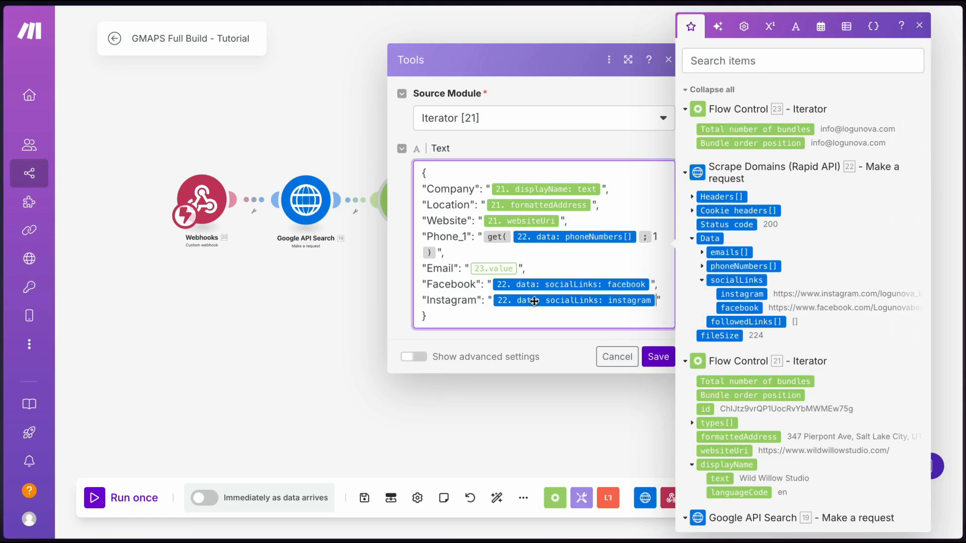
Set the row separator to Other with ',' and save the aggregator settings
{"action": "left_click", "coordinate": [414, 356]}
{"action": "scroll", "coordinate": [496, 332], "scroll_direction": "down", "scroll_amount": 1}
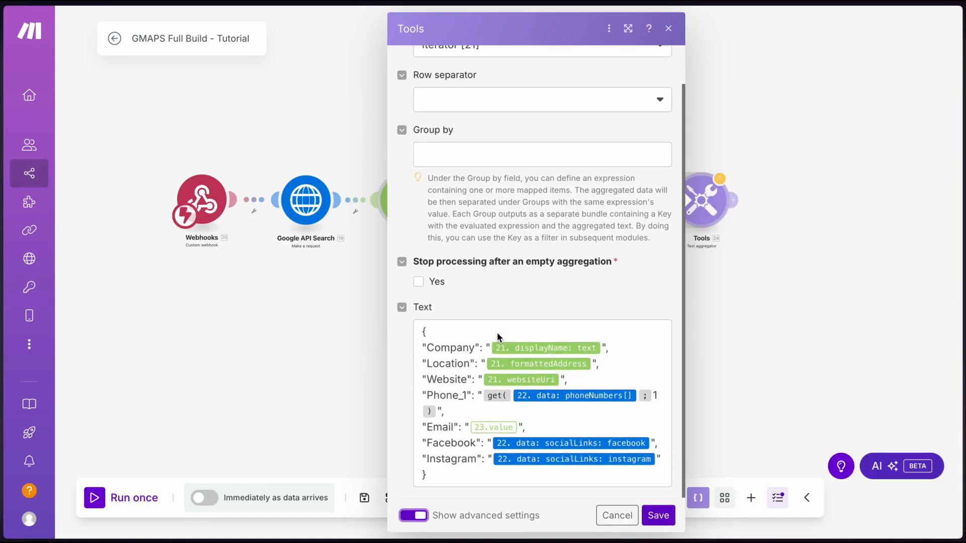
{"action": "scroll", "coordinate": [496, 332], "scroll_direction": "up", "scroll_amount": 1}
{"action": "left_click", "coordinate": [481, 144]}
{"action": "left_click", "coordinate": [448, 236]}
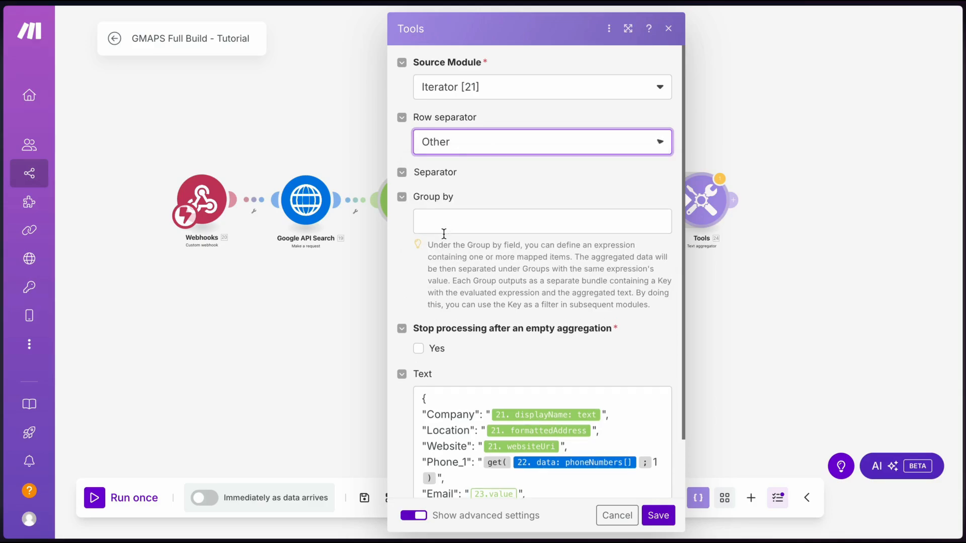
{"action": "left_click", "coordinate": [459, 195]}
{"action": "type", "text": ","}
{"action": "scroll", "coordinate": [519, 168], "scroll_direction": "down", "scroll_amount": 2}
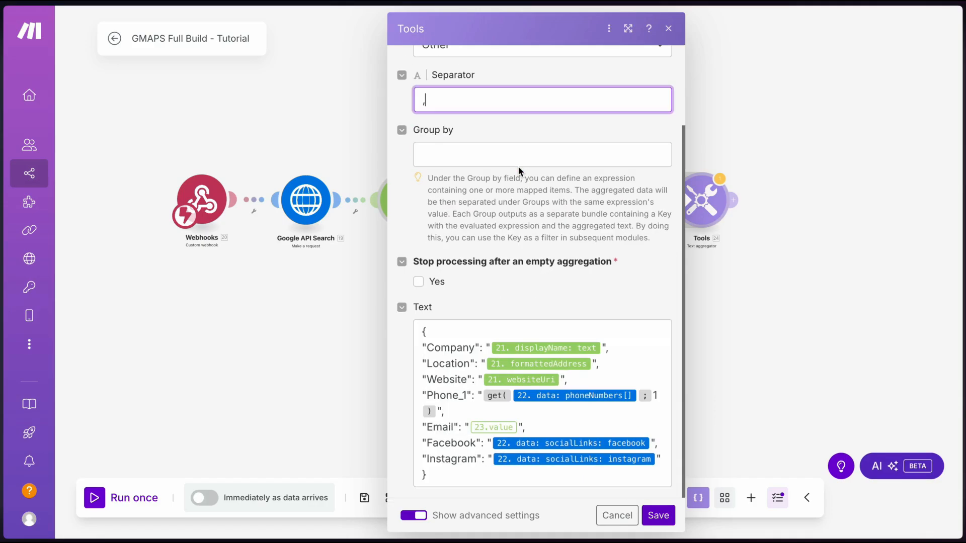
{"action": "left_click", "coordinate": [658, 515]}
Save the scenario despite the transformer warning and run it once anyway
{"action": "left_click", "coordinate": [365, 499]}
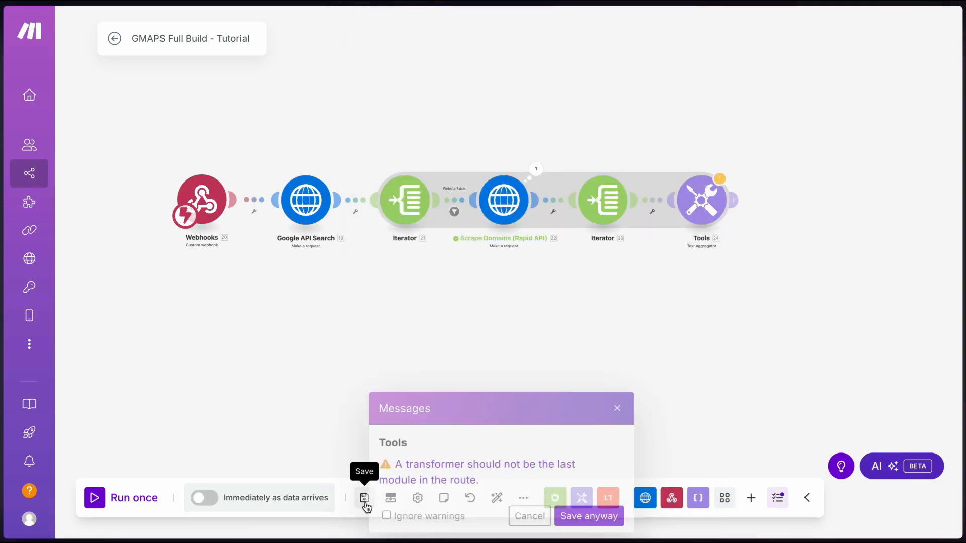
{"action": "left_click", "coordinate": [567, 516]}
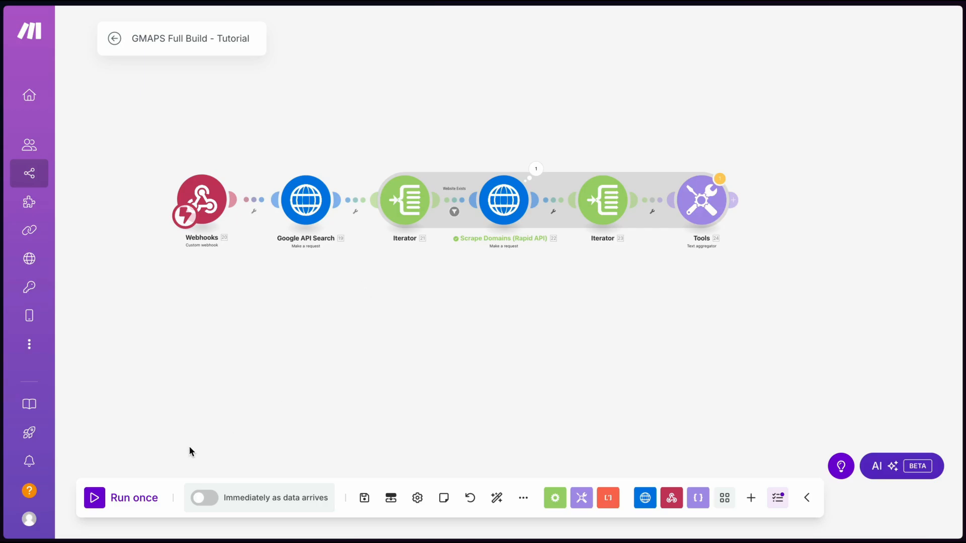
{"action": "left_click", "coordinate": [89, 500]}
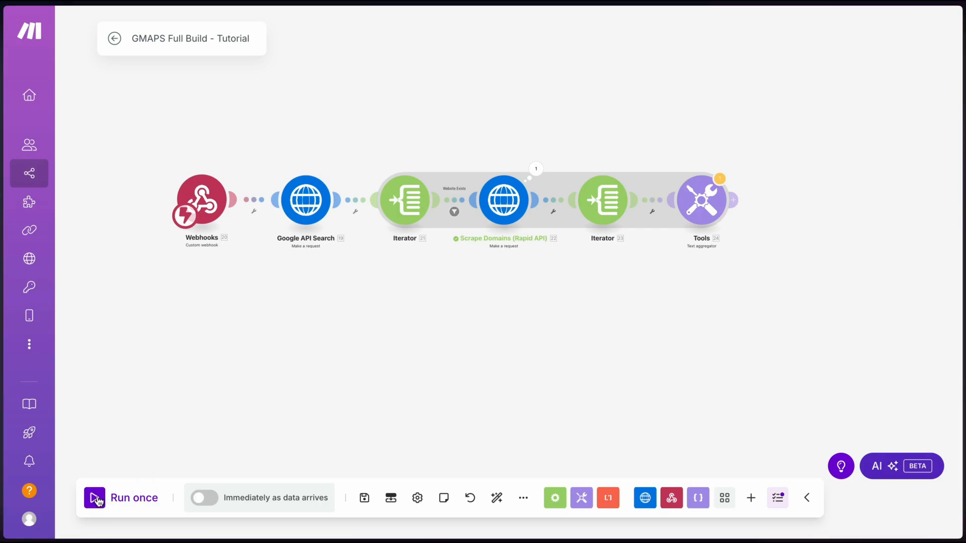
{"action": "left_click", "coordinate": [585, 327]}
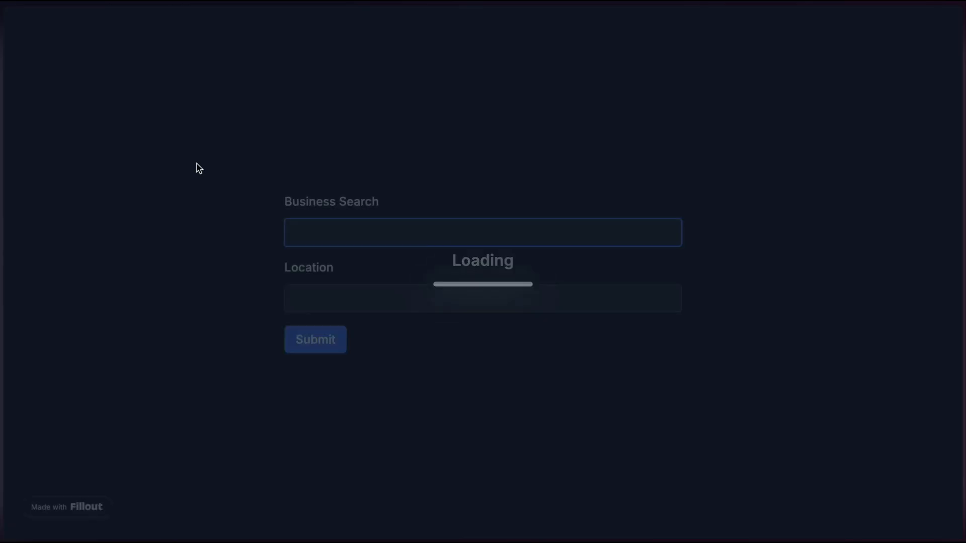
Submit the Fillout form with Business Search 'Accountant' and Location 'Philadelphia'
{"action": "left_click", "coordinate": [319, 233]}
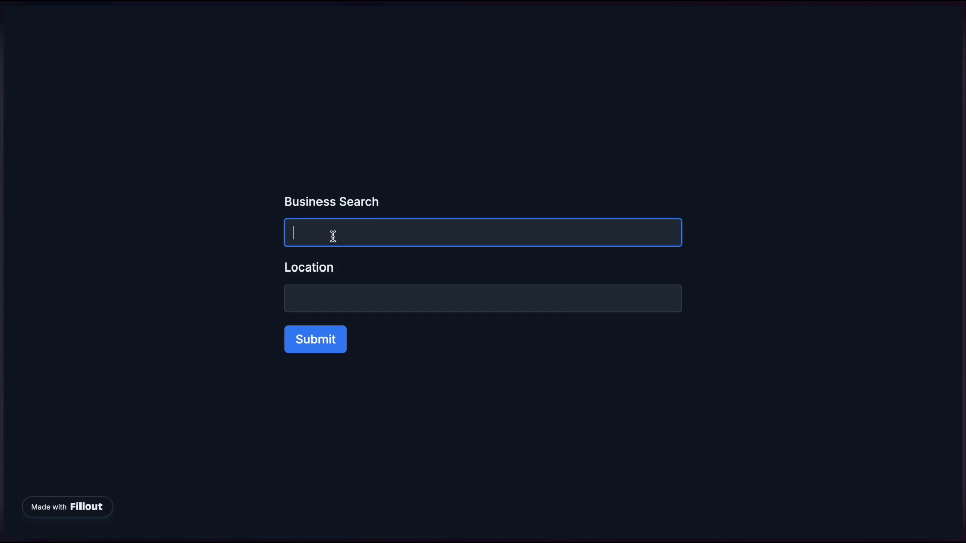
{"action": "type", "text": "Accountant"}
{"action": "key", "text": "Tab"}
{"action": "type", "text": "Philadelphia"}
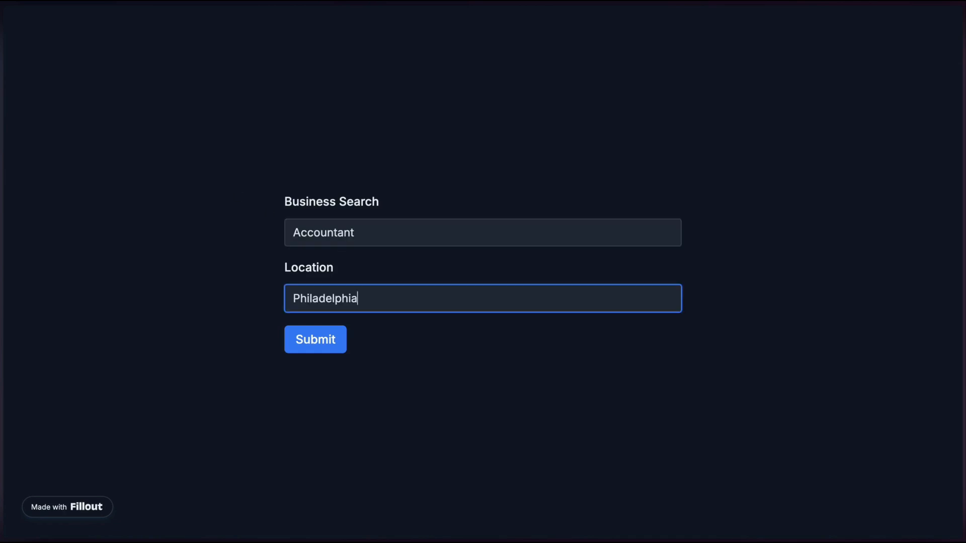
{"action": "left_click", "coordinate": [427, 340]}
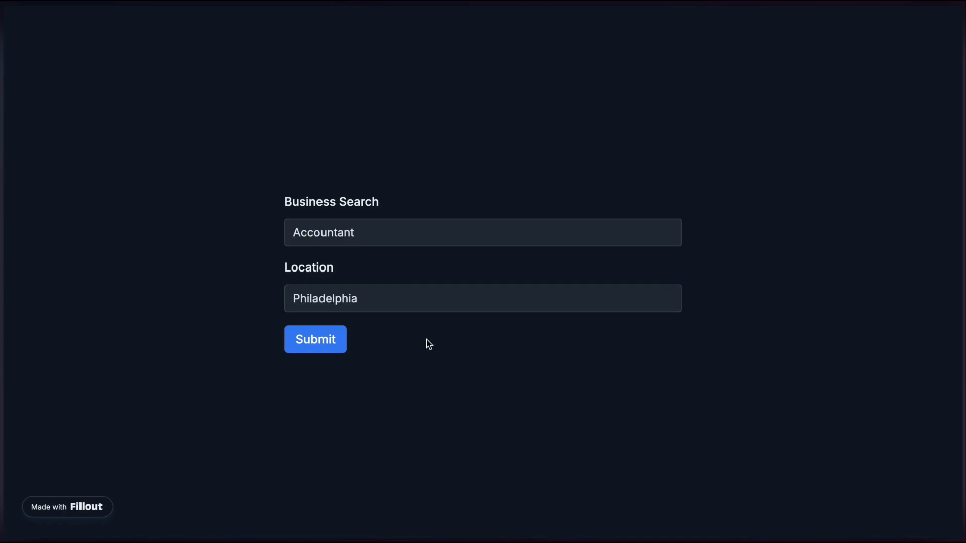
{"action": "left_click", "coordinate": [312, 344]}
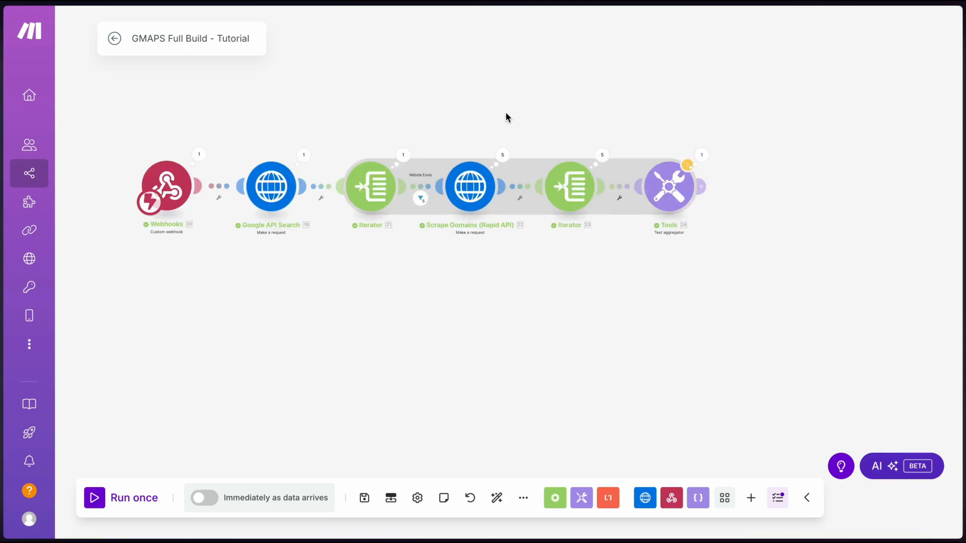
{"action": "left_click", "coordinate": [703, 156]}
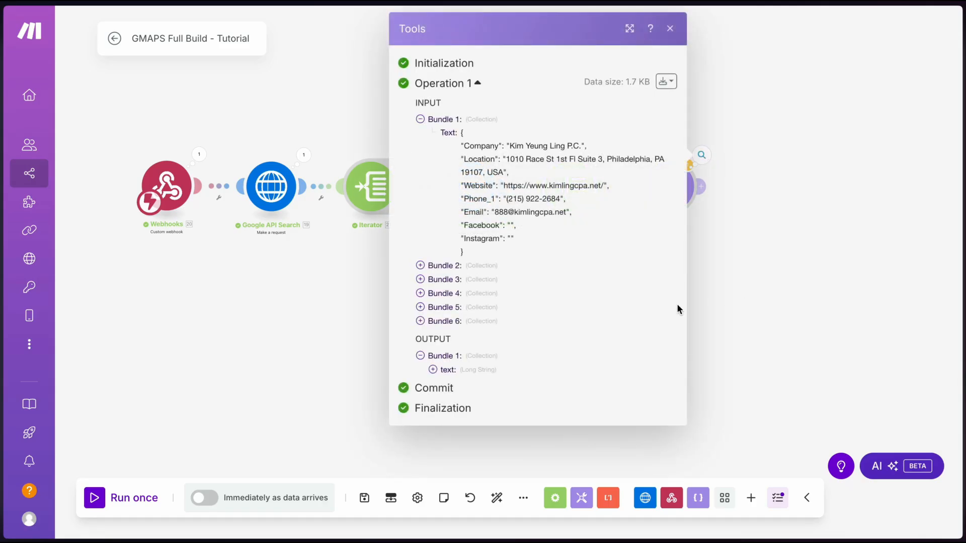
{"action": "left_click", "coordinate": [445, 375]}
{"action": "scroll", "coordinate": [445, 374], "scroll_direction": "down", "scroll_amount": 1}
{"action": "scroll", "coordinate": [445, 375], "scroll_direction": "up", "scroll_amount": 2}
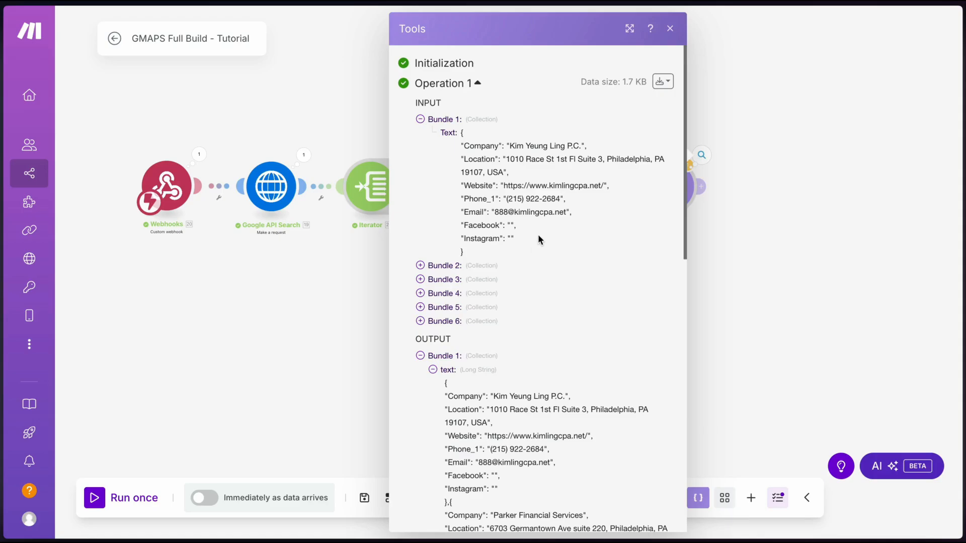
{"action": "scroll", "coordinate": [538, 234], "scroll_direction": "down", "scroll_amount": 10}
{"action": "scroll", "coordinate": [508, 357], "scroll_direction": "down", "scroll_amount": 3}
{"action": "scroll", "coordinate": [509, 357], "scroll_direction": "up", "scroll_amount": 15}
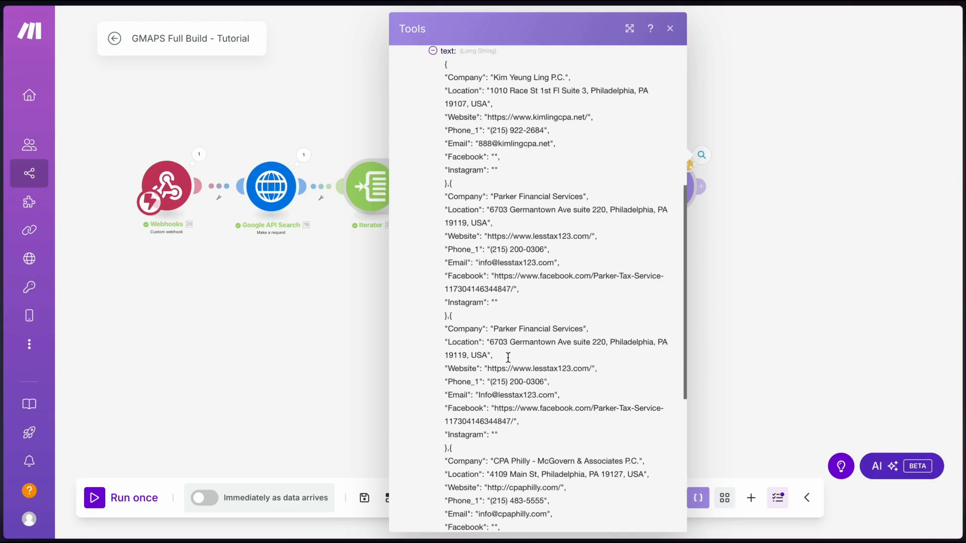
{"action": "scroll", "coordinate": [479, 319], "scroll_direction": "down", "scroll_amount": 8}
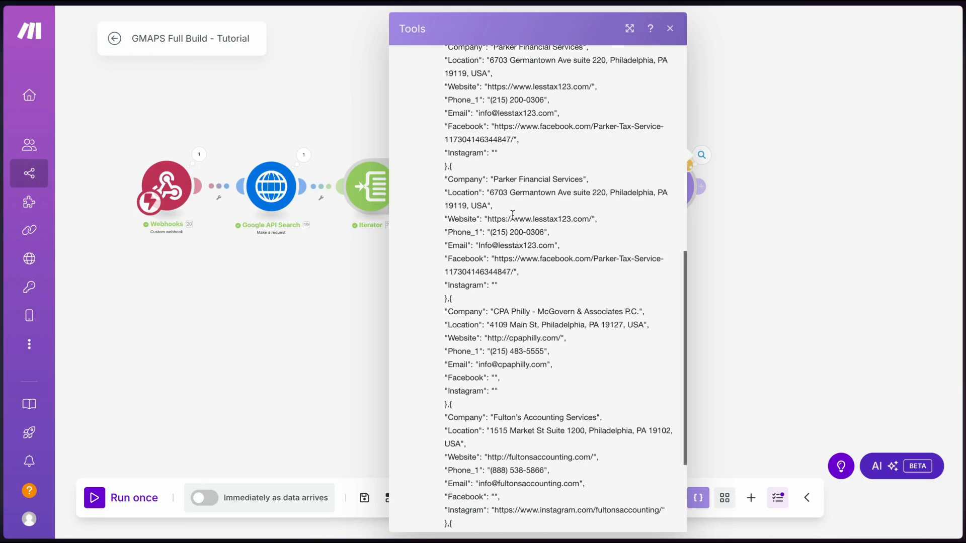
{"action": "scroll", "coordinate": [512, 217], "scroll_direction": "down", "scroll_amount": 3}
{"action": "left_click", "coordinate": [729, 261]}
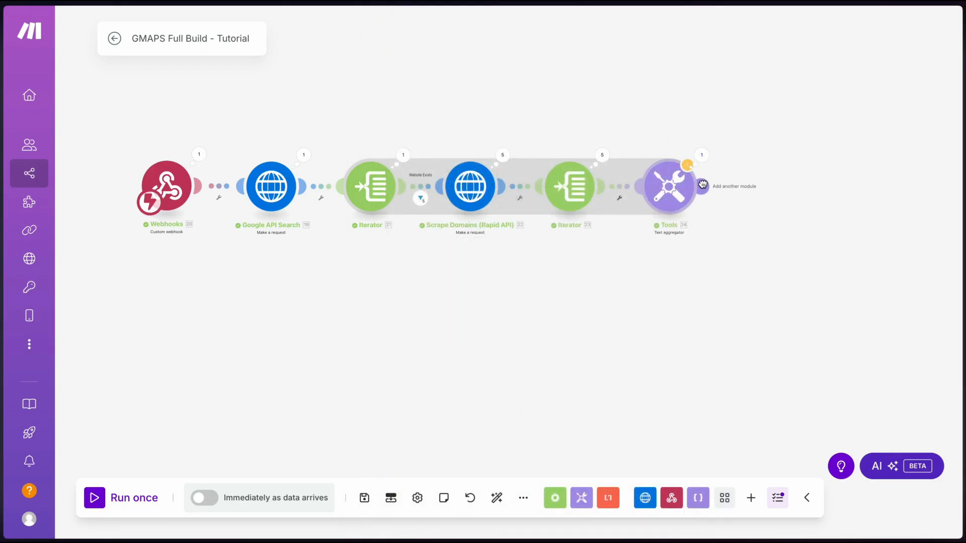
Add Parse JSON with JSON string {"companies": [ ]} wrapping the aggregator's text, and save
{"action": "left_click", "coordinate": [702, 185]}
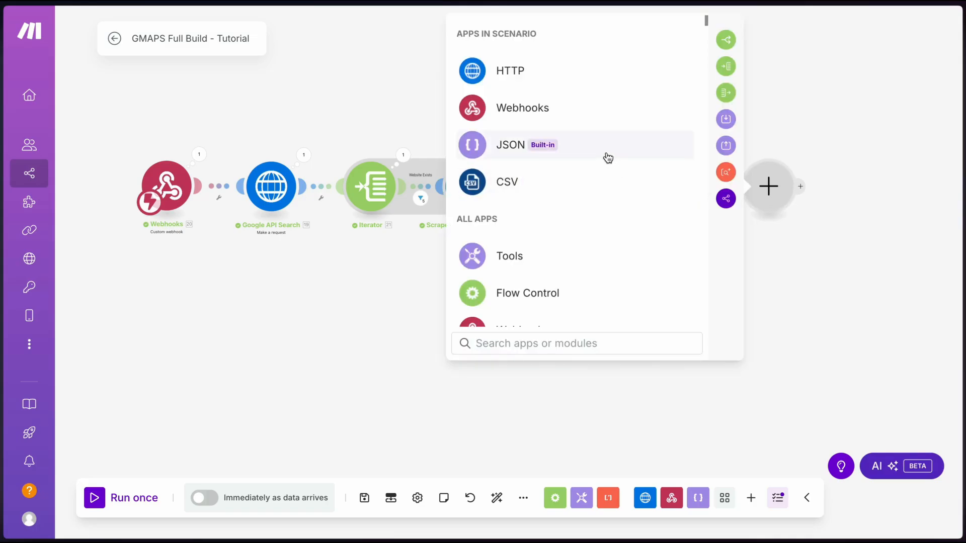
{"action": "left_click", "coordinate": [610, 154]}
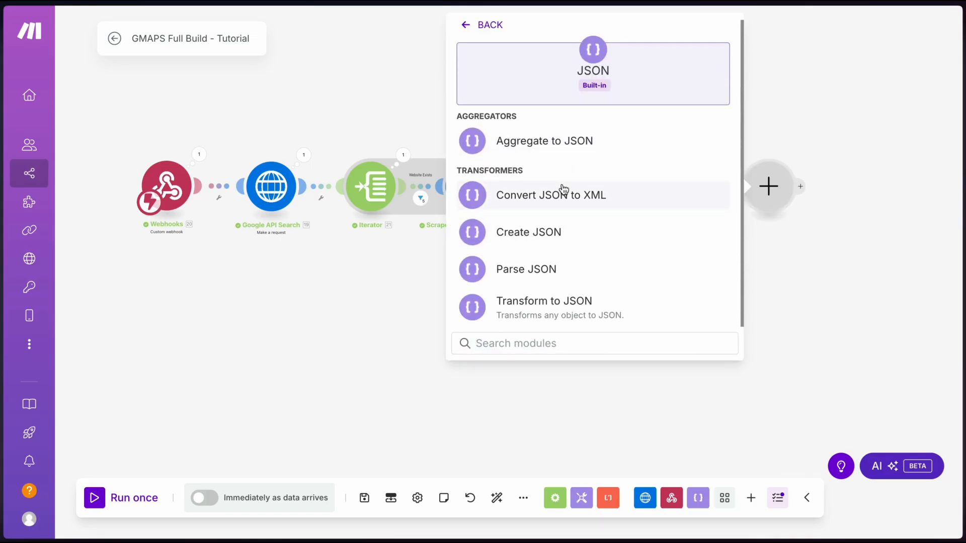
{"action": "left_click", "coordinate": [545, 270]}
{"action": "left_click", "coordinate": [618, 237]}
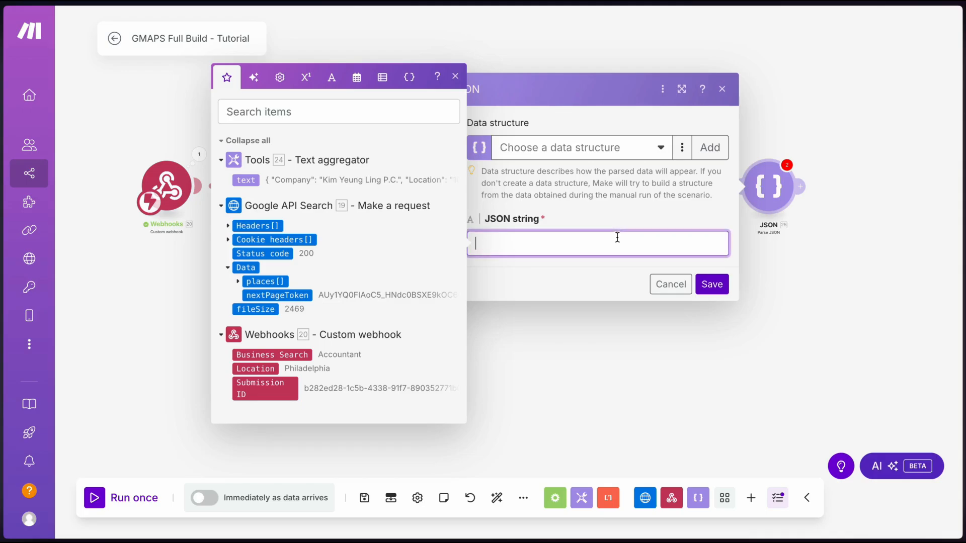
{"action": "type", "text": "{}{"}
{"action": "key", "text": "BackSpace"}
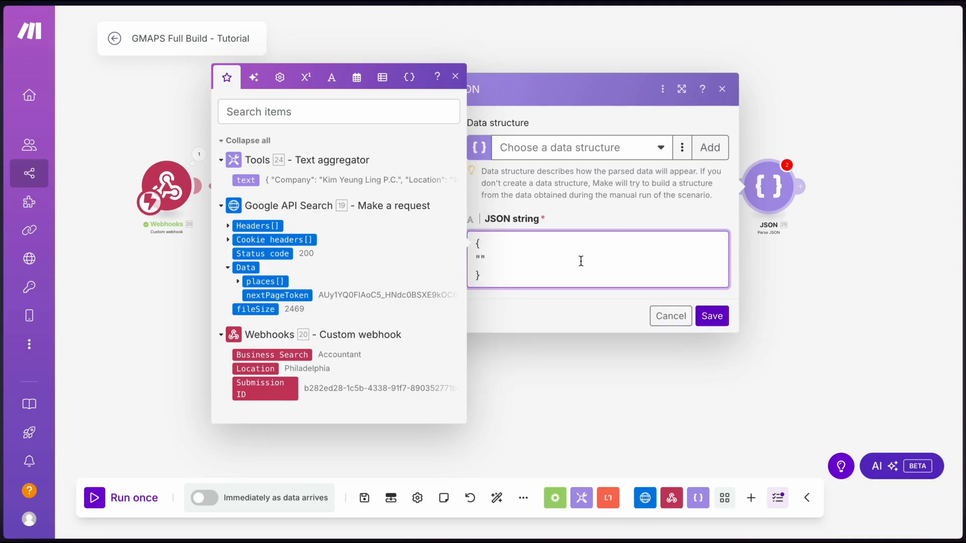
{"action": "type", "text": "companies\": []"}
{"action": "key", "text": "Return"}
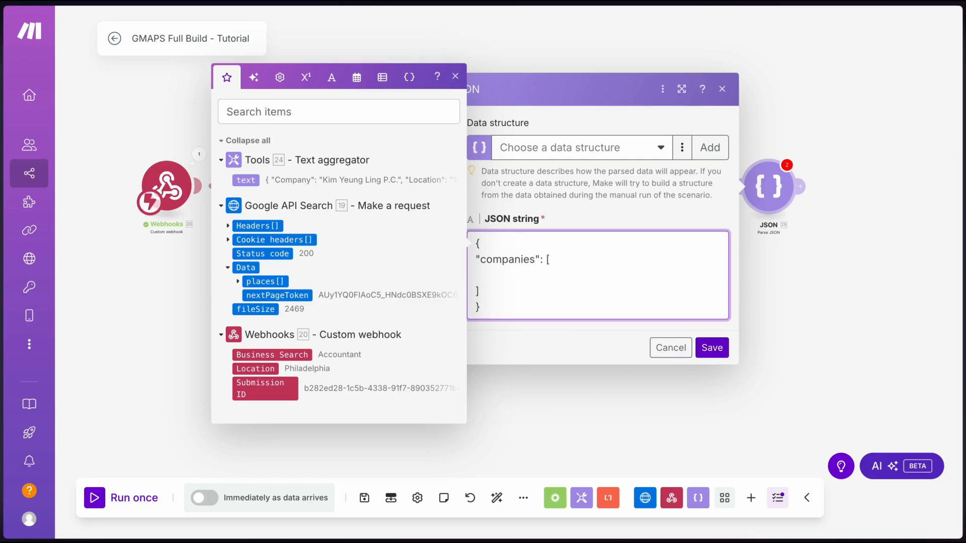
{"action": "left_click", "coordinate": [252, 180]}
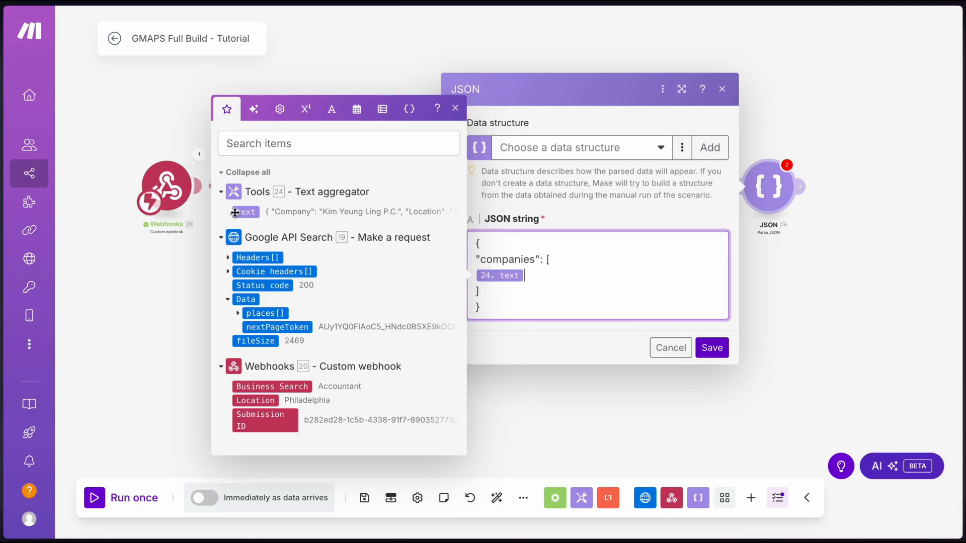
{"action": "left_click", "coordinate": [712, 348]}
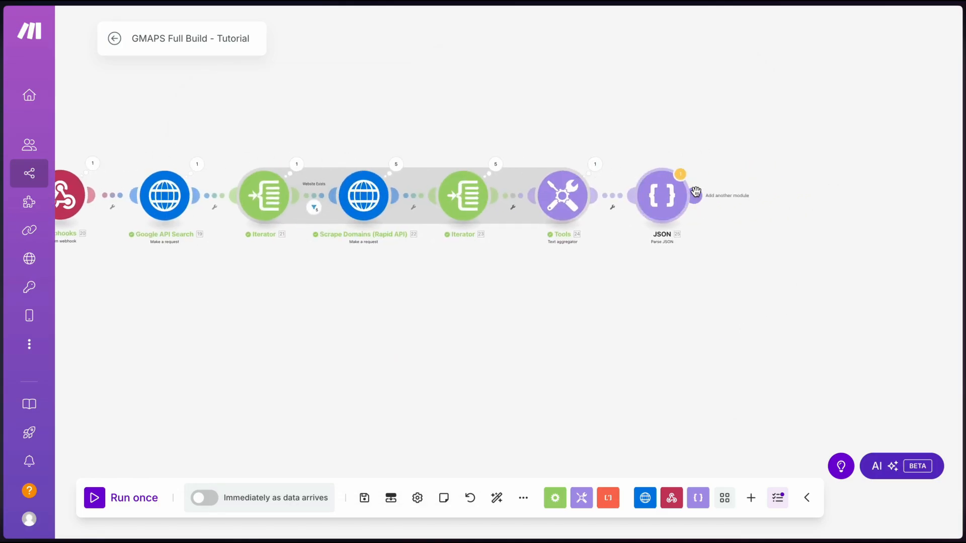
Add an Iterator after Parse JSON, leaving its array unset for now
{"action": "left_click", "coordinate": [696, 193]}
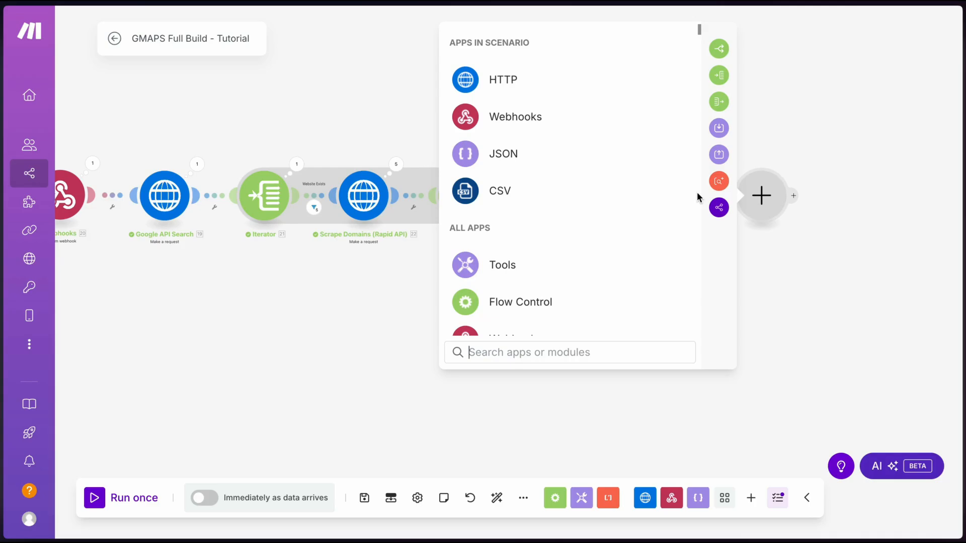
{"action": "type", "text": "iter"}
{"action": "left_click", "coordinate": [553, 85]}
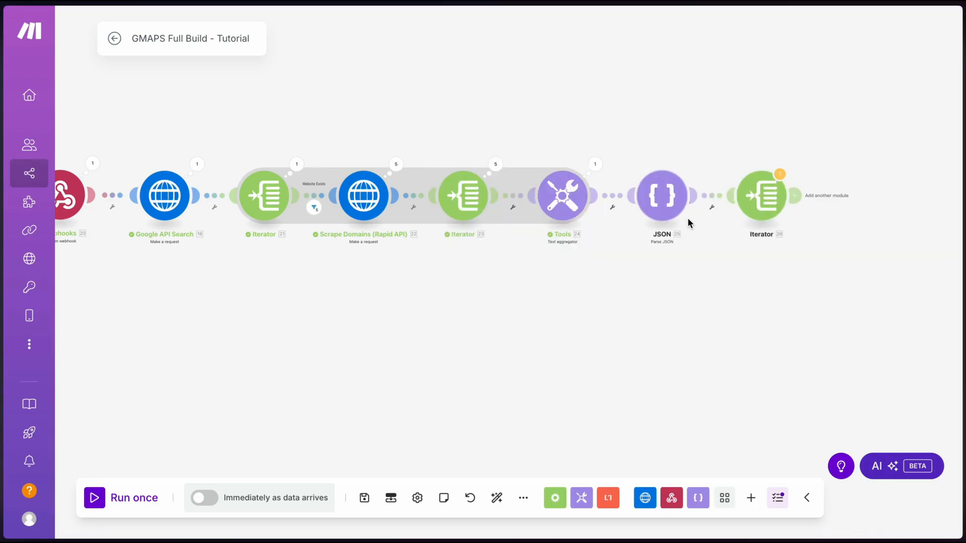
{"action": "left_click", "coordinate": [602, 203]}
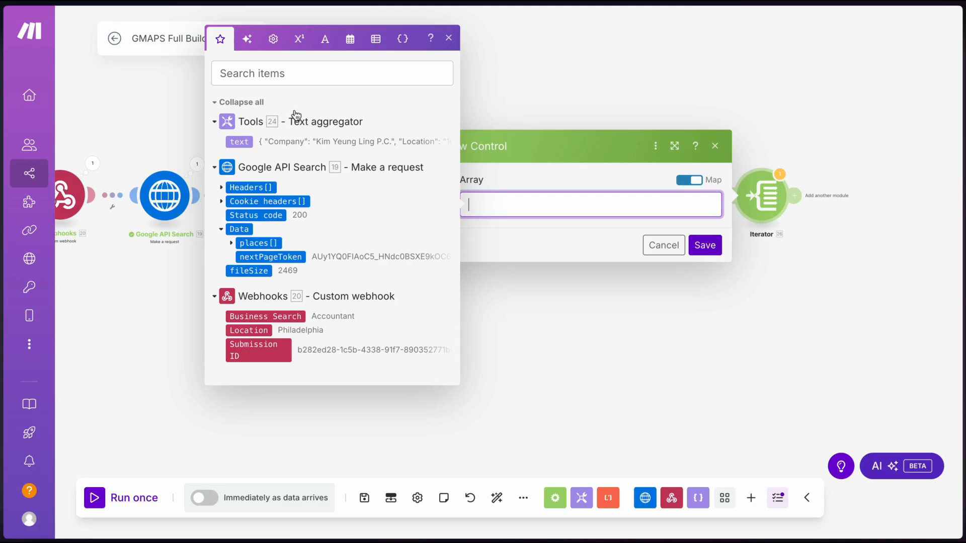
{"action": "left_click", "coordinate": [702, 287]}
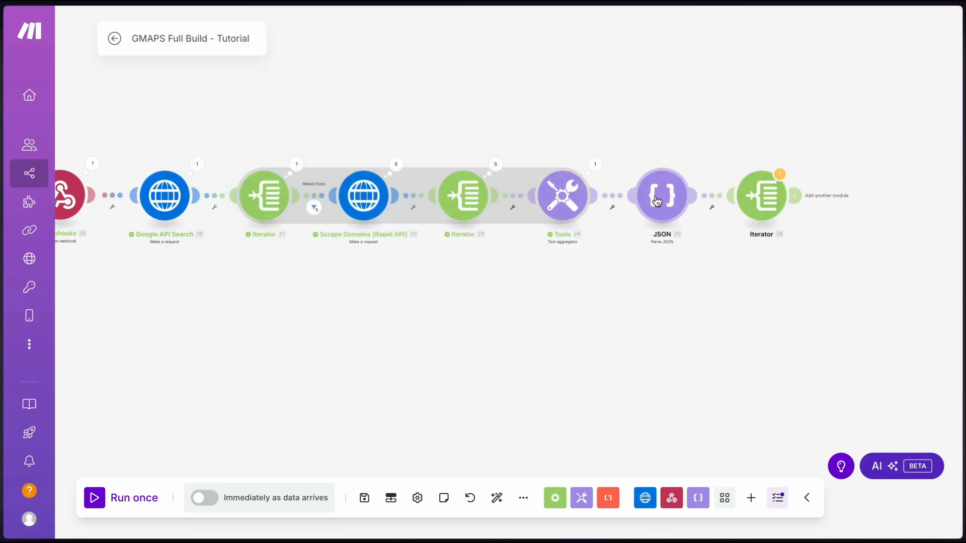
Select all of the text aggregator's output text from its run results
{"action": "left_click", "coordinate": [596, 166]}
{"action": "left_click", "coordinate": [663, 370]}
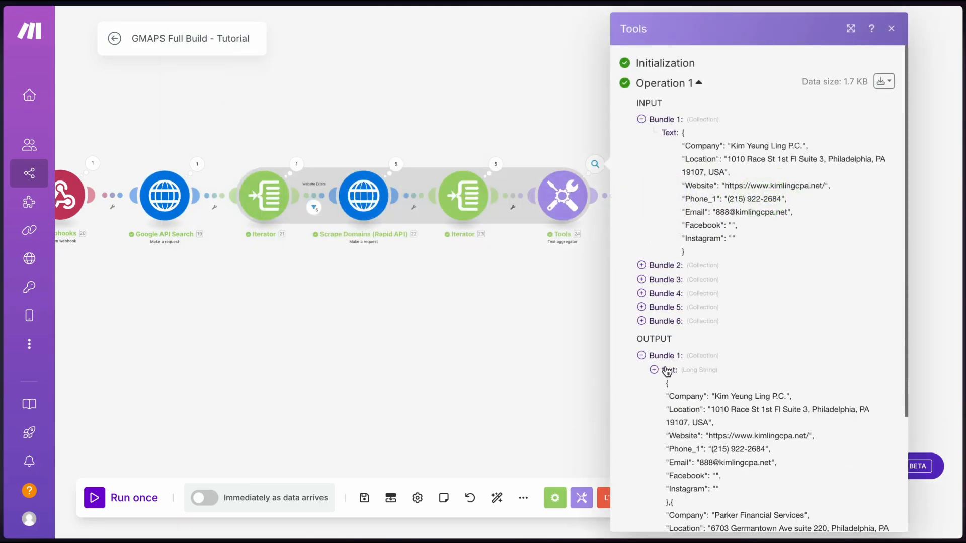
{"action": "scroll", "coordinate": [662, 385], "scroll_direction": "down", "scroll_amount": 12}
{"action": "left_click", "coordinate": [696, 503], "text": "shift"}
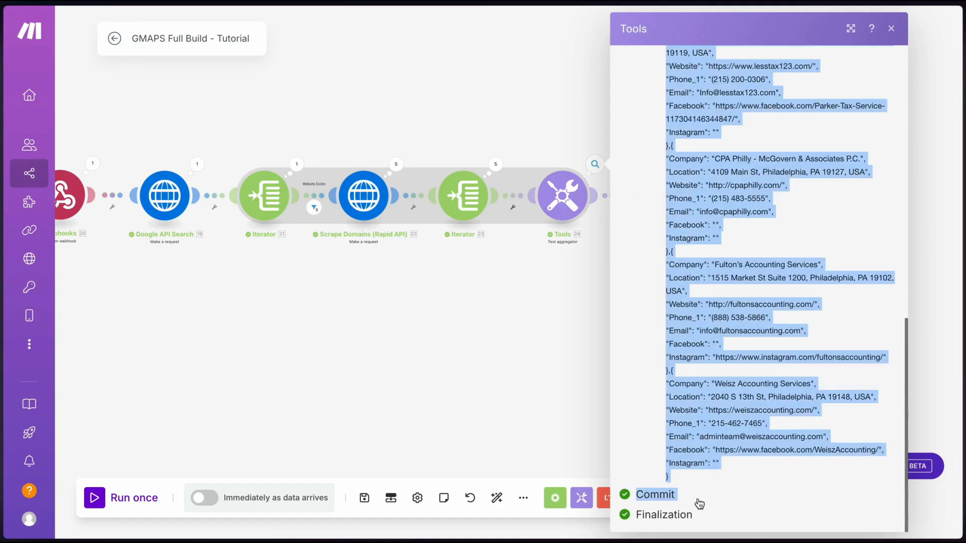
{"action": "left_click", "coordinate": [510, 387]}
Delete the unconfigured Iterator module
{"action": "right_click", "coordinate": [664, 197]}
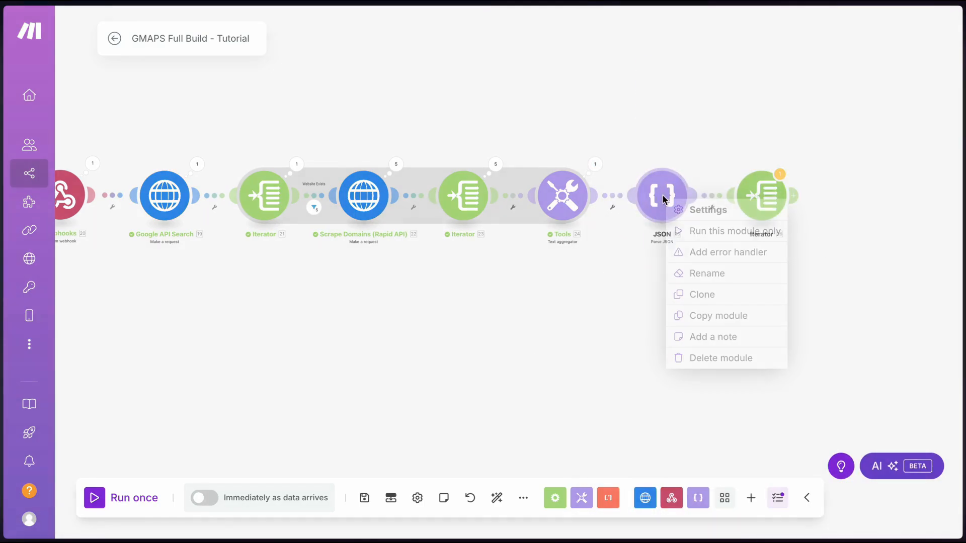
{"action": "right_click", "coordinate": [761, 195]}
{"action": "right_click", "coordinate": [761, 195]}
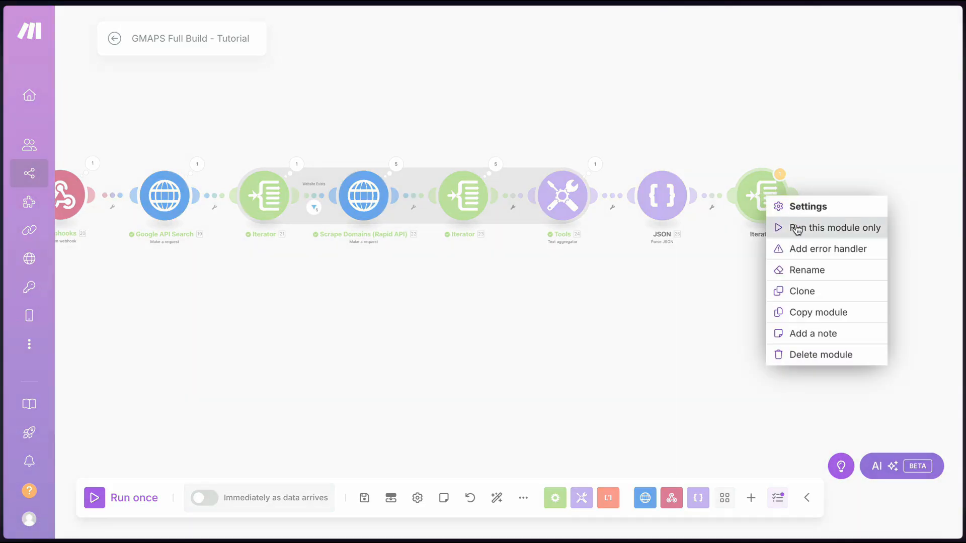
{"action": "left_click", "coordinate": [804, 352]}
Run Parse JSON alone on the pasted aggregator text and inspect the parsed company records
{"action": "right_click", "coordinate": [664, 197]}
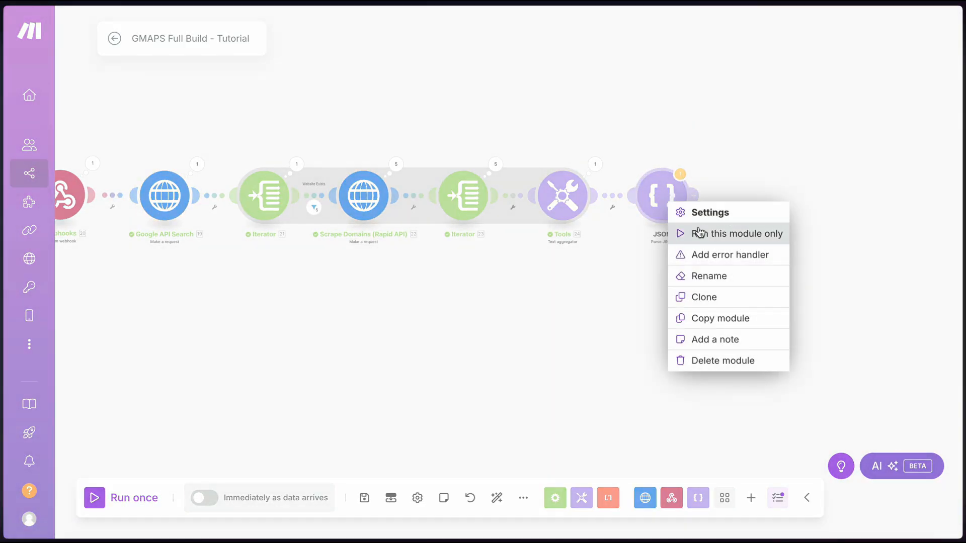
{"action": "left_click", "coordinate": [734, 233]}
{"action": "left_click", "coordinate": [733, 257]}
{"action": "key", "text": "ctrl+v"}
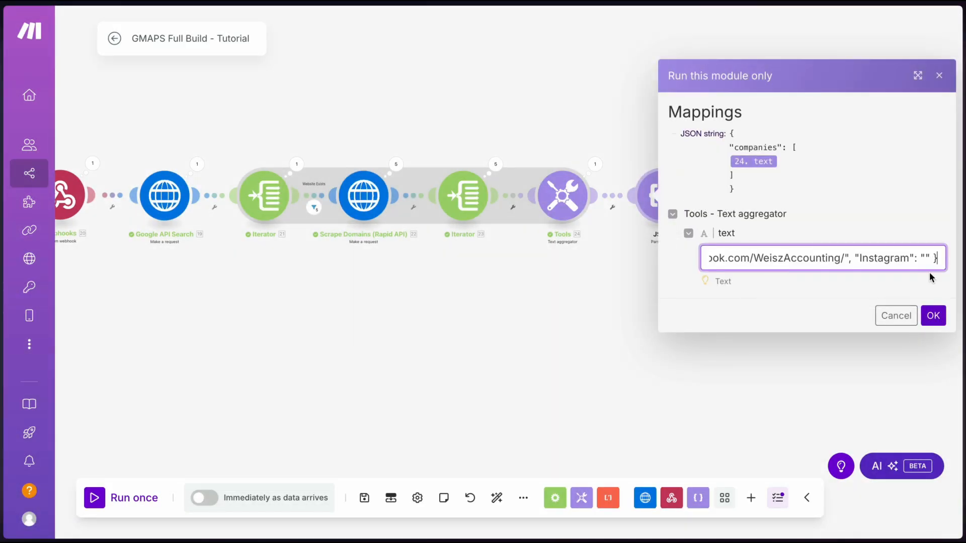
{"action": "left_click", "coordinate": [937, 317]}
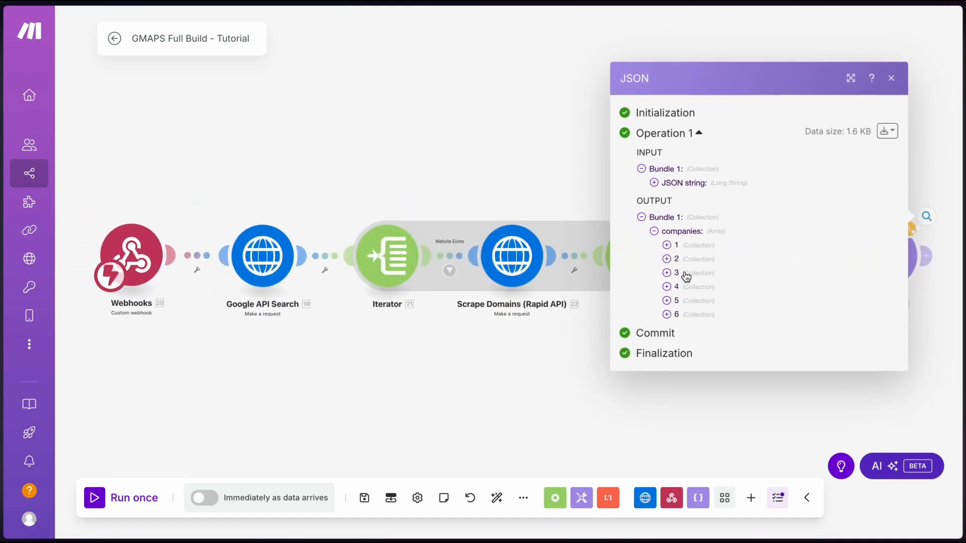
{"action": "left_click", "coordinate": [666, 245]}
{"action": "left_click", "coordinate": [667, 315]}
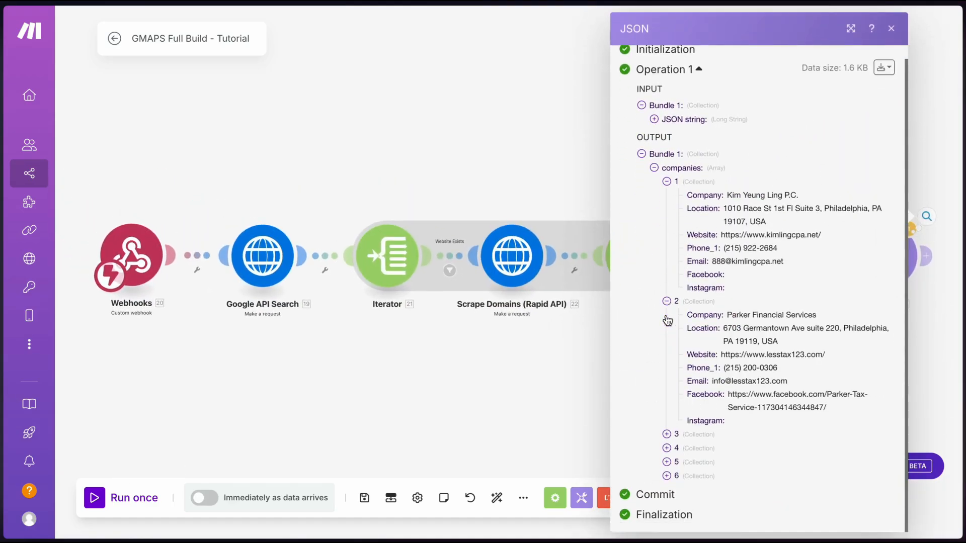
{"action": "left_click", "coordinate": [666, 435]}
{"action": "scroll", "coordinate": [664, 441], "scroll_direction": "down", "scroll_amount": 3}
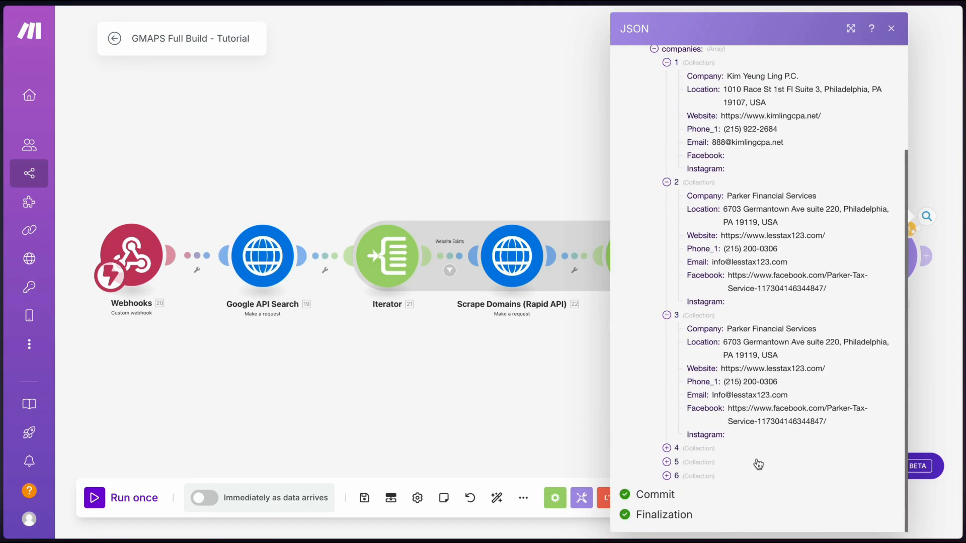
{"action": "left_click", "coordinate": [460, 363]}
{"action": "scroll", "coordinate": [527, 382], "scroll_direction": "down", "scroll_amount": 5}
{"action": "left_click_drag", "start_coordinate": [528, 383], "coordinate": [423, 317]}
Add an Iterator after Parse JSON that loops over the companies array
{"action": "scroll", "coordinate": [424, 318], "scroll_direction": "up", "scroll_amount": 5}
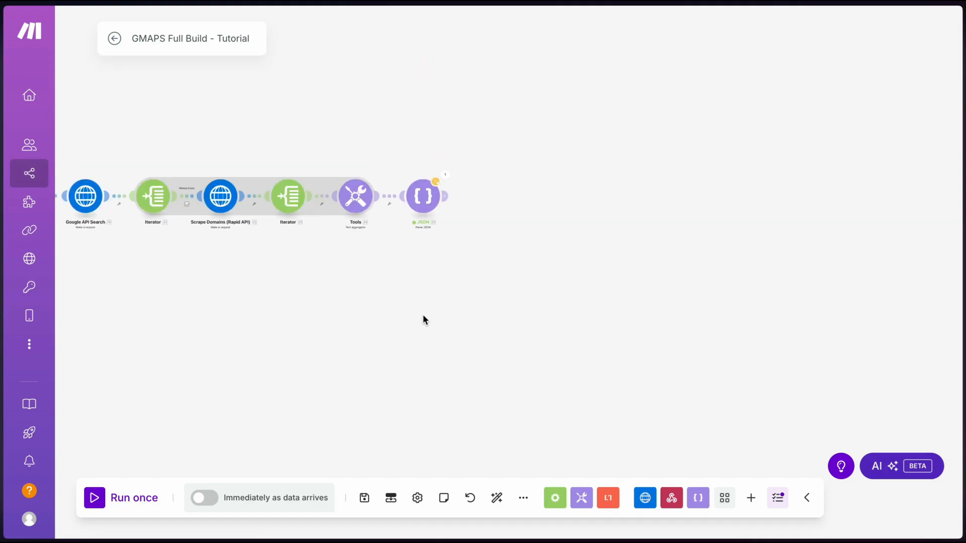
{"action": "mouse_move", "coordinate": [445, 202]}
{"action": "type", "text": "iter"}
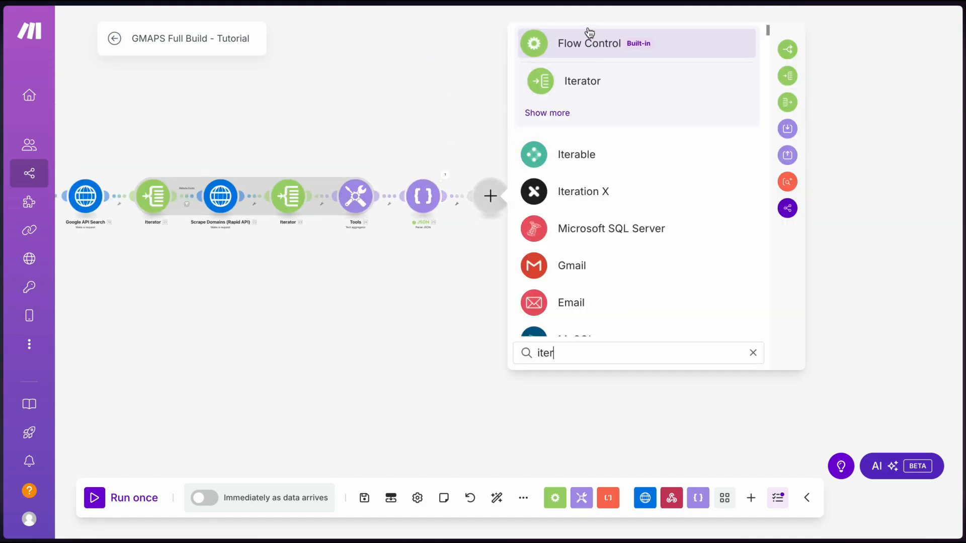
{"action": "left_click", "coordinate": [576, 78]}
{"action": "left_click", "coordinate": [566, 204]}
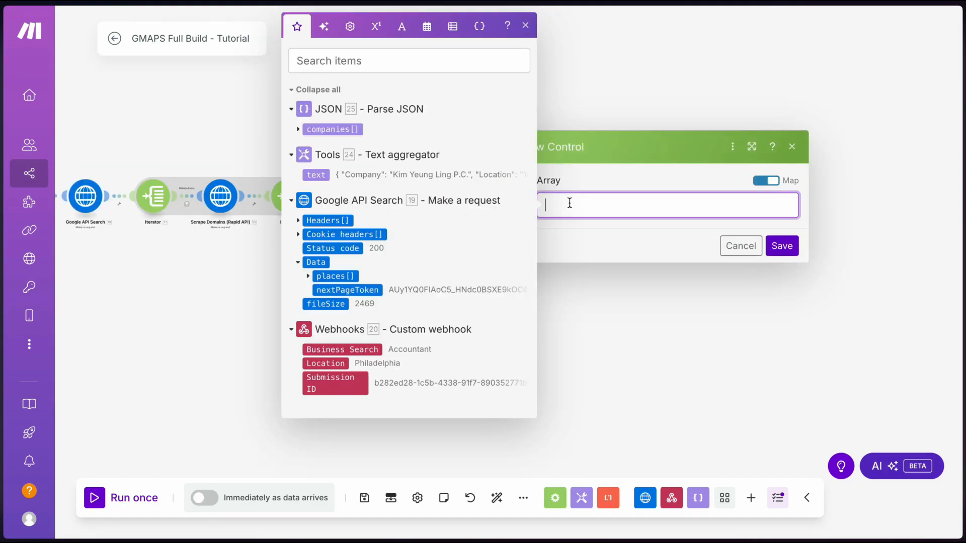
{"action": "left_click", "coordinate": [306, 129]}
{"action": "left_click", "coordinate": [779, 244]}
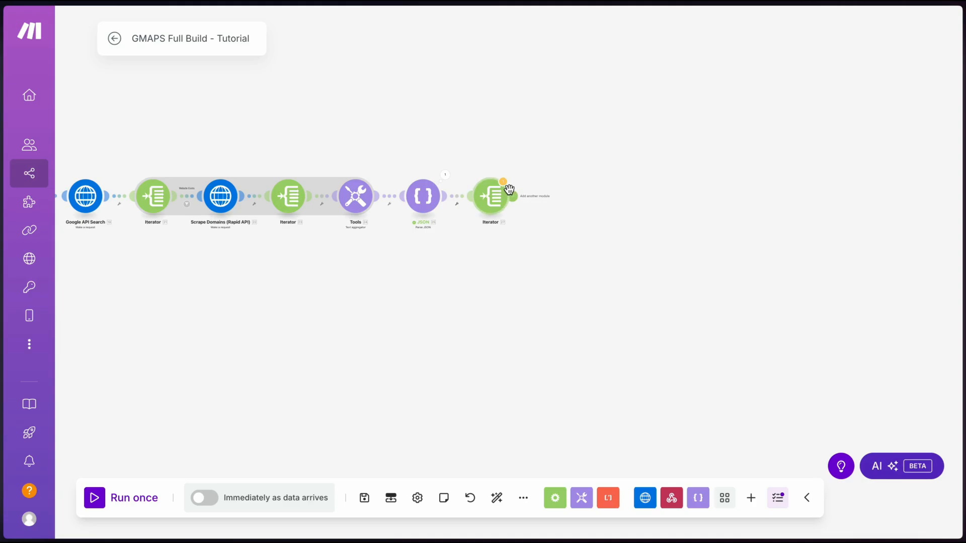
Browse the CSV modules in the app list, then close it without adding one
{"action": "left_click", "coordinate": [558, 197]}
{"action": "left_click", "coordinate": [634, 192]}
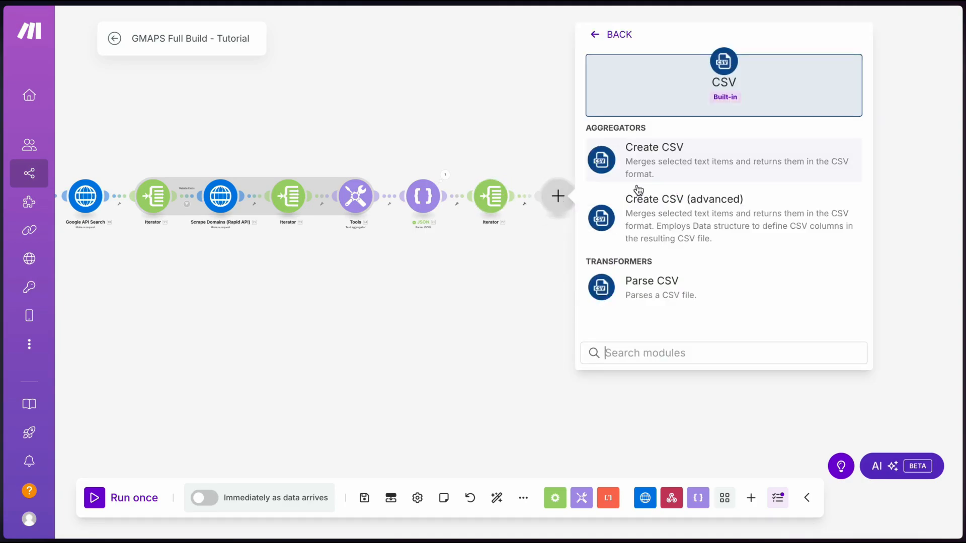
{"action": "left_click", "coordinate": [410, 146]}
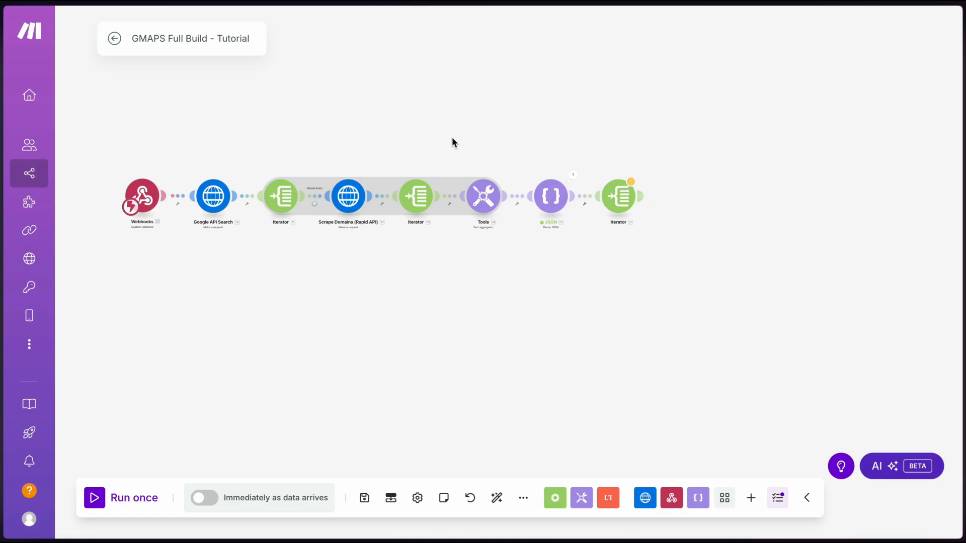
Add a Create CSV module with Iterator [27] as its source module
{"action": "left_click", "coordinate": [642, 196]}
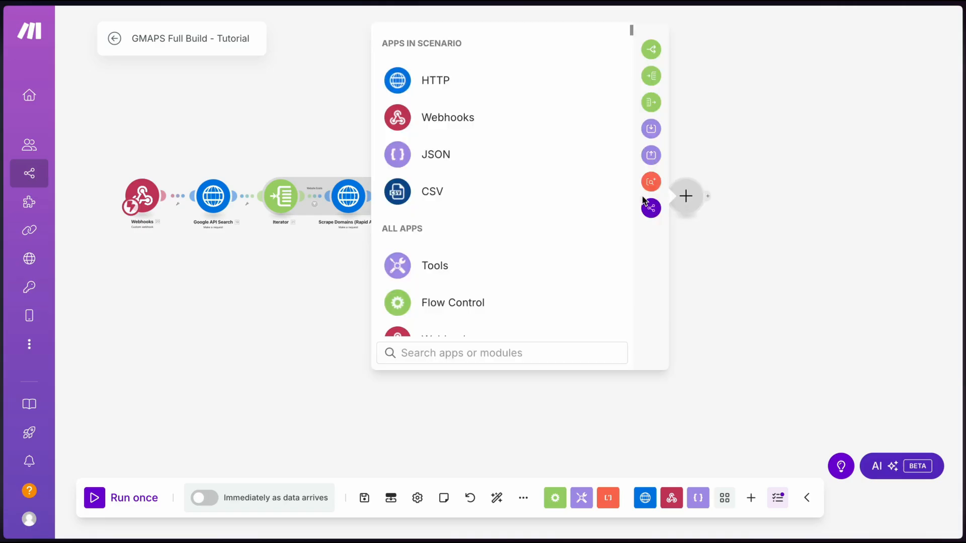
{"action": "type", "text": "csv"}
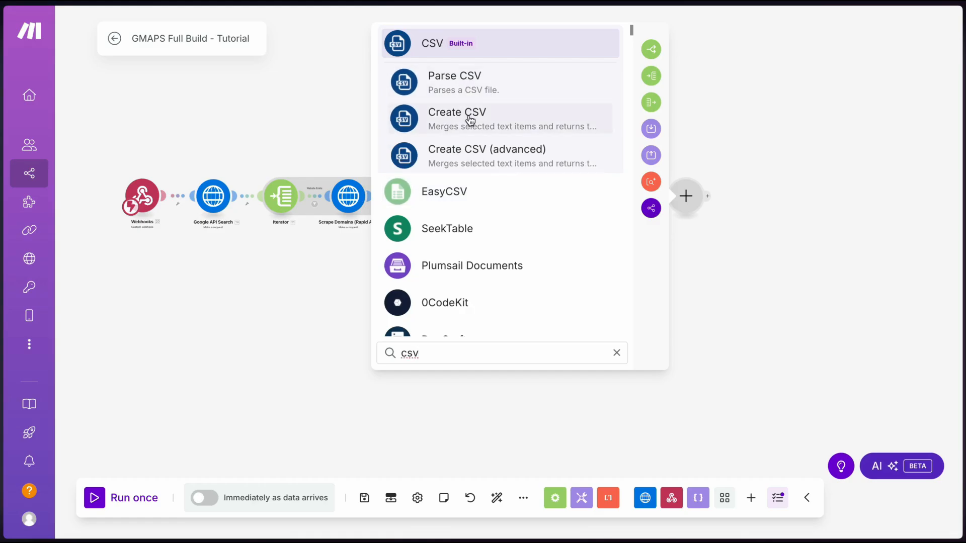
{"action": "left_click", "coordinate": [421, 123]}
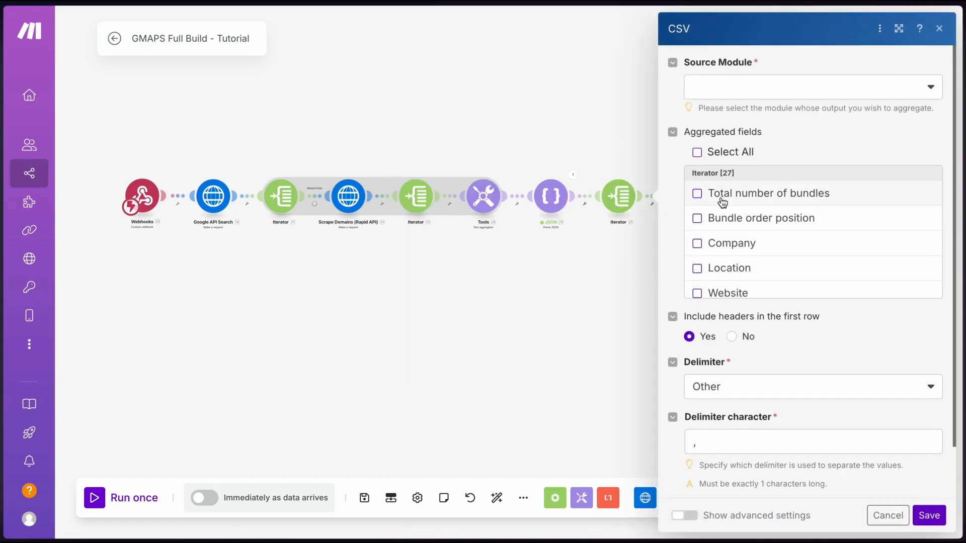
{"action": "left_click", "coordinate": [733, 92]}
{"action": "left_click", "coordinate": [726, 112]}
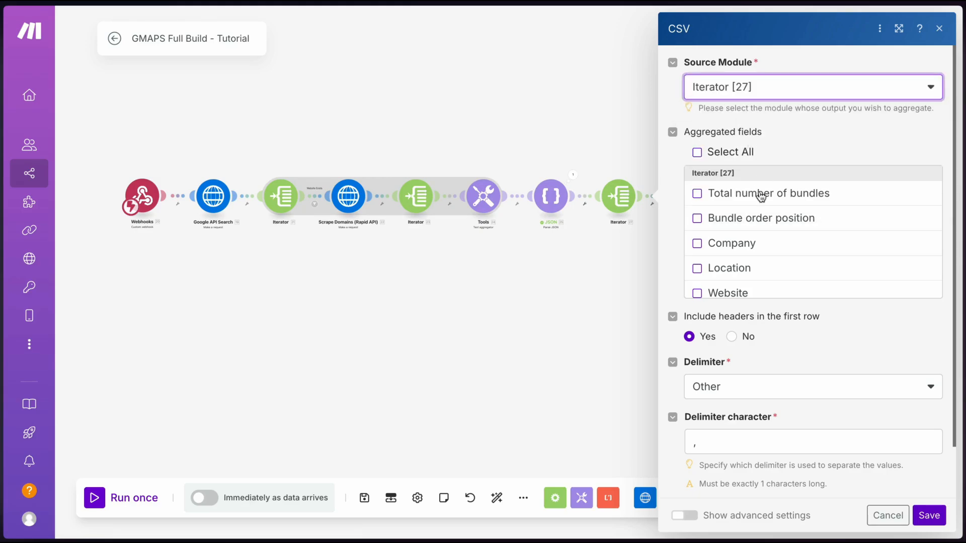
Include Company, Location, Website, Phone_1, Email, Facebook and Instagram, then save the scenario anyway
{"action": "scroll", "coordinate": [725, 259], "scroll_direction": "down", "scroll_amount": 1}
{"action": "left_click", "coordinate": [725, 237]}
{"action": "left_click", "coordinate": [727, 255]}
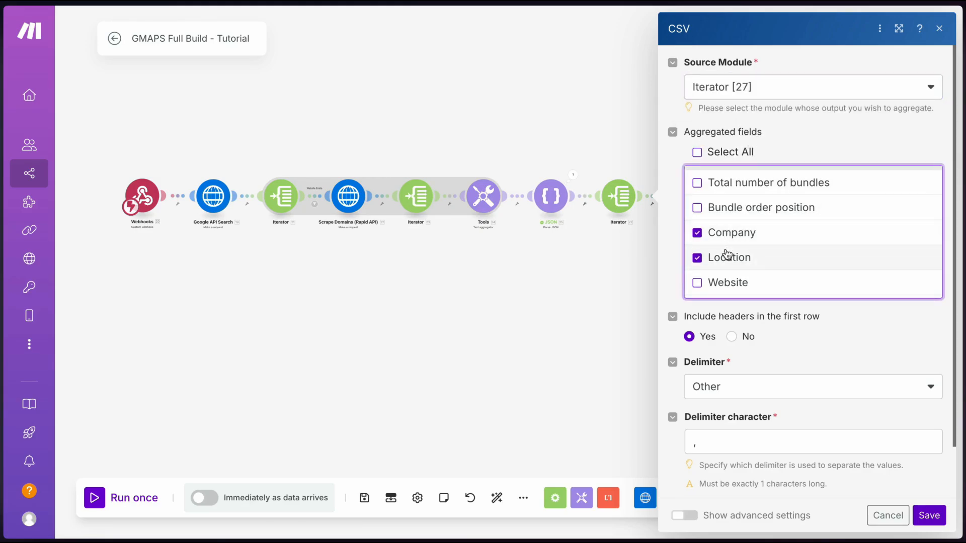
{"action": "scroll", "coordinate": [727, 254], "scroll_direction": "down", "scroll_amount": 1}
{"action": "left_click", "coordinate": [727, 254]}
{"action": "scroll", "coordinate": [727, 254], "scroll_direction": "down", "scroll_amount": 1}
{"action": "left_click", "coordinate": [727, 254]}
{"action": "scroll", "coordinate": [727, 254], "scroll_direction": "down", "scroll_amount": 1}
{"action": "left_click", "coordinate": [727, 256]}
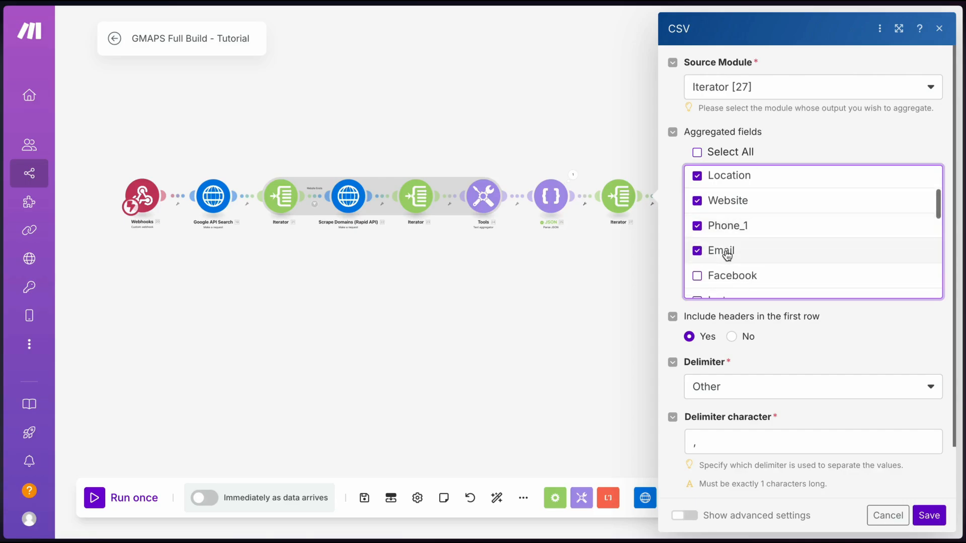
{"action": "scroll", "coordinate": [727, 256], "scroll_direction": "down", "scroll_amount": 1}
{"action": "left_click", "coordinate": [726, 254]}
{"action": "left_click", "coordinate": [725, 267]}
{"action": "scroll", "coordinate": [725, 268], "scroll_direction": "down", "scroll_amount": 3}
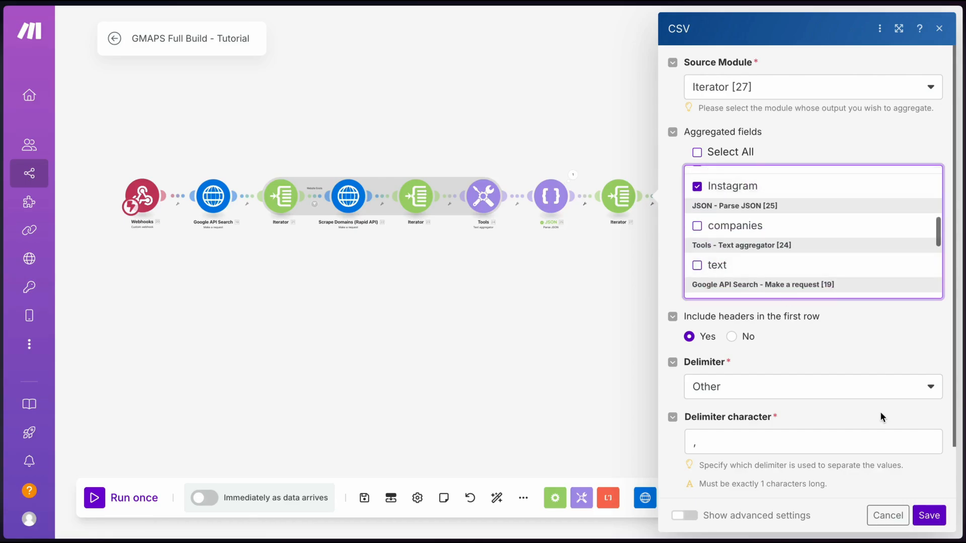
{"action": "left_click", "coordinate": [929, 517]}
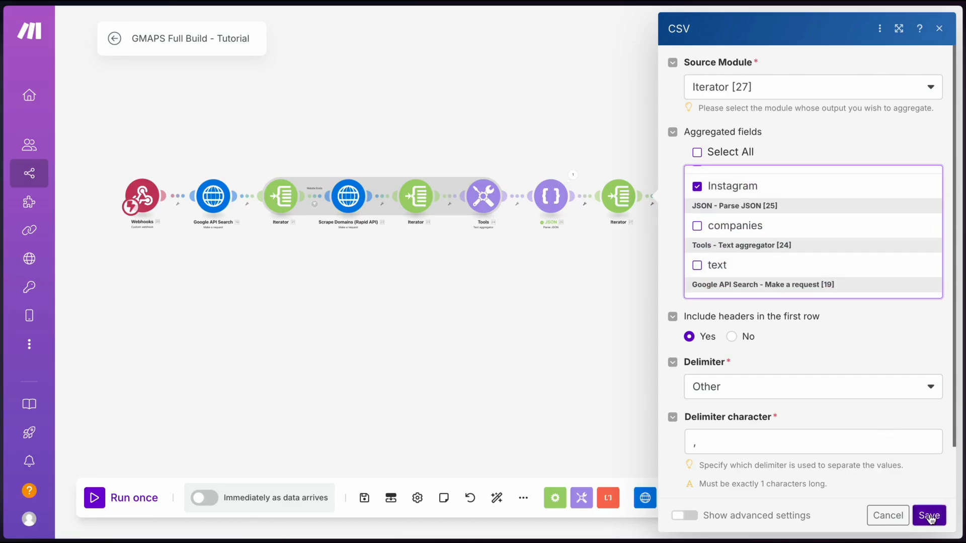
{"action": "left_click", "coordinate": [364, 498]}
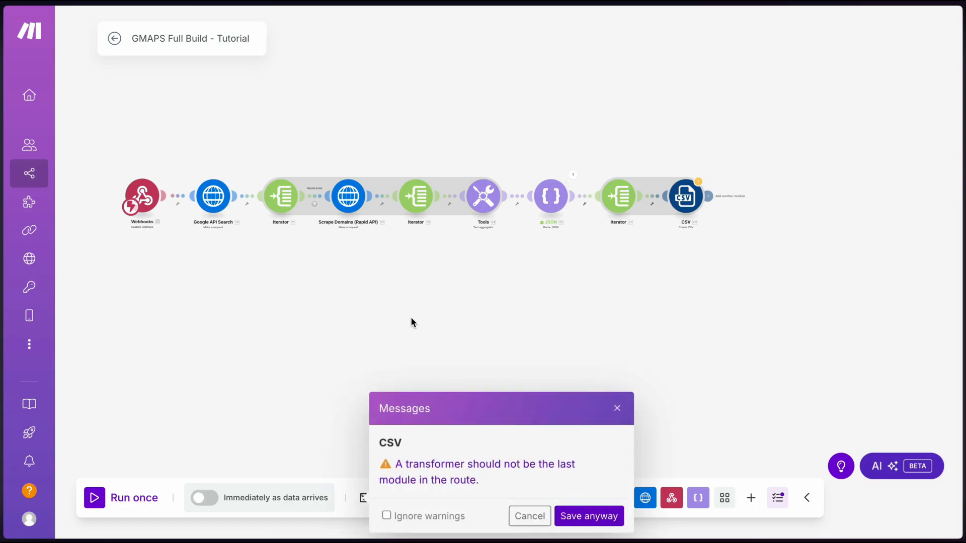
{"action": "left_click", "coordinate": [569, 513]}
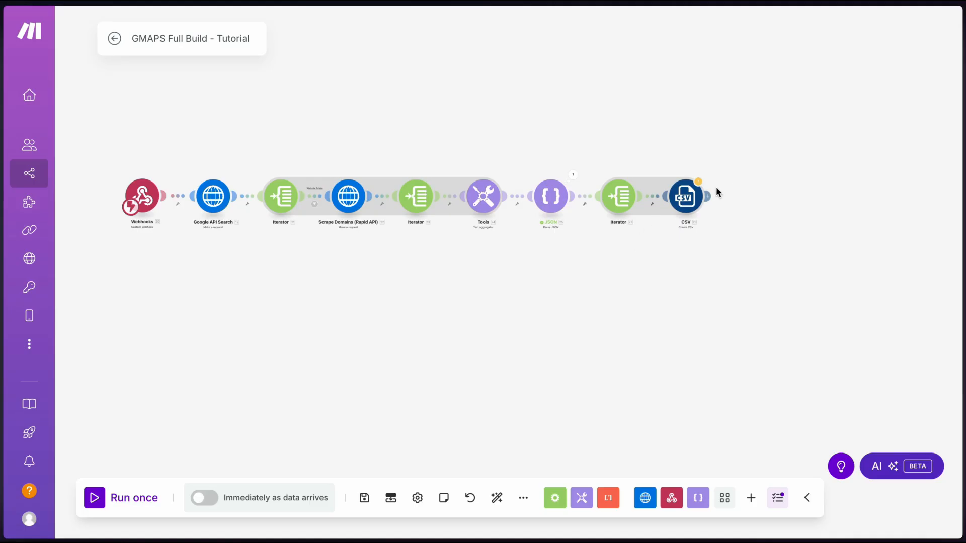
{"action": "left_click", "coordinate": [753, 195]}
{"action": "type", "text": "http"}
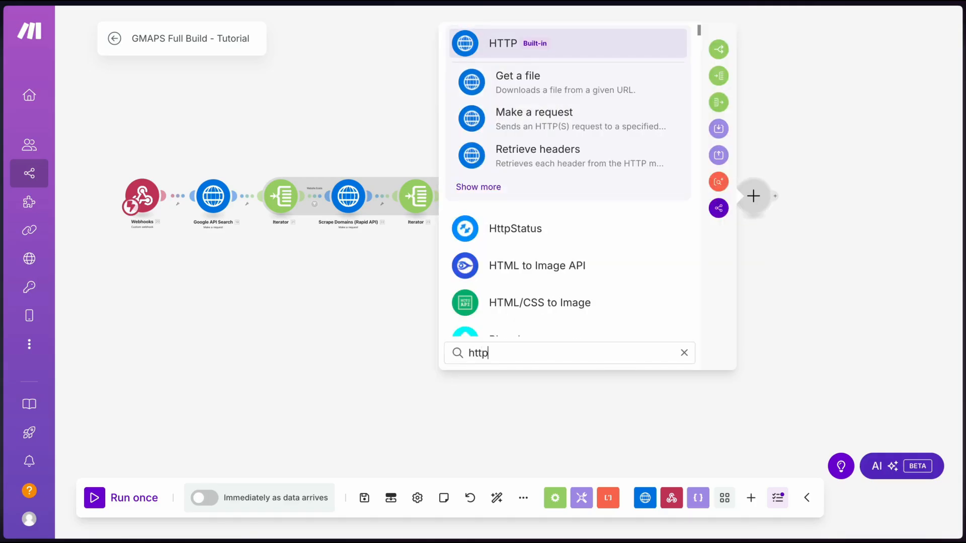
{"action": "left_click", "coordinate": [519, 121]}
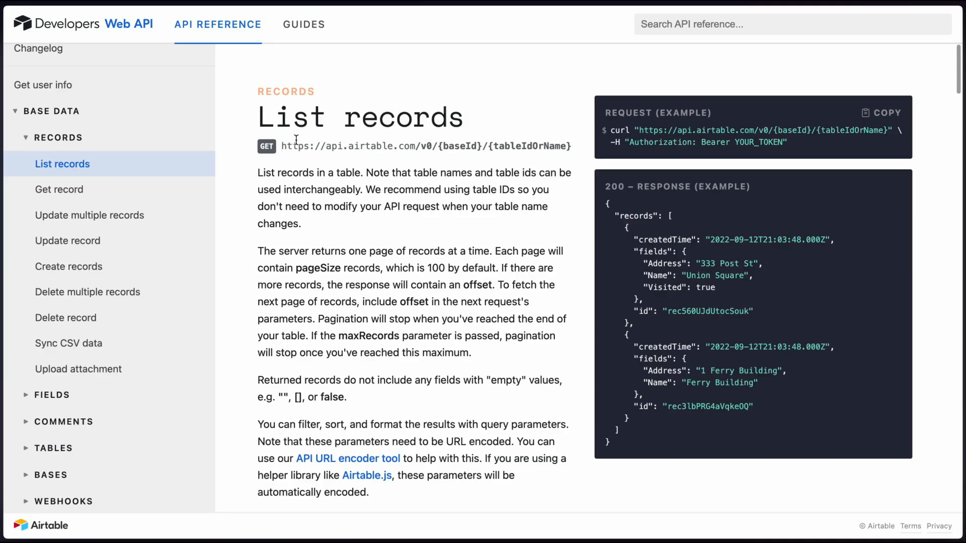
{"action": "left_click_drag", "start_coordinate": [281, 147], "coordinate": [573, 147]}
{"action": "key", "text": "super+c"}
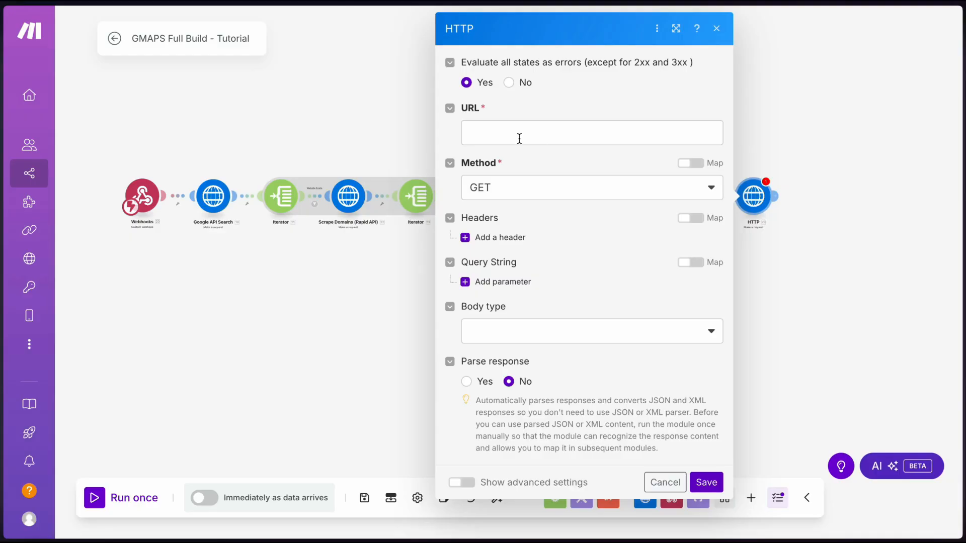
{"action": "left_click", "coordinate": [518, 138]}
{"action": "key", "text": "super+v"}
Turn on Parse response and replace {baseId}/{tableIdOrName} in the URL with the copied Airtable base and table IDs
{"action": "left_click", "coordinate": [557, 188]}
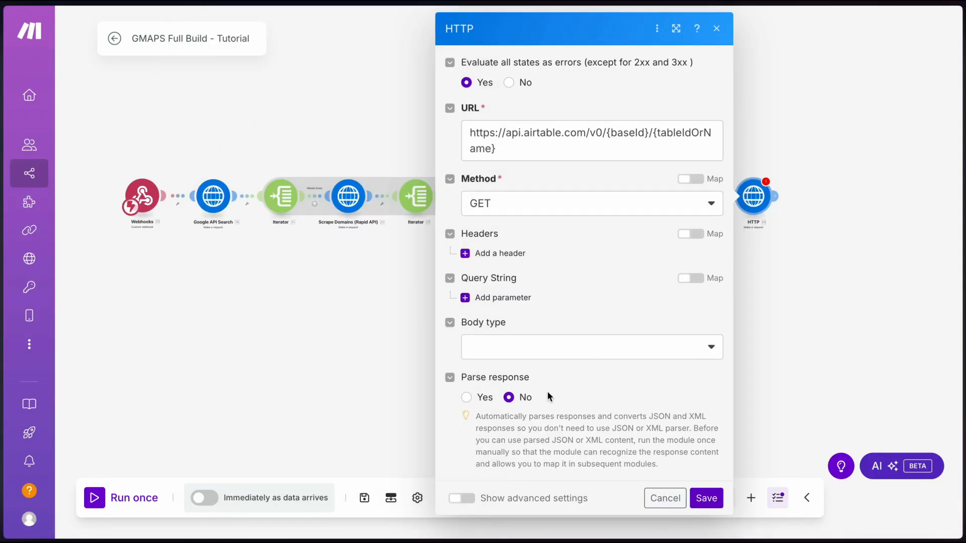
{"action": "left_click", "coordinate": [466, 397]}
{"action": "left_click_drag", "start_coordinate": [607, 133], "coordinate": [635, 146]}
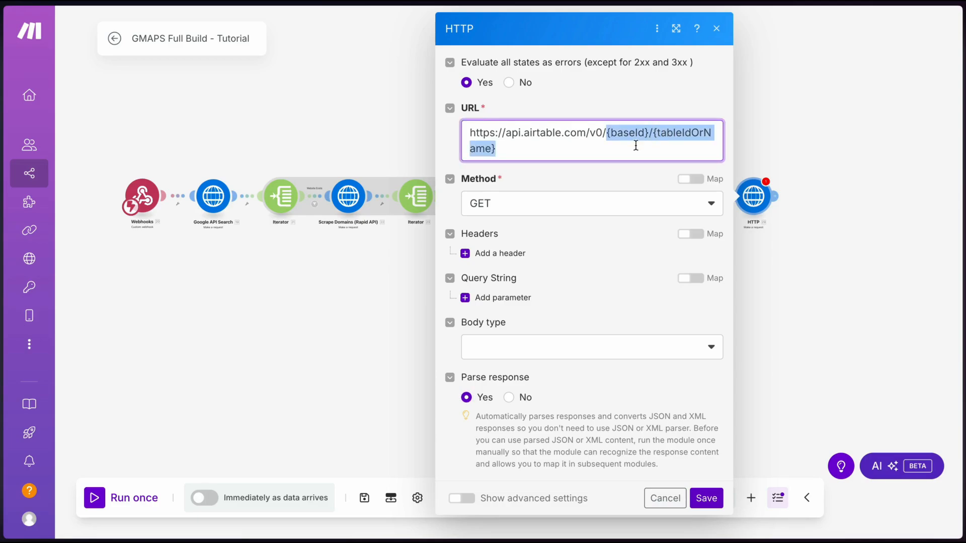
{"action": "left_click", "coordinate": [638, 146]}
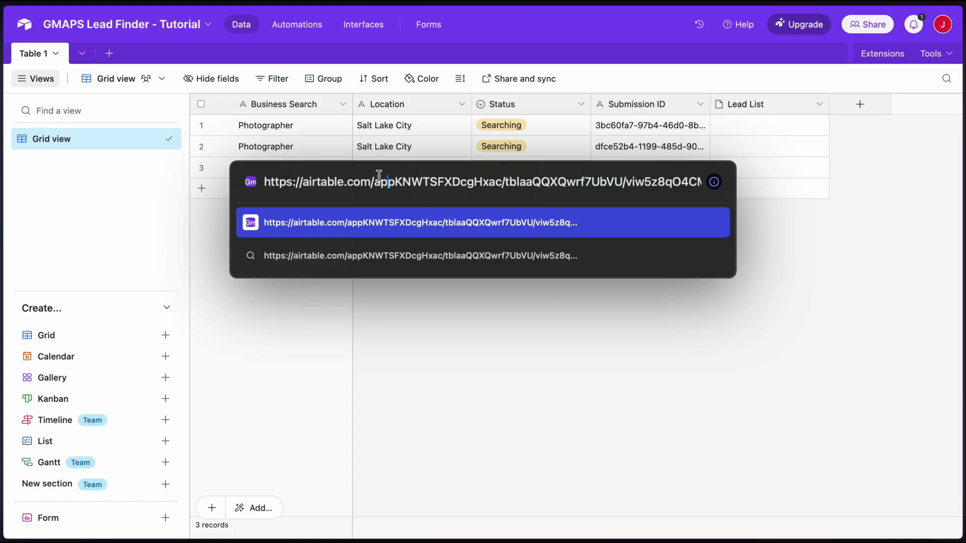
{"action": "left_click_drag", "start_coordinate": [374, 182], "coordinate": [453, 182]}
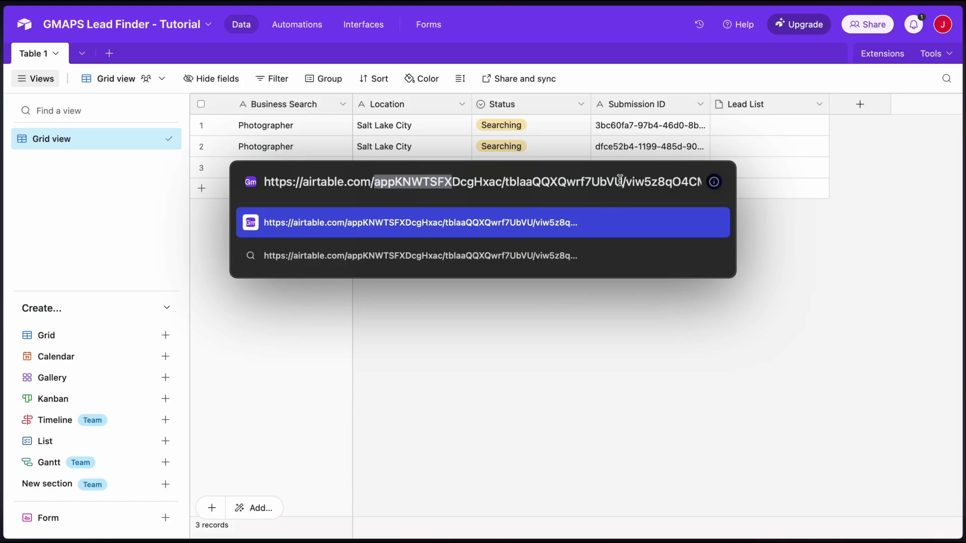
{"action": "left_click_drag", "start_coordinate": [623, 182], "coordinate": [373, 181]}
{"action": "key", "text": "ctrl+c"}
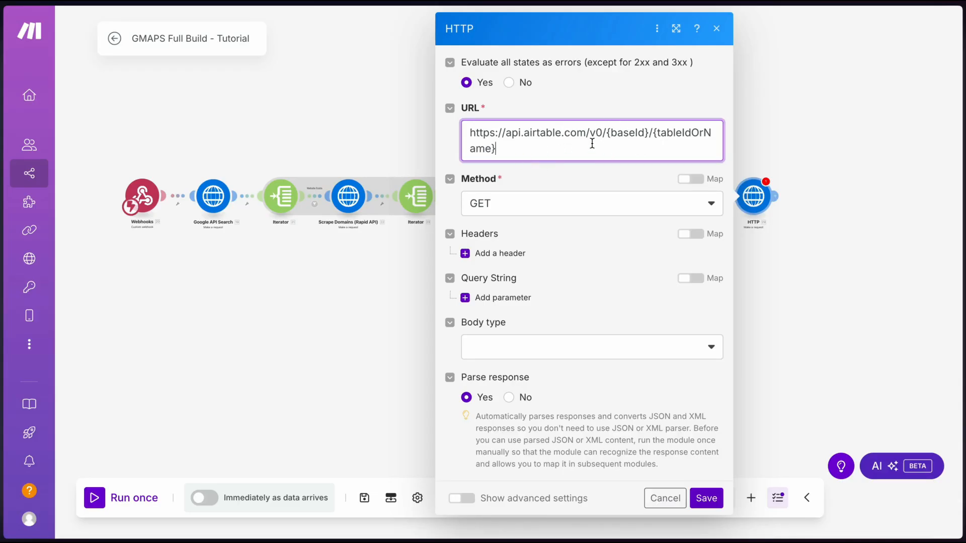
{"action": "left_click_drag", "start_coordinate": [498, 149], "coordinate": [605, 134]}
{"action": "key", "text": "BackSpace"}
{"action": "key", "text": "ctrl+v"}
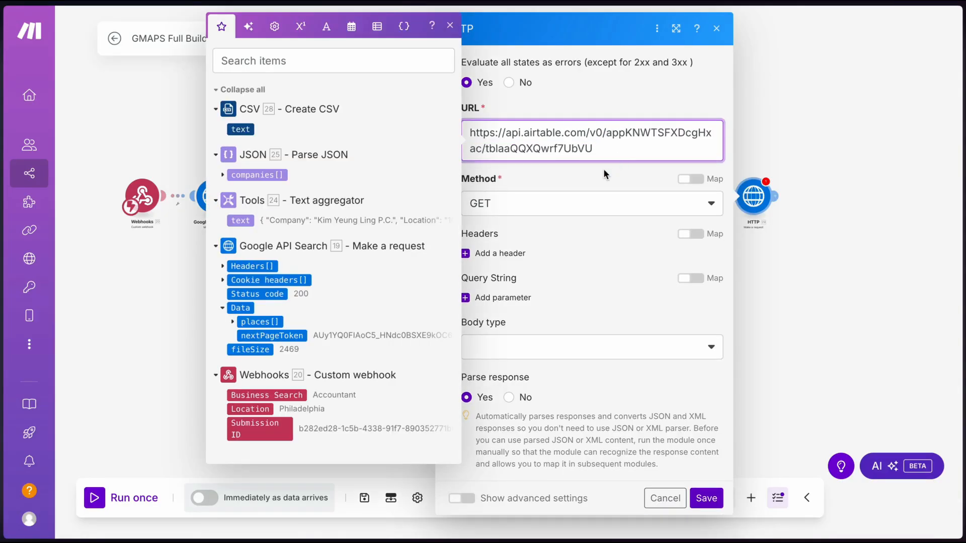
{"action": "left_click", "coordinate": [604, 171]}
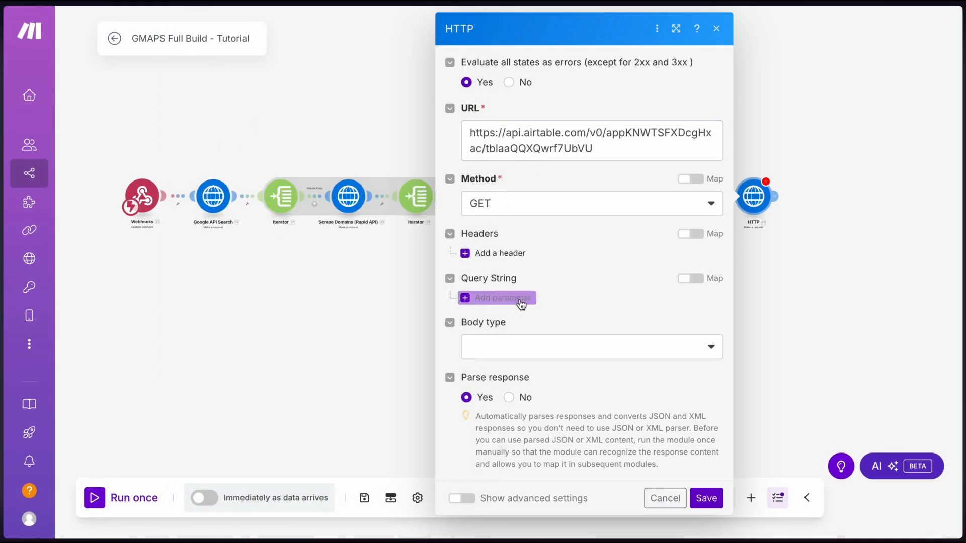
Add a filterByFormula query parameter whose value begins with {Submission ID
{"action": "left_click", "coordinate": [491, 298]}
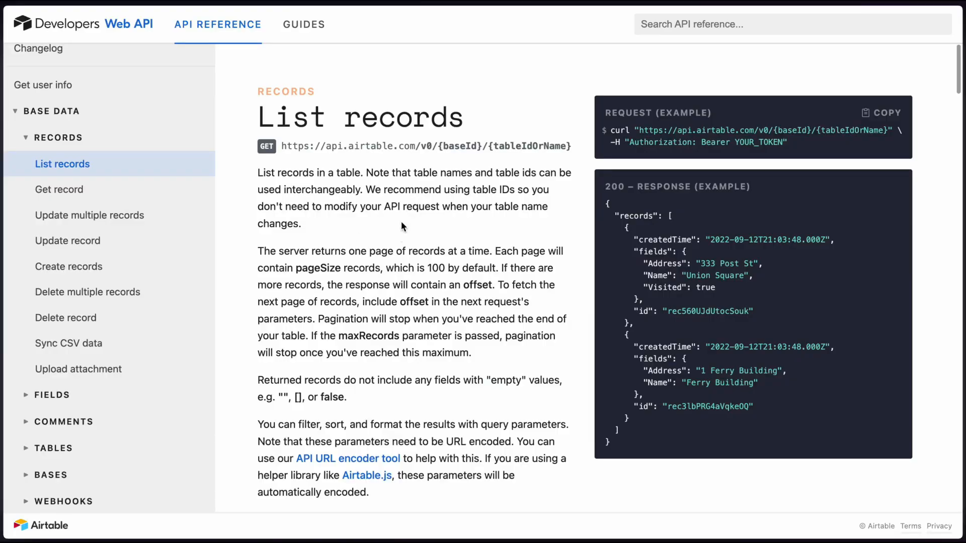
{"action": "scroll", "coordinate": [383, 221], "scroll_direction": "down", "scroll_amount": 10}
{"action": "scroll", "coordinate": [383, 224], "scroll_direction": "down", "scroll_amount": 20}
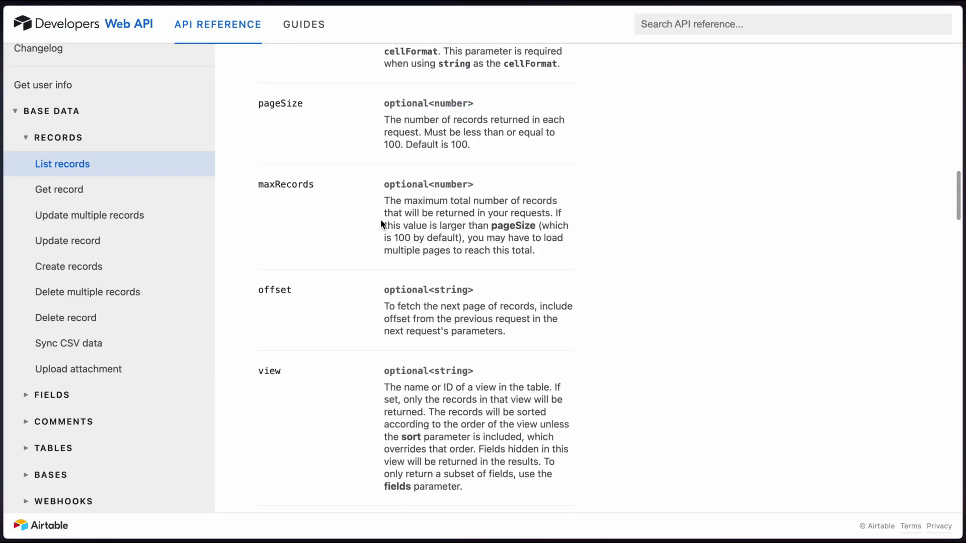
{"action": "scroll", "coordinate": [380, 221], "scroll_direction": "down", "scroll_amount": 2}
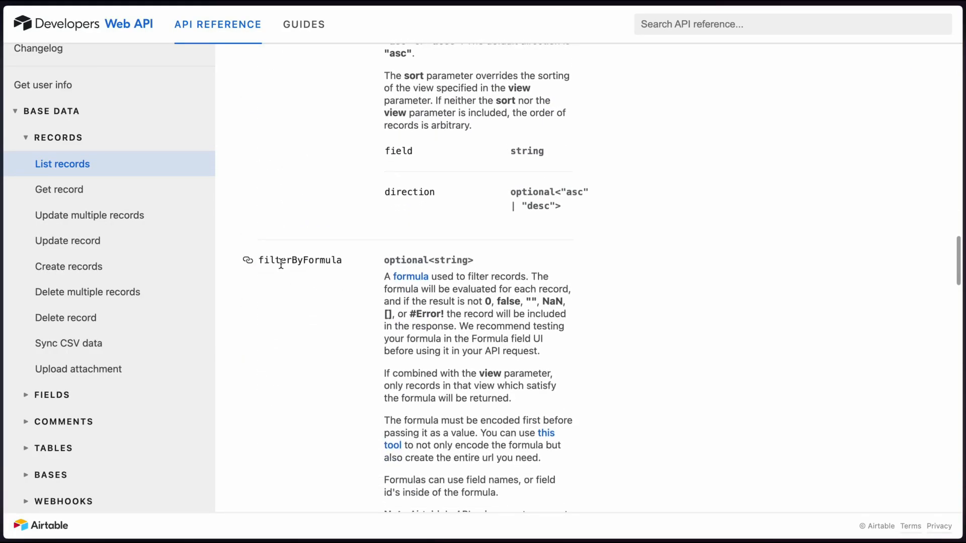
{"action": "double_click", "coordinate": [281, 260]}
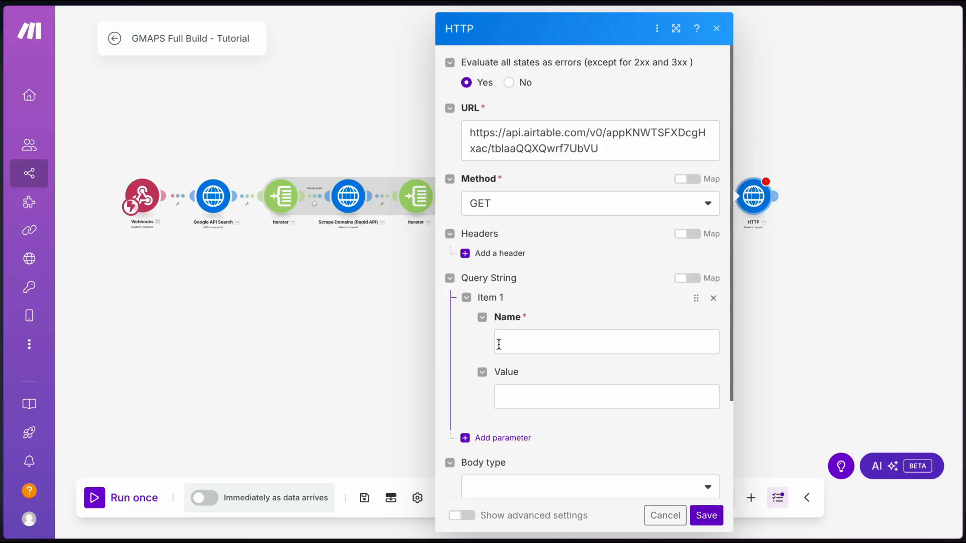
{"action": "type", "text": "filterByFormula"}
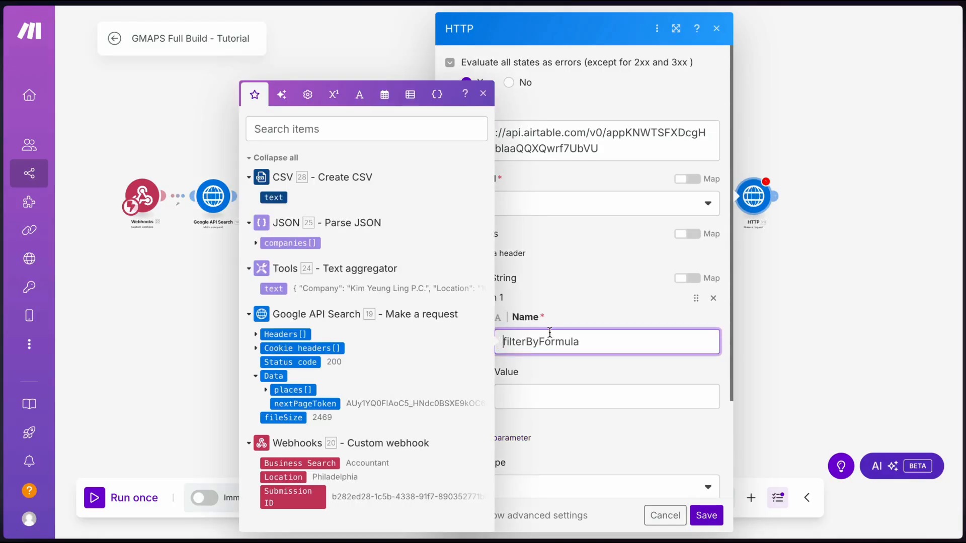
{"action": "left_click", "coordinate": [532, 397]}
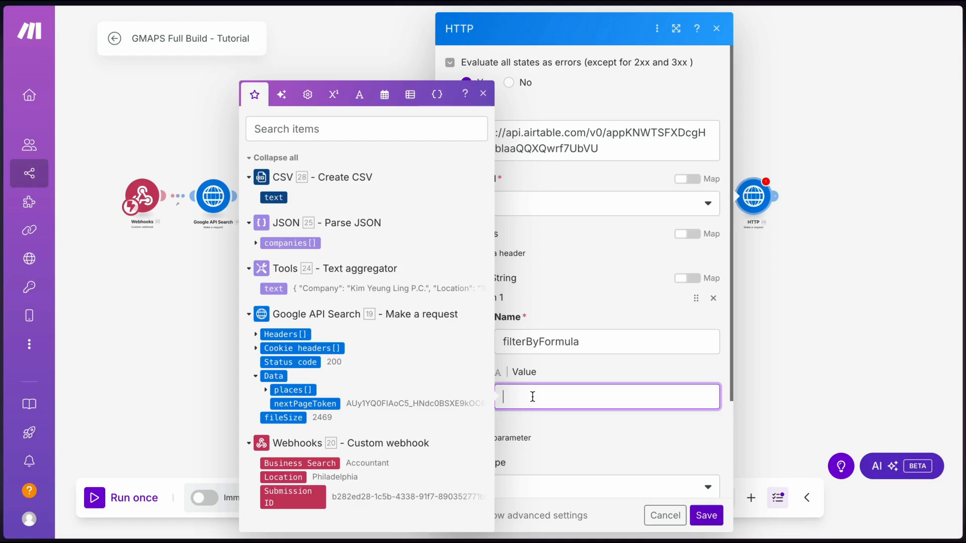
{"action": "type", "text": "{Submission ID"}
Complete the formula as {Submission ID} = "" with the webhook's Submission ID mapped between the quotes
{"action": "left_click", "coordinate": [545, 419]}
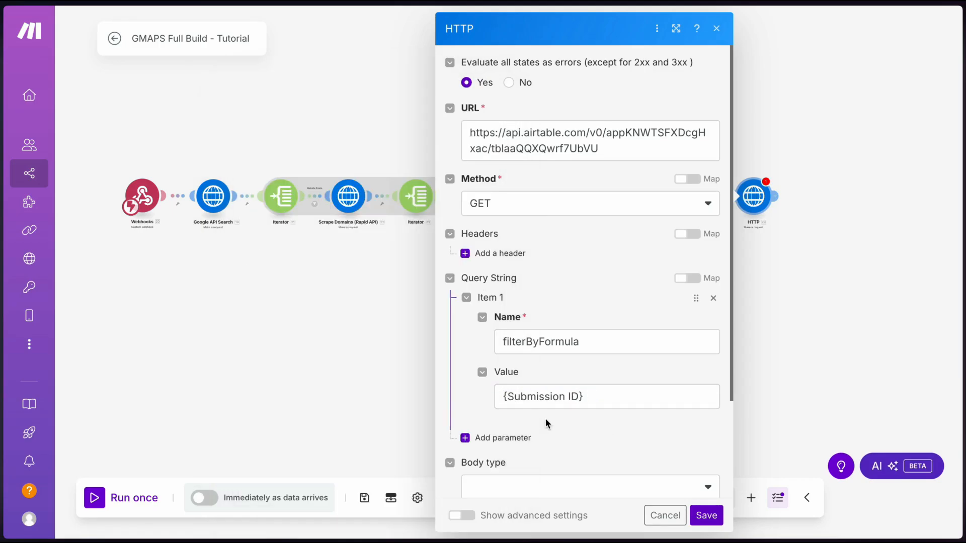
{"action": "left_click_drag", "start_coordinate": [507, 396], "coordinate": [578, 399]}
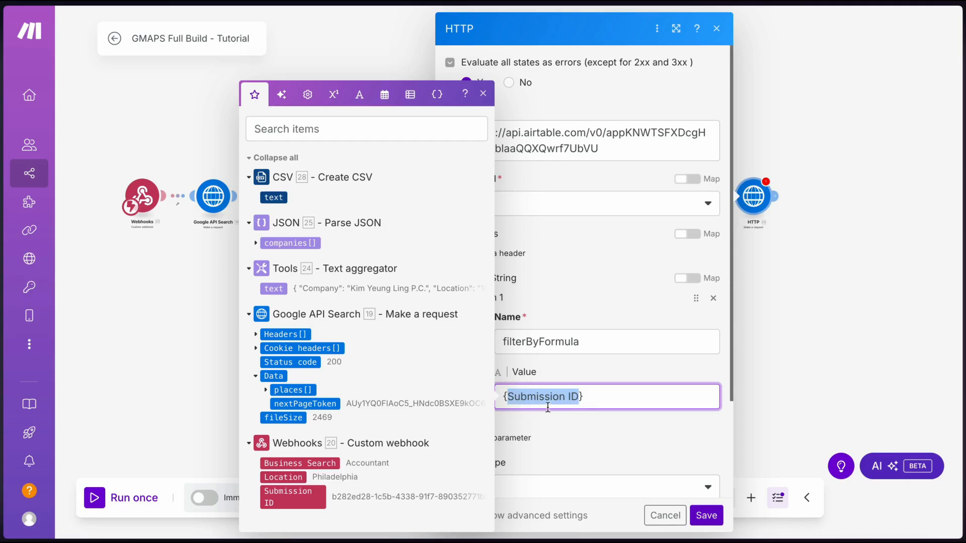
{"action": "left_click", "coordinate": [600, 400]}
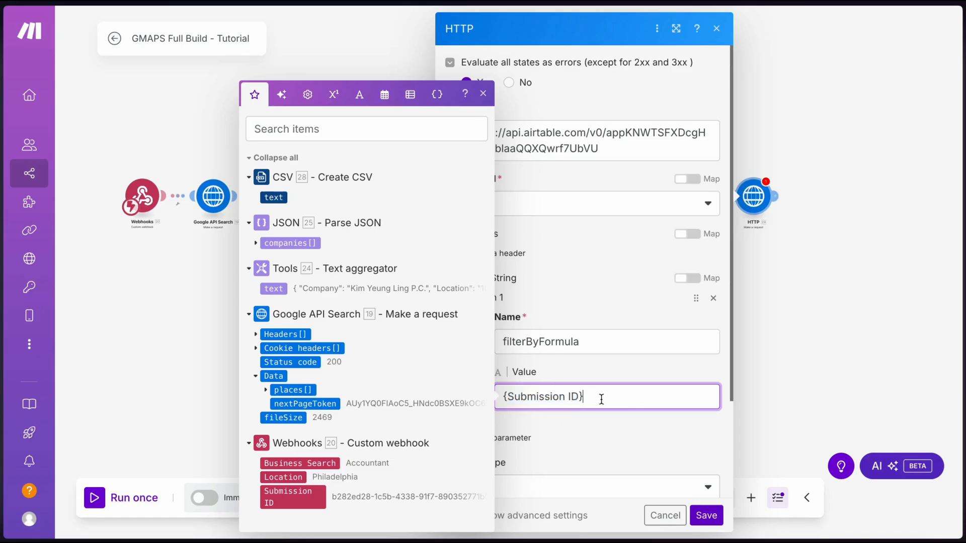
{"action": "type", "text": "= \"\""}
{"action": "left_click", "coordinate": [292, 497]}
{"action": "left_click", "coordinate": [546, 433]}
{"action": "scroll", "coordinate": [557, 379], "scroll_direction": "down", "scroll_amount": 2}
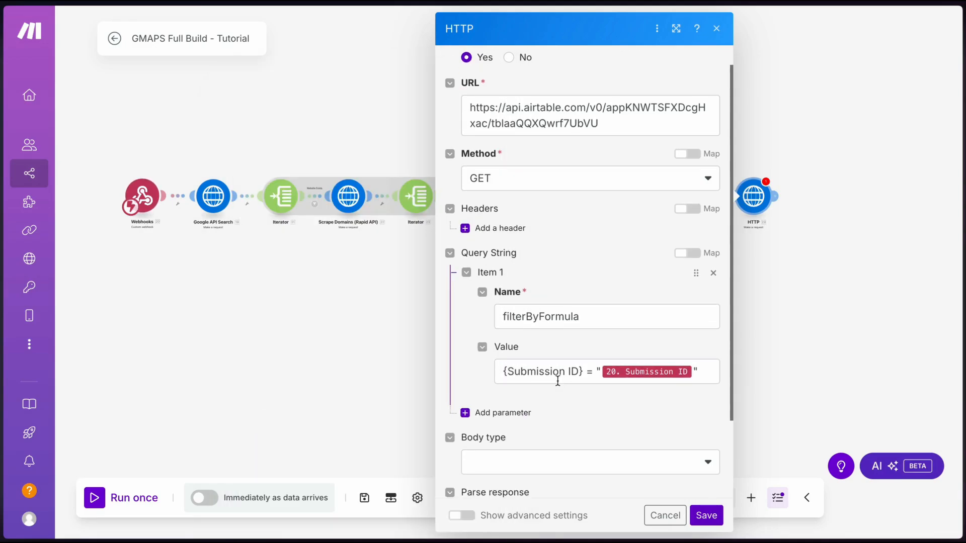
{"action": "scroll", "coordinate": [557, 379], "scroll_direction": "down", "scroll_amount": 2}
Add an Authorization header whose value is 'Bearer' followed by the pasted Airtable access token
{"action": "left_click", "coordinate": [490, 181]}
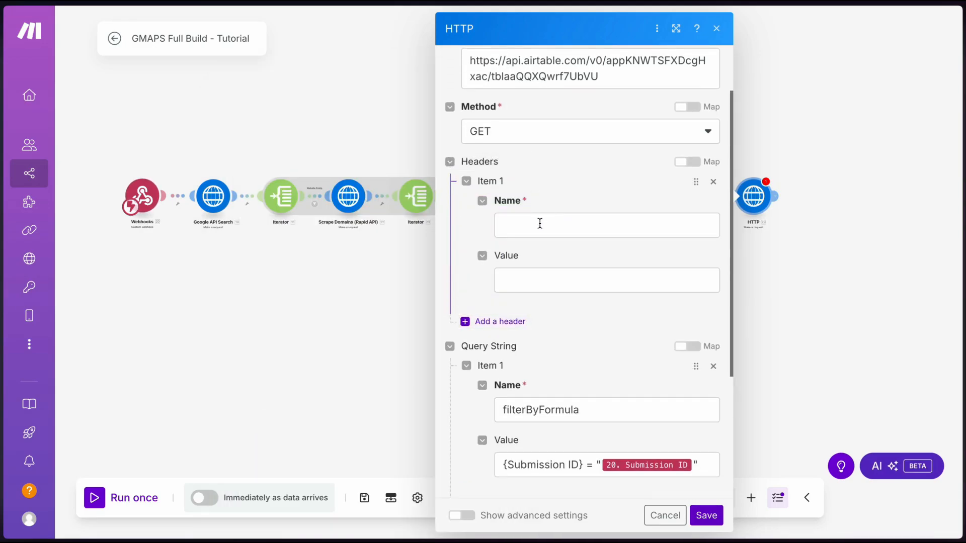
{"action": "left_click", "coordinate": [539, 223]}
{"action": "type", "text": "Auth"}
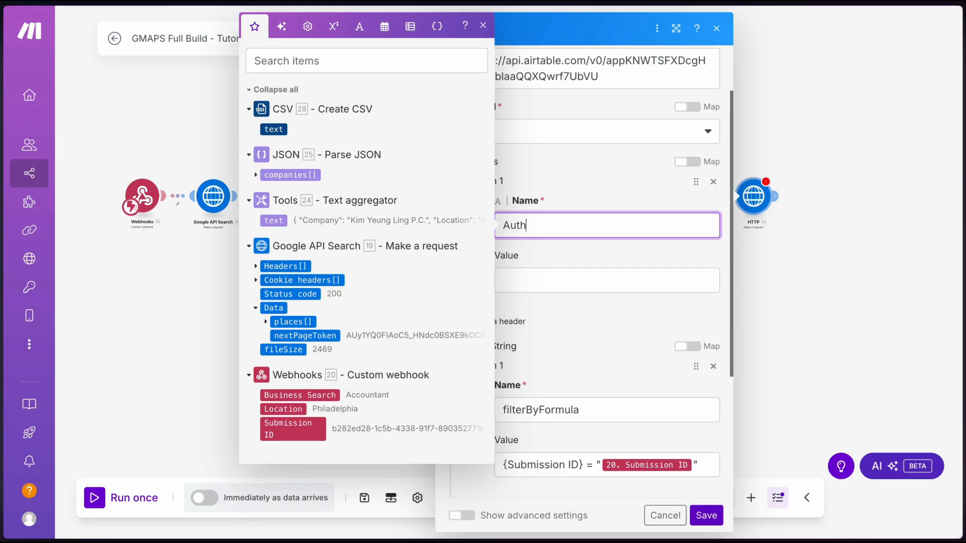
{"action": "type", "text": "porization"}
{"action": "left_click", "coordinate": [545, 280]}
{"action": "type", "text": "Bearer"}
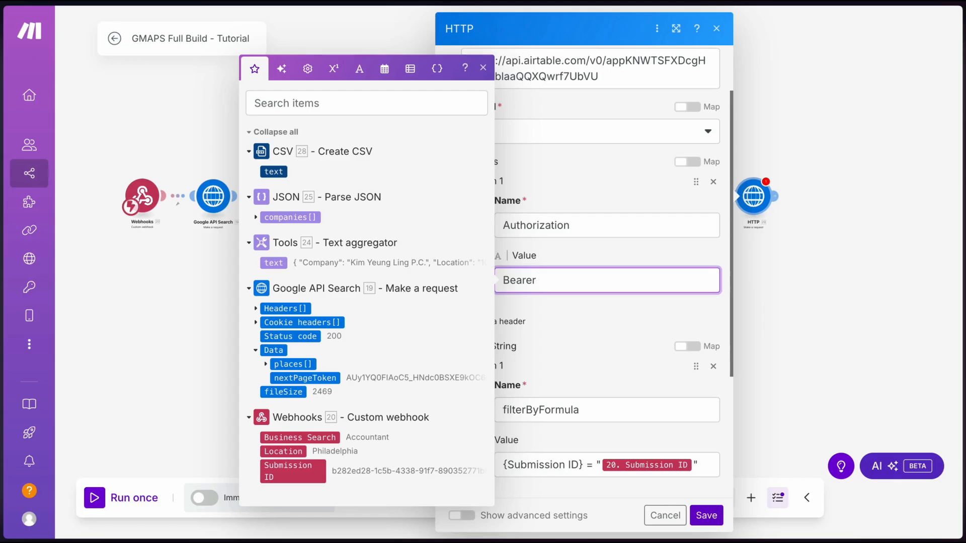
{"action": "left_click", "coordinate": [558, 251]}
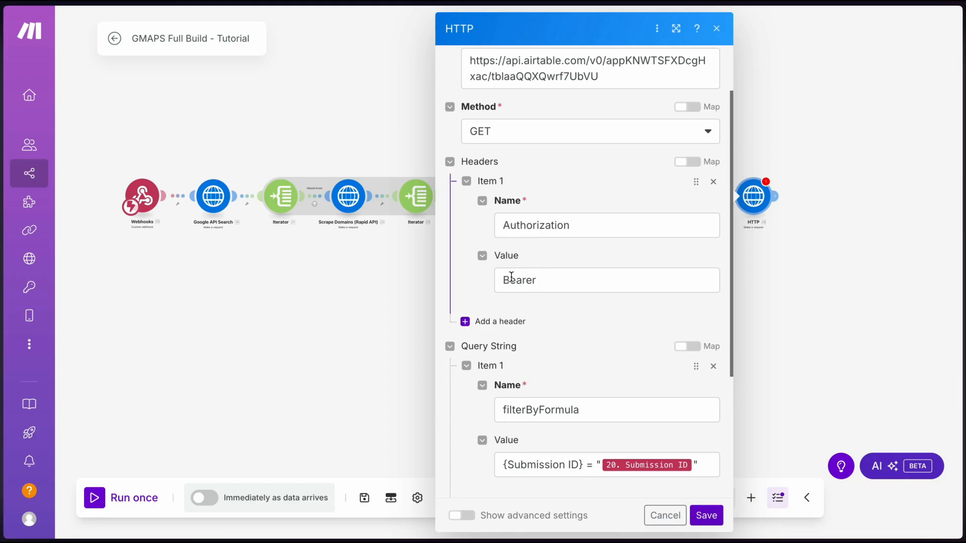
{"action": "left_click", "coordinate": [549, 278]}
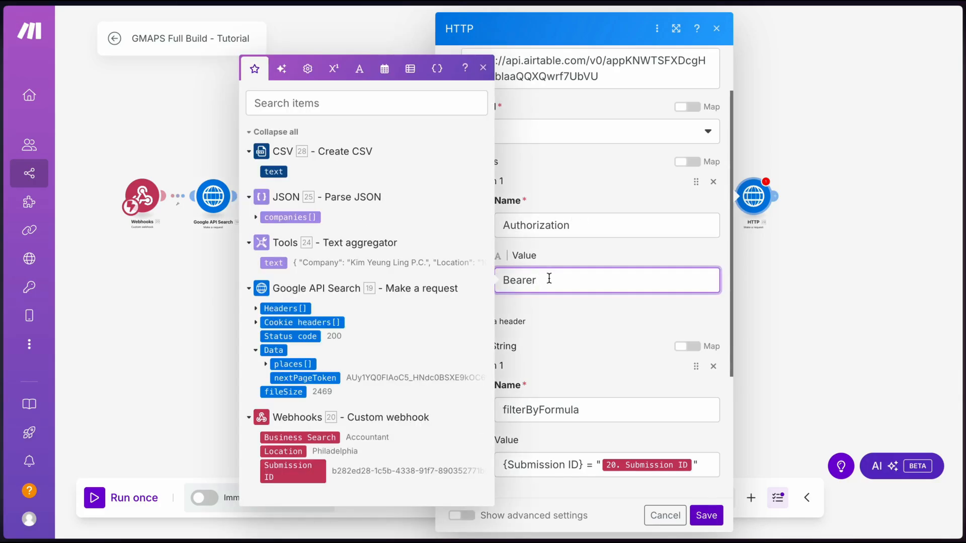
{"action": "key", "text": "ctrl+v"}
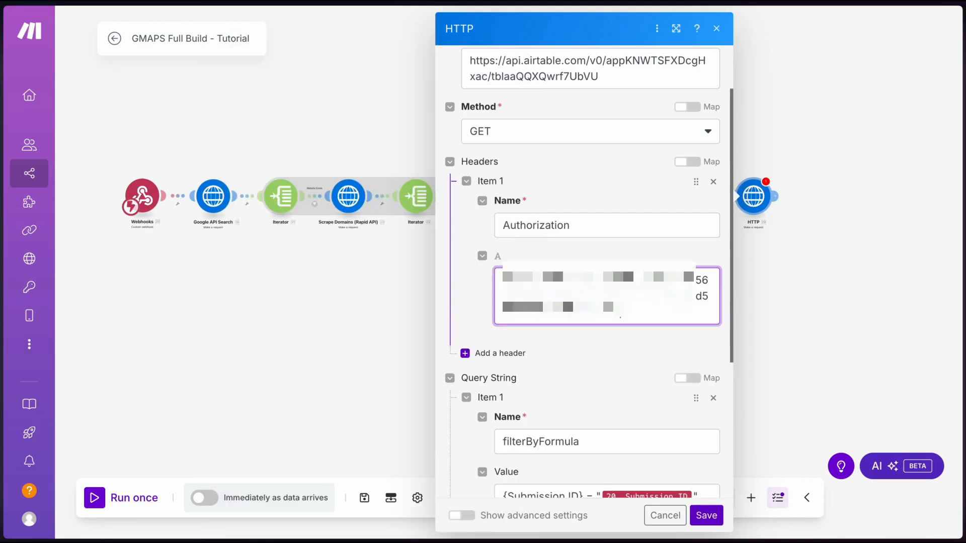
Save the HTTP module and copy the Philadelphia Accountant row's Submission ID from the Airtable grid
{"action": "left_click", "coordinate": [705, 514]}
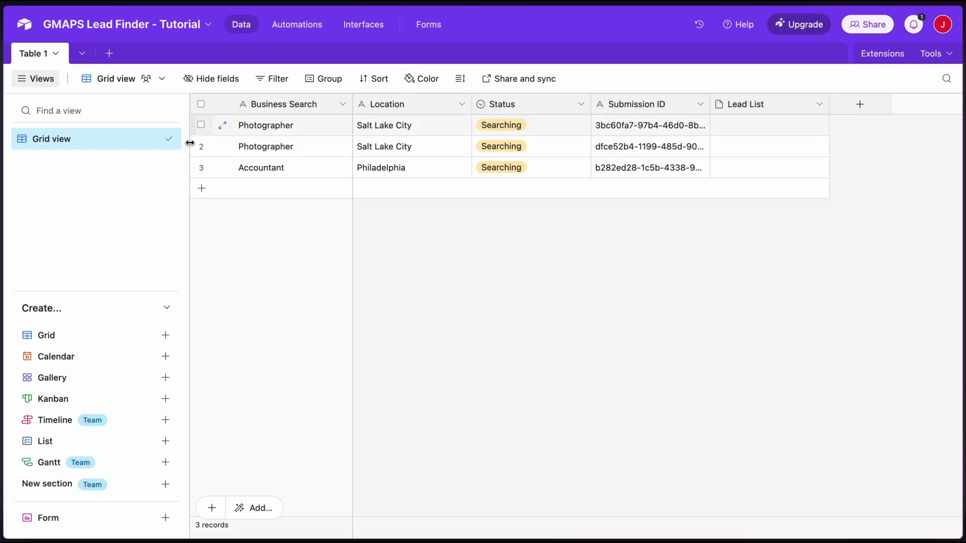
{"action": "left_click", "coordinate": [624, 171]}
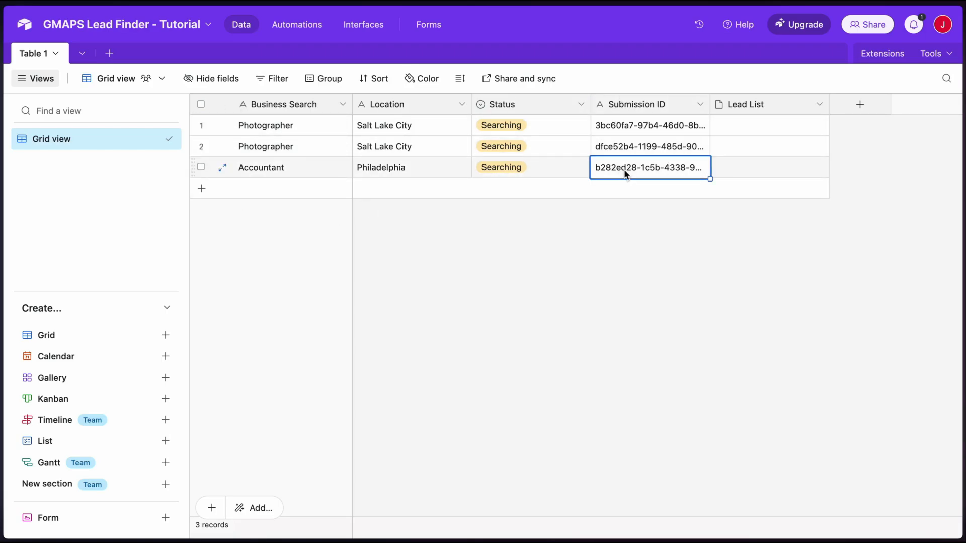
{"action": "key", "text": "ctrl+c"}
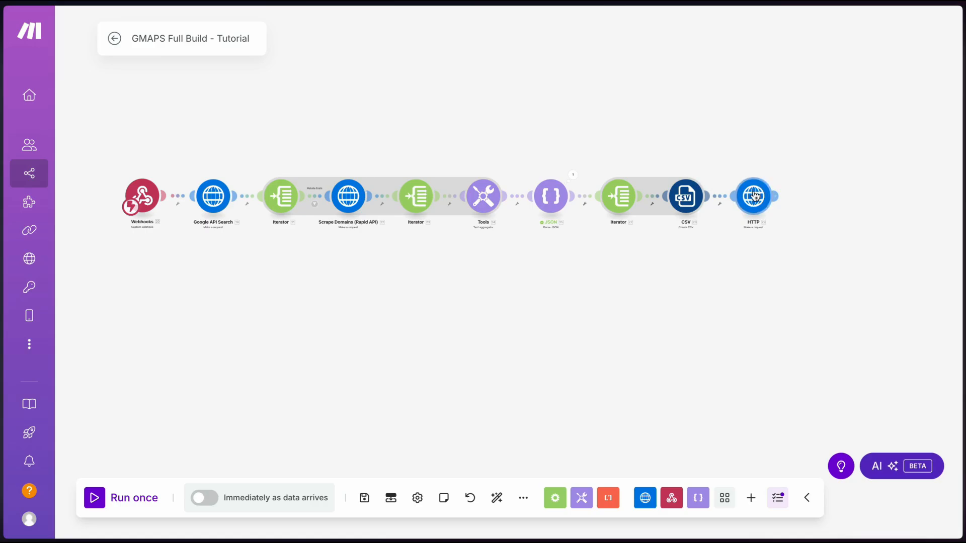
Run only the HTTP module with the pasted Submission ID and expand the returned Data records
{"action": "right_click", "coordinate": [754, 196]}
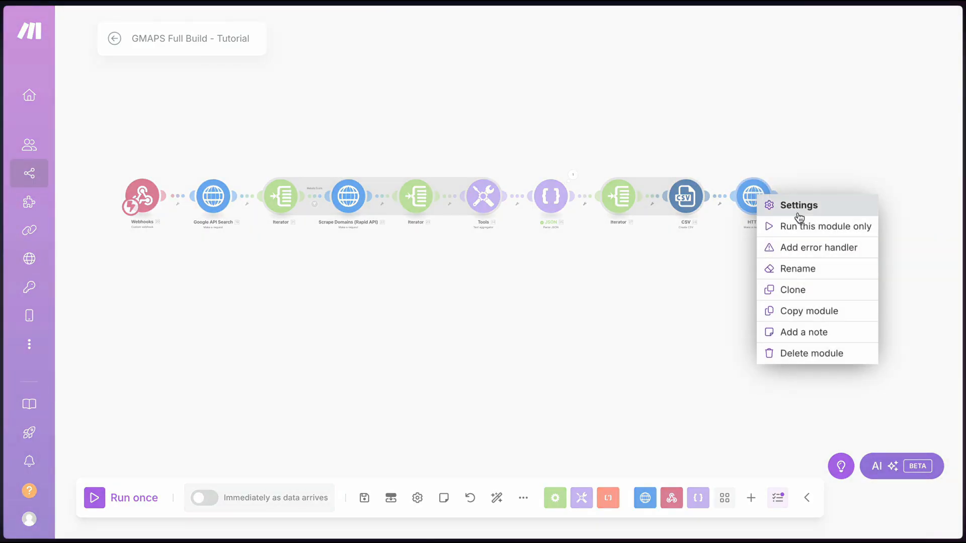
{"action": "left_click", "coordinate": [799, 221]}
{"action": "left_click", "coordinate": [539, 416]}
{"action": "key", "text": "ctrl+v"}
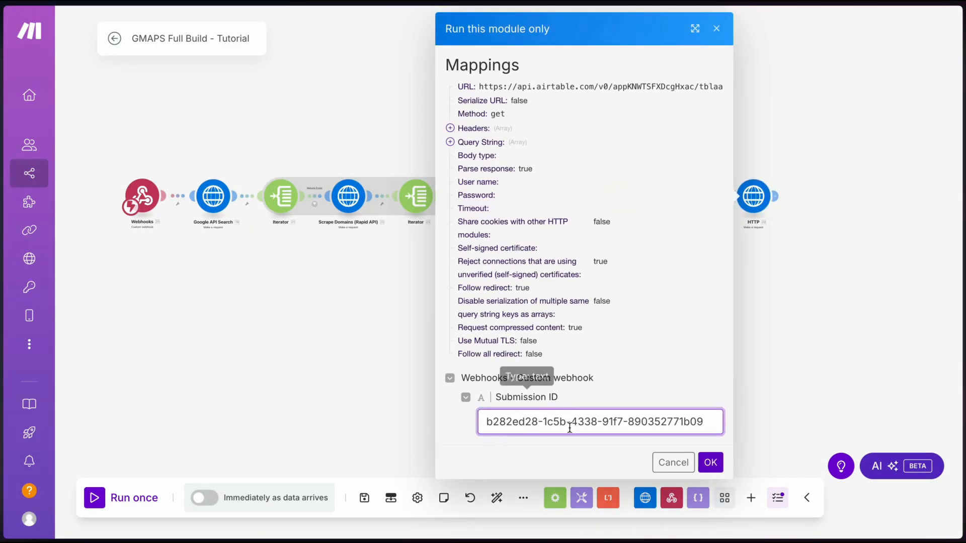
{"action": "left_click", "coordinate": [710, 462]}
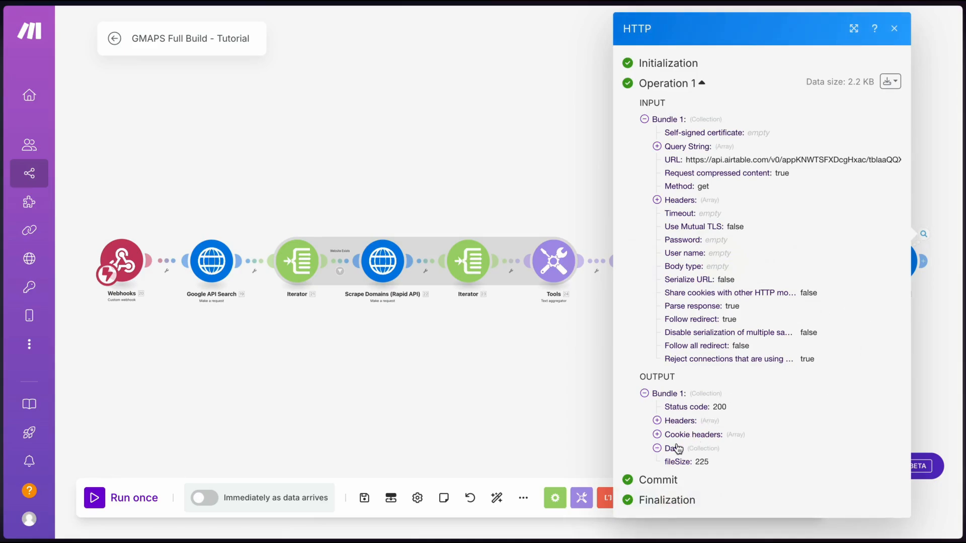
{"action": "left_click", "coordinate": [677, 447]}
{"action": "left_click", "coordinate": [674, 461]}
{"action": "scroll", "coordinate": [677, 459], "scroll_direction": "down", "scroll_amount": 1}
{"action": "left_click", "coordinate": [678, 461]}
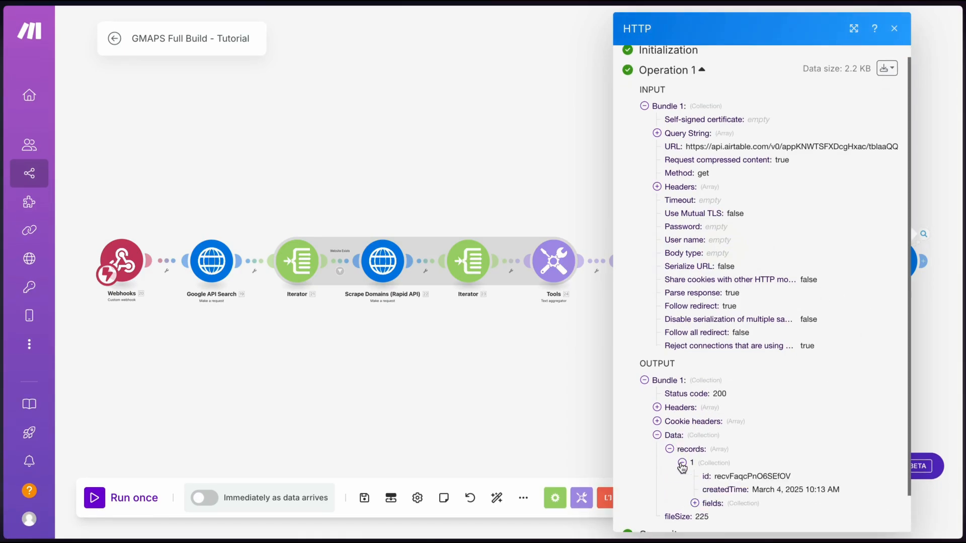
{"action": "scroll", "coordinate": [704, 448], "scroll_direction": "down", "scroll_amount": 1}
{"action": "left_click", "coordinate": [712, 463]}
{"action": "scroll", "coordinate": [654, 402], "scroll_direction": "down", "scroll_amount": 3}
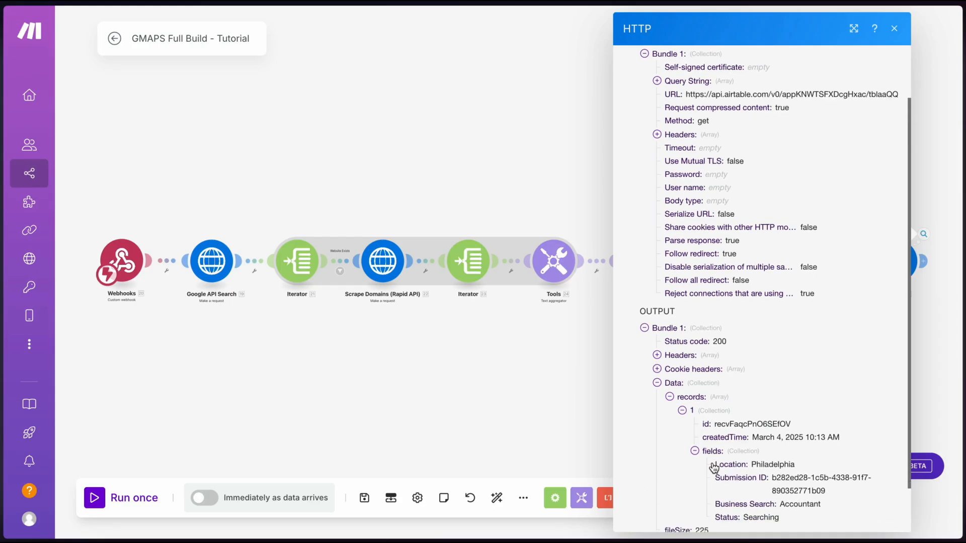
Reopen the run output to recheck the returned Accountant, Philadelphia record with status 200
{"action": "left_click", "coordinate": [613, 397]}
{"action": "left_click_drag", "start_coordinate": [875, 232], "coordinate": [566, 179]}
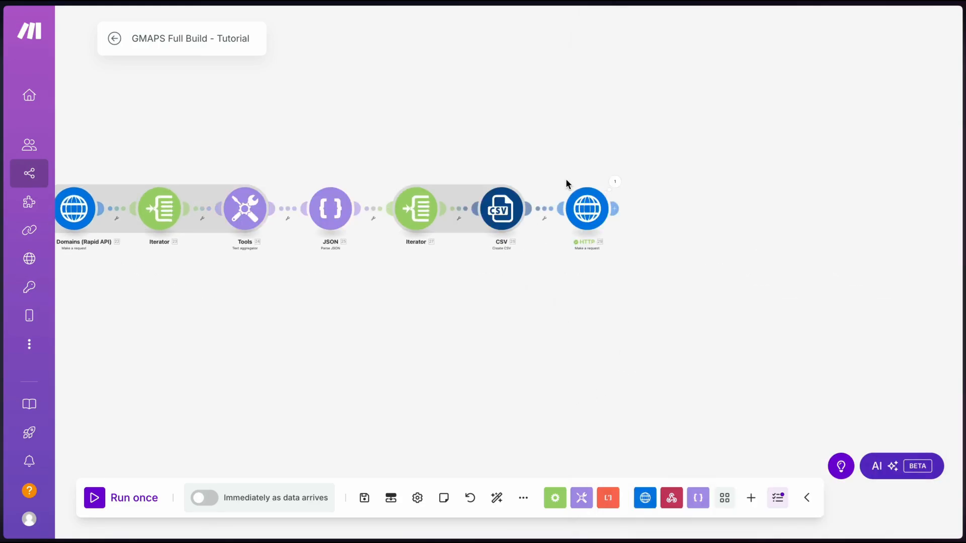
{"action": "left_click", "coordinate": [614, 183]}
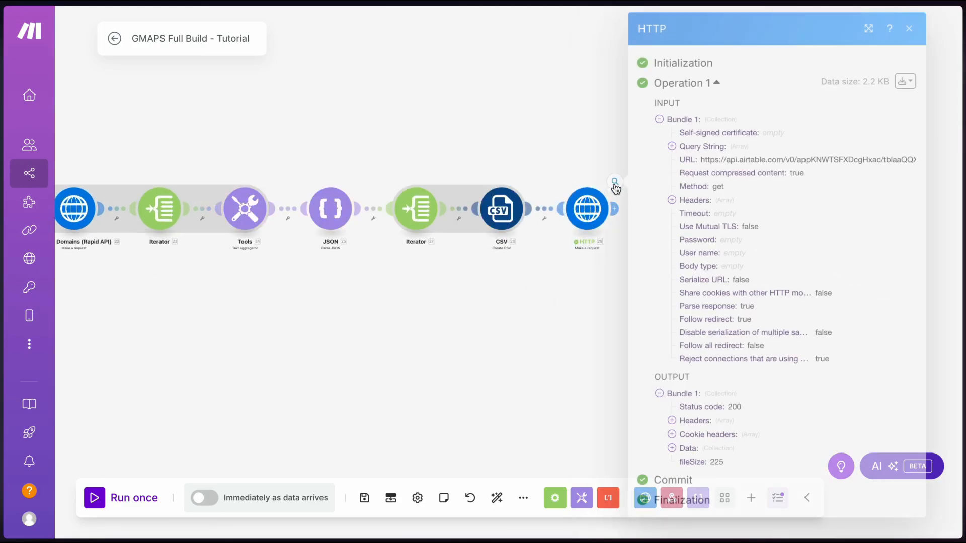
{"action": "left_click", "coordinate": [684, 448]}
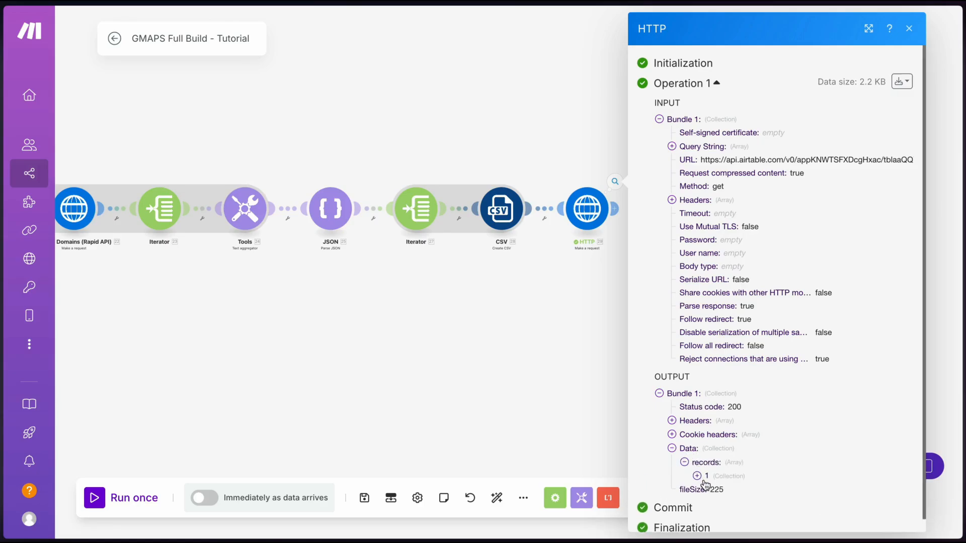
{"action": "left_click", "coordinate": [705, 480]}
{"action": "scroll", "coordinate": [705, 483], "scroll_direction": "down", "scroll_amount": 1}
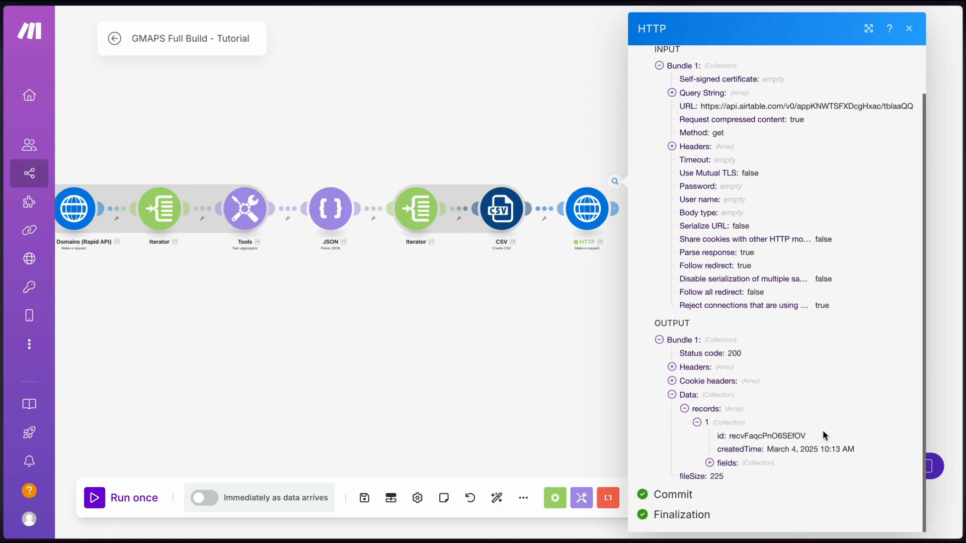
{"action": "left_click", "coordinate": [543, 349]}
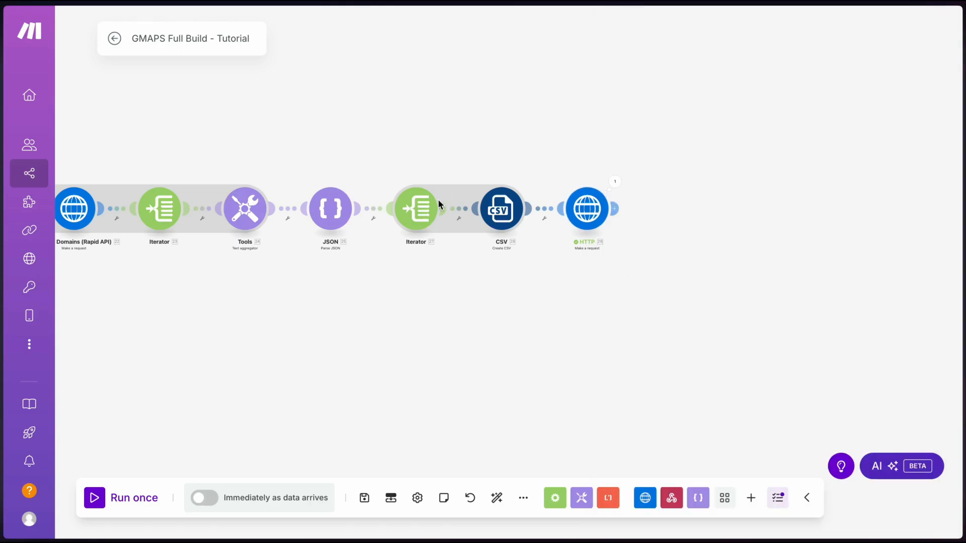
Select the Upload attachment endpoint URL in Airtable's docs and duplicate the last HTTP module
{"action": "left_click", "coordinate": [339, 315]}
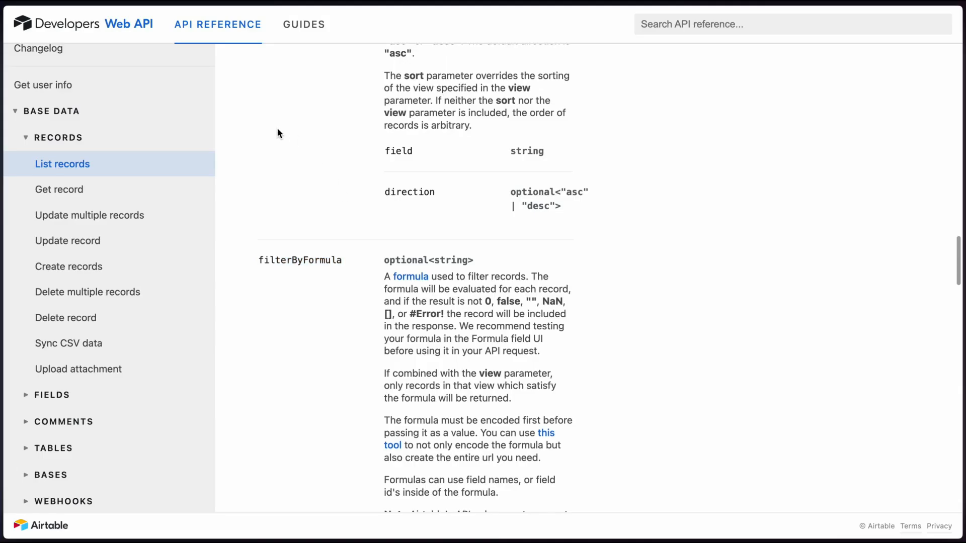
{"action": "left_click", "coordinate": [99, 369]}
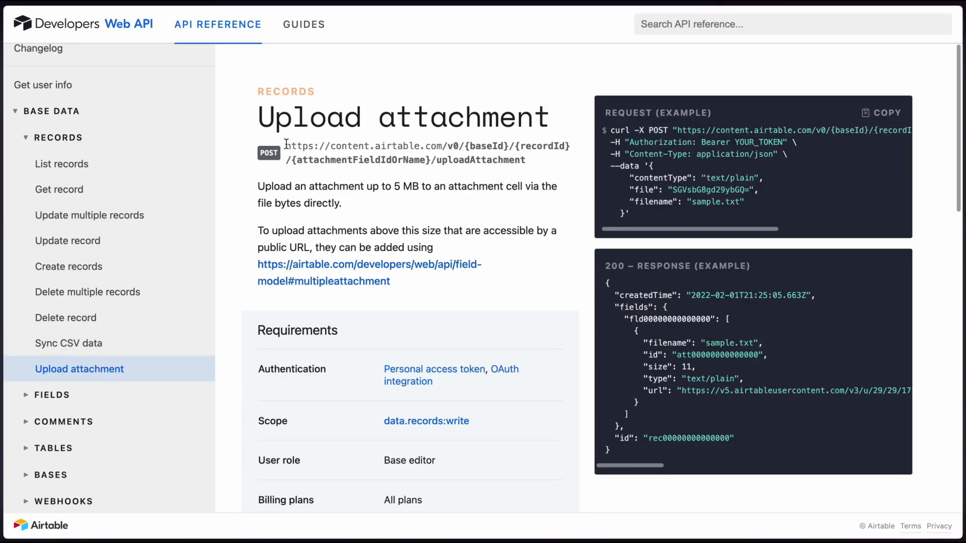
{"action": "left_click_drag", "start_coordinate": [285, 143], "coordinate": [530, 162]}
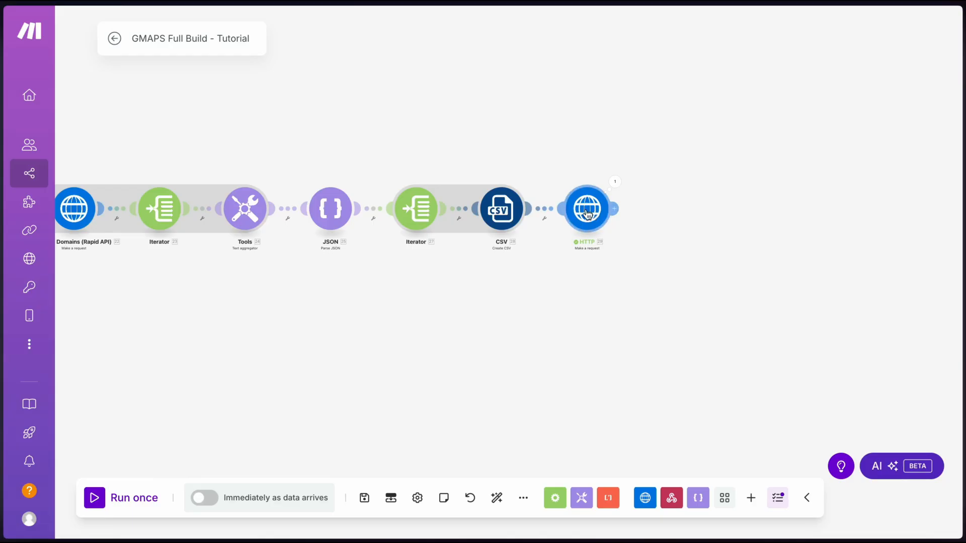
{"action": "right_click", "coordinate": [590, 212]}
{"action": "left_click", "coordinate": [637, 306]}
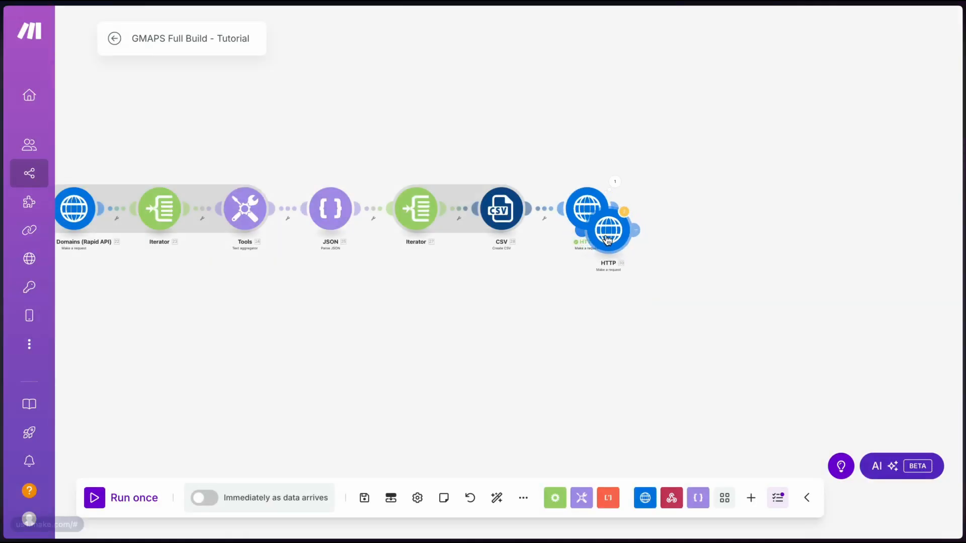
Place the duplicate after the first HTTP module and paste the upload-attachment URL with the base ID
{"action": "left_click", "coordinate": [673, 212]}
{"action": "left_click", "coordinate": [672, 212]}
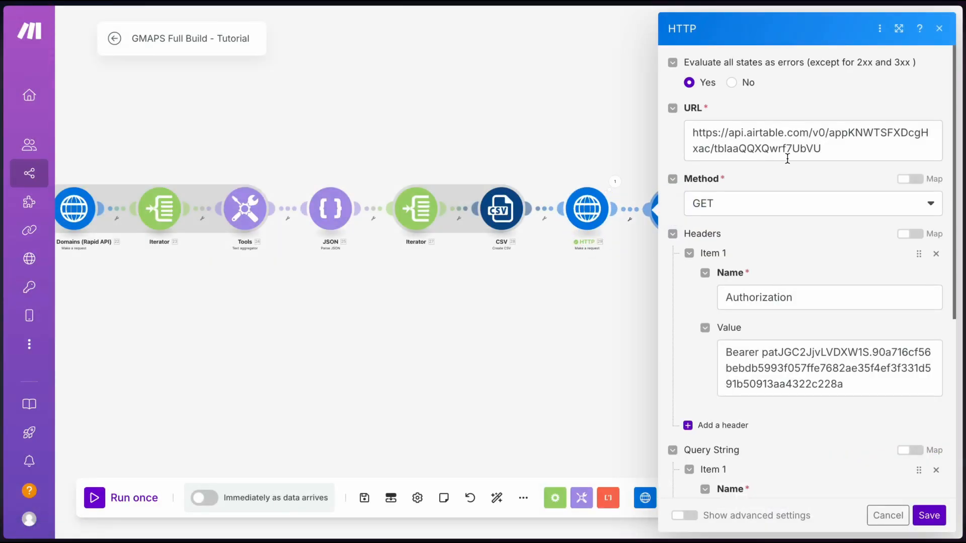
{"action": "left_click", "coordinate": [838, 151]}
{"action": "key", "text": "ctrl+v"}
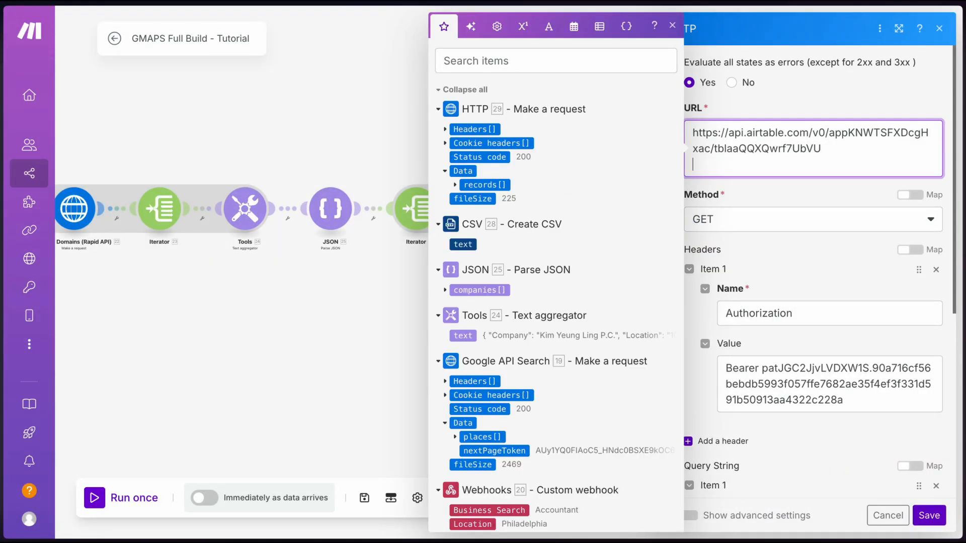
{"action": "left_click_drag", "start_coordinate": [828, 133], "coordinate": [709, 150]}
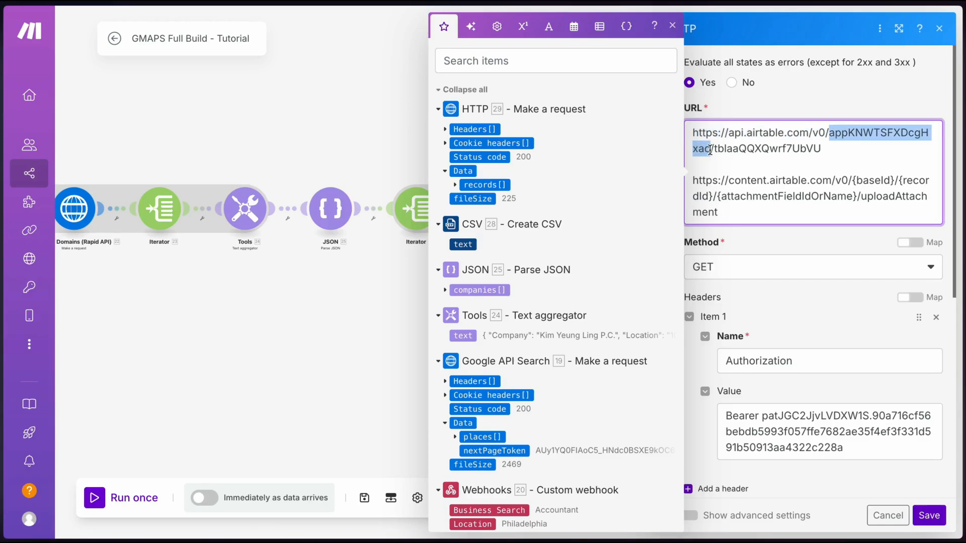
{"action": "left_click_drag", "start_coordinate": [895, 180], "coordinate": [853, 185]}
{"action": "key", "text": "ctrl+v"}
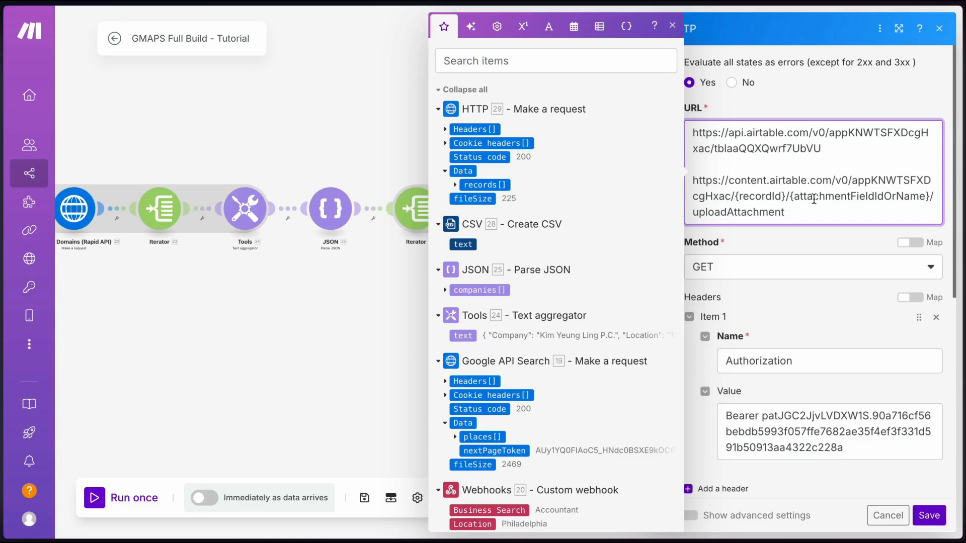
Fill the URL's record ID with records[1]: id and its field with Lead List, removing the old URL
{"action": "left_click_drag", "start_coordinate": [784, 196], "coordinate": [736, 198]}
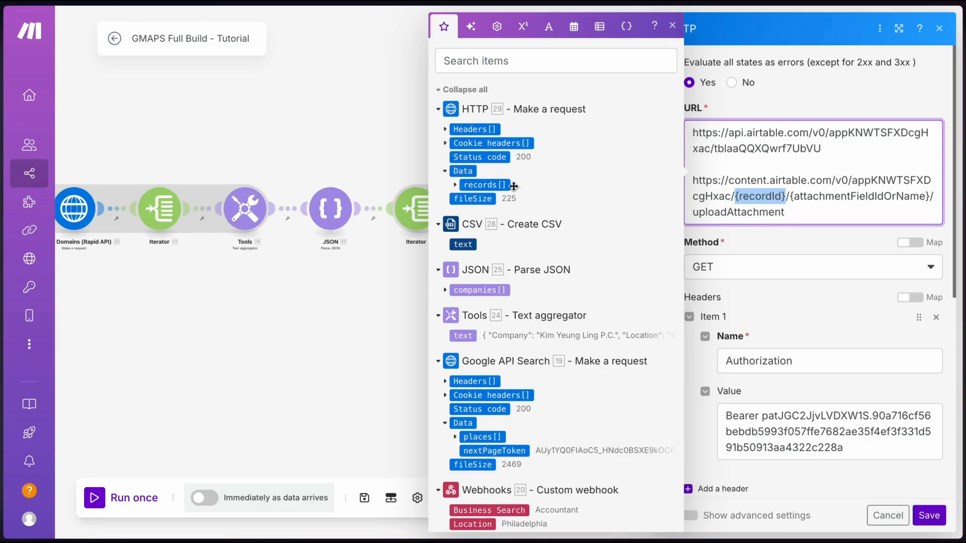
{"action": "left_click", "coordinate": [455, 185]}
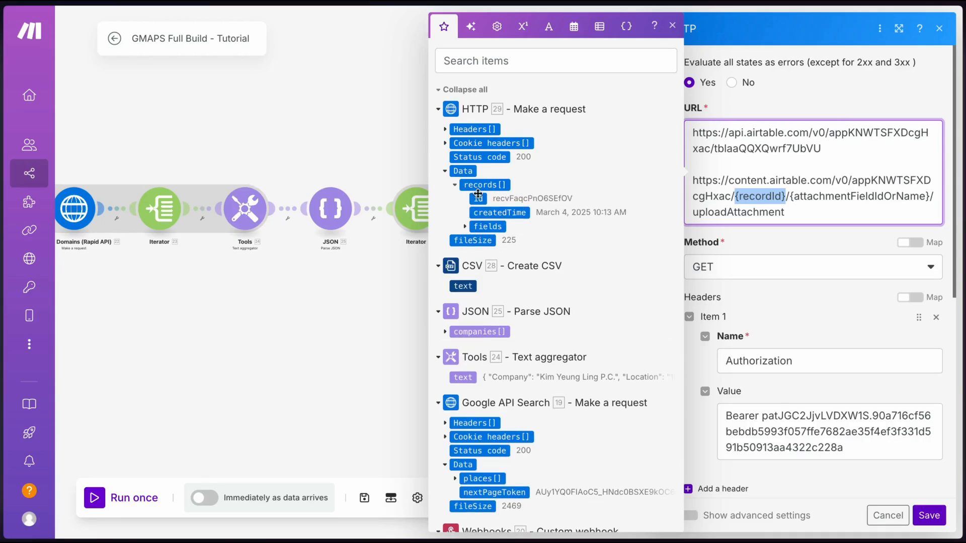
{"action": "key", "text": "BackSpace"}
{"action": "left_click_drag", "start_coordinate": [481, 199], "coordinate": [829, 198]}
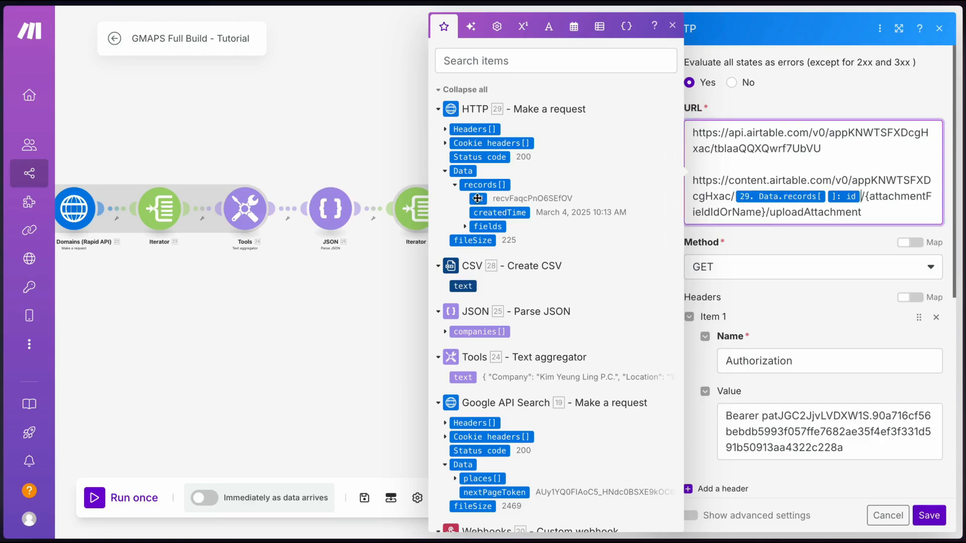
{"action": "left_click", "coordinate": [827, 198]}
{"action": "type", "text": "1"}
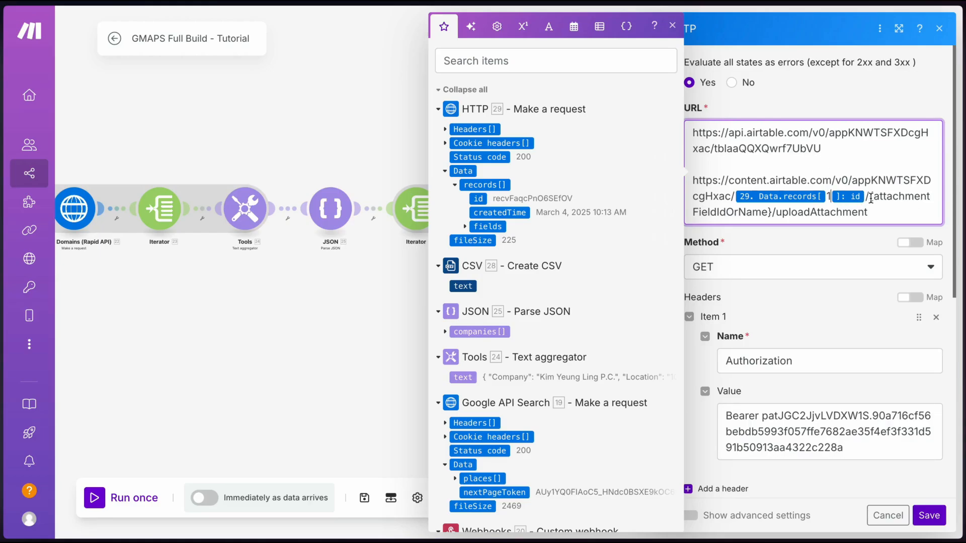
{"action": "left_click_drag", "start_coordinate": [871, 200], "coordinate": [772, 216]}
{"action": "type", "text": "Lead List"}
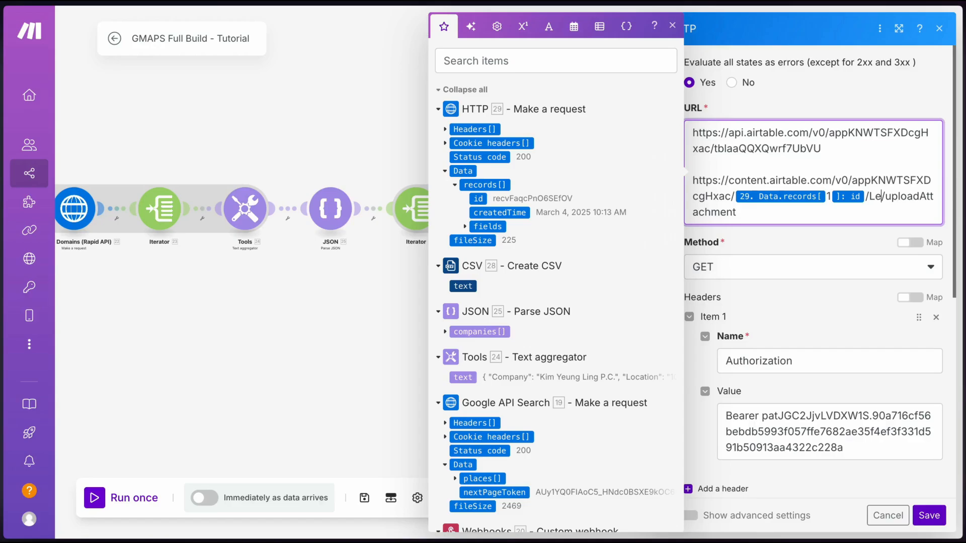
{"action": "left_click", "coordinate": [776, 215]}
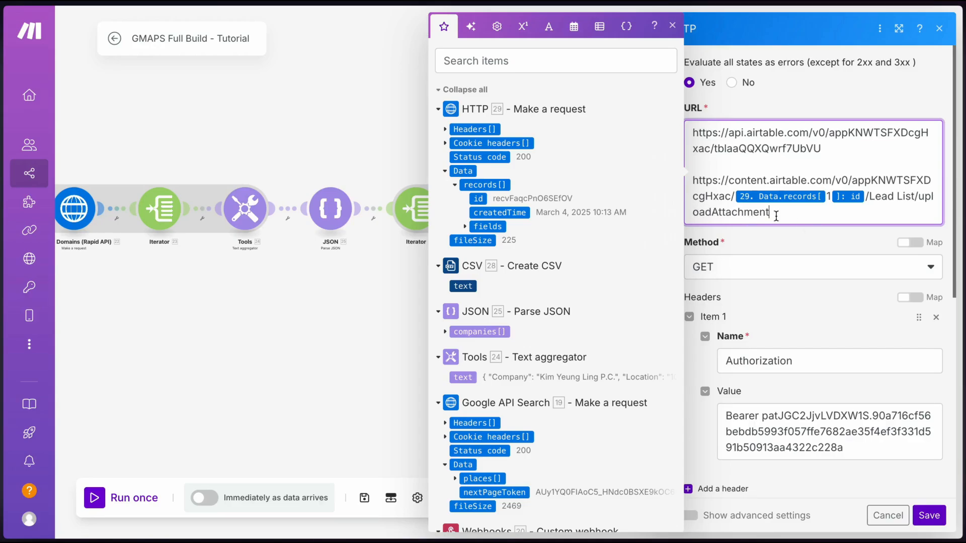
{"action": "left_click_drag", "start_coordinate": [694, 179], "coordinate": [686, 135]}
{"action": "key", "text": "BackSpace"}
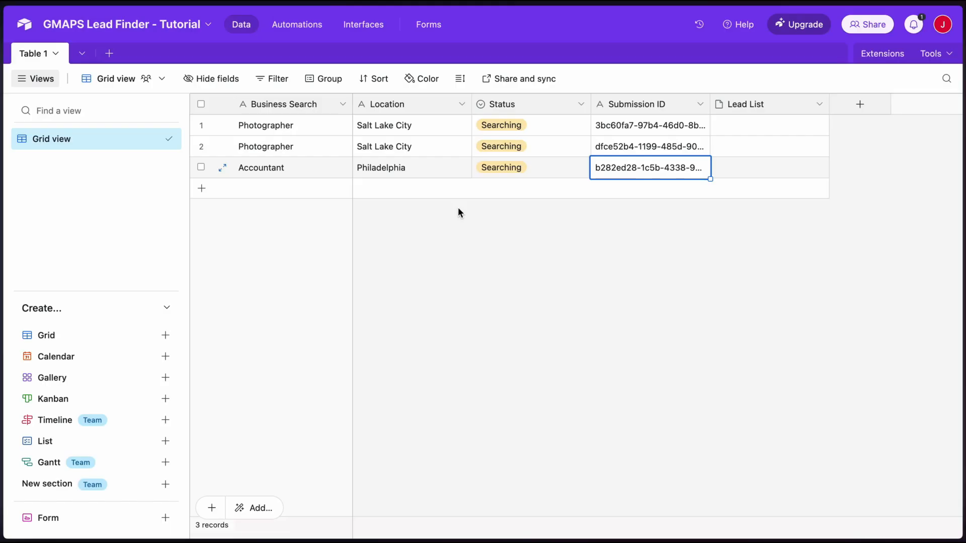
{"action": "left_click", "coordinate": [521, 243]}
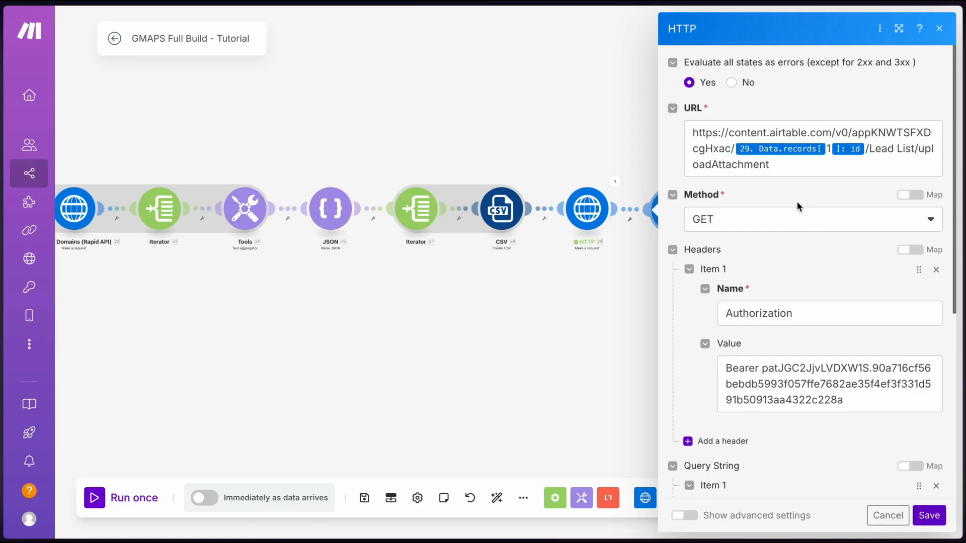
Set Method to POST, remove the filterByFormula parameter, and send a raw JSON body
{"action": "left_click", "coordinate": [798, 216]}
{"action": "left_click", "coordinate": [733, 287]}
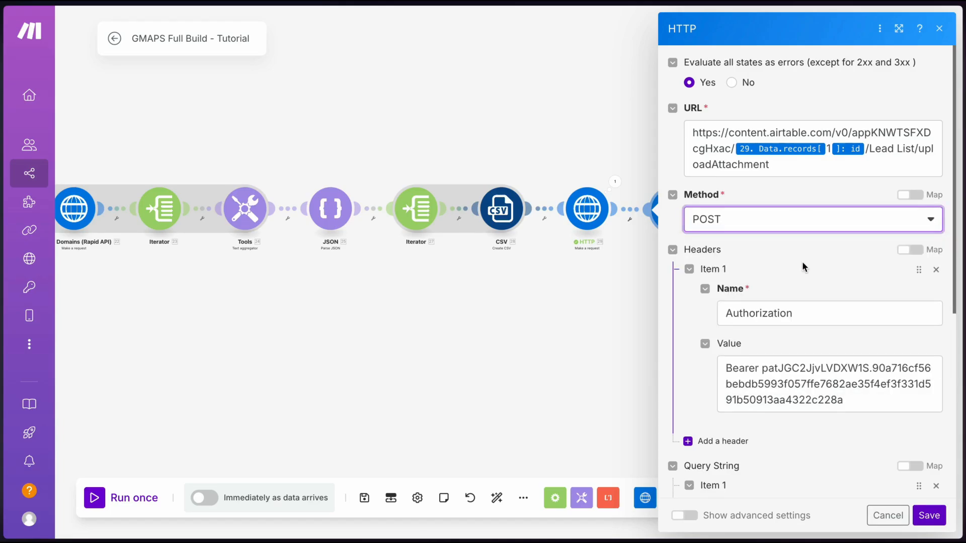
{"action": "scroll", "coordinate": [803, 266], "scroll_direction": "down", "scroll_amount": 6}
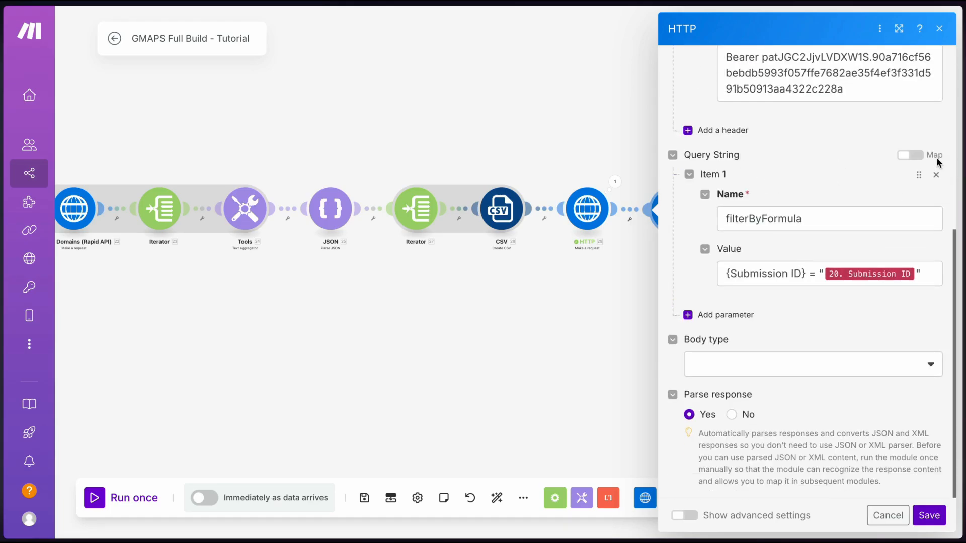
{"action": "left_click", "coordinate": [936, 175]}
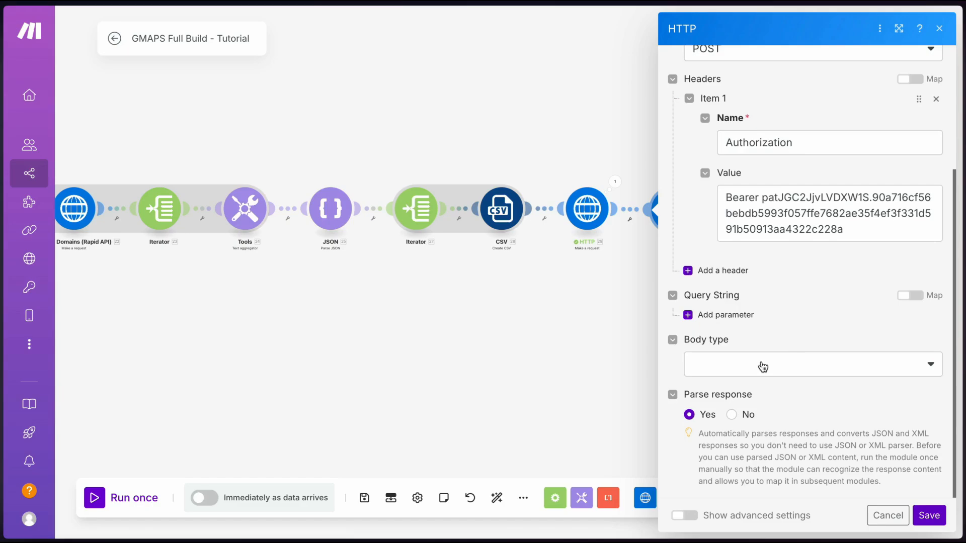
{"action": "left_click", "coordinate": [723, 373]}
{"action": "left_click", "coordinate": [713, 382]}
{"action": "left_click", "coordinate": [725, 419]}
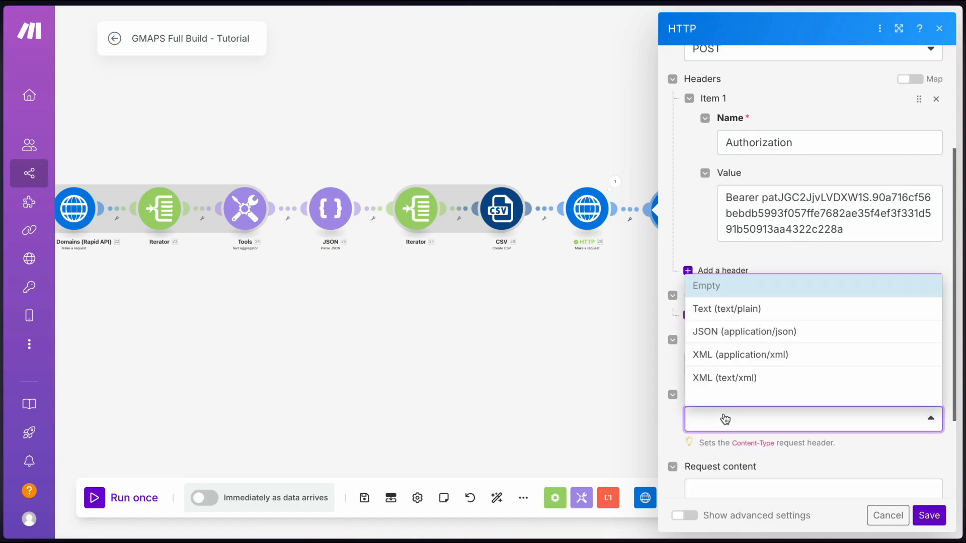
{"action": "left_click", "coordinate": [736, 333]}
{"action": "scroll", "coordinate": [735, 335], "scroll_direction": "down", "scroll_amount": 3}
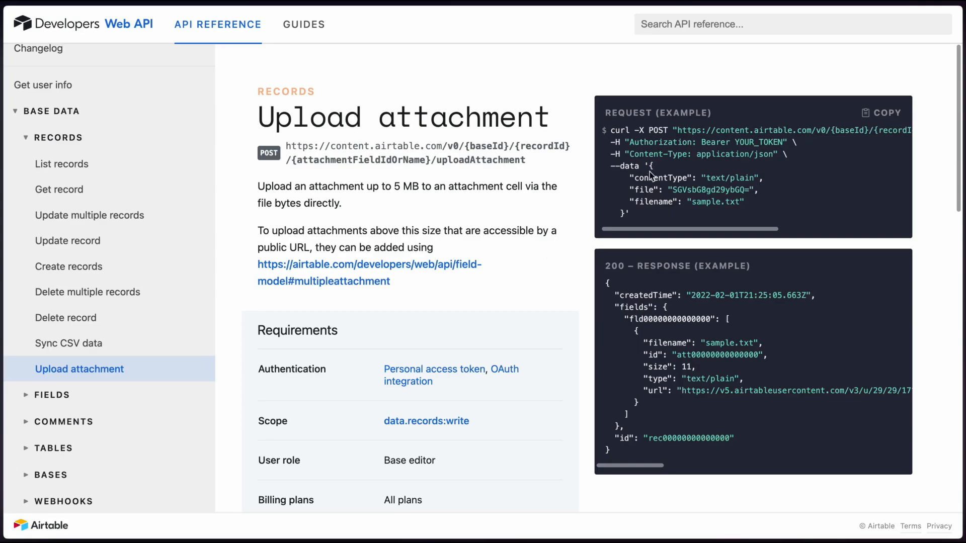
Put Airtable's example JSON into Request content, one entry per line, with contentType text/csv
{"action": "left_click_drag", "start_coordinate": [650, 172], "coordinate": [624, 214]}
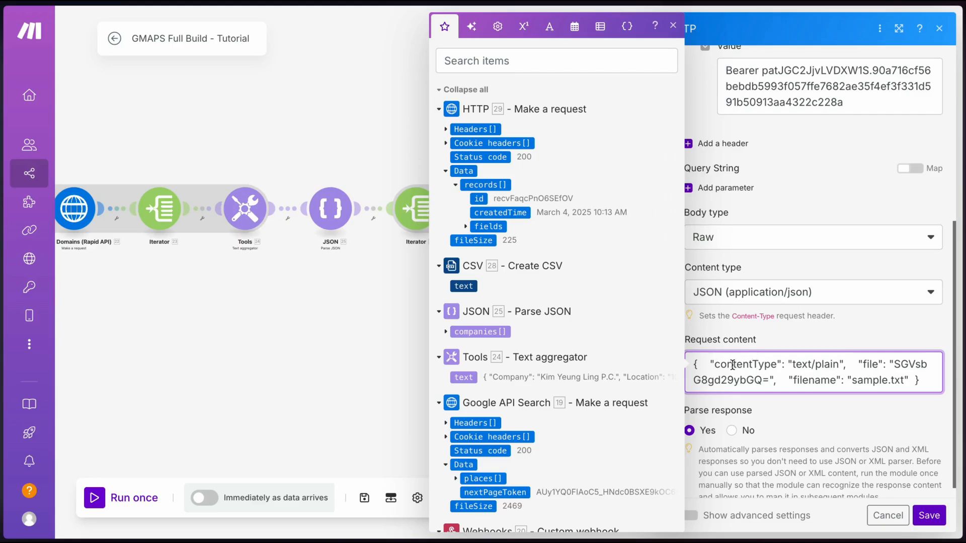
{"action": "key", "text": "Return"}
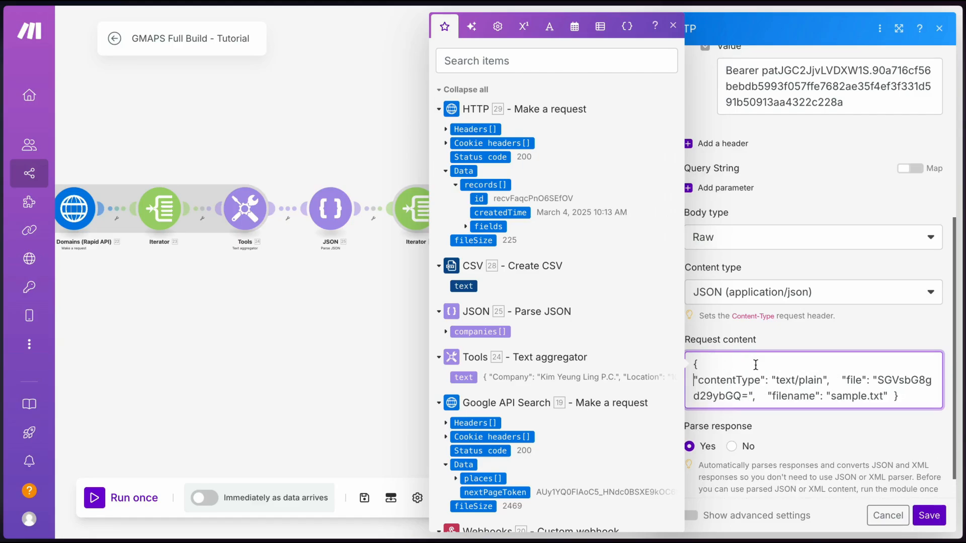
{"action": "left_click", "coordinate": [842, 380]}
{"action": "key", "text": "Return"}
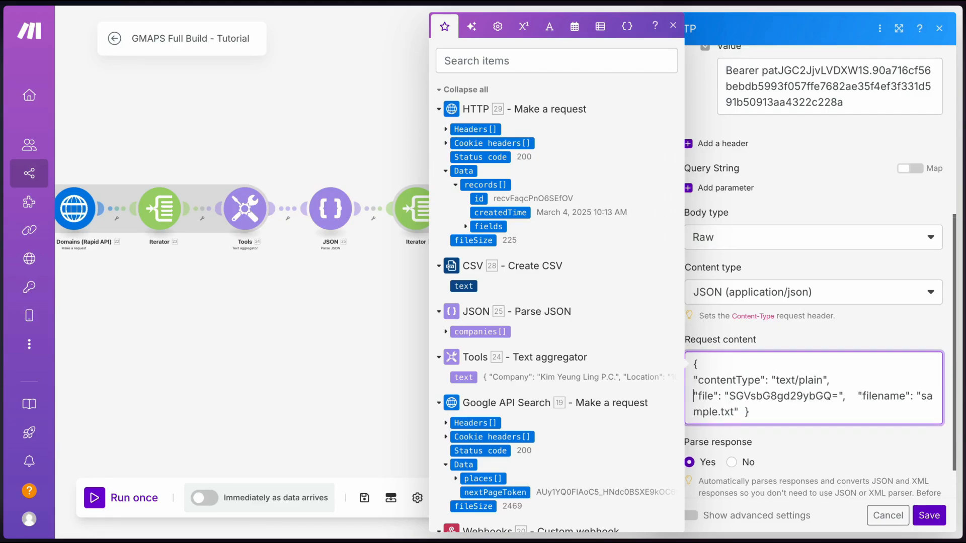
{"action": "left_click", "coordinate": [857, 397]}
{"action": "key", "text": "Return"}
{"action": "left_click", "coordinate": [820, 411]}
{"action": "key", "text": "Return"}
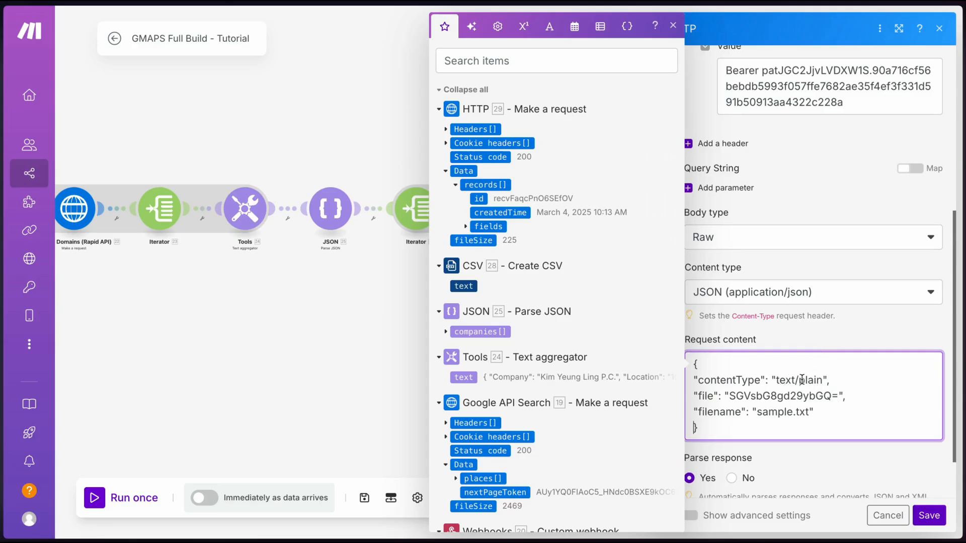
{"action": "left_click", "coordinate": [821, 381]}
{"action": "key", "text": "BackSpace"}
{"action": "key", "text": "BackSpace"}
{"action": "key", "text": "BackSpace"}
{"action": "key", "text": "BackSpace"}
{"action": "key", "text": "BackSpace"}
{"action": "type", "text": "csv"}
Set file to base64 of the CSV text and filename to exportList.csv, then save
{"action": "left_click_drag", "start_coordinate": [838, 397], "coordinate": [730, 399]}
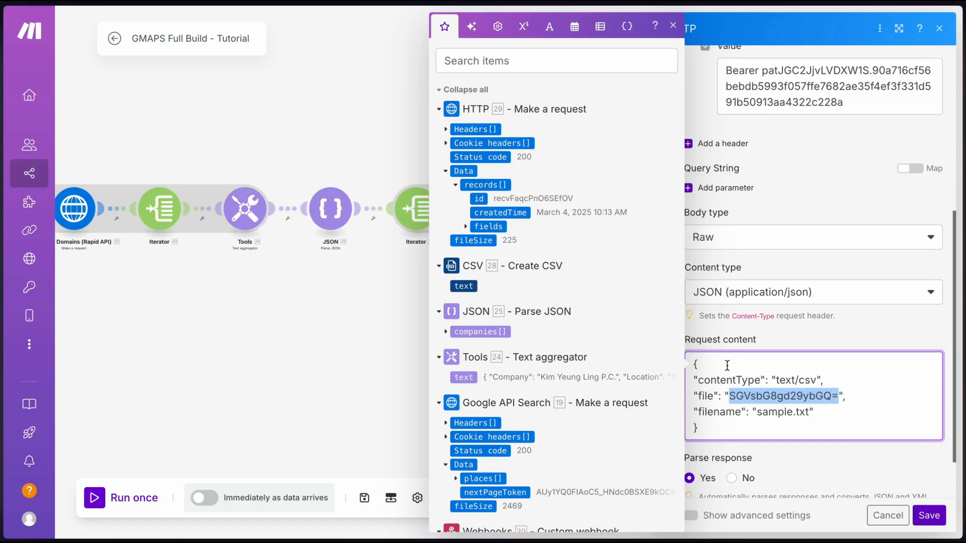
{"action": "type", "text": "base64("}
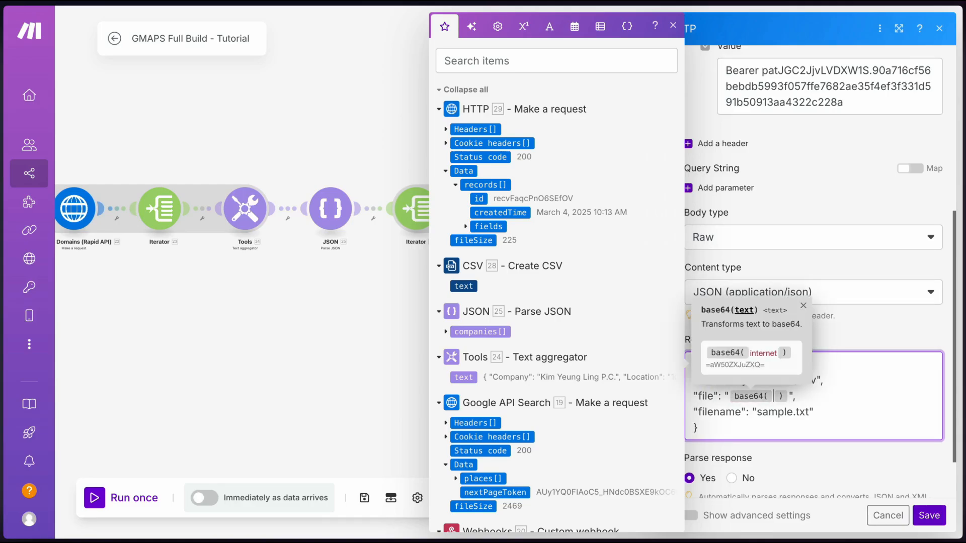
{"action": "left_click", "coordinate": [463, 285]}
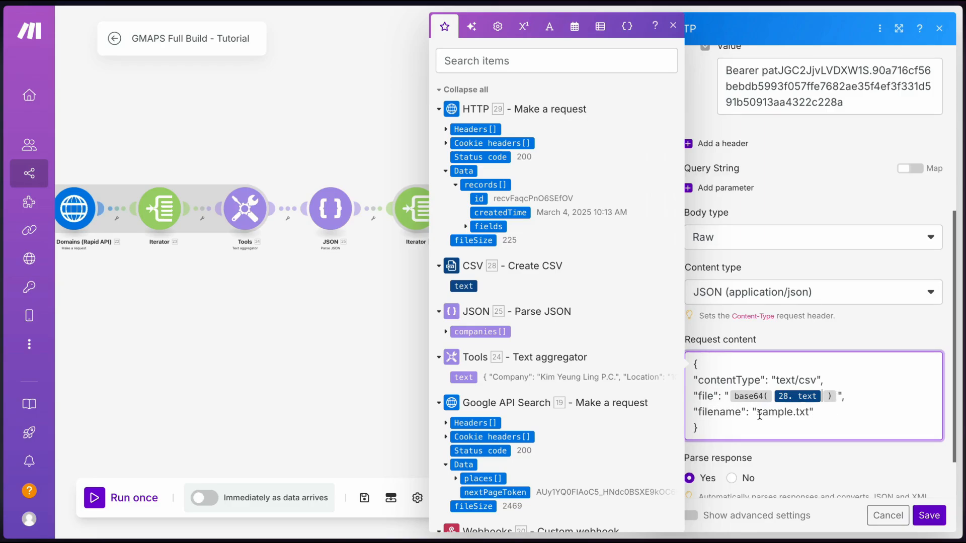
{"action": "left_click_drag", "start_coordinate": [759, 413], "coordinate": [810, 414]}
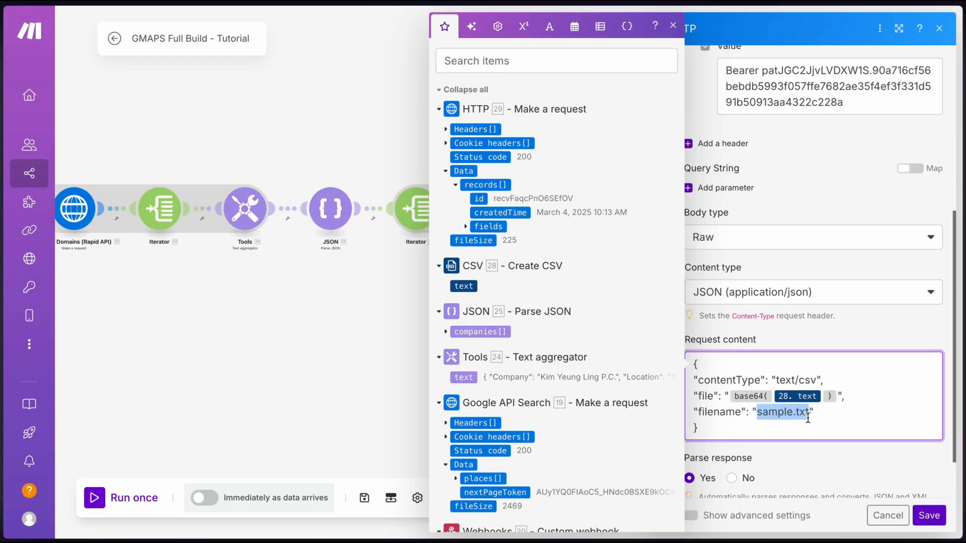
{"action": "type", "text": "exportList.csv"}
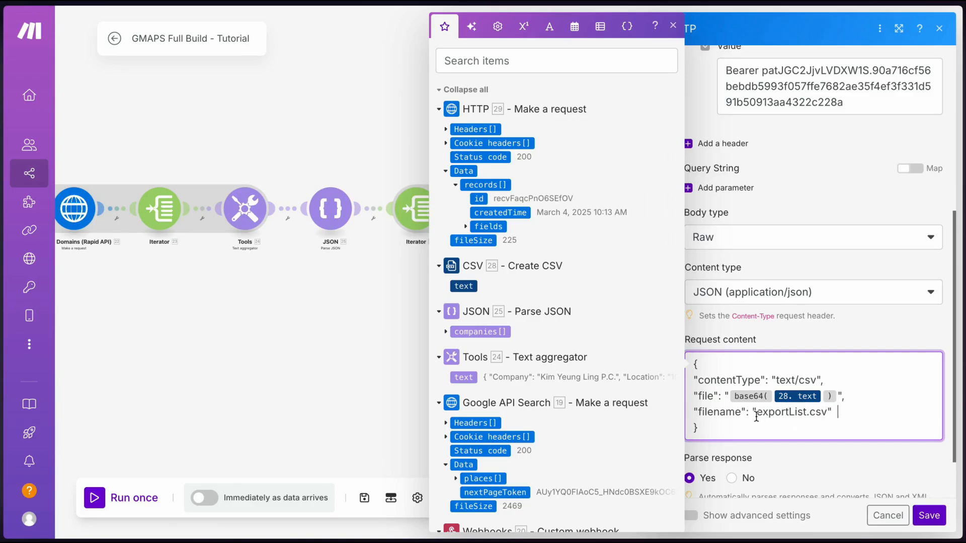
{"action": "scroll", "coordinate": [601, 352], "scroll_direction": "down", "scroll_amount": 2}
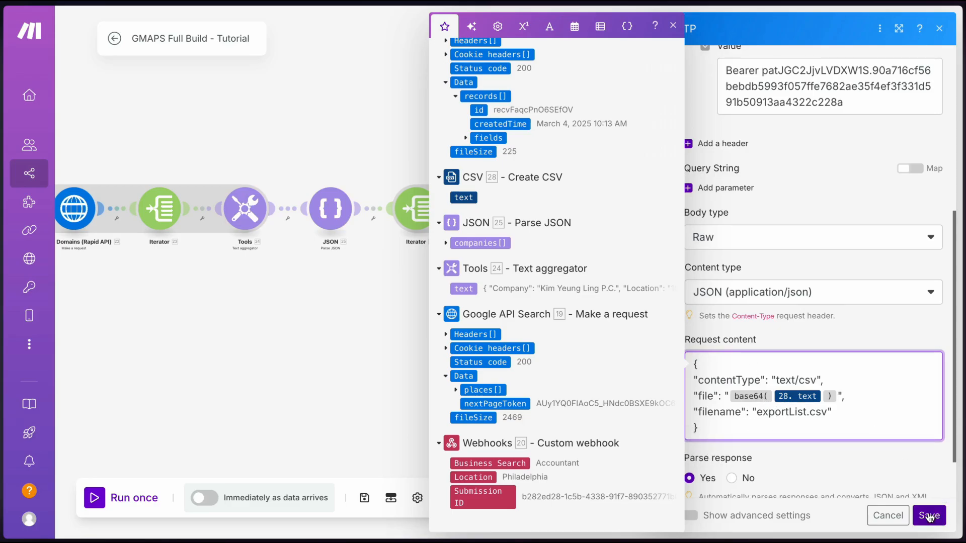
{"action": "left_click", "coordinate": [928, 515]}
Rename the upload module and place a clone of Find Search (Airtable) after Upload CSV (Airtable)
{"action": "right_click", "coordinate": [598, 210]}
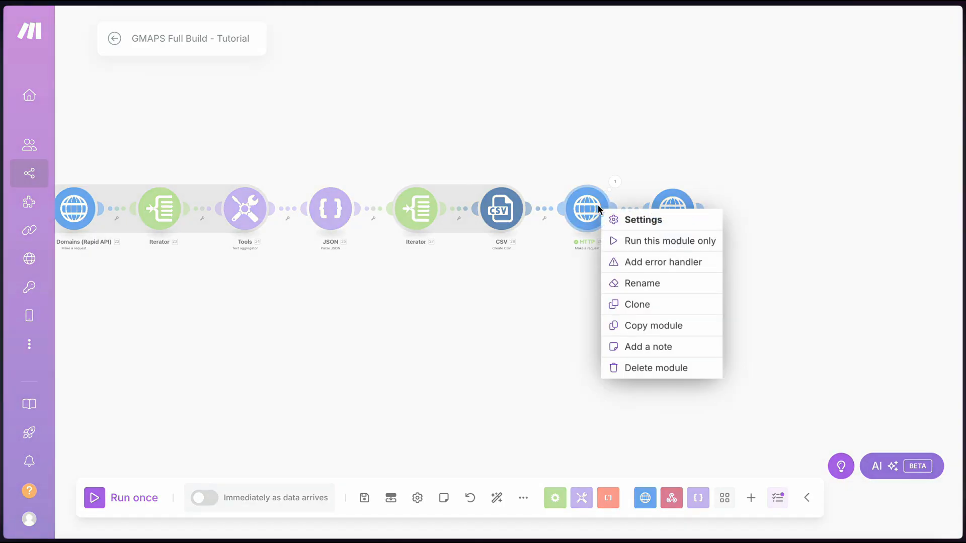
{"action": "left_click", "coordinate": [643, 283]}
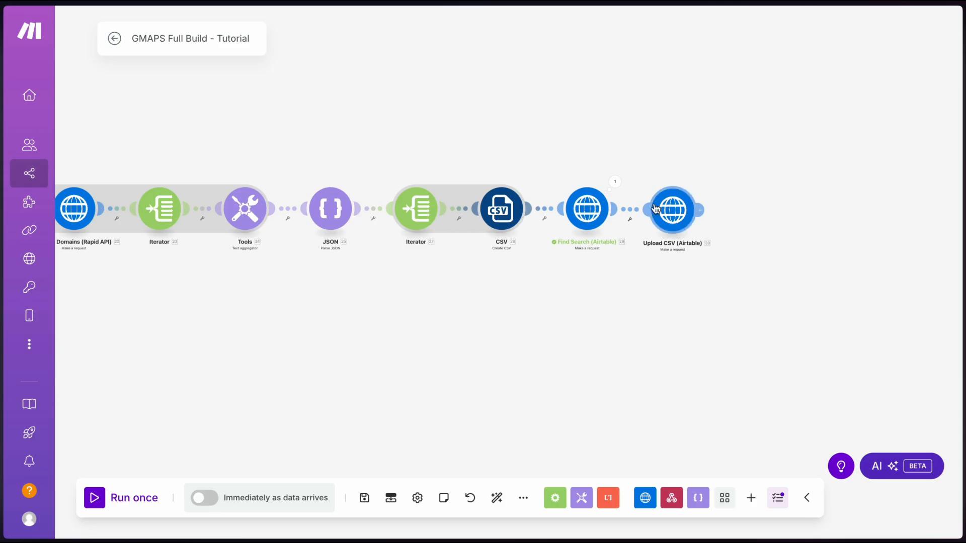
{"action": "right_click", "coordinate": [587, 209]}
{"action": "left_click", "coordinate": [622, 301]}
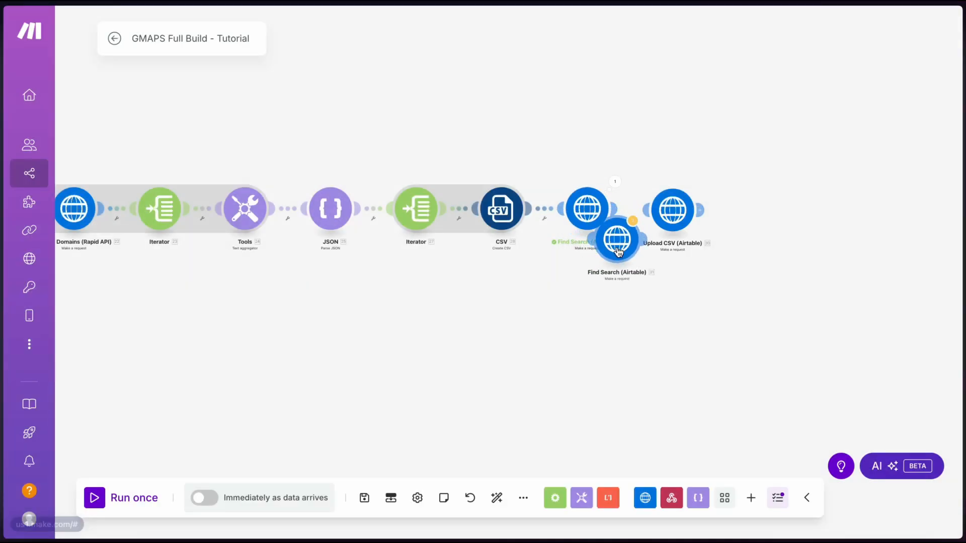
{"action": "left_click", "coordinate": [759, 210]}
{"action": "left_click", "coordinate": [755, 210]}
{"action": "left_click", "coordinate": [797, 146]}
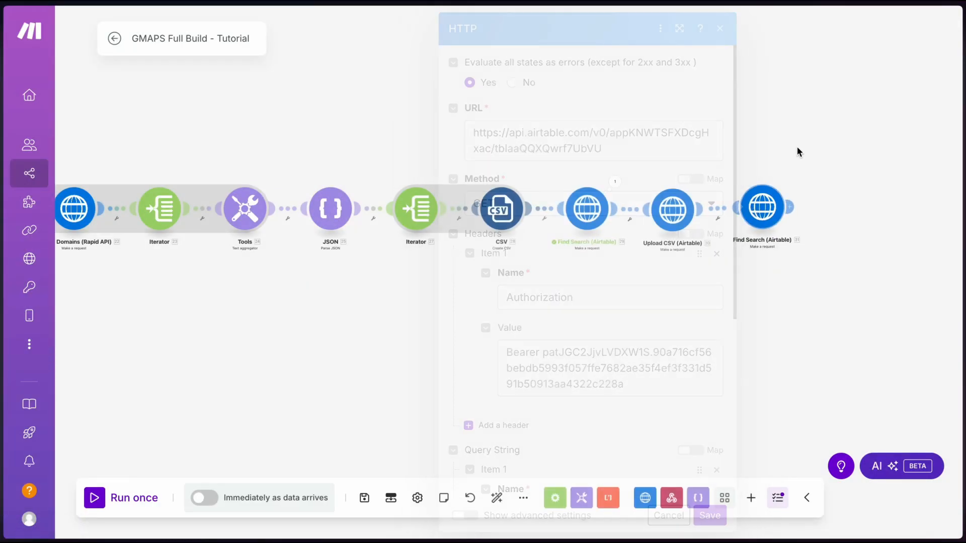
{"action": "left_click", "coordinate": [766, 210]}
Append the found record's id to the URL, set the method to PATCH, and drop filterByFormula
{"action": "left_click", "coordinate": [610, 150]}
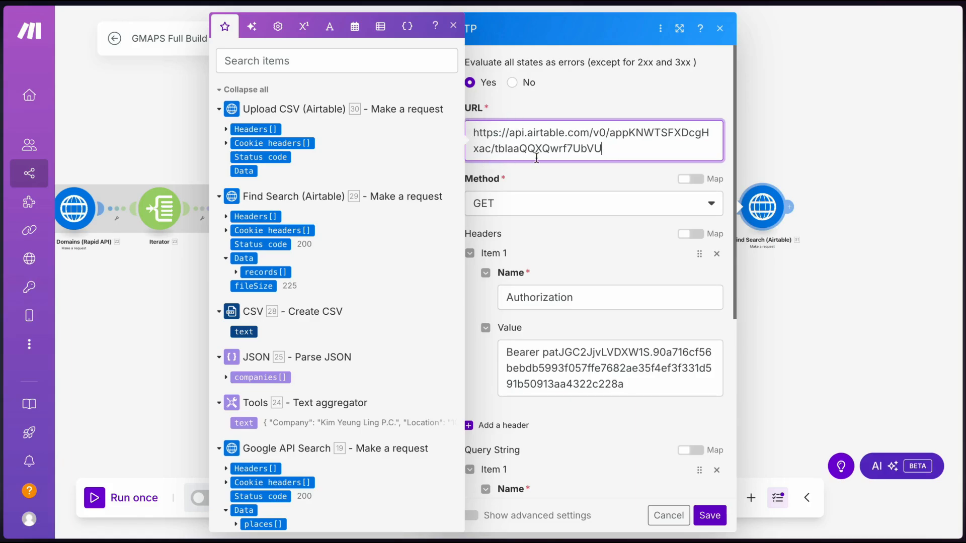
{"action": "type", "text": "/"}
{"action": "left_click", "coordinate": [235, 272]}
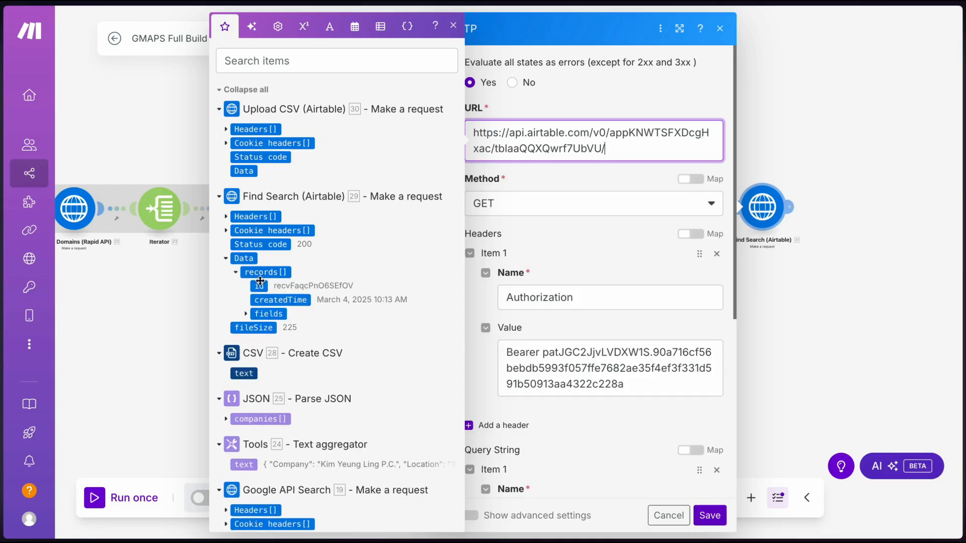
{"action": "left_click", "coordinate": [259, 286]}
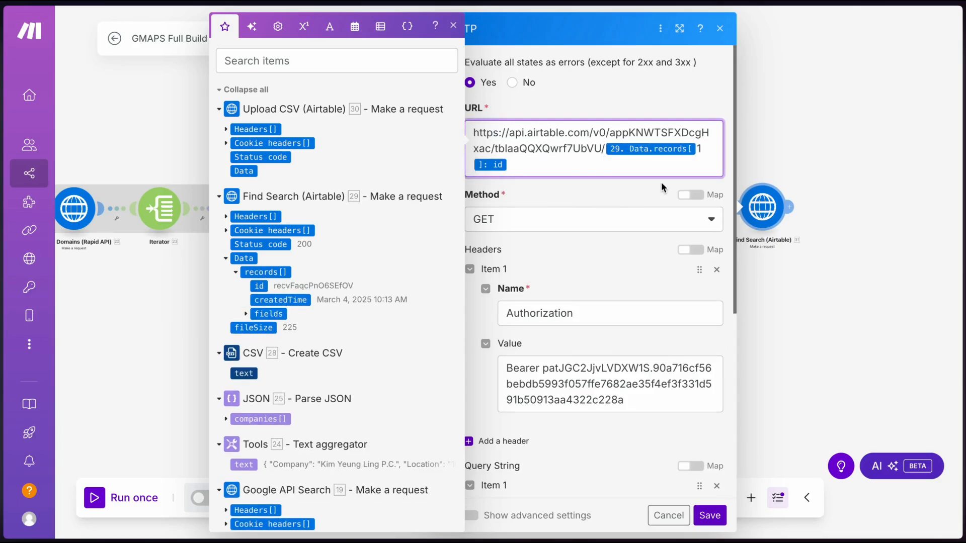
{"action": "left_click", "coordinate": [545, 222]}
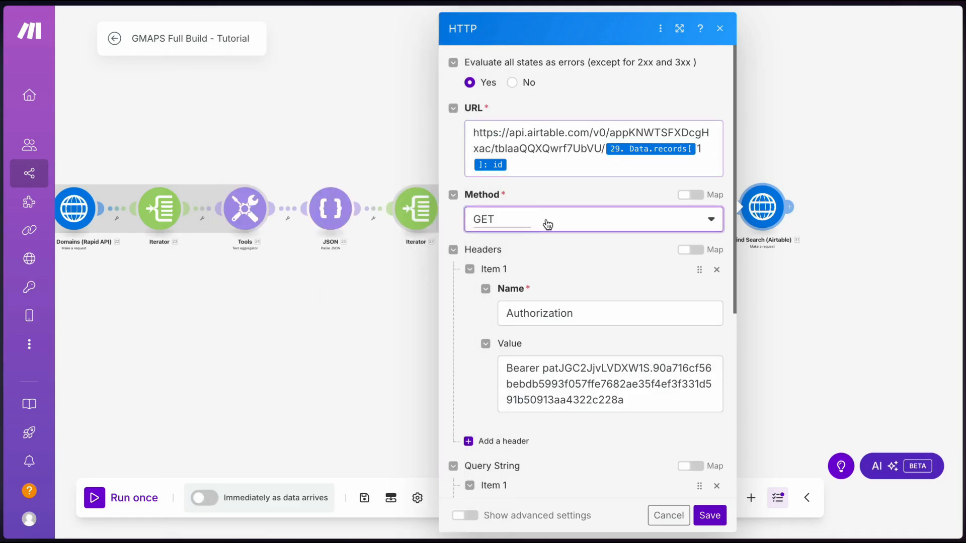
{"action": "left_click", "coordinate": [495, 336]}
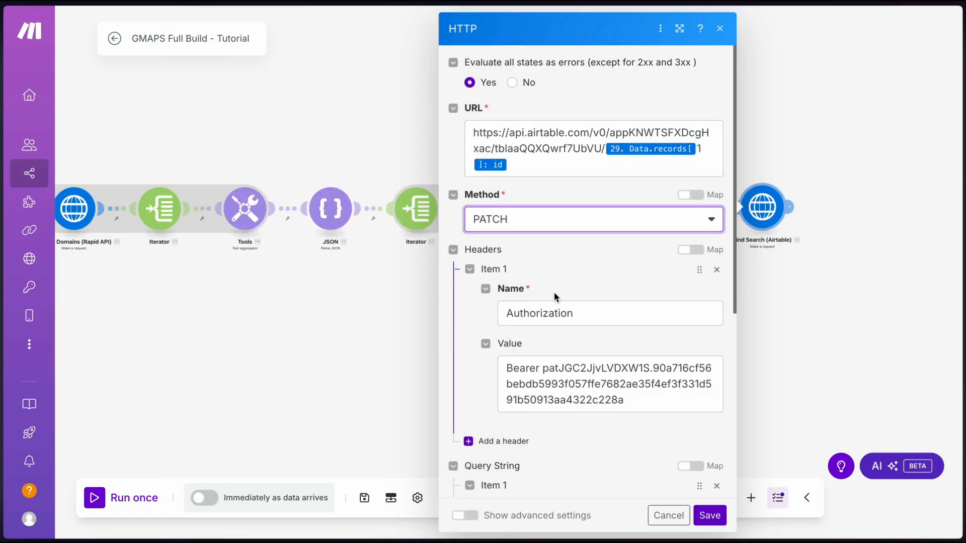
{"action": "scroll", "coordinate": [654, 227], "scroll_direction": "down", "scroll_amount": 5}
{"action": "left_click", "coordinate": [716, 177]}
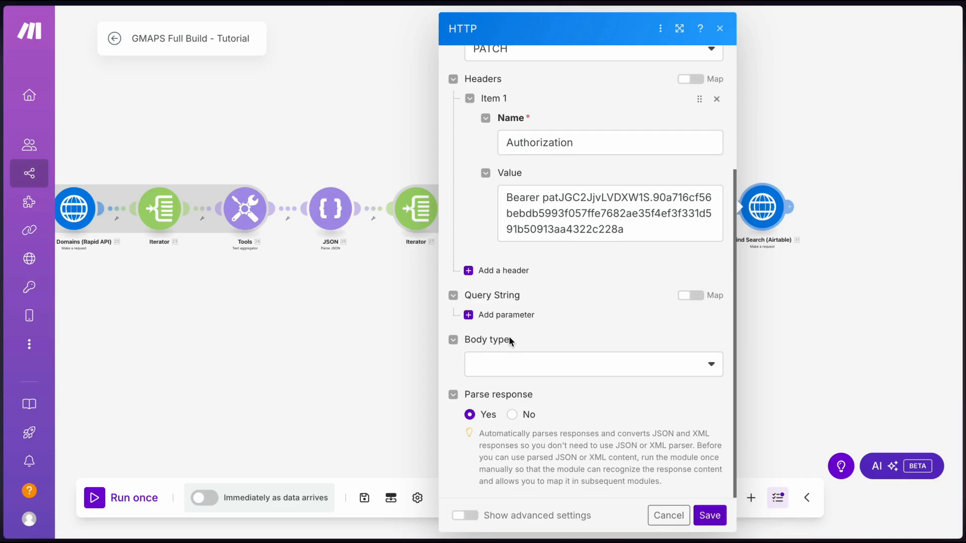
Set the request body type to Raw with JSON (application/json) content type
{"action": "left_click", "coordinate": [512, 366]}
{"action": "left_click", "coordinate": [506, 381]}
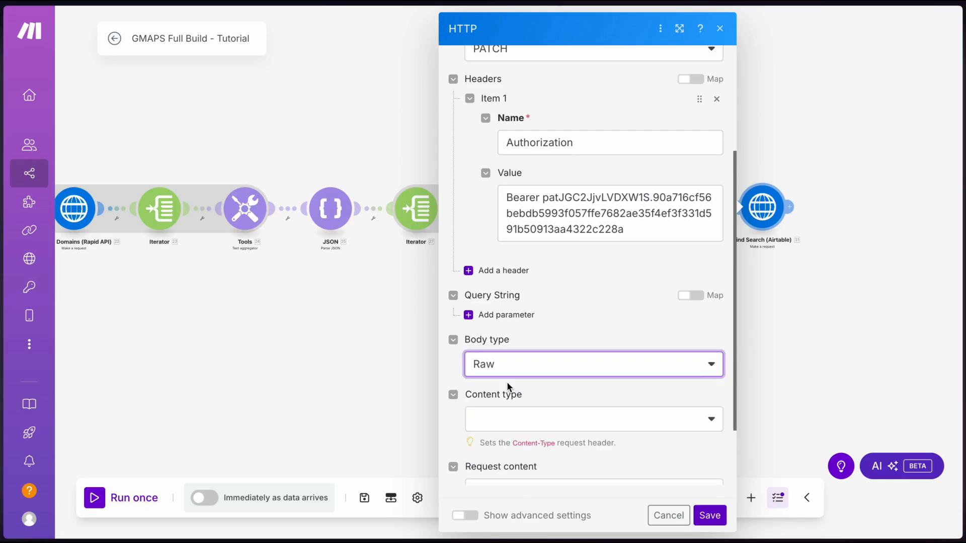
{"action": "left_click", "coordinate": [509, 420]}
{"action": "left_click", "coordinate": [510, 336]}
{"action": "scroll", "coordinate": [511, 327], "scroll_direction": "down", "scroll_amount": 3}
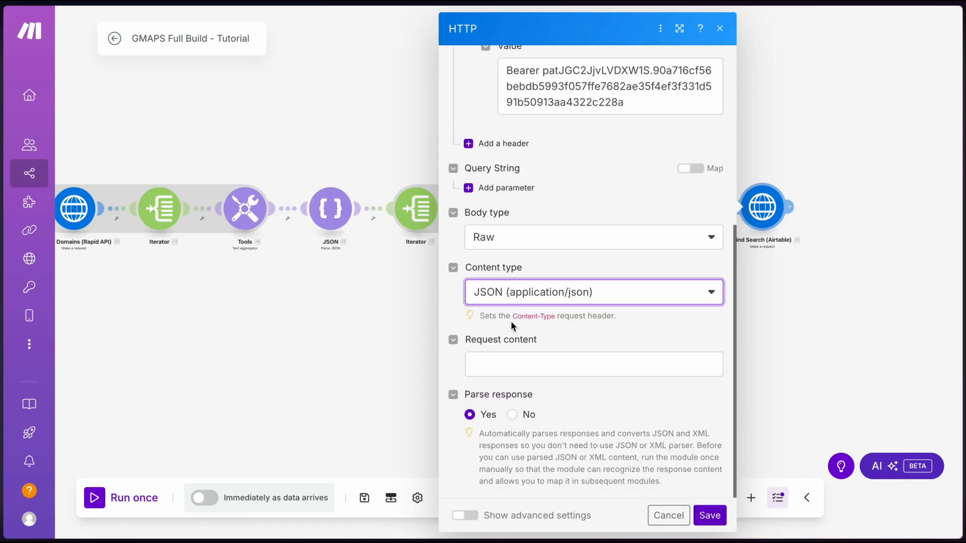
Write the body {"fields": {"Status": "Complete"}} and save the update request
{"action": "left_click", "coordinate": [521, 366]}
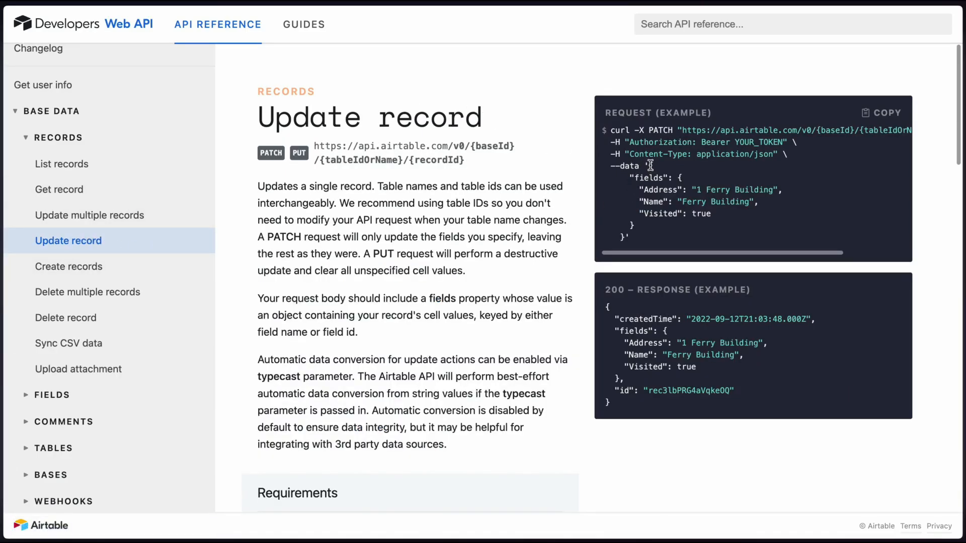
{"action": "left_click_drag", "start_coordinate": [650, 166], "coordinate": [623, 241]}
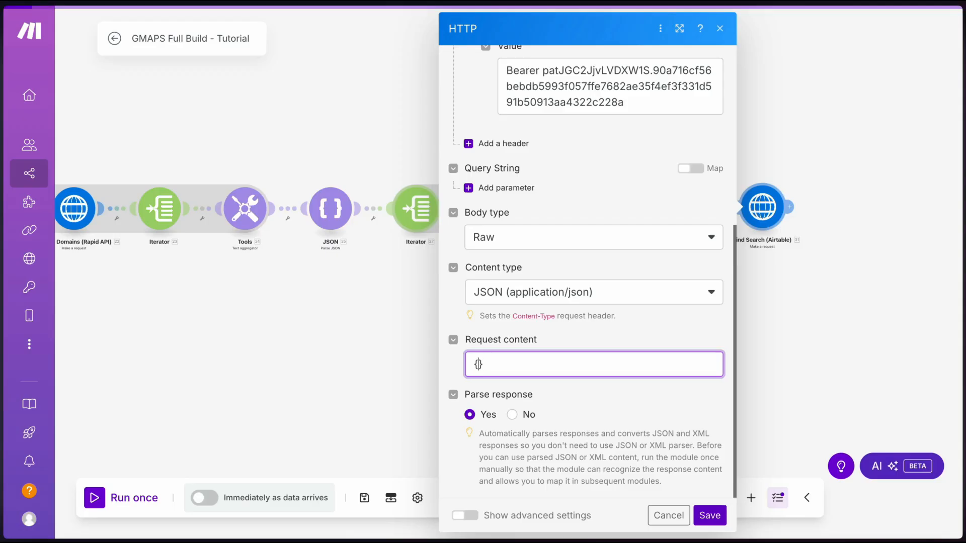
{"action": "key", "text": "Return"}
{"action": "key", "text": "Return"}
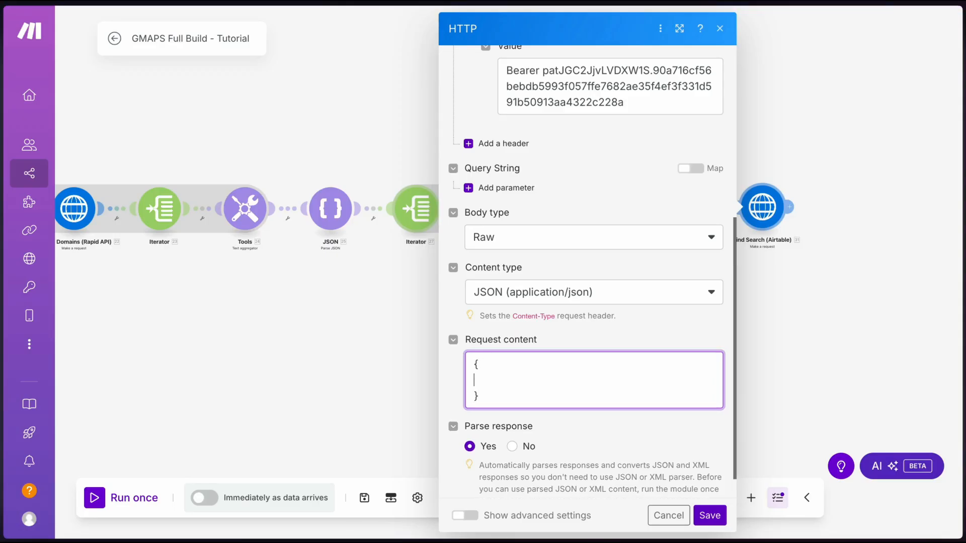
{"action": "type", "text": "\"fields\": {  }"}
{"action": "key", "text": "Left"}
{"action": "key", "text": "Return"}
{"action": "key", "text": "Return"}
{"action": "key", "text": "Up"}
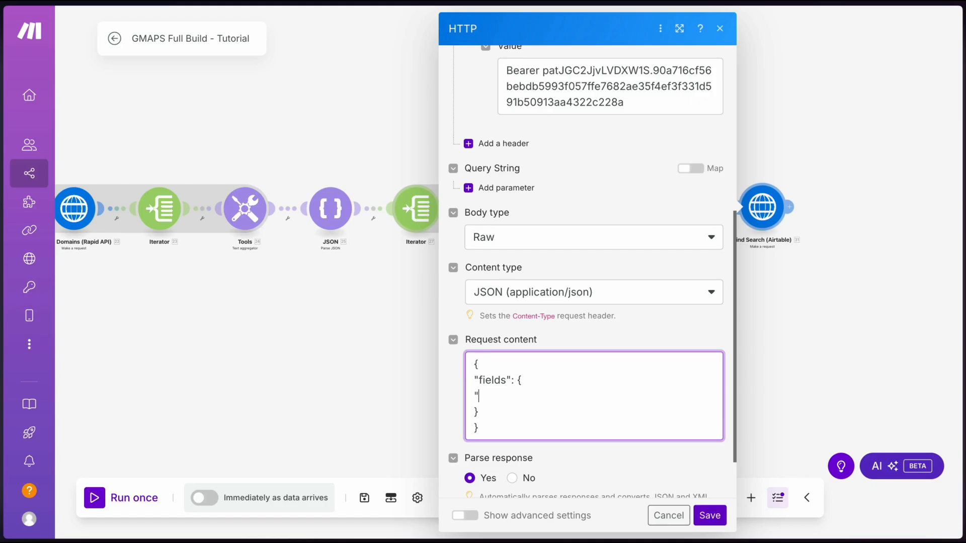
{"action": "type", "text": "\"Status"}
{"action": "key", "text": "Right"}
{"action": "type", "text": ": \"\""}
{"action": "key", "text": "Left"}
{"action": "type", "text": "Complete"}
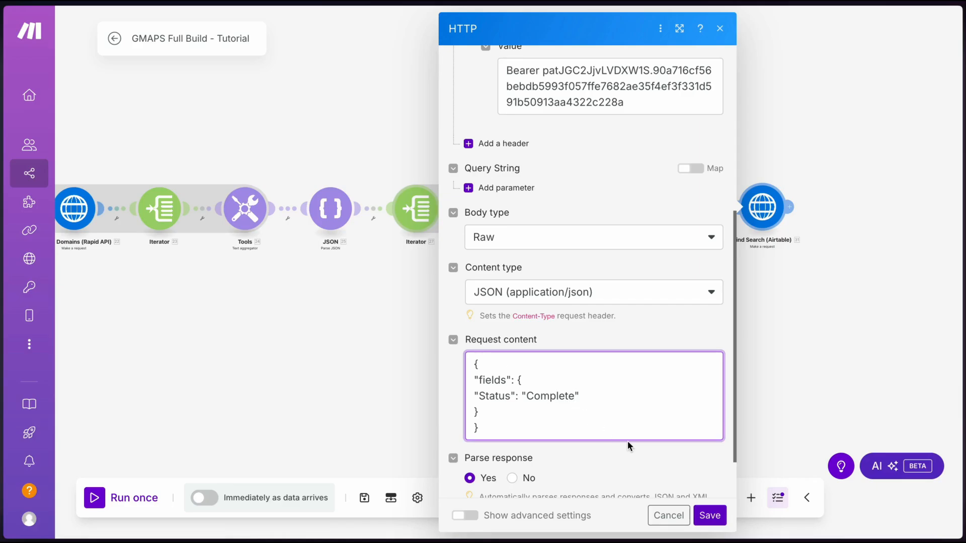
{"action": "left_click", "coordinate": [709, 515]}
Rename the last module to 'Update to Complete (Airtable)'
{"action": "right_click", "coordinate": [765, 214]}
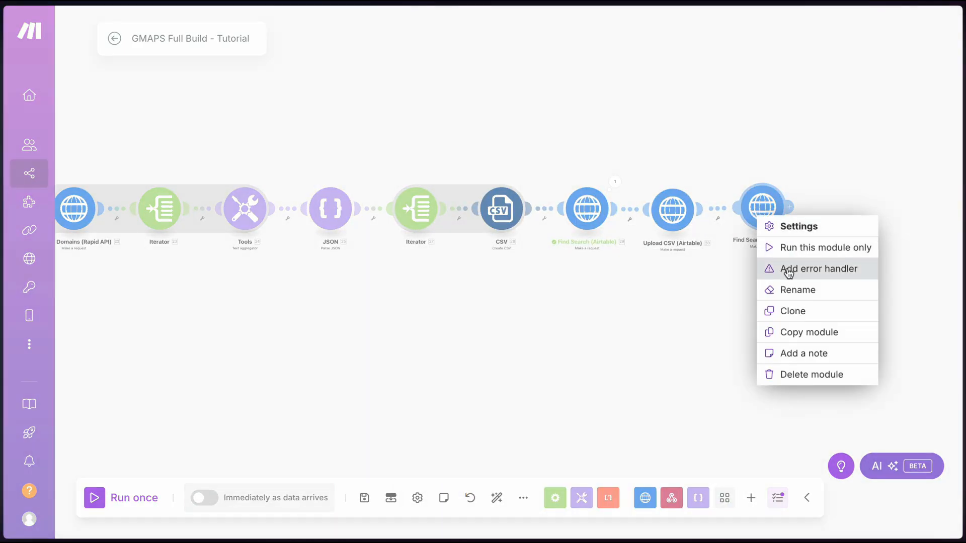
{"action": "left_click", "coordinate": [793, 290]}
{"action": "type", "text": "Update to Complete (Airtable)"}
{"action": "left_click", "coordinate": [848, 172]}
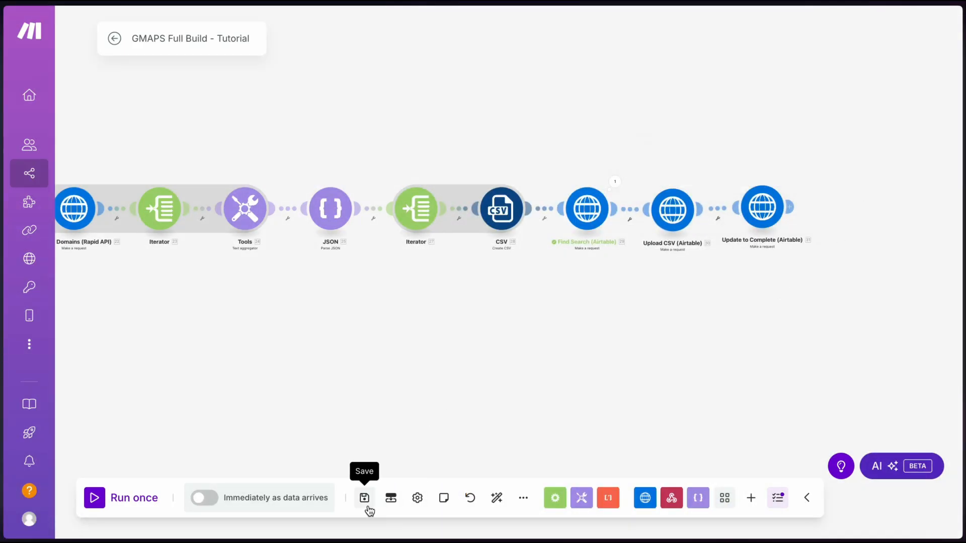
Save the scenario, auto-align the layout, and run it once waiting for form data
{"action": "left_click", "coordinate": [367, 505]}
{"action": "left_click", "coordinate": [496, 497]}
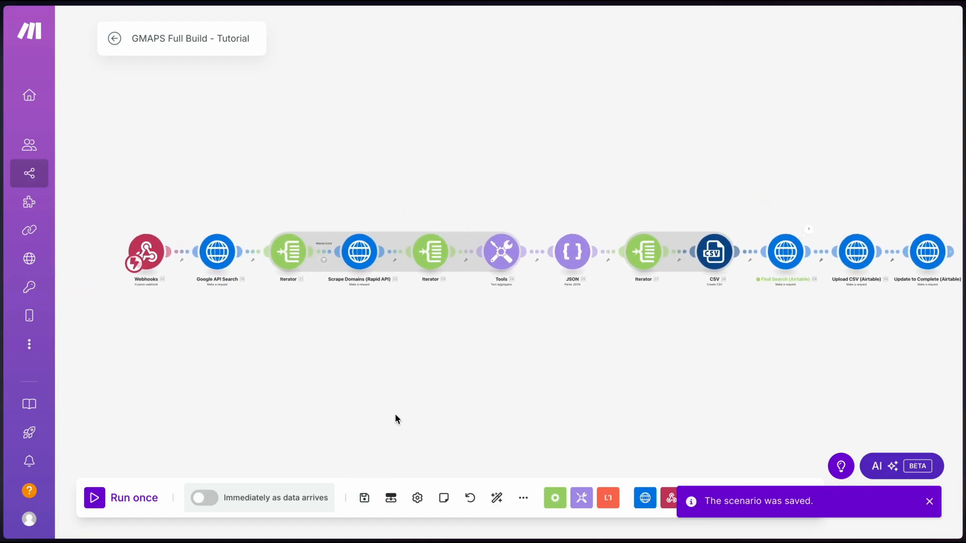
{"action": "left_click_drag", "start_coordinate": [395, 417], "coordinate": [371, 413]}
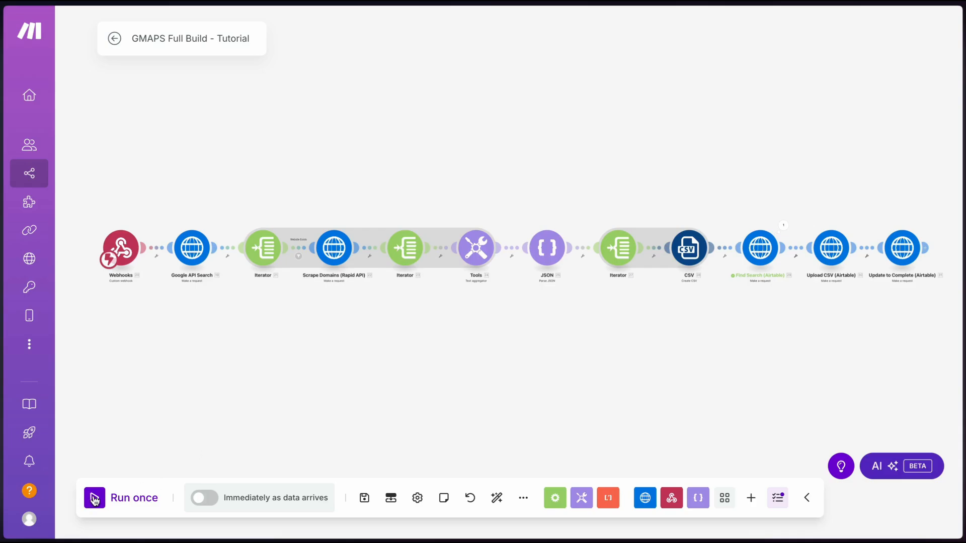
{"action": "left_click", "coordinate": [95, 499]}
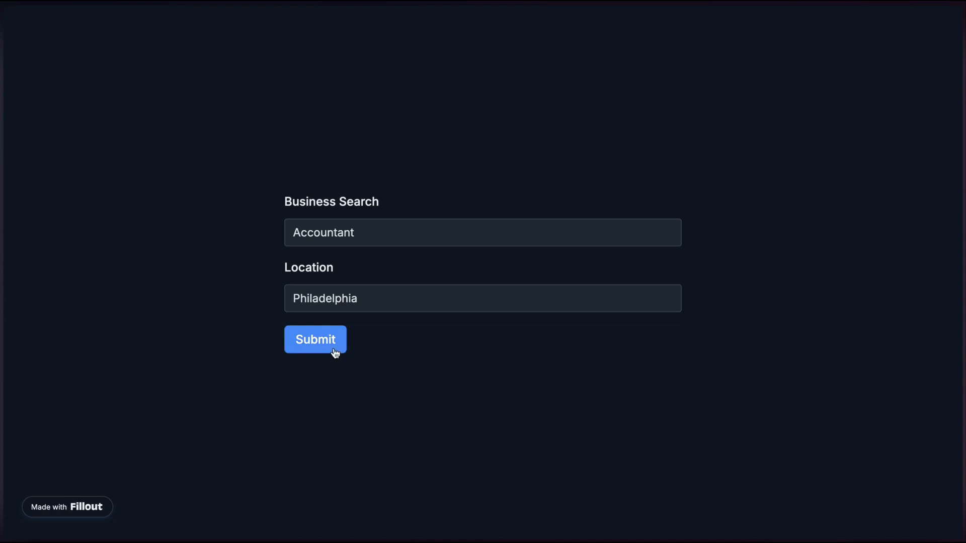
Submit the Fillout Business Search for Accountant in Philadelphia
{"action": "left_click", "coordinate": [334, 348]}
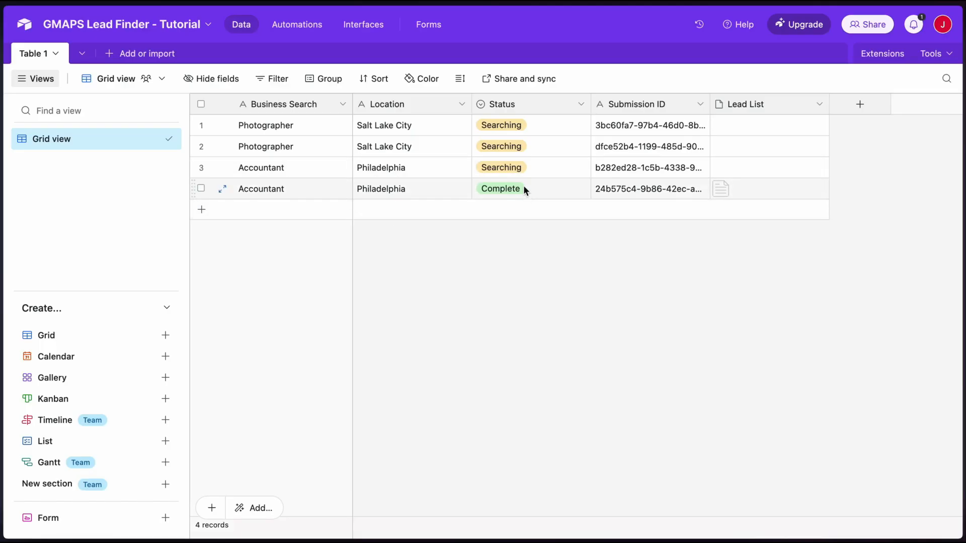
Preview the exportList.csv attachment in the new record's Lead List cell
{"action": "left_click", "coordinate": [723, 186]}
{"action": "left_click", "coordinate": [721, 190]}
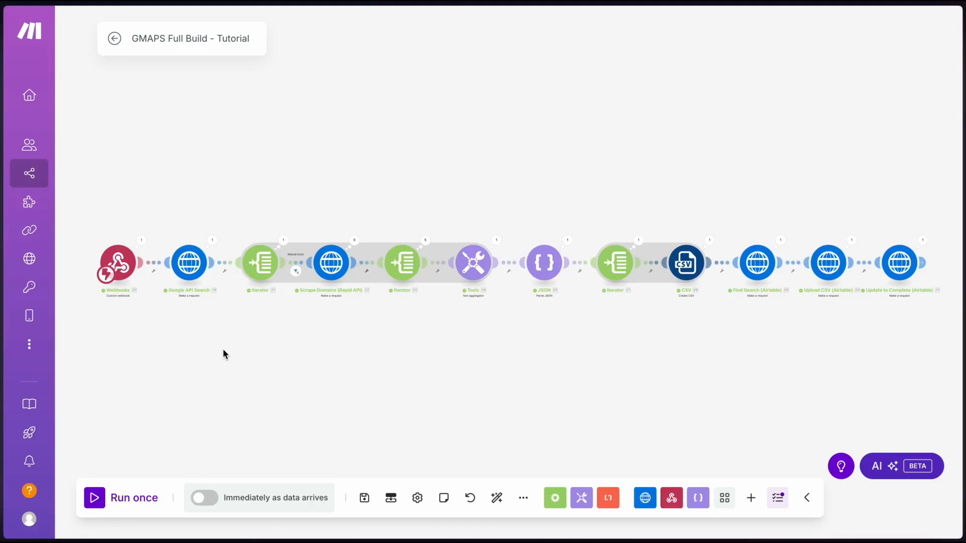
Insert a Repeater after Webhooks, starting at 1 with 3 repeats
{"action": "scroll", "coordinate": [232, 342], "scroll_direction": "down", "scroll_amount": 2}
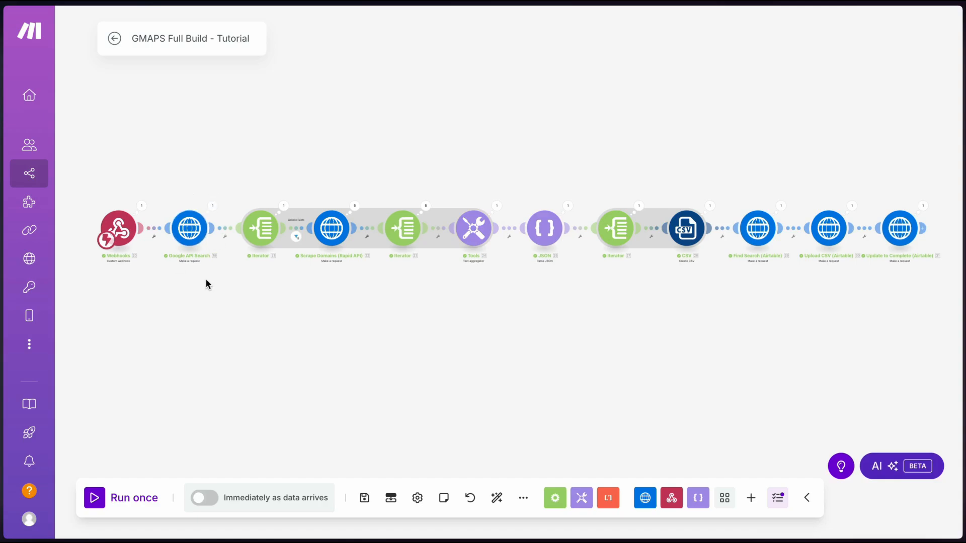
{"action": "left_click_drag", "start_coordinate": [186, 164], "coordinate": [194, 166]}
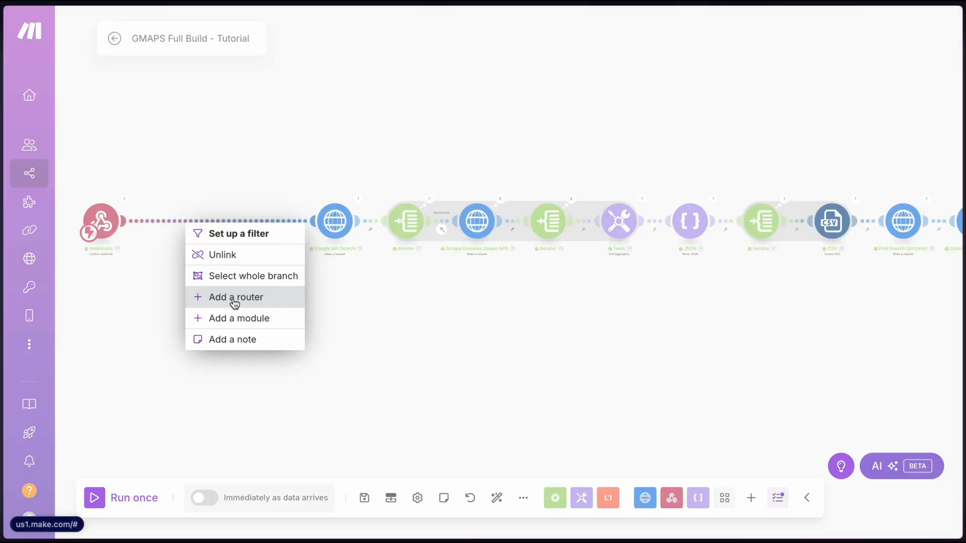
{"action": "left_click", "coordinate": [220, 168]}
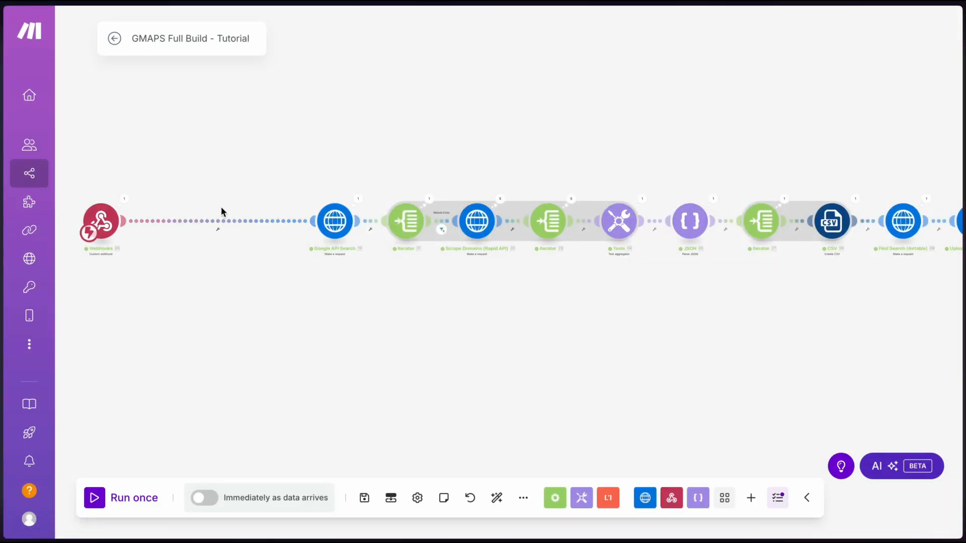
{"action": "left_click", "coordinate": [182, 220]}
{"action": "left_click", "coordinate": [222, 312]}
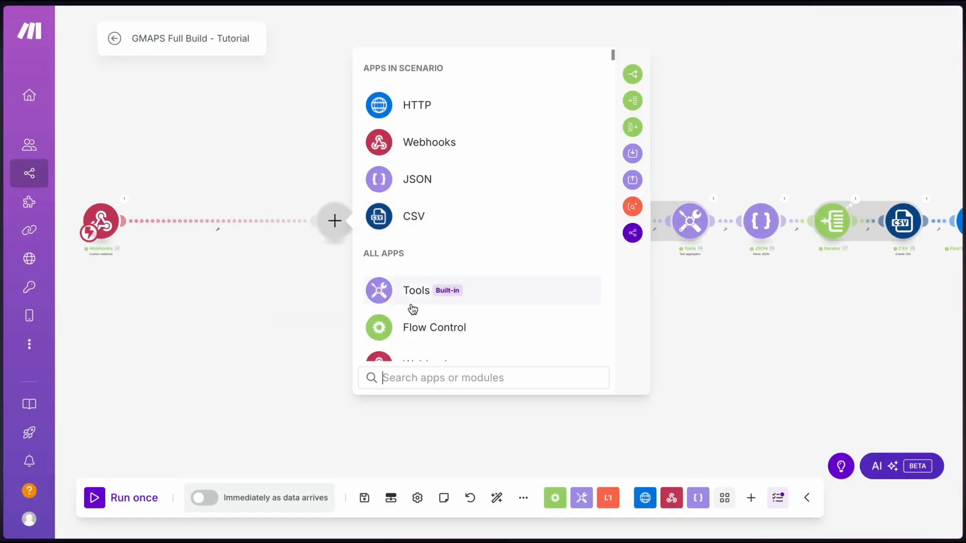
{"action": "type", "text": "rep"}
{"action": "left_click", "coordinate": [455, 121]}
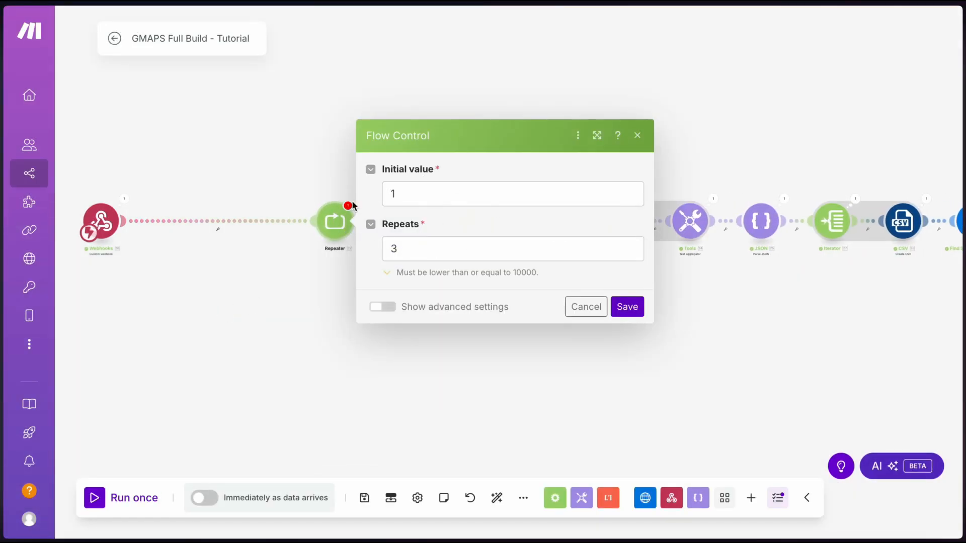
{"action": "left_click", "coordinate": [625, 311]}
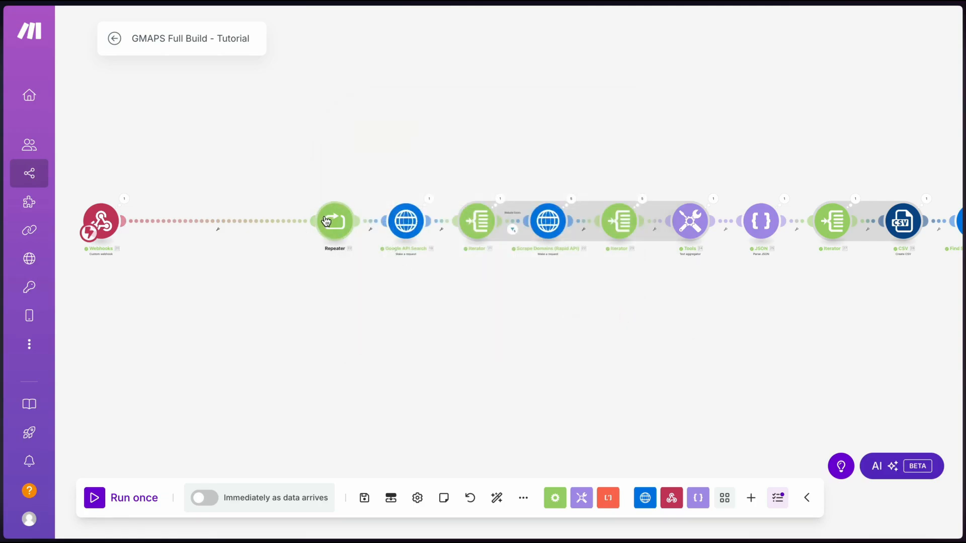
Line up the Repeater and Google API Search, then add a module after the search
{"action": "left_click_drag", "start_coordinate": [326, 221], "coordinate": [167, 221]}
{"action": "left_click_drag", "start_coordinate": [410, 222], "coordinate": [265, 221]}
{"action": "right_click", "coordinate": [328, 221]}
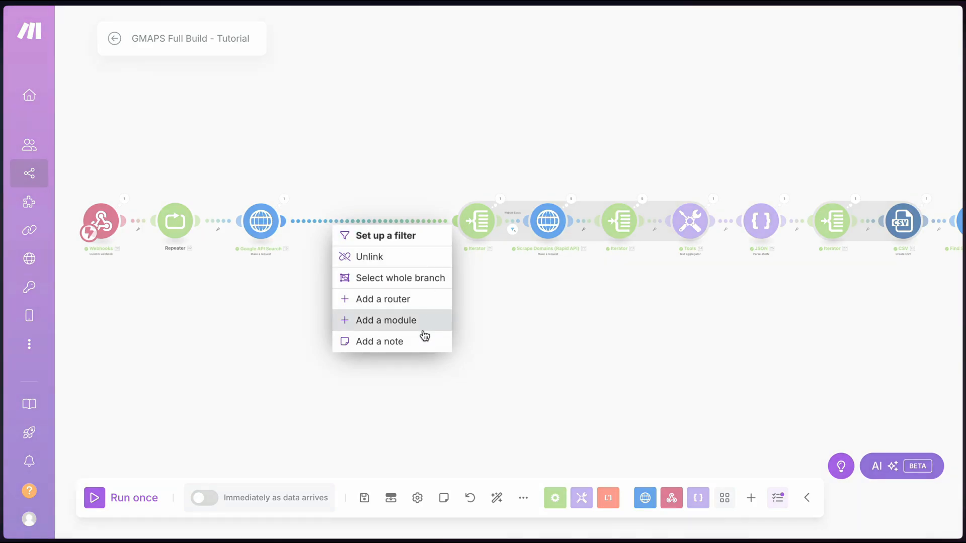
{"action": "left_click", "coordinate": [382, 324]}
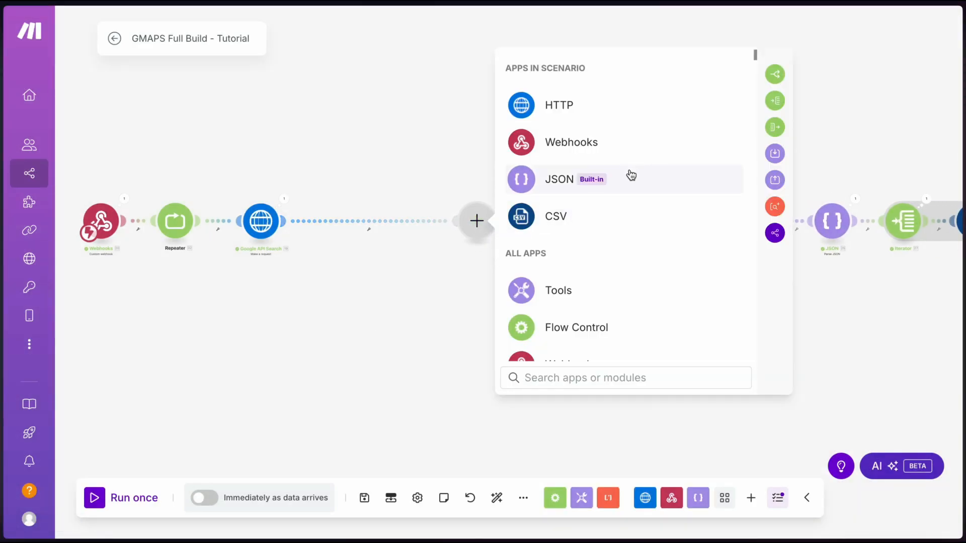
Add a Set variable step named Page Token holding nextPageToken
{"action": "type", "text": "vari"}
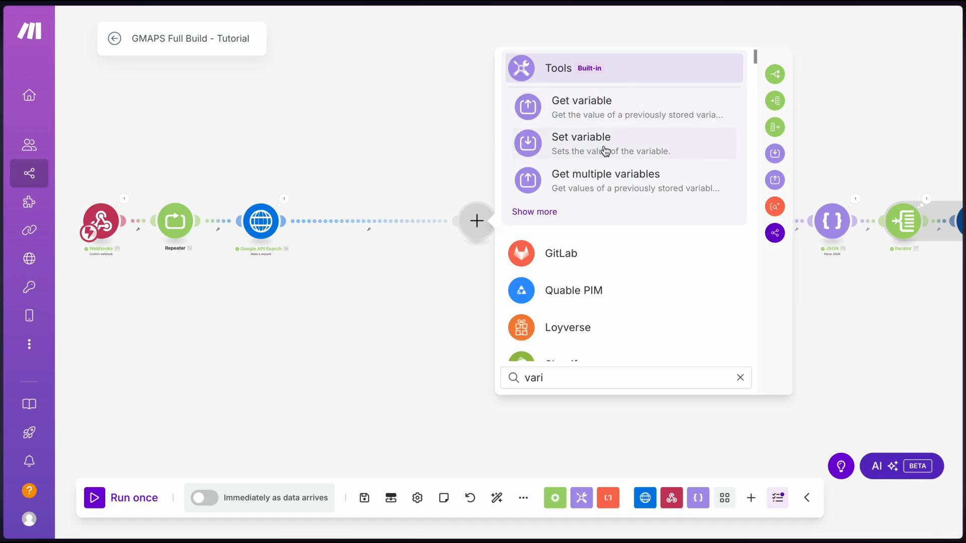
{"action": "left_click", "coordinate": [548, 149]}
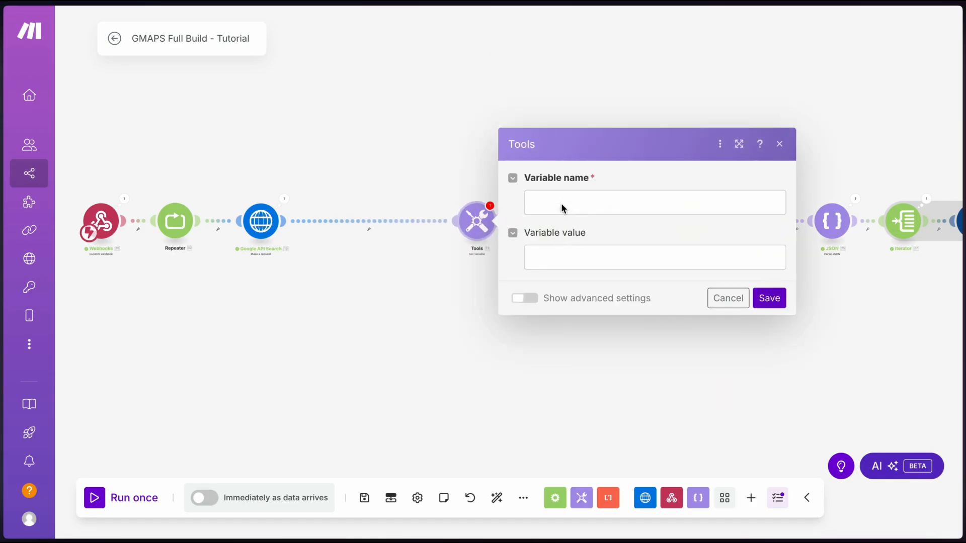
{"action": "left_click", "coordinate": [561, 203]}
{"action": "type", "text": "Pag"}
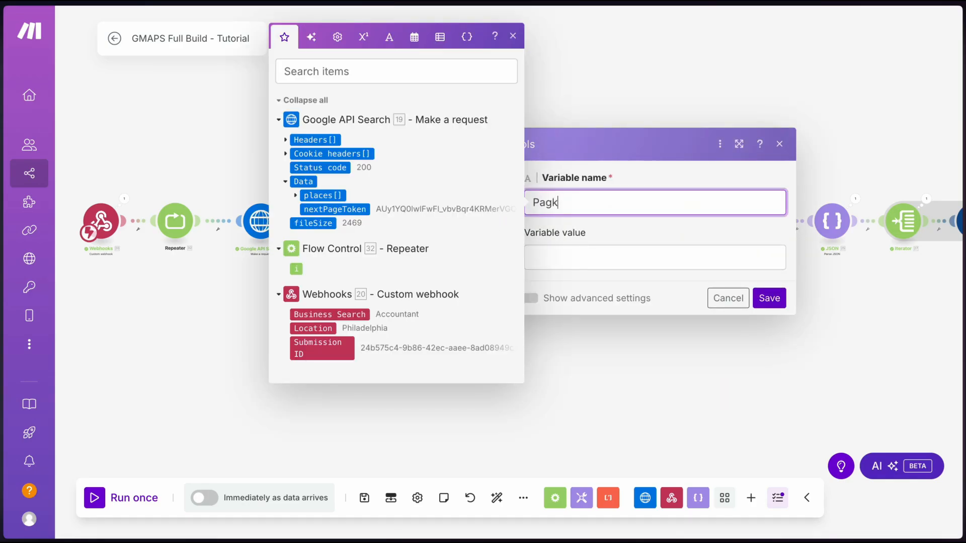
{"action": "type", "text": "e Token"}
{"action": "left_click", "coordinate": [560, 249]}
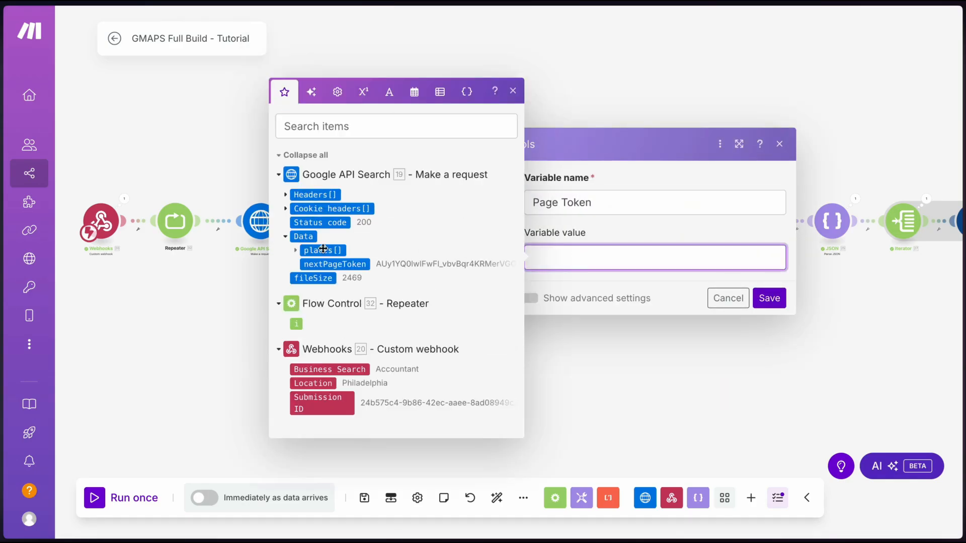
{"action": "left_click", "coordinate": [334, 264]}
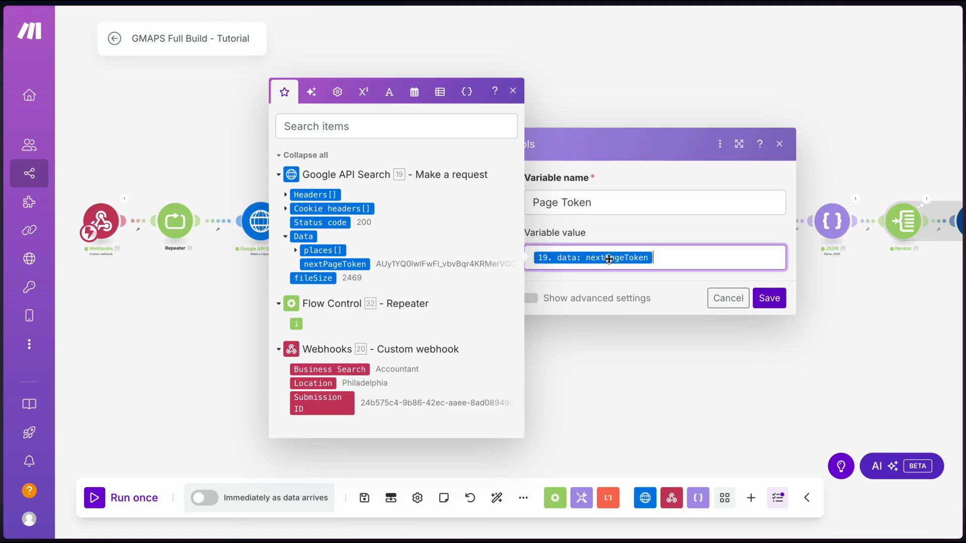
{"action": "left_click", "coordinate": [763, 300]}
Rename the variable module to Page Token and tidy the module positions
{"action": "left_click_drag", "start_coordinate": [479, 222], "coordinate": [370, 222]}
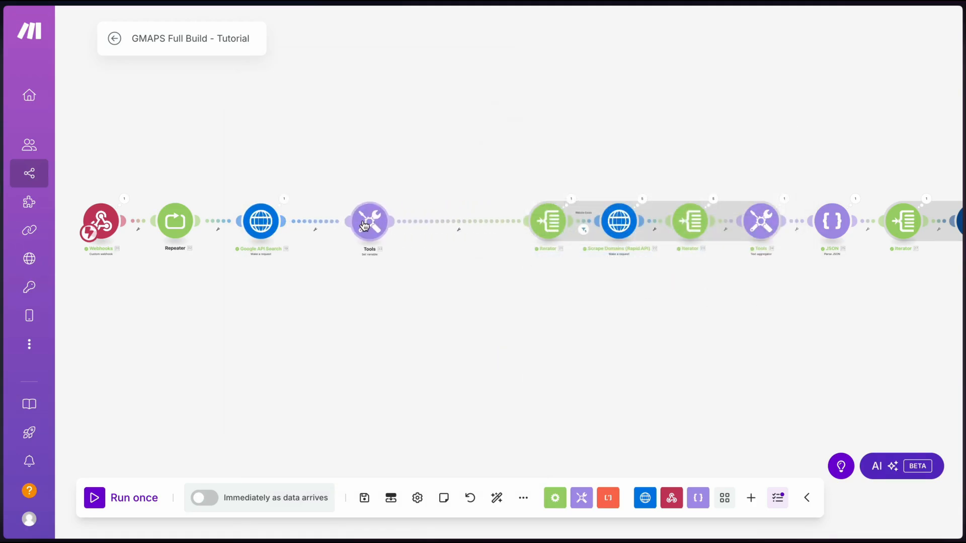
{"action": "right_click", "coordinate": [369, 224]}
{"action": "left_click", "coordinate": [441, 301]}
{"action": "type", "text": "Page Token"}
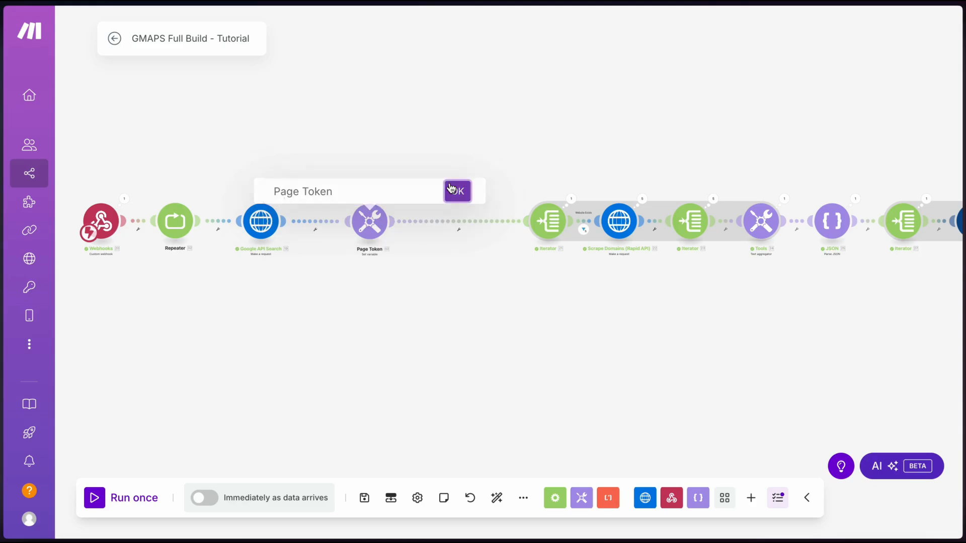
{"action": "left_click", "coordinate": [457, 191]}
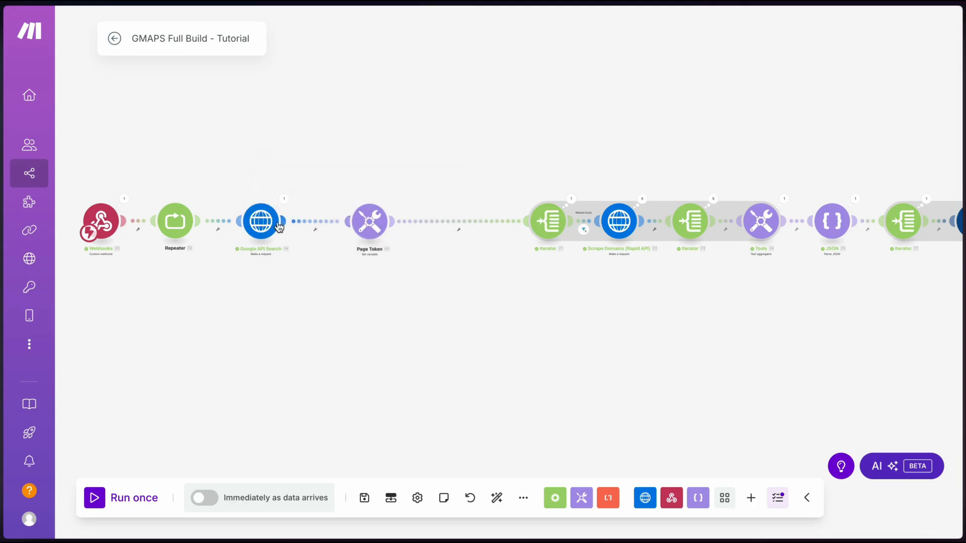
{"action": "left_click_drag", "start_coordinate": [279, 226], "coordinate": [295, 226]}
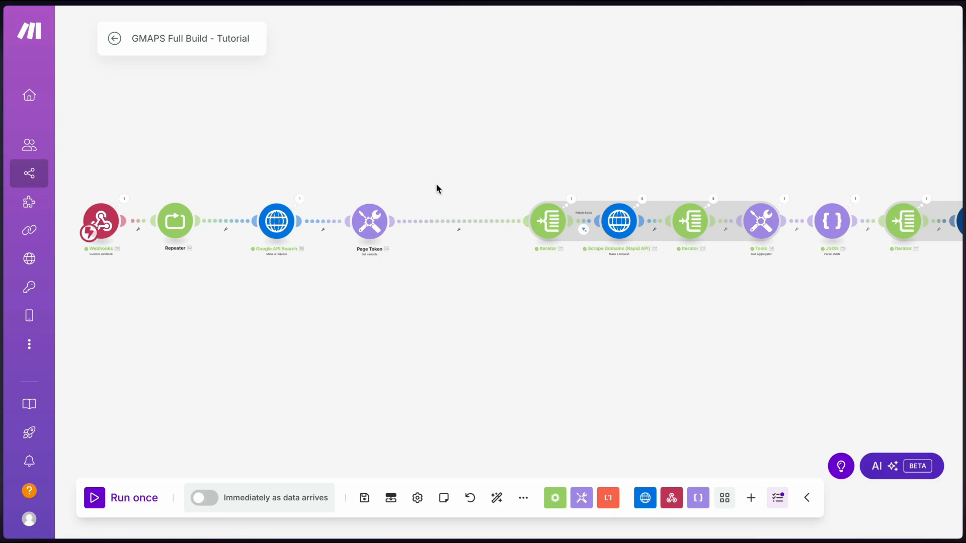
Insert an Iterator after Page Token over the search's places[] array
{"action": "right_click", "coordinate": [418, 220]}
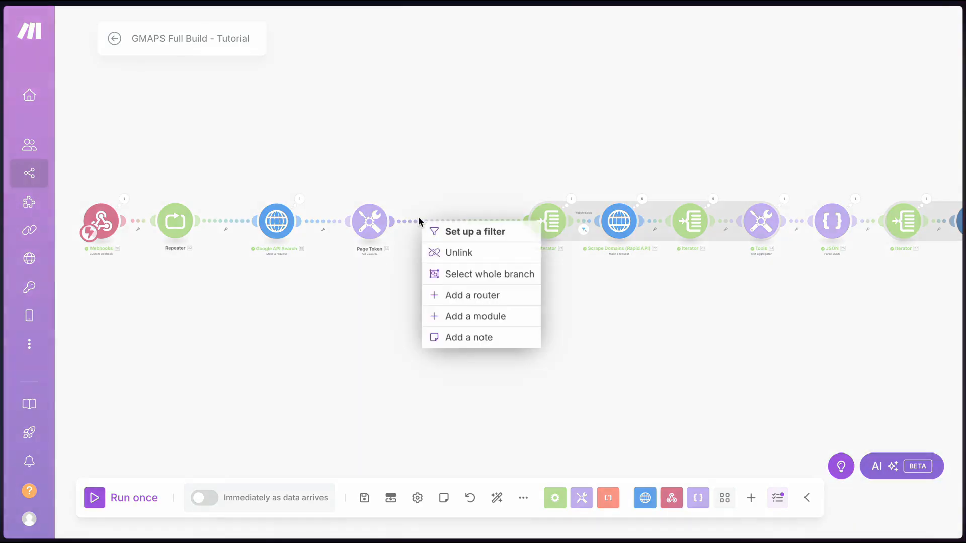
{"action": "left_click", "coordinate": [476, 316]}
{"action": "type", "text": "iter"}
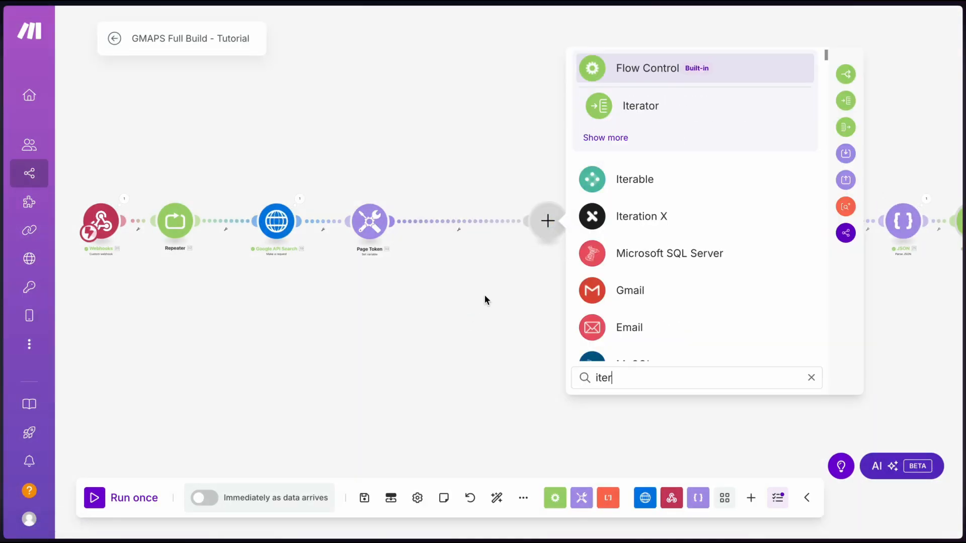
{"action": "left_click", "coordinate": [640, 106]}
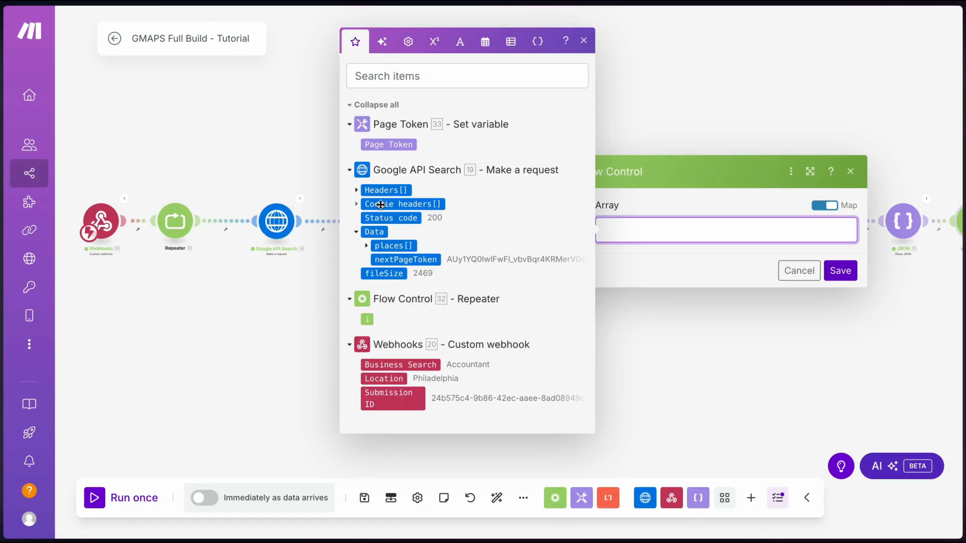
{"action": "left_click", "coordinate": [390, 246]}
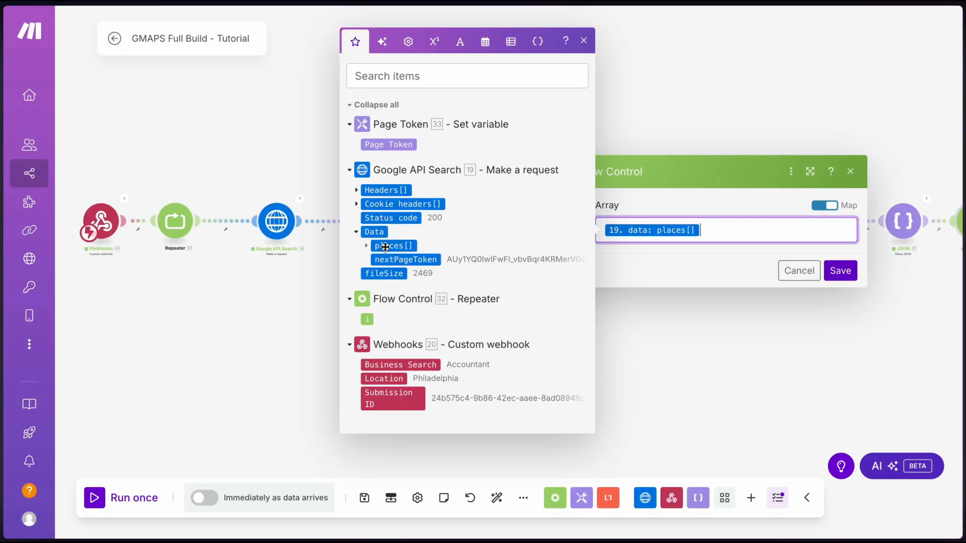
{"action": "left_click", "coordinate": [833, 274]}
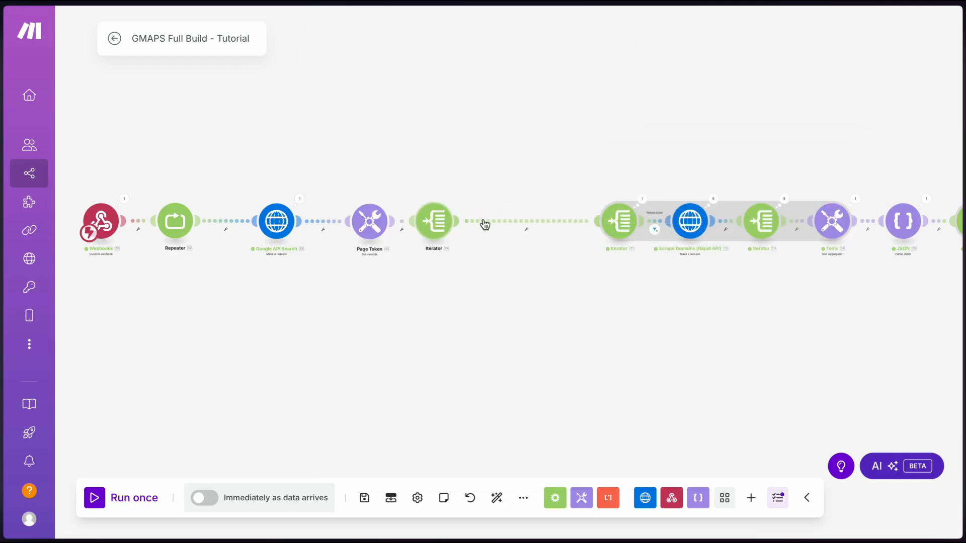
Add a Text aggregator after the Iterator with Repeater [32] as its source
{"action": "right_click", "coordinate": [487, 221]}
{"action": "left_click", "coordinate": [568, 315]}
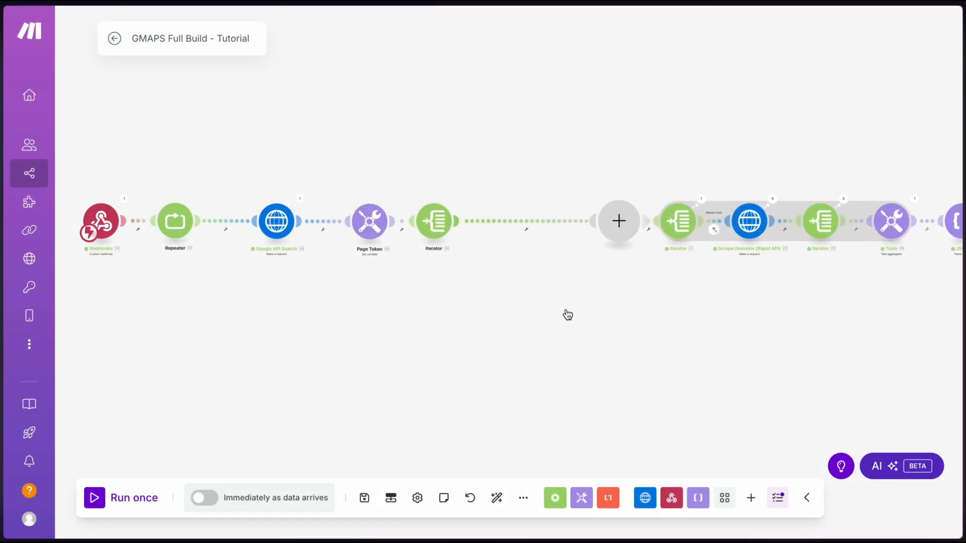
{"action": "type", "text": "agg"}
{"action": "left_click", "coordinate": [701, 117]}
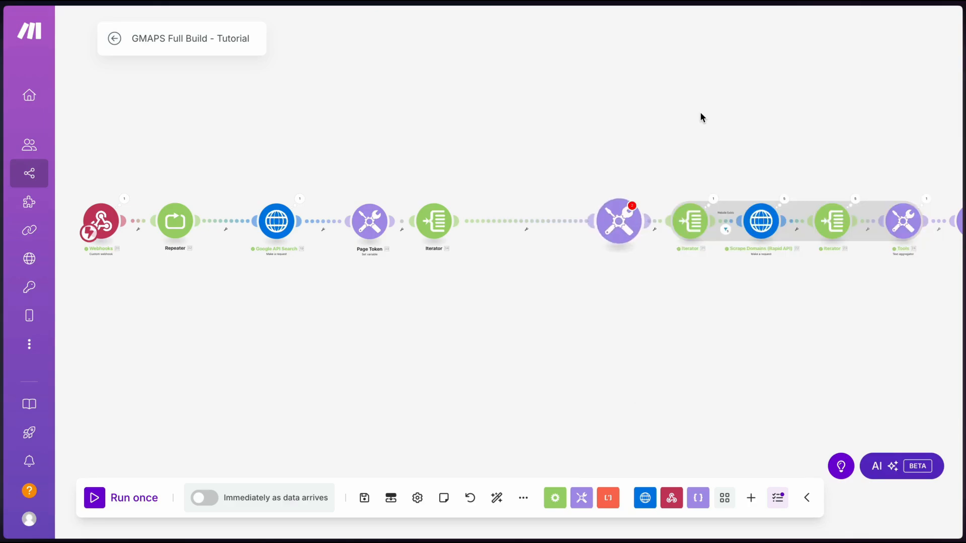
{"action": "left_click", "coordinate": [682, 204]}
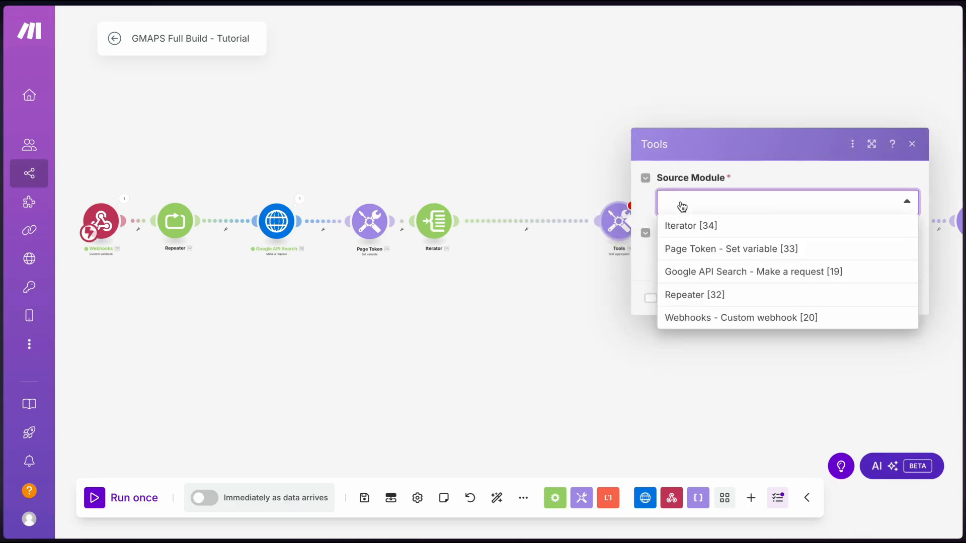
{"action": "left_click", "coordinate": [704, 300]}
Start the JSON template with company_name mapped to the place's display name
{"action": "left_click", "coordinate": [691, 257]}
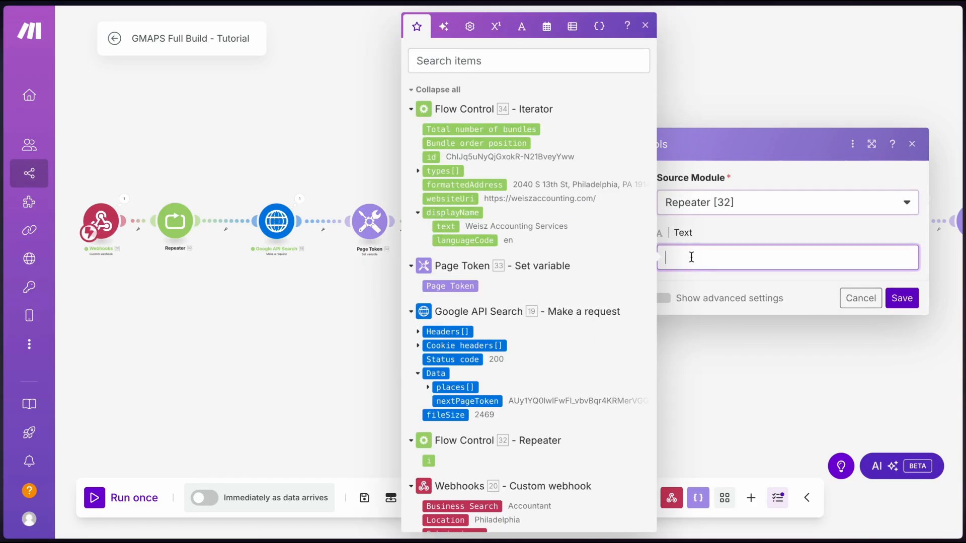
{"action": "type", "text": "{"}
{"action": "key", "text": "Return"}
{"action": "key", "text": "Return"}
{"action": "type", "text": "}"}
{"action": "key", "text": "Up"}
{"action": "type", "text": "\"\""}
{"action": "key", "text": "Left"}
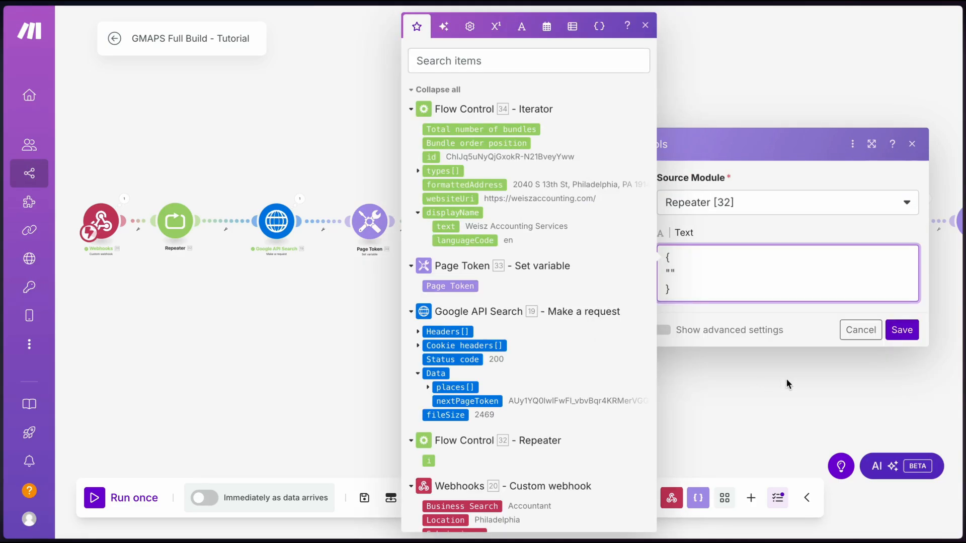
{"action": "type", "text": "company"}
{"action": "type", "text": "_name\":"}
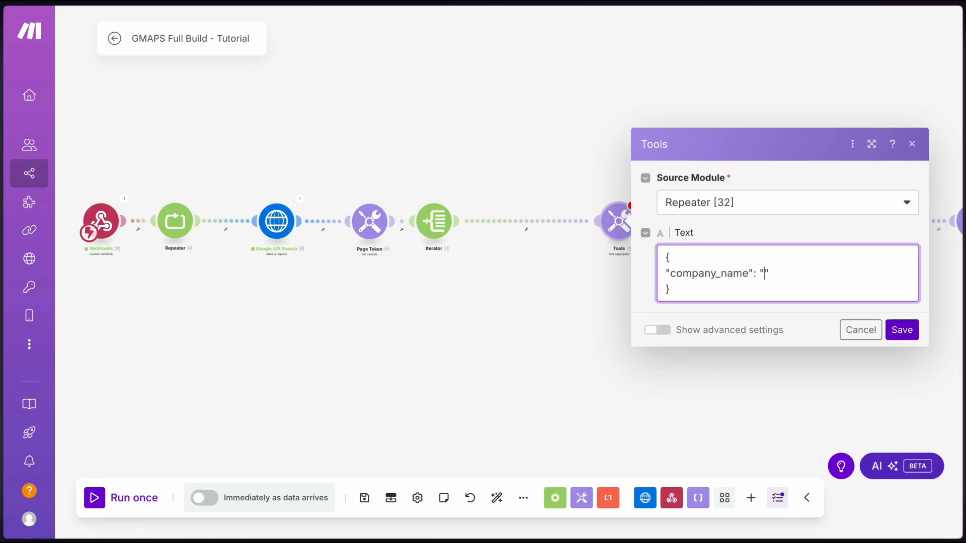
{"action": "left_click", "coordinate": [766, 273]}
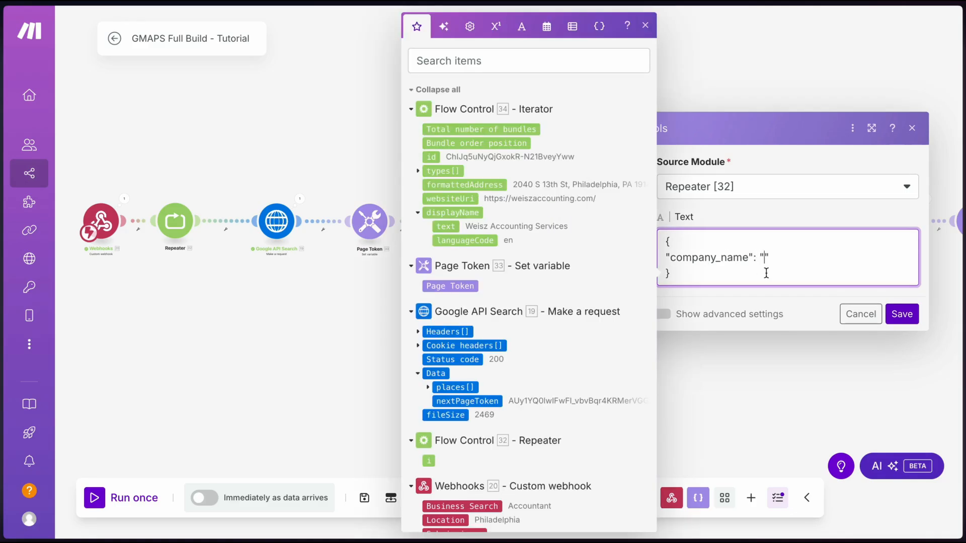
{"action": "left_click", "coordinate": [446, 227]}
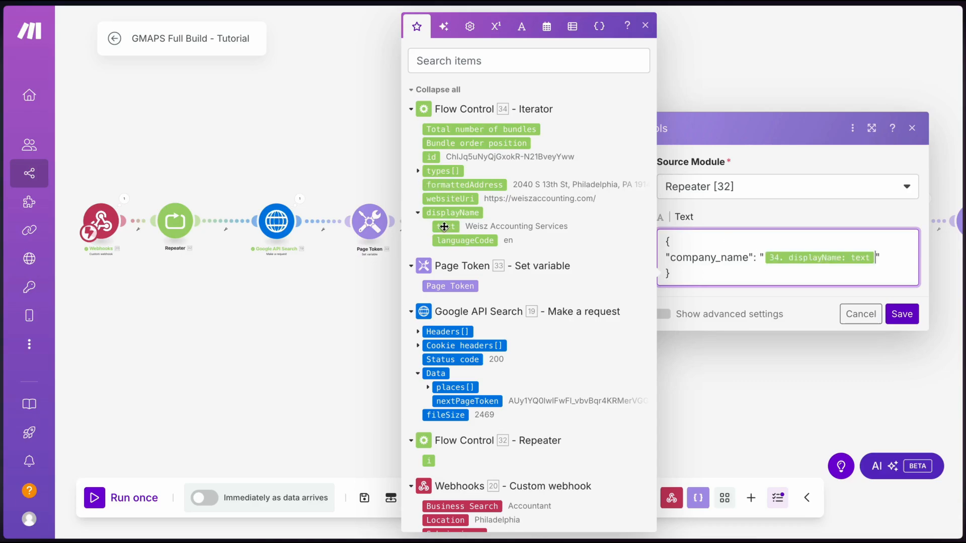
{"action": "key", "text": "Return"}
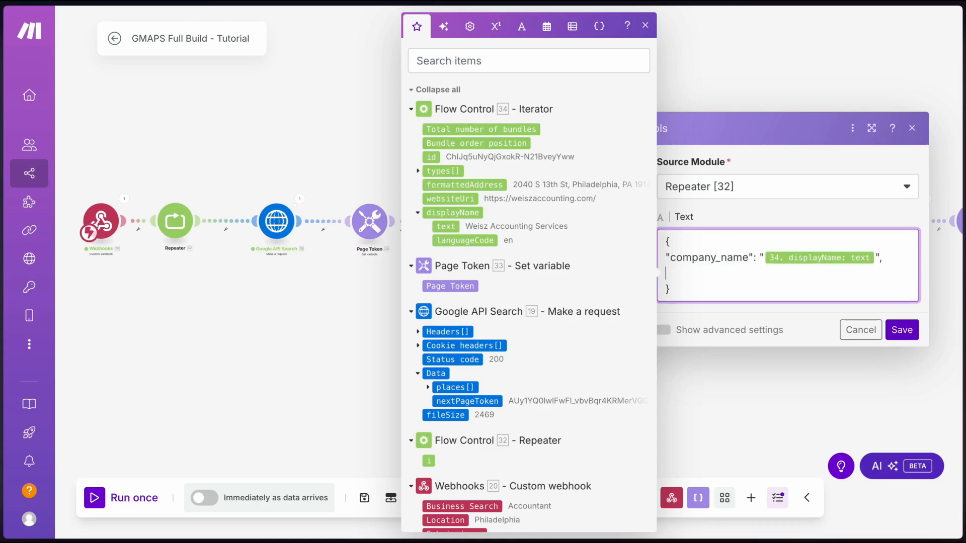
Add address (formattedAddress), website (websiteUri) and places_id (place id) to the template
{"action": "type", "text": "\"address\": \""}
{"action": "left_click", "coordinate": [480, 185]}
{"action": "left_click", "coordinate": [850, 276]}
{"action": "type", "text": ","}
{"action": "key", "text": "Return"}
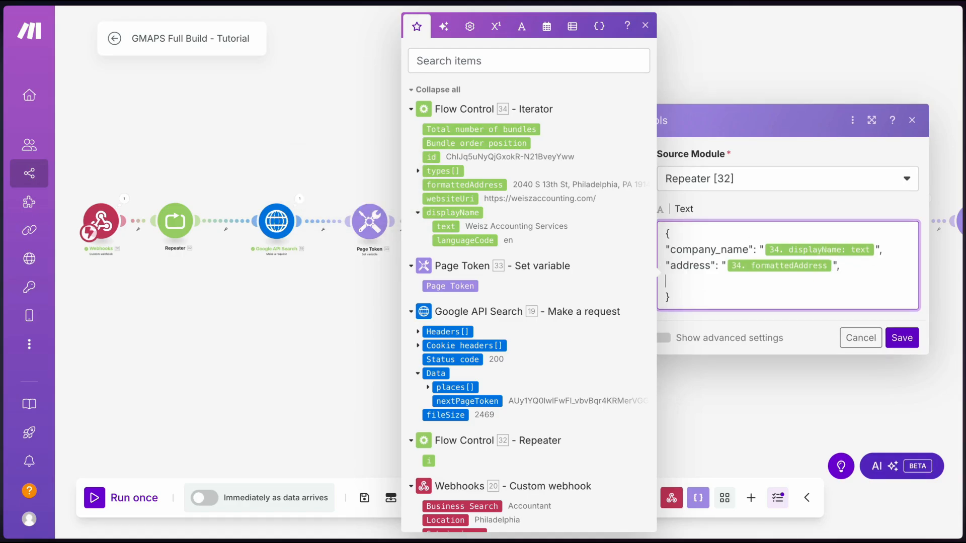
{"action": "type", "text": "\"website\": \""}
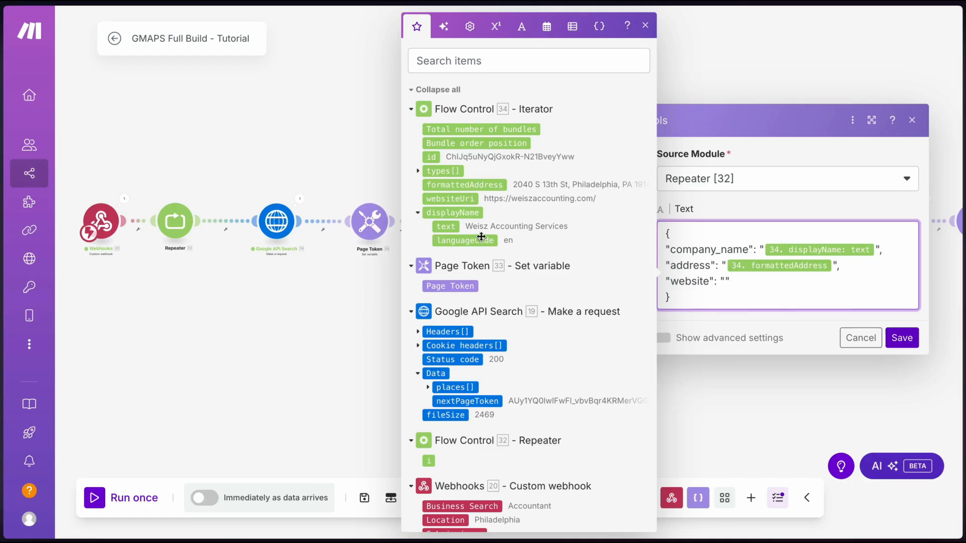
{"action": "left_click", "coordinate": [487, 184]}
{"action": "key", "text": "BackSpace"}
{"action": "left_click", "coordinate": [464, 198]}
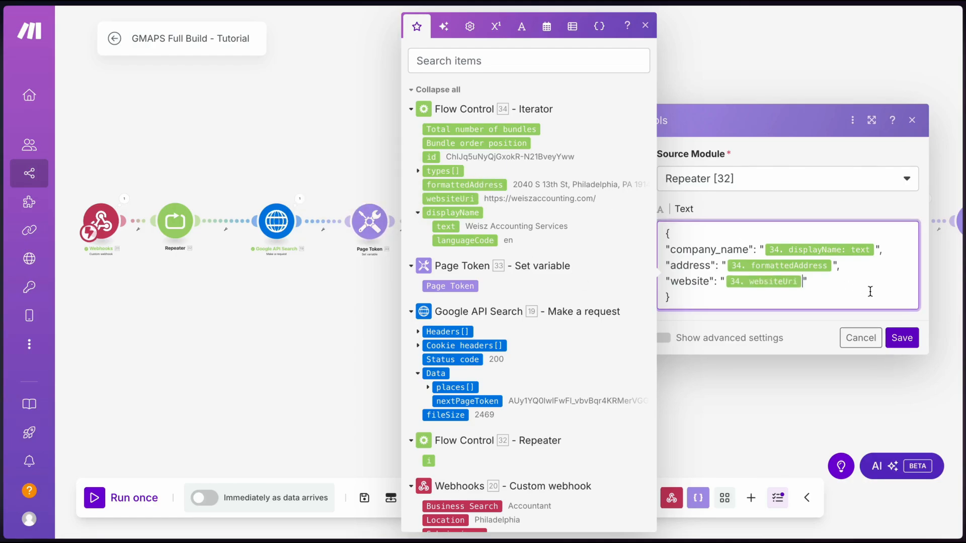
{"action": "type", "text": ","}
{"action": "key", "text": "Return"}
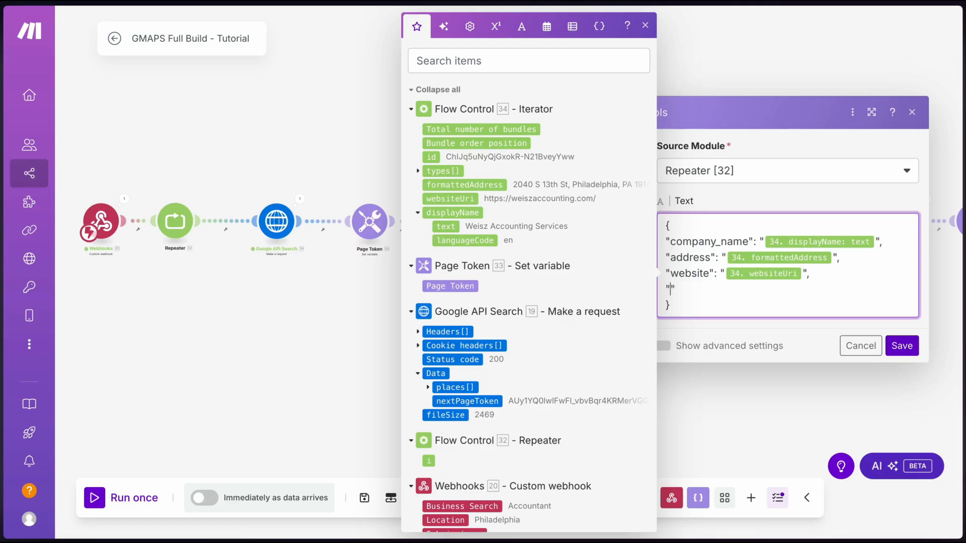
{"action": "type", "text": "\"places_id\":"}
{"action": "left_click", "coordinate": [431, 157]}
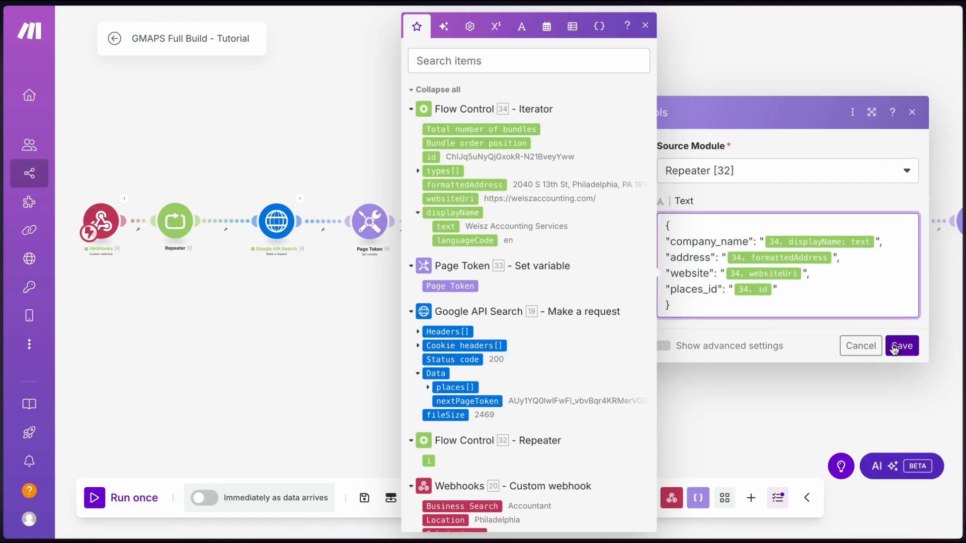
Switch the aggregator's row separator to Other
{"action": "left_click", "coordinate": [664, 345]}
{"action": "left_click", "coordinate": [716, 145]}
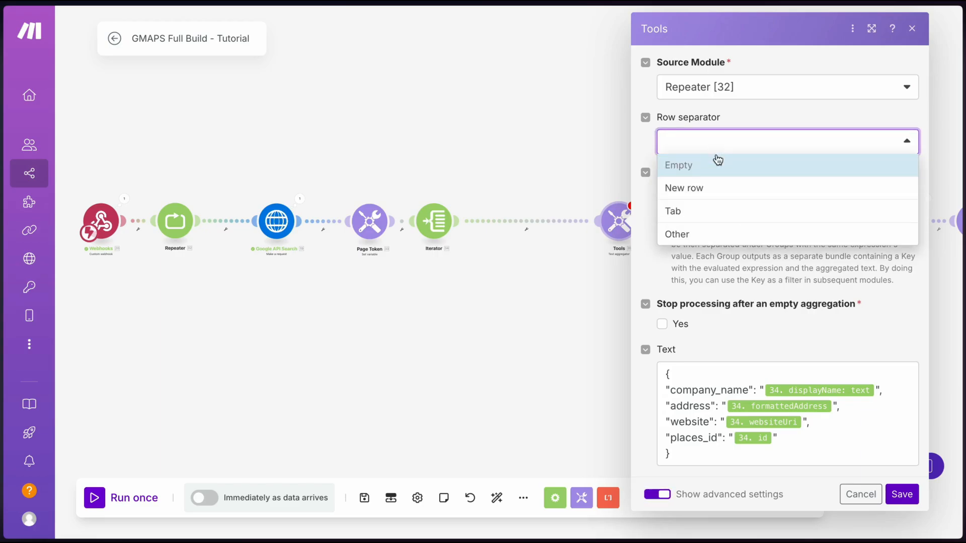
{"action": "left_click", "coordinate": [676, 234]}
Use ',' as the row separator, save the aggregator, and shift it left
{"action": "type", "text": ","}
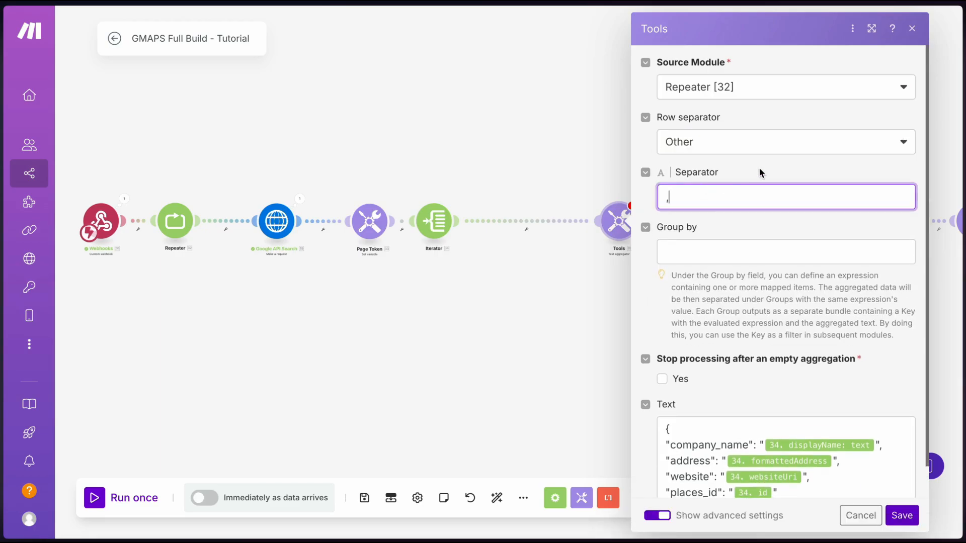
{"action": "left_click", "coordinate": [901, 515]}
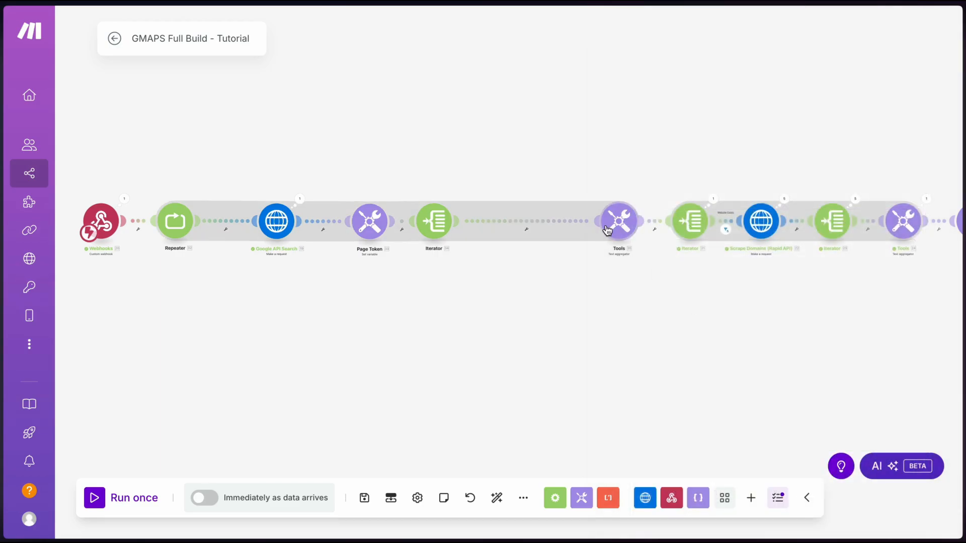
{"action": "left_click_drag", "start_coordinate": [607, 230], "coordinate": [506, 220]}
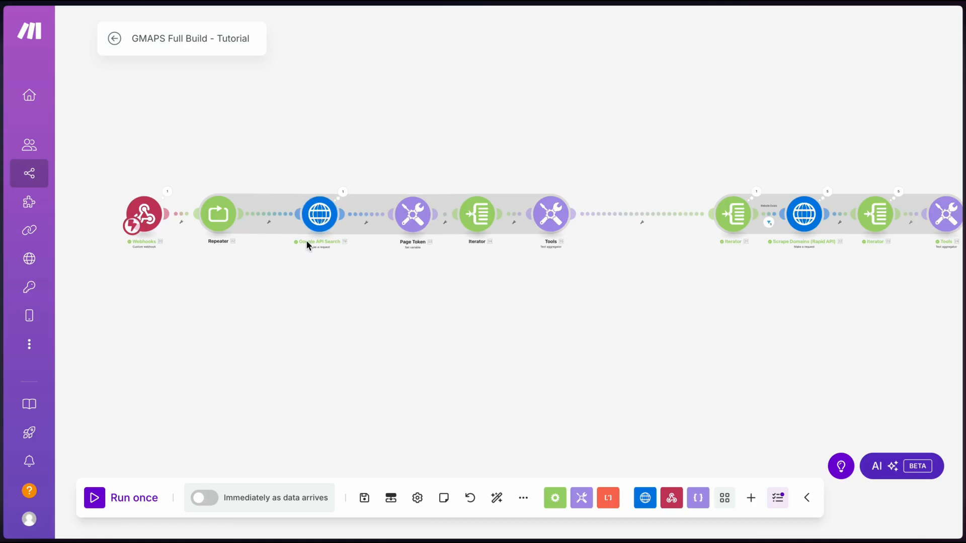
Insert a Tools Get variable module before Google API Search and check the Page Token settings
{"action": "left_click", "coordinate": [266, 212]}
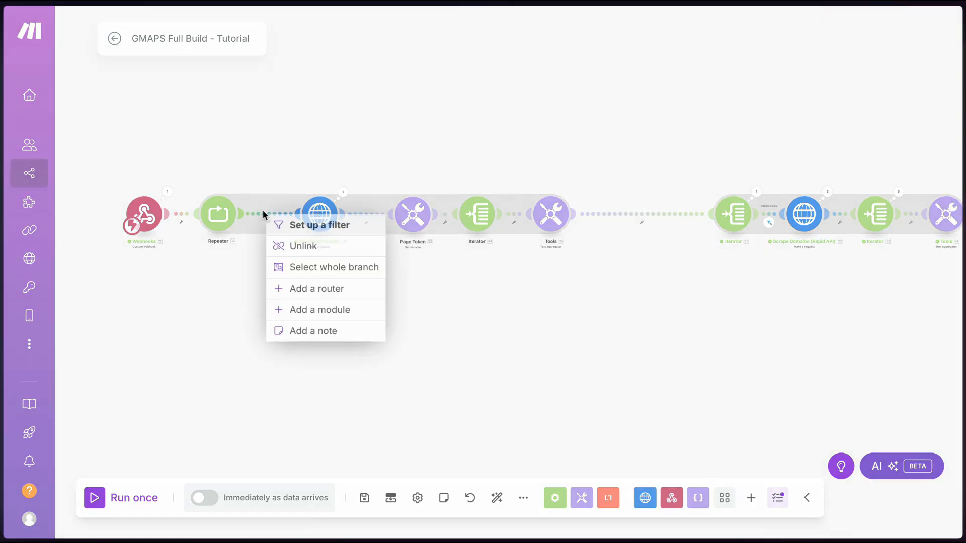
{"action": "left_click", "coordinate": [321, 310]}
{"action": "type", "text": "get"}
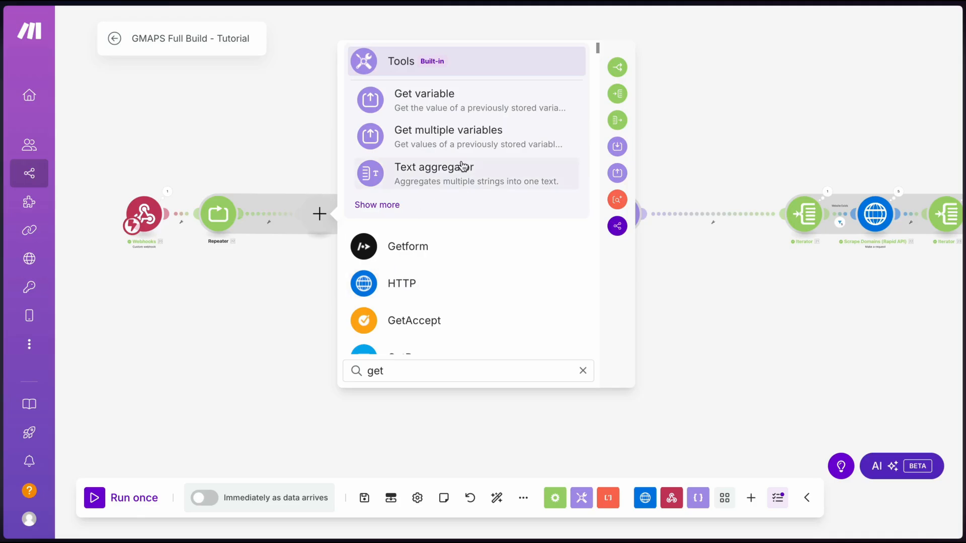
{"action": "left_click", "coordinate": [441, 102]}
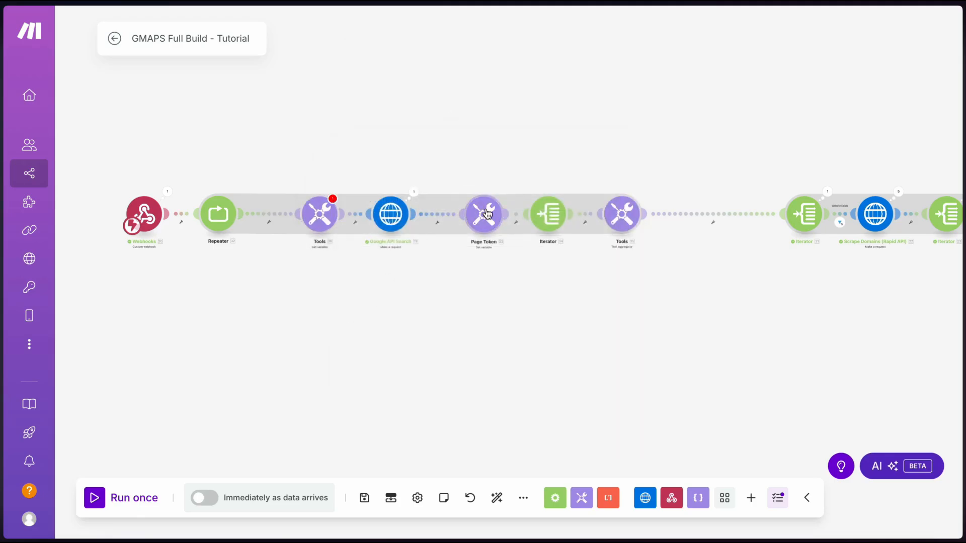
{"action": "left_click", "coordinate": [485, 215]}
{"action": "left_click", "coordinate": [599, 196]}
{"action": "left_click", "coordinate": [380, 276]}
Add a pageToken query parameter mapped to the stored Page Token to the Google search
{"action": "left_click", "coordinate": [320, 213]}
{"action": "left_click", "coordinate": [390, 214]}
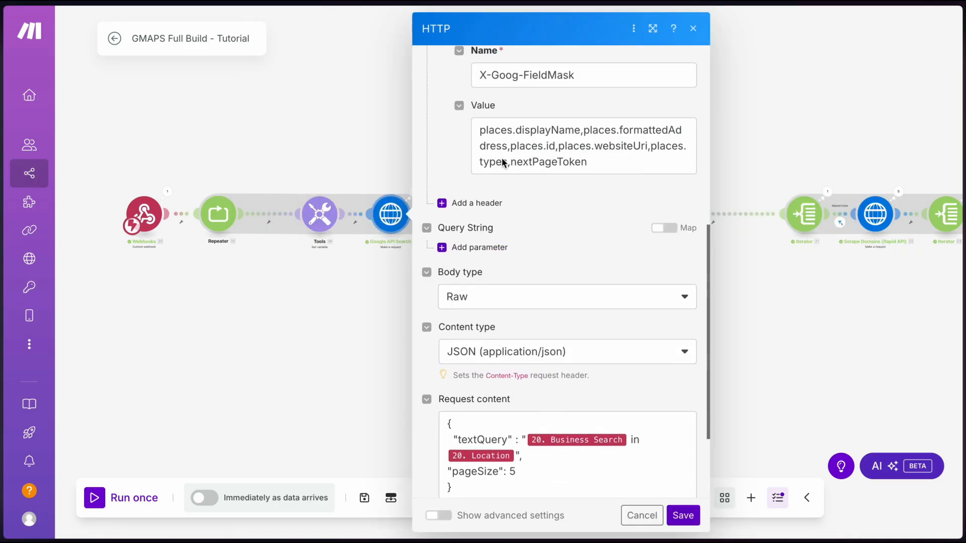
{"action": "scroll", "coordinate": [502, 158], "scroll_direction": "down", "scroll_amount": 3}
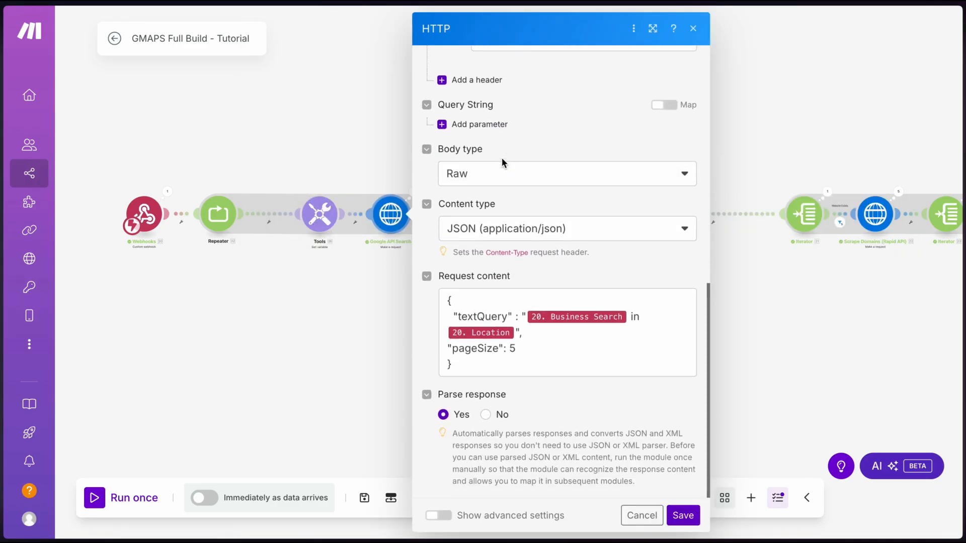
{"action": "left_click", "coordinate": [460, 123]}
{"action": "left_click", "coordinate": [533, 169]}
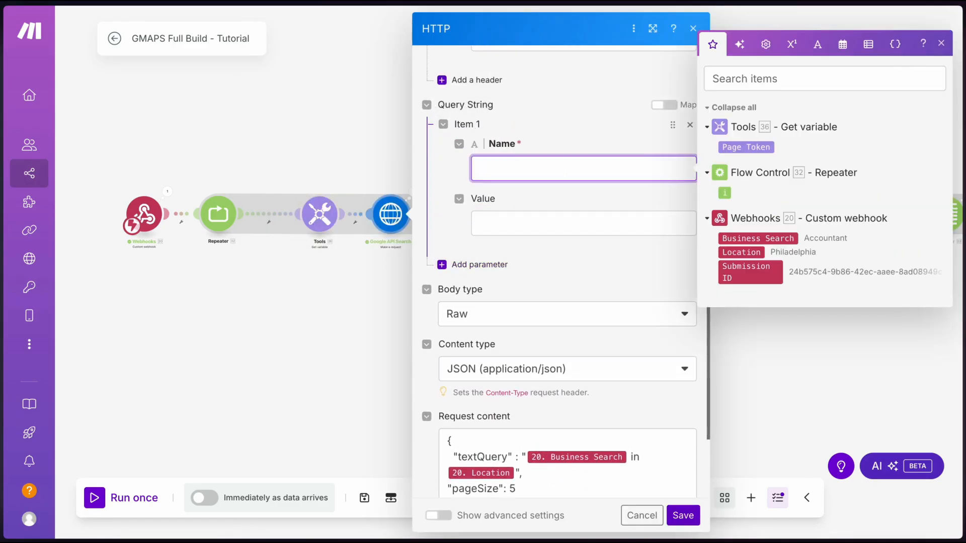
{"action": "type", "text": "pageToken"}
{"action": "left_click", "coordinate": [537, 231]}
{"action": "left_click", "coordinate": [746, 202]}
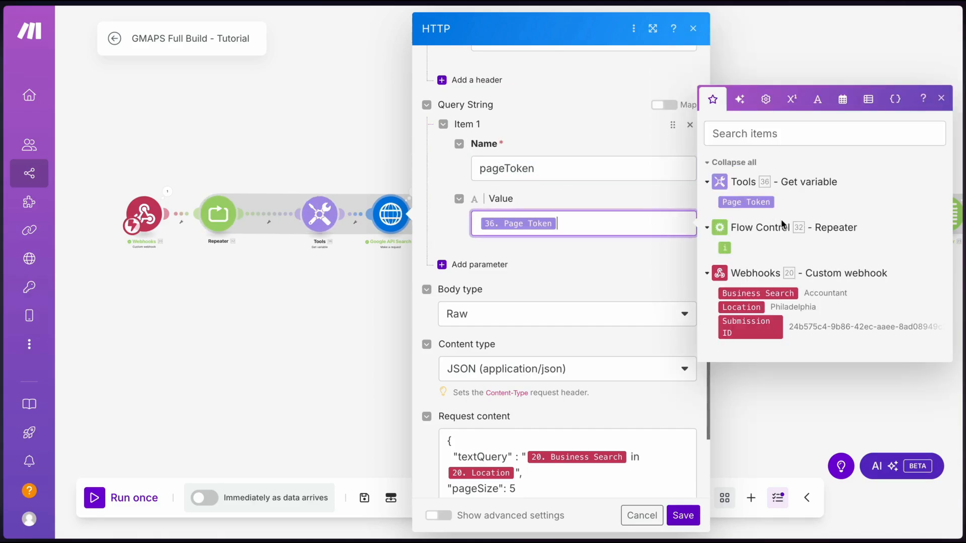
{"action": "left_click", "coordinate": [530, 256]}
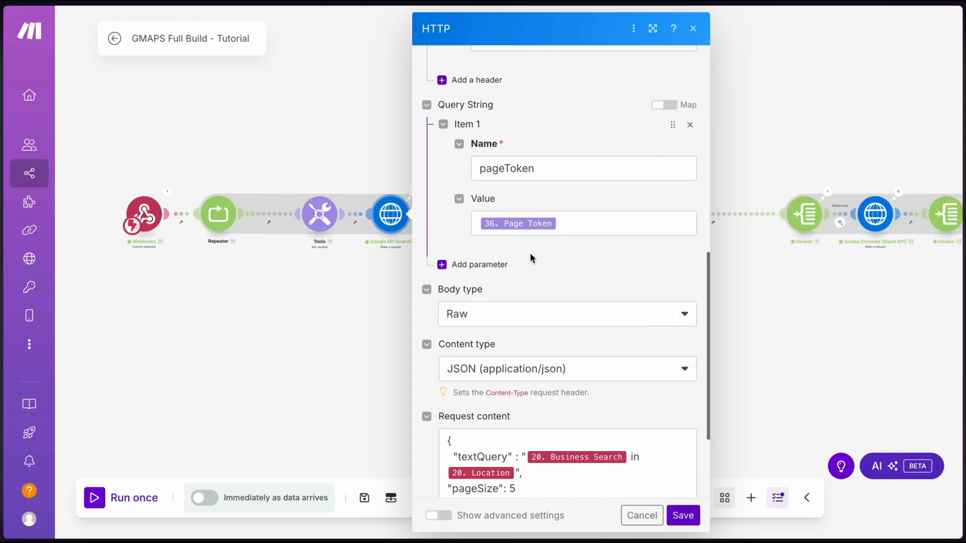
{"action": "left_click", "coordinate": [683, 515]}
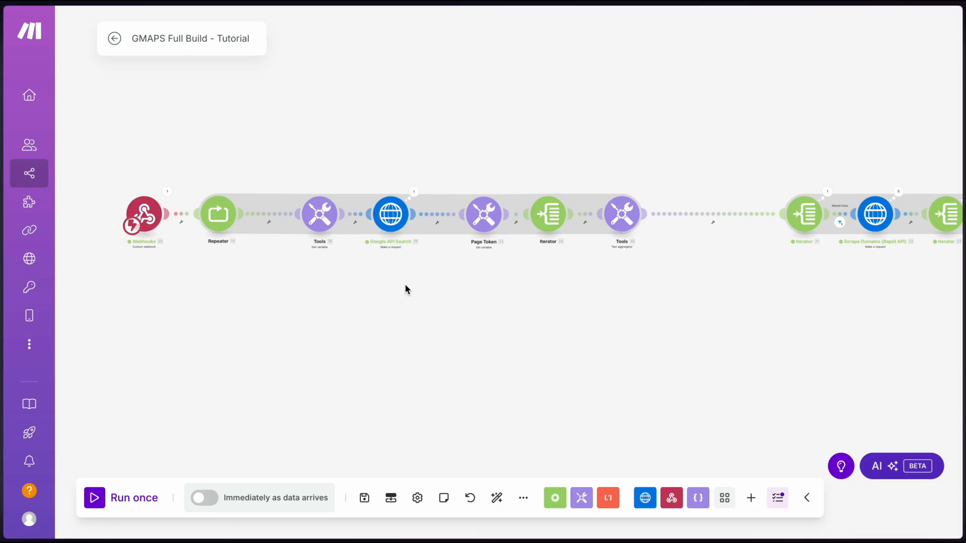
Unlink the Iterator connection, save despite the warning, run once, and submit the Accountant search
{"action": "right_click", "coordinate": [724, 216]}
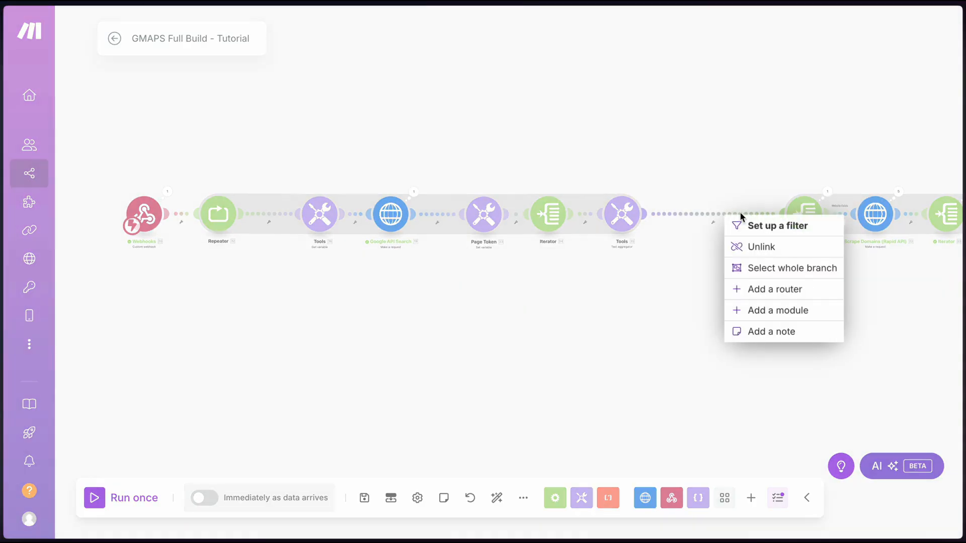
{"action": "left_click", "coordinate": [760, 247]}
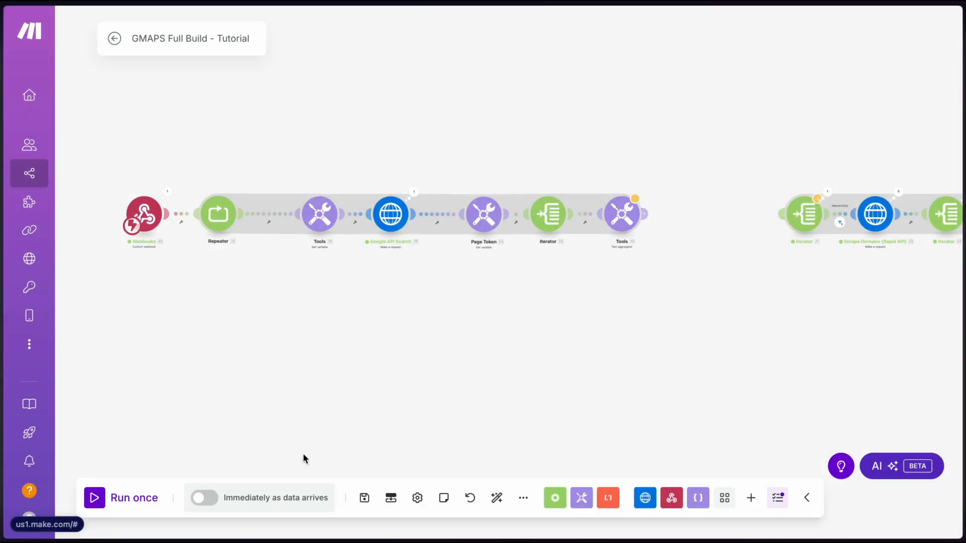
{"action": "left_click", "coordinate": [364, 498]}
{"action": "left_click", "coordinate": [593, 517]}
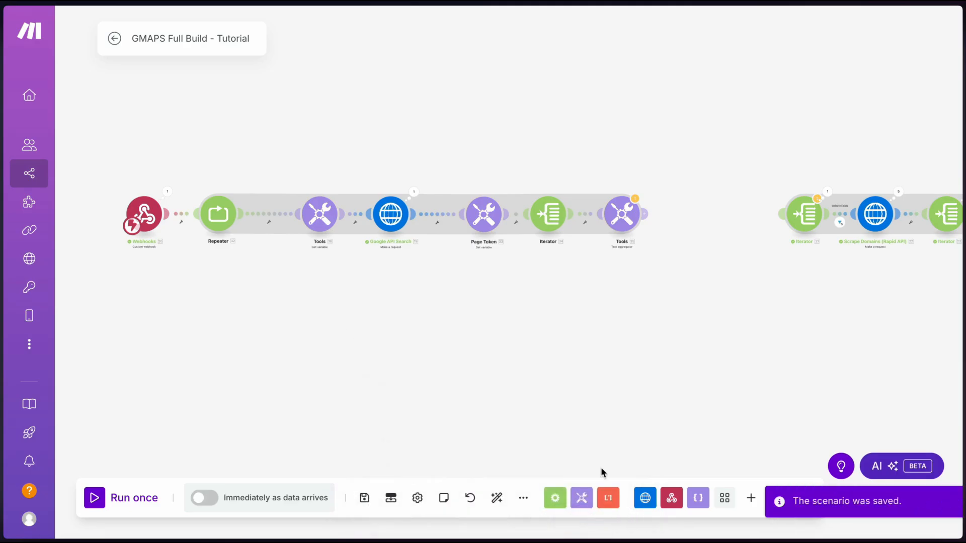
{"action": "left_click", "coordinate": [95, 498]}
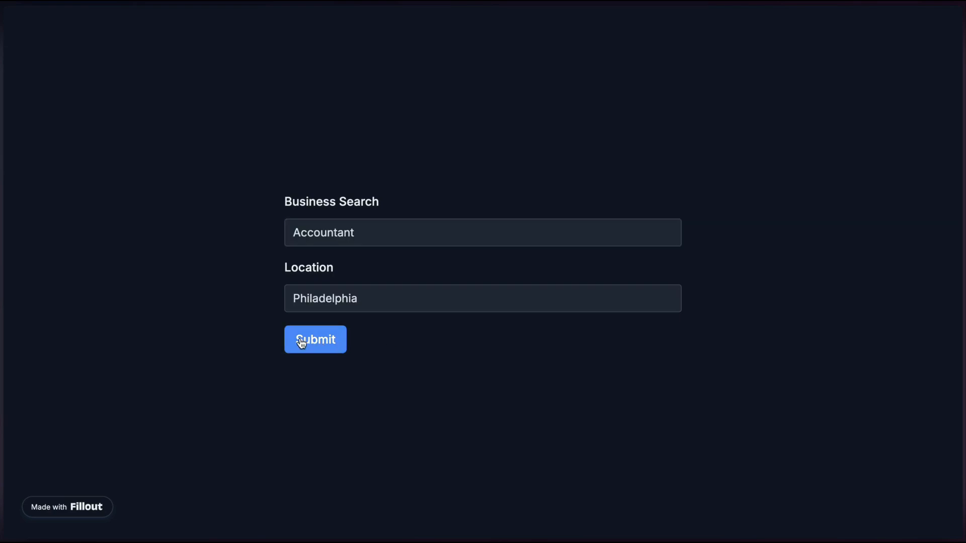
{"action": "left_click", "coordinate": [300, 339]}
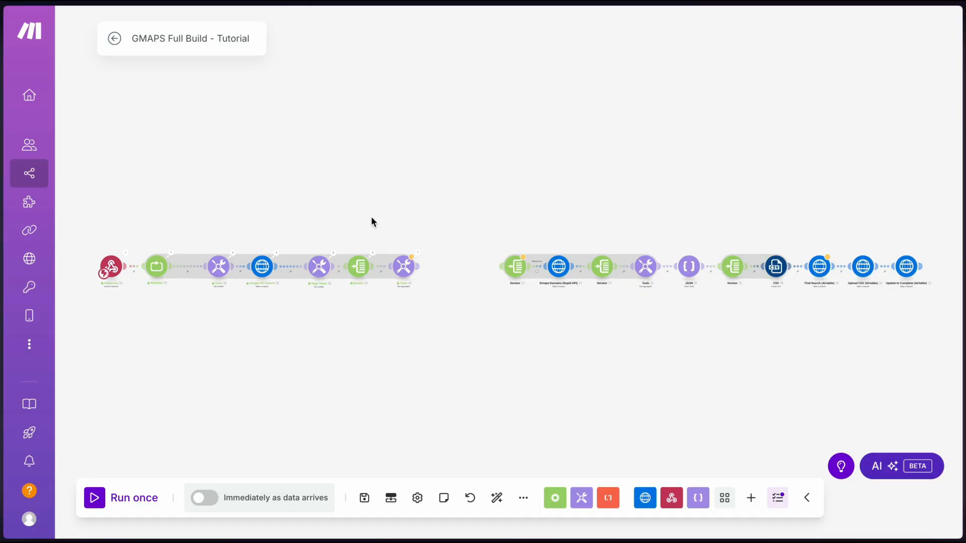
{"action": "scroll", "coordinate": [167, 269], "scroll_direction": "up", "scroll_amount": 10}
{"action": "scroll", "coordinate": [167, 271], "scroll_direction": "down", "scroll_amount": 8}
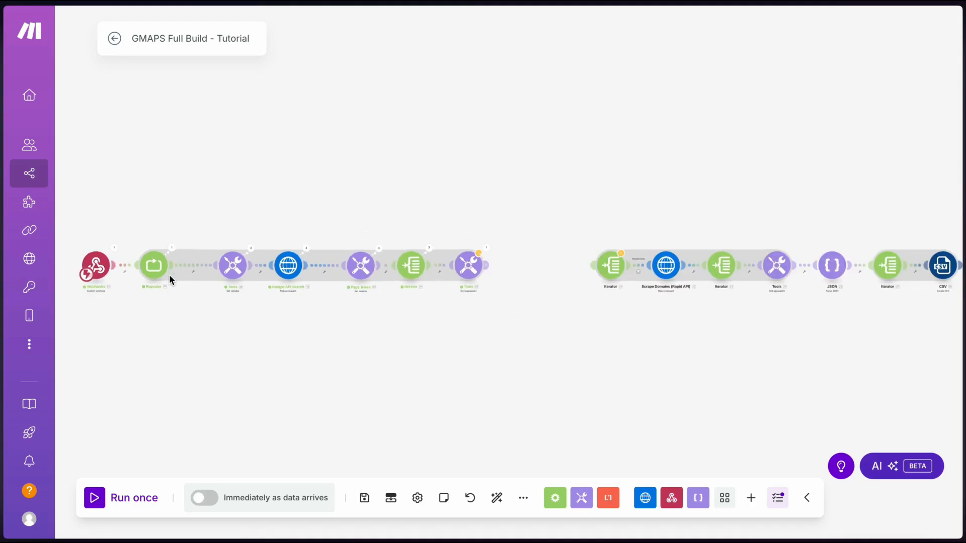
{"action": "left_click_drag", "start_coordinate": [181, 330], "coordinate": [210, 315]}
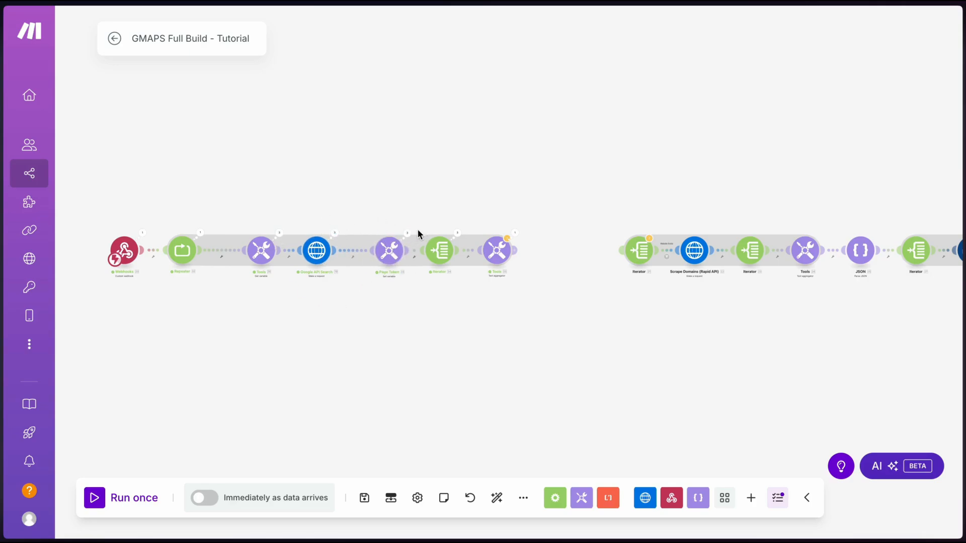
{"action": "left_click", "coordinate": [279, 233]}
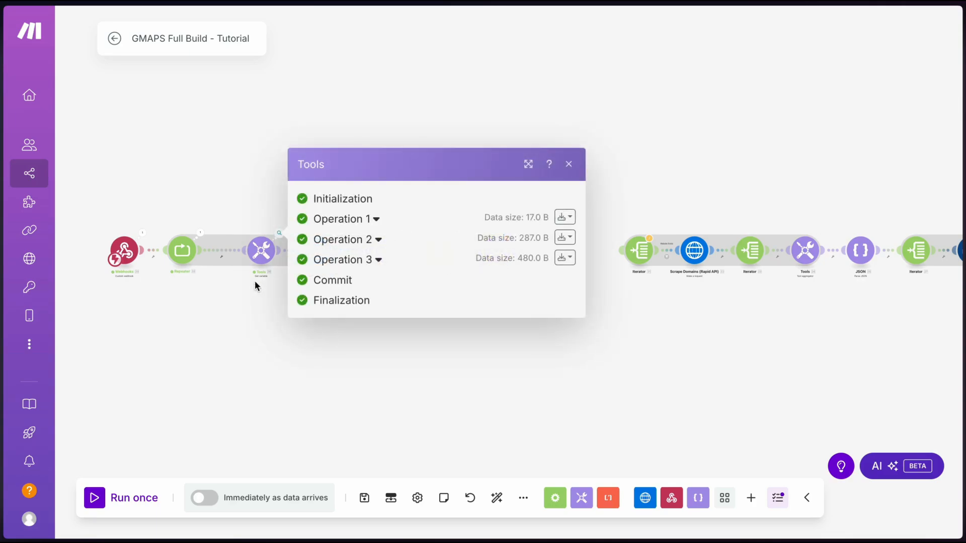
{"action": "left_click", "coordinate": [357, 219]}
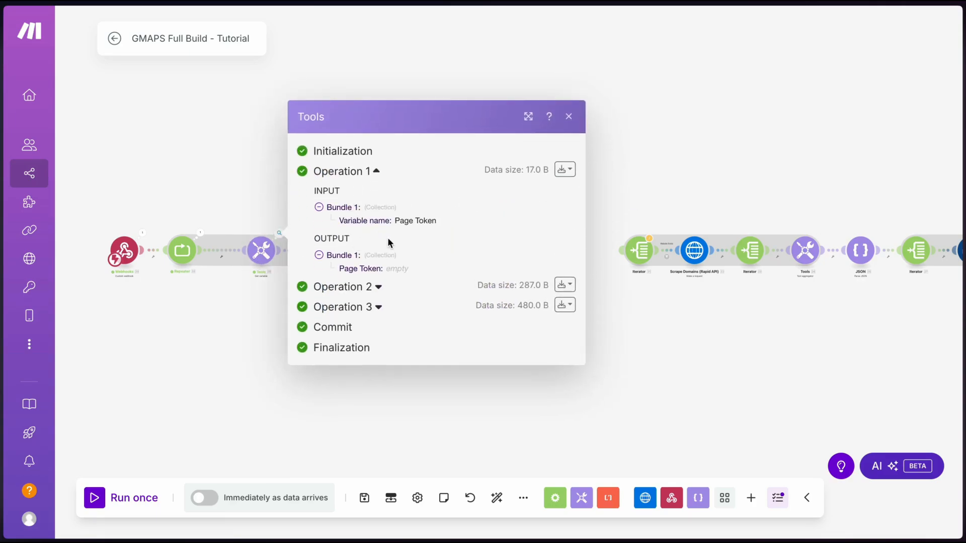
{"action": "left_click", "coordinate": [342, 288]}
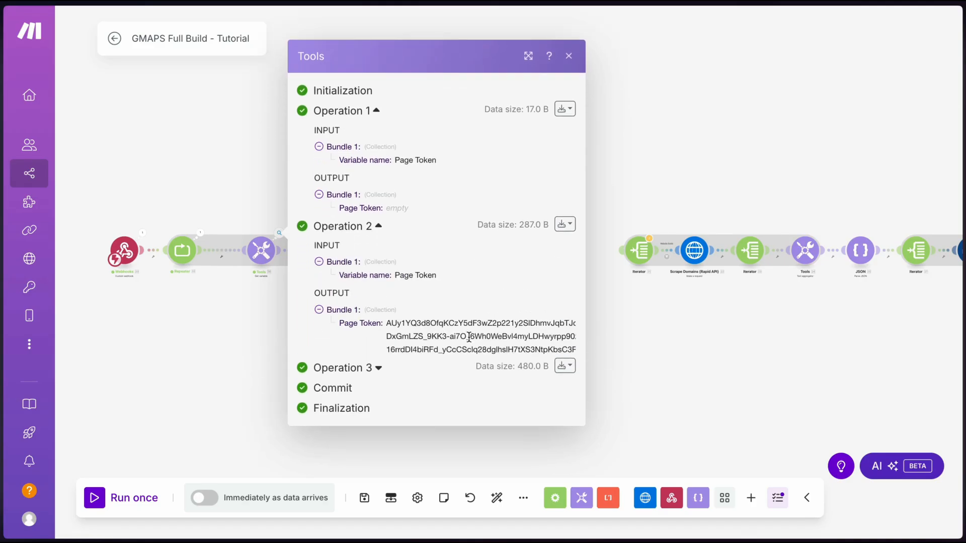
{"action": "left_click", "coordinate": [364, 367]}
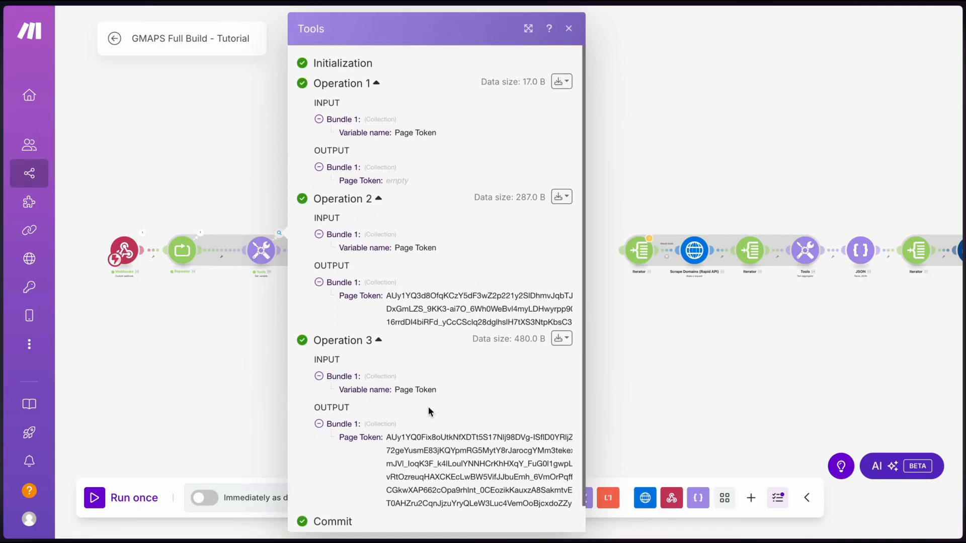
{"action": "left_click", "coordinate": [257, 366]}
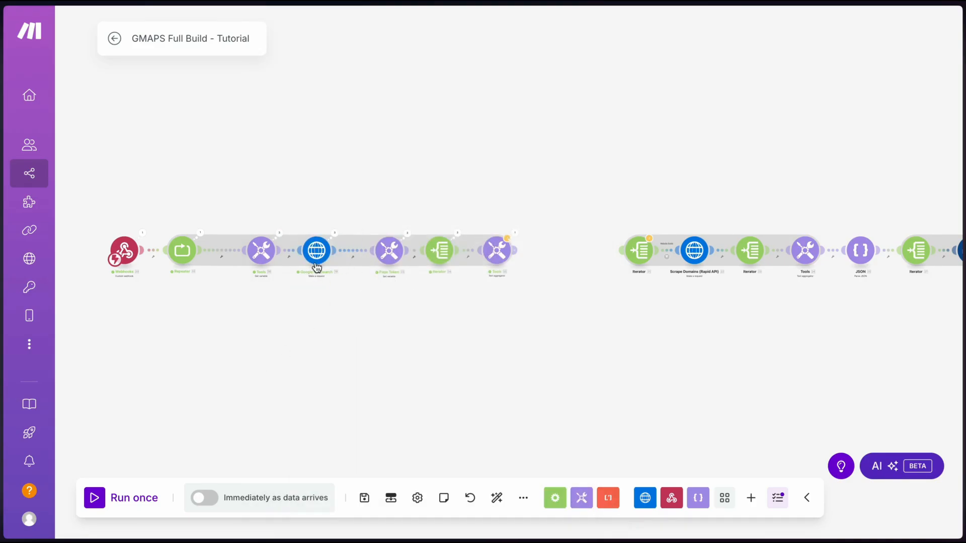
{"action": "left_click", "coordinate": [408, 234]}
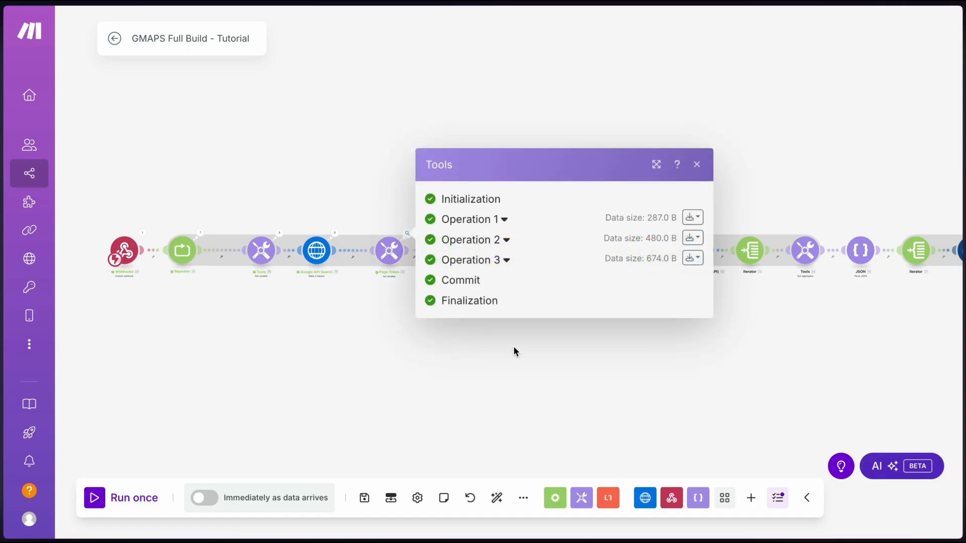
{"action": "left_click", "coordinate": [469, 219]}
{"action": "key", "text": "Escape"}
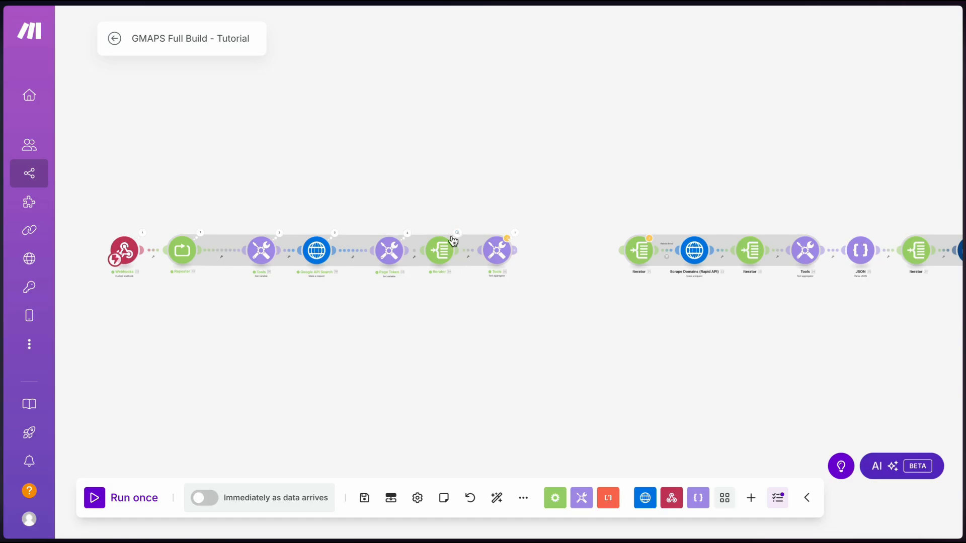
{"action": "left_click", "coordinate": [514, 232]}
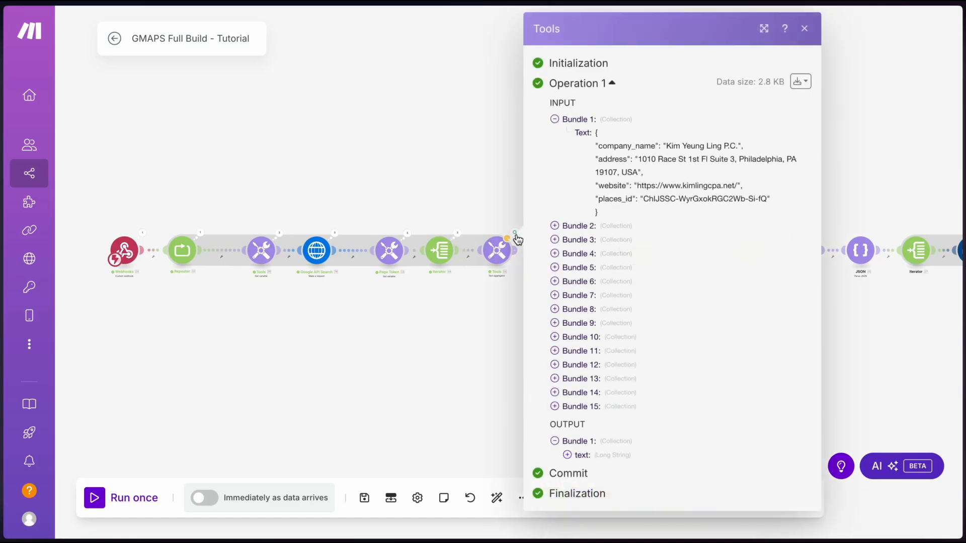
{"action": "left_click", "coordinate": [582, 455]}
{"action": "scroll", "coordinate": [582, 453], "scroll_direction": "down", "scroll_amount": 15}
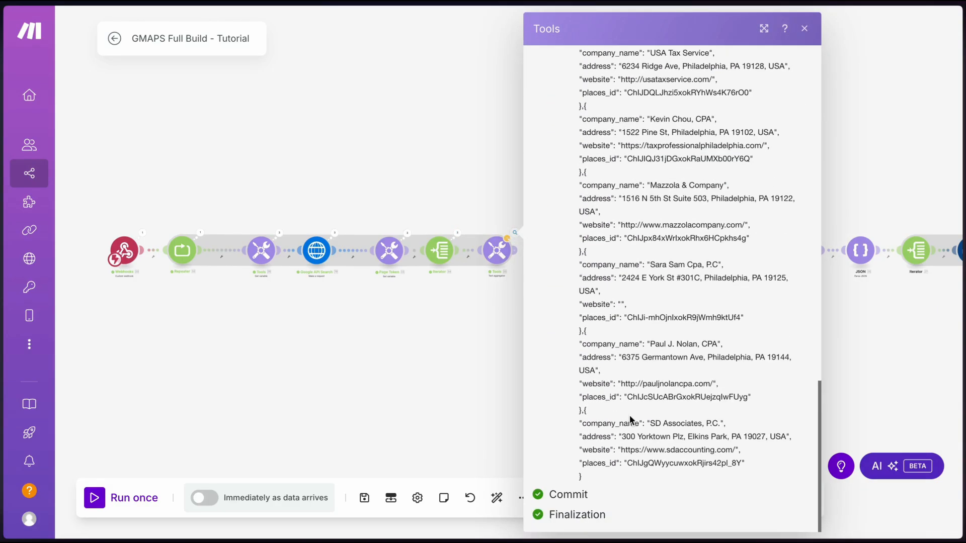
{"action": "scroll", "coordinate": [637, 251], "scroll_direction": "up", "scroll_amount": 7}
{"action": "scroll", "coordinate": [603, 116], "scroll_direction": "up", "scroll_amount": 7}
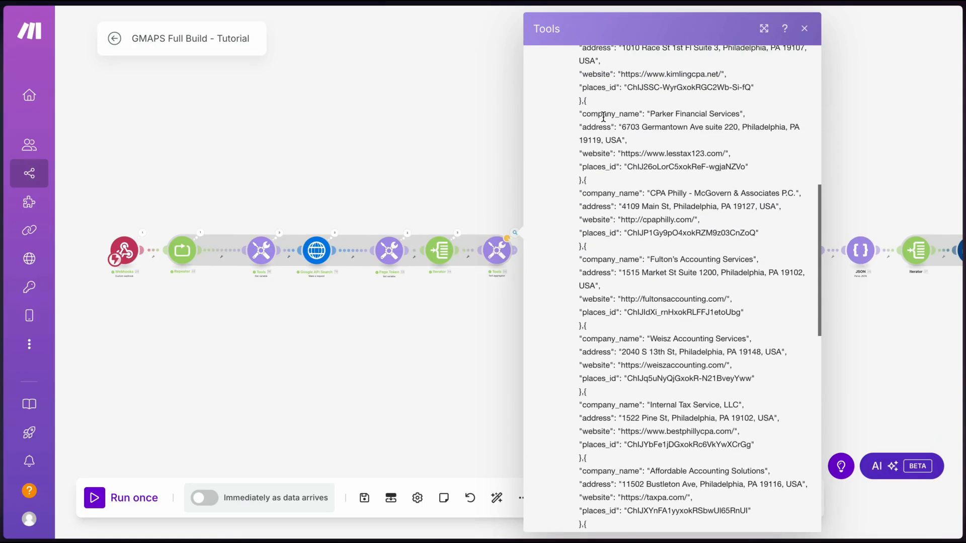
{"action": "scroll", "coordinate": [600, 113], "scroll_direction": "up", "scroll_amount": 2}
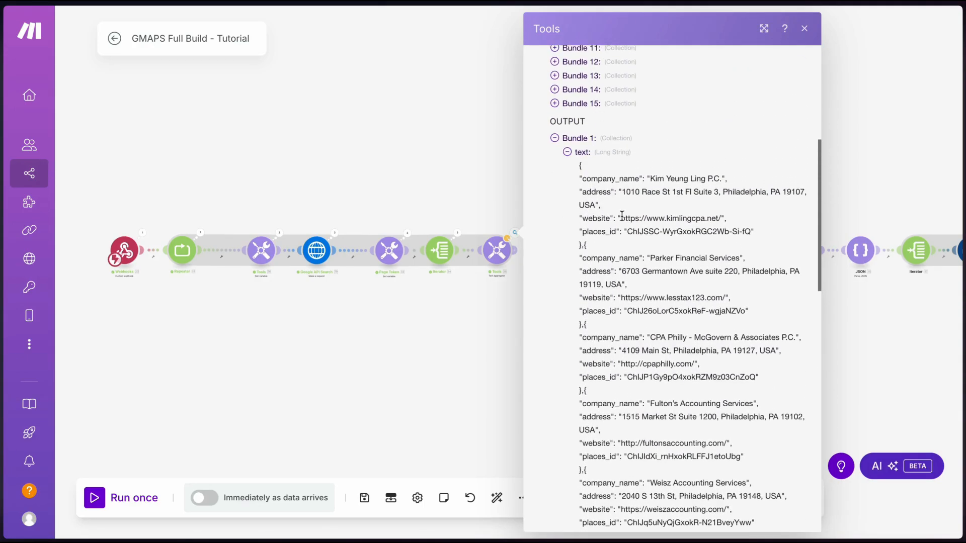
{"action": "scroll", "coordinate": [621, 216], "scroll_direction": "down", "scroll_amount": 2}
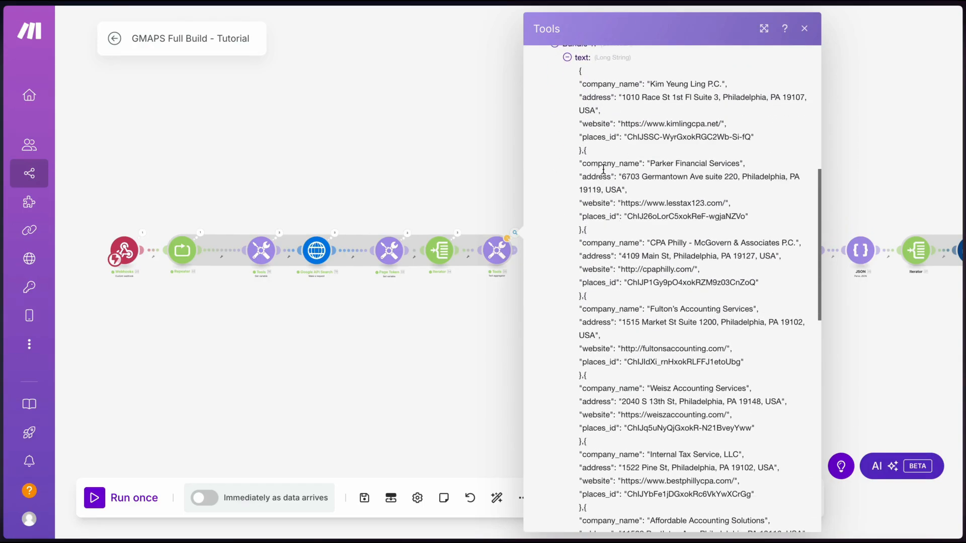
{"action": "left_click", "coordinate": [464, 187]}
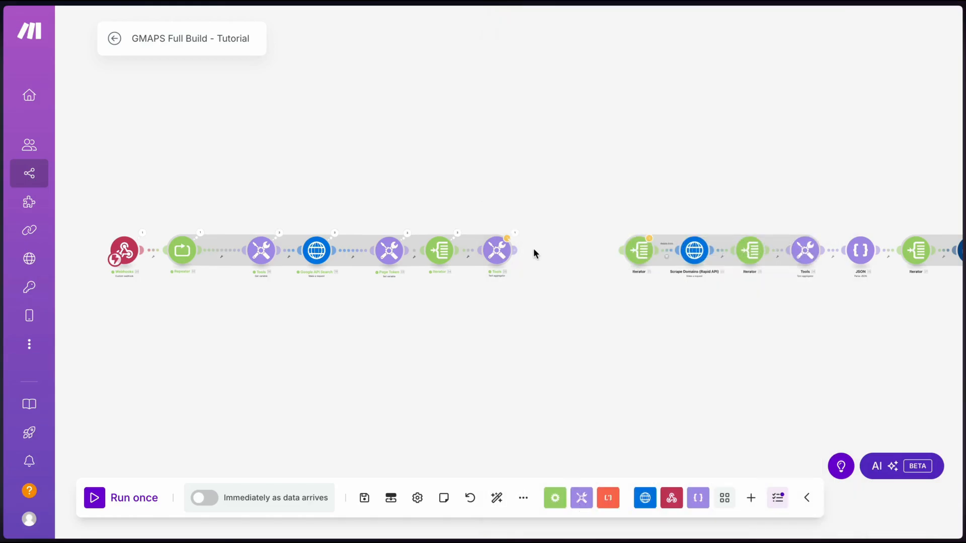
Add a Parse JSON module after the Tools text aggregator
{"action": "left_click", "coordinate": [513, 255]}
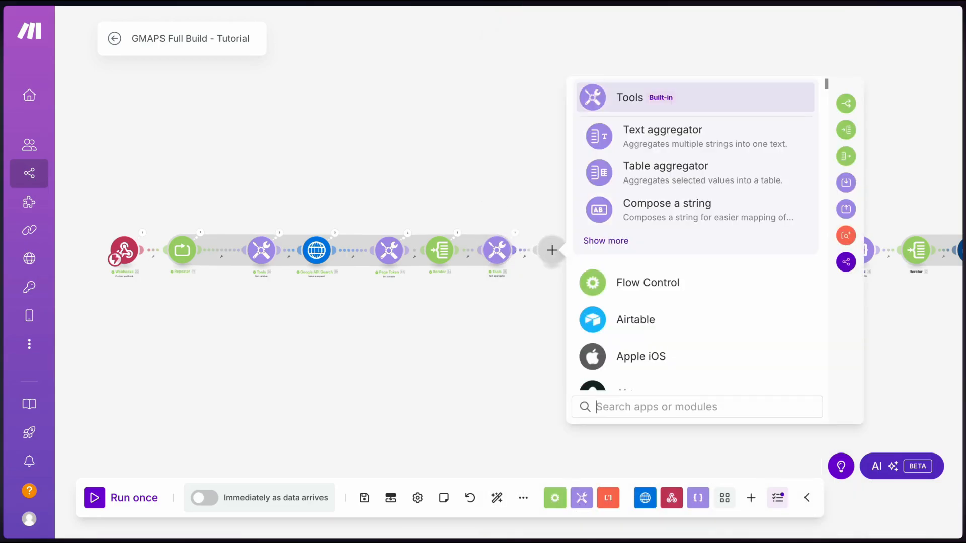
{"action": "type", "text": "parse json"}
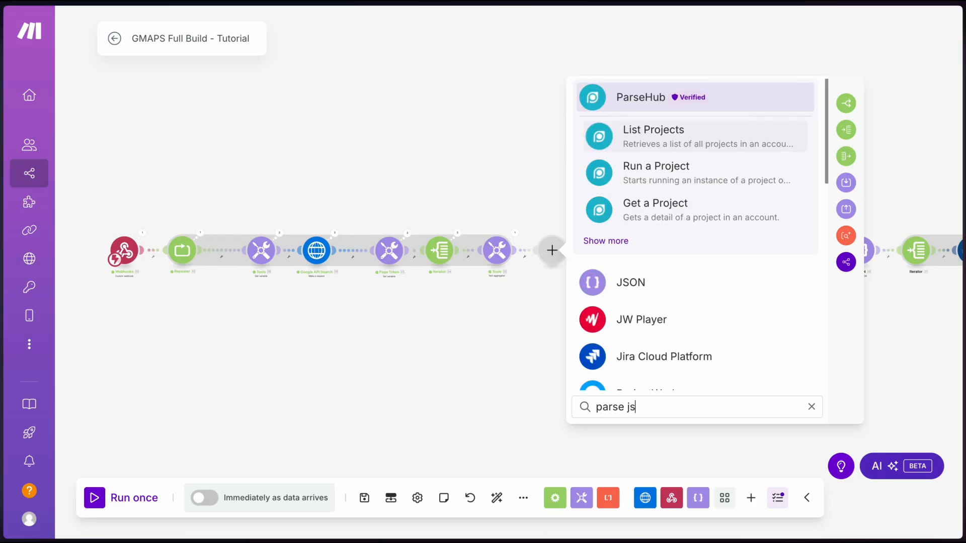
{"action": "left_click", "coordinate": [649, 126]}
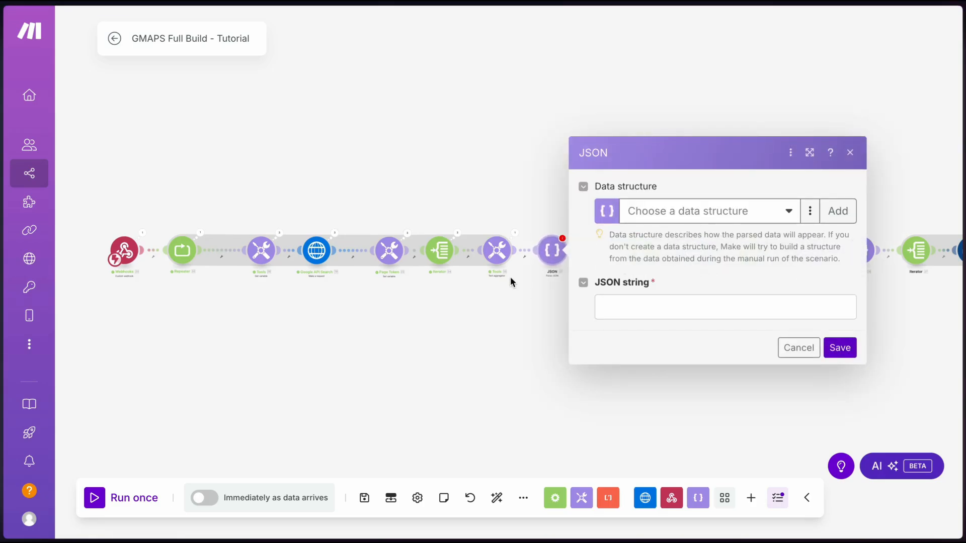
Write {"Google_Results": [ ]} as the JSON string, mapping the aggregated 35. text inside the array
{"action": "left_click", "coordinate": [634, 312]}
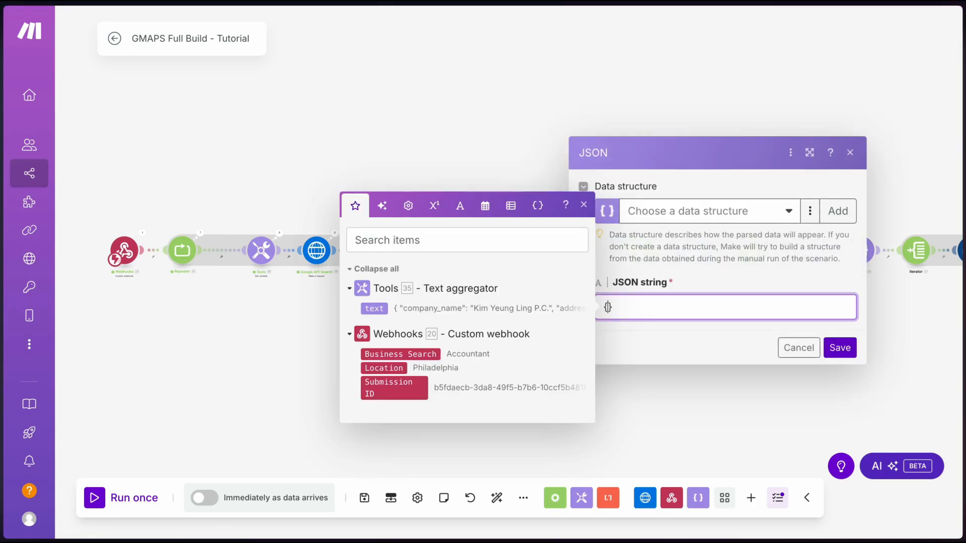
{"action": "type", "text": "{"}
{"action": "key", "text": "Return"}
{"action": "type", "text": "\"companies"}
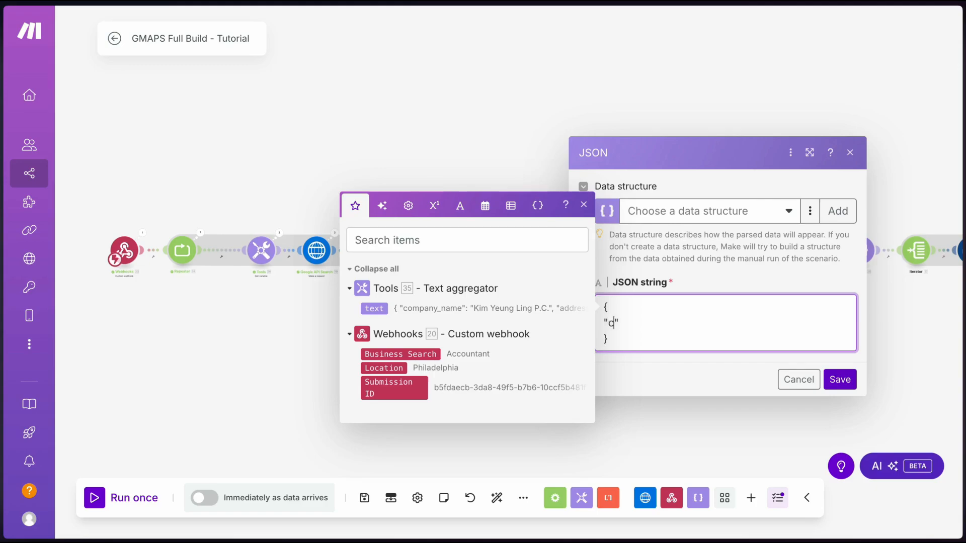
{"action": "key", "text": "BackSpace"}
{"action": "key", "text": "BackSpace"}
{"action": "key", "text": "BackSpace"}
{"action": "key", "text": "BackSpace"}
{"action": "key", "text": "BackSpace"}
{"action": "key", "text": "BackSpace"}
{"action": "key", "text": "BackSpace"}
{"action": "key", "text": "BackSpace"}
{"action": "key", "text": "BackSpace"}
{"action": "type", "text": "Google_Results"}
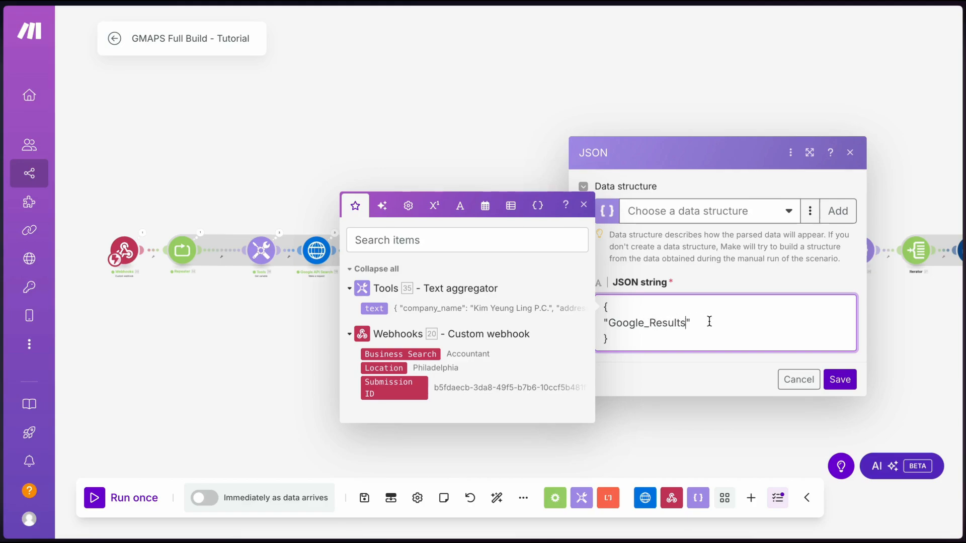
{"action": "key", "text": "Right"}
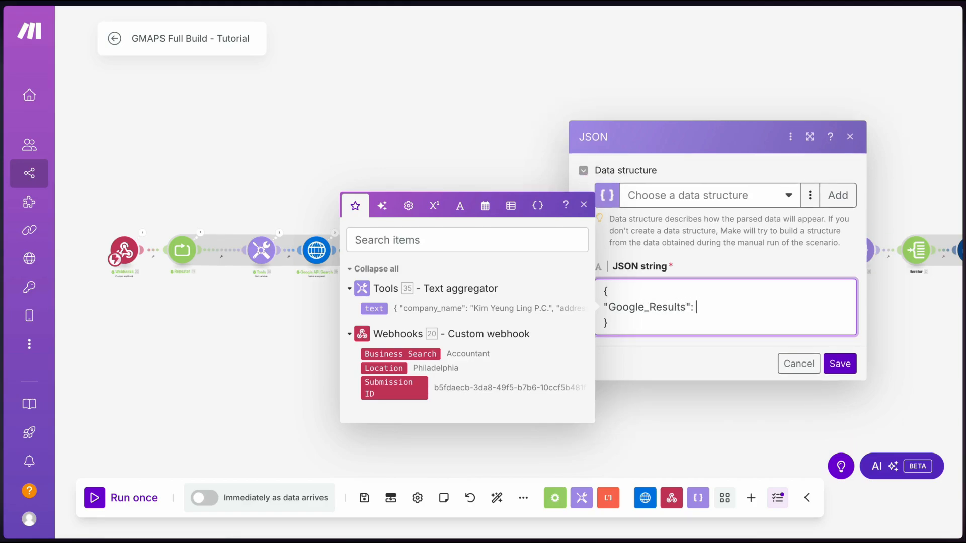
{"action": "type", "text": ": ["}
{"action": "key", "text": "Return"}
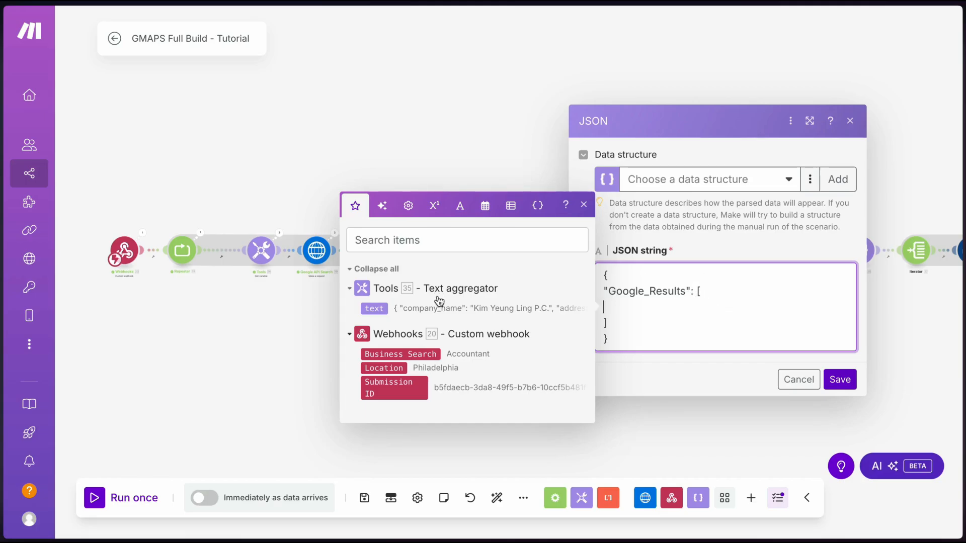
{"action": "left_click", "coordinate": [374, 308]}
Save the Parse JSON settings and copy the text aggregator's output text
{"action": "left_click", "coordinate": [840, 380]}
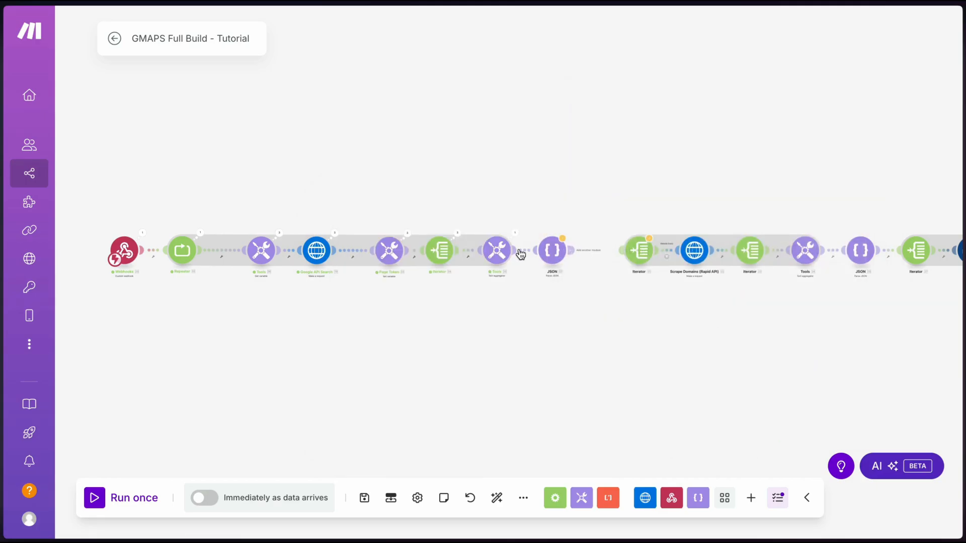
{"action": "left_click", "coordinate": [515, 234]}
{"action": "left_click", "coordinate": [569, 455]}
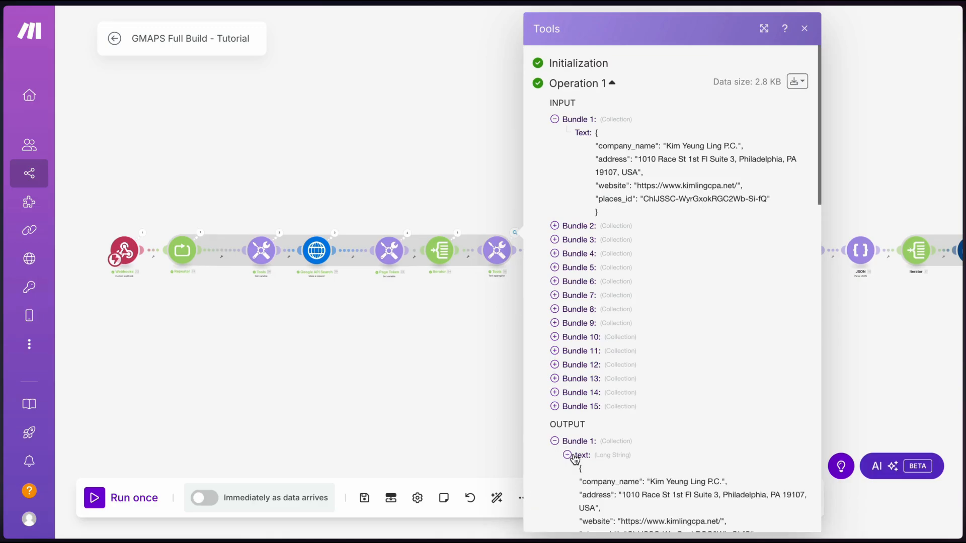
{"action": "scroll", "coordinate": [577, 427], "scroll_direction": "down", "scroll_amount": 4}
{"action": "left_click_drag", "start_coordinate": [579, 273], "coordinate": [608, 481]}
{"action": "left_click", "coordinate": [491, 347]}
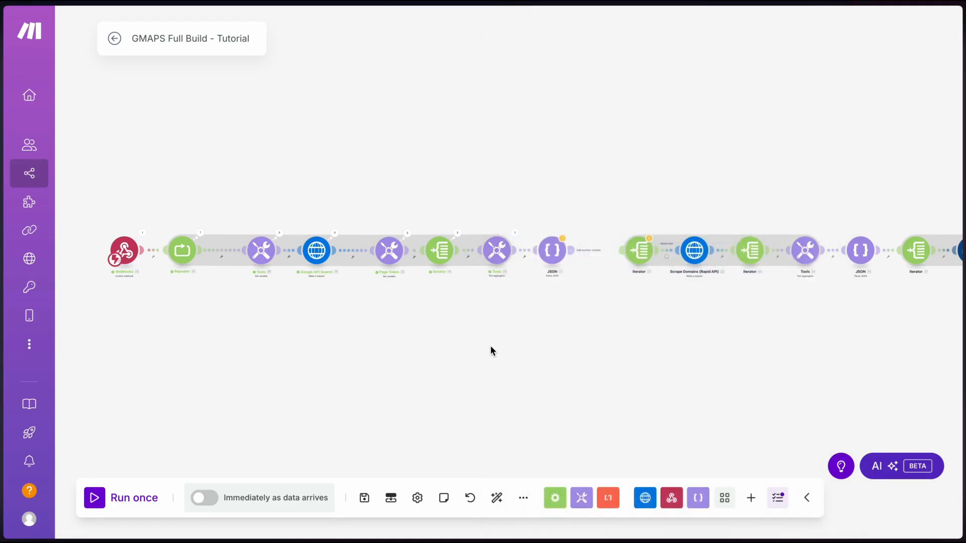
Run only the Parse JSON module with the copied aggregated text as sample input
{"action": "right_click", "coordinate": [548, 248]}
{"action": "left_click", "coordinate": [590, 282]}
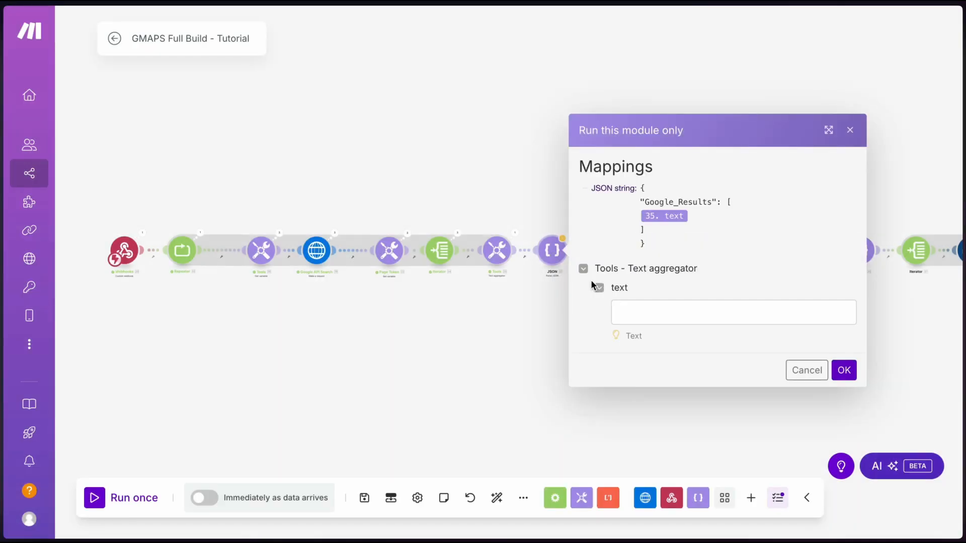
{"action": "left_click", "coordinate": [640, 302]}
{"action": "key", "text": "ctrl+v"}
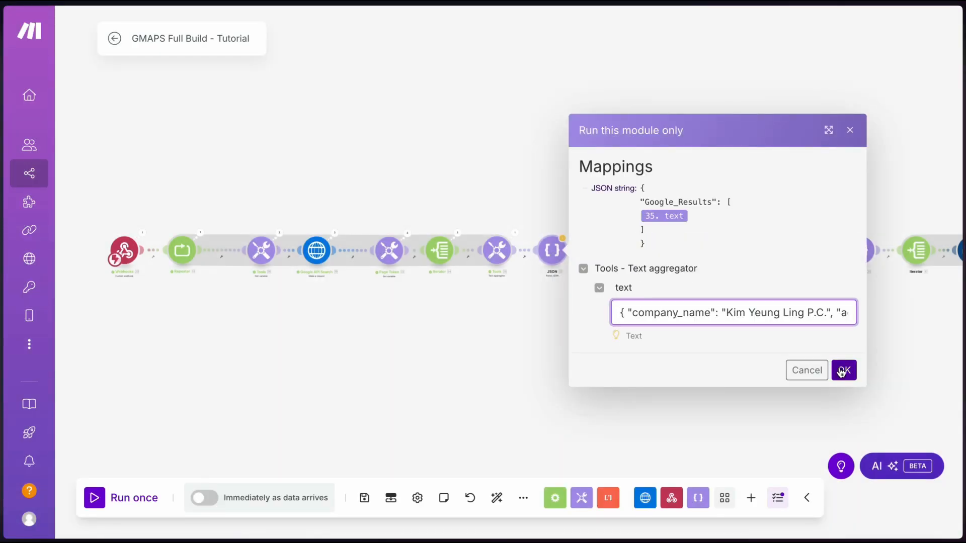
{"action": "left_click", "coordinate": [841, 372]}
Expand the output's Google_Results array to inspect the parsed company records
{"action": "left_click", "coordinate": [563, 316]}
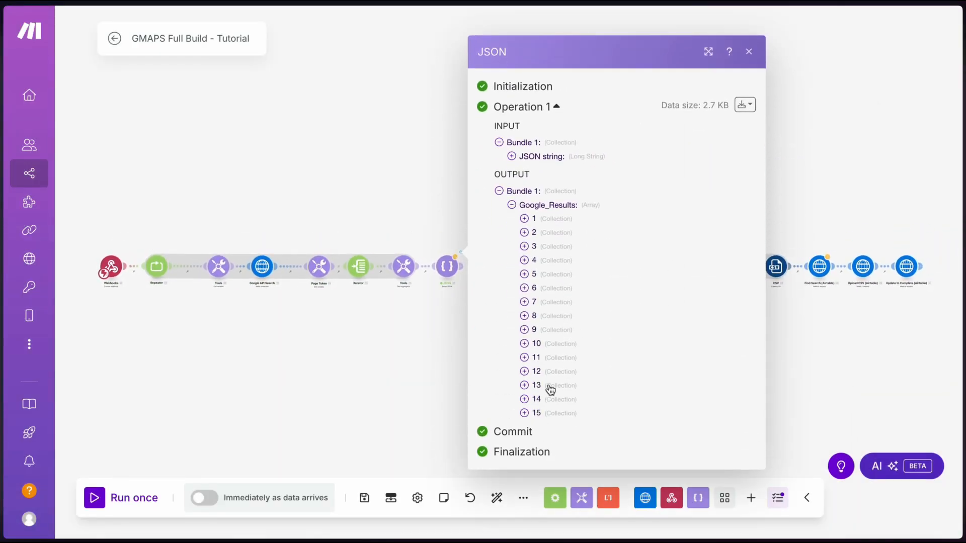
{"action": "left_click", "coordinate": [524, 219]}
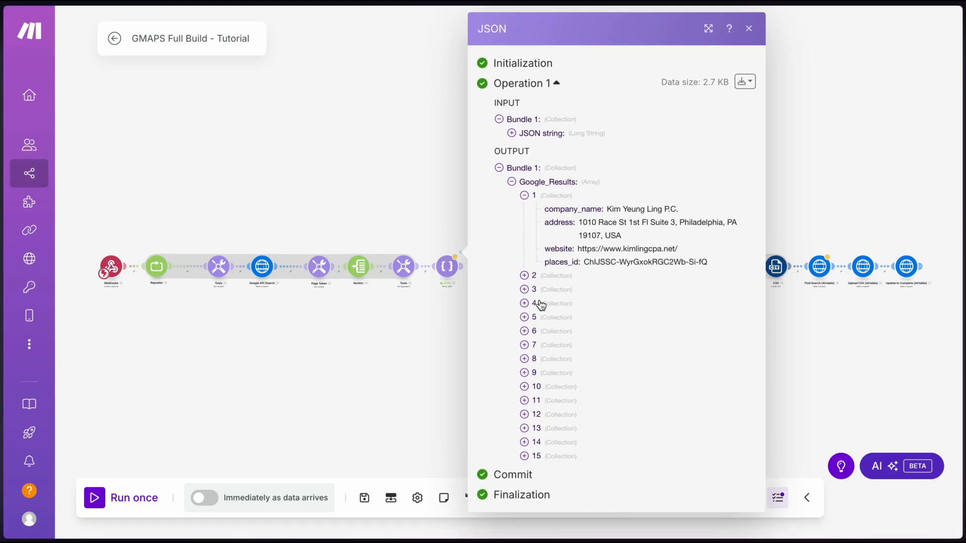
{"action": "left_click", "coordinate": [527, 275]}
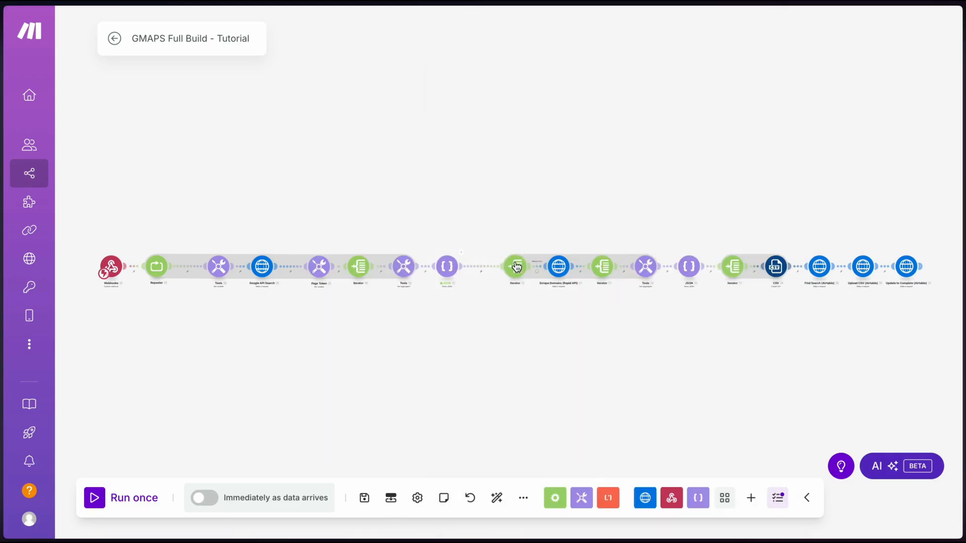
{"action": "left_click", "coordinate": [515, 264]}
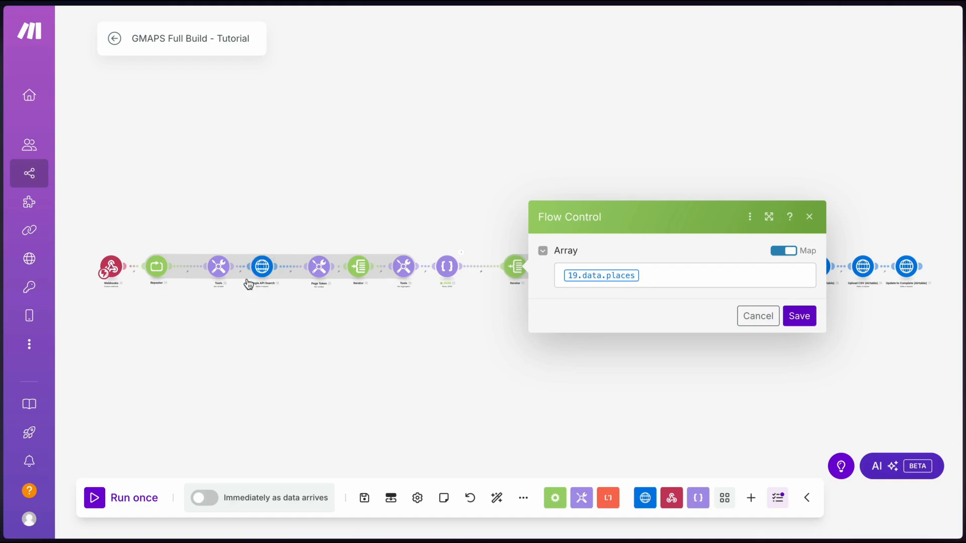
Map 37. Google_Results[] into the Iterator instead of 19.data.places, auto-align, and save the scenario
{"action": "left_click", "coordinate": [652, 274]}
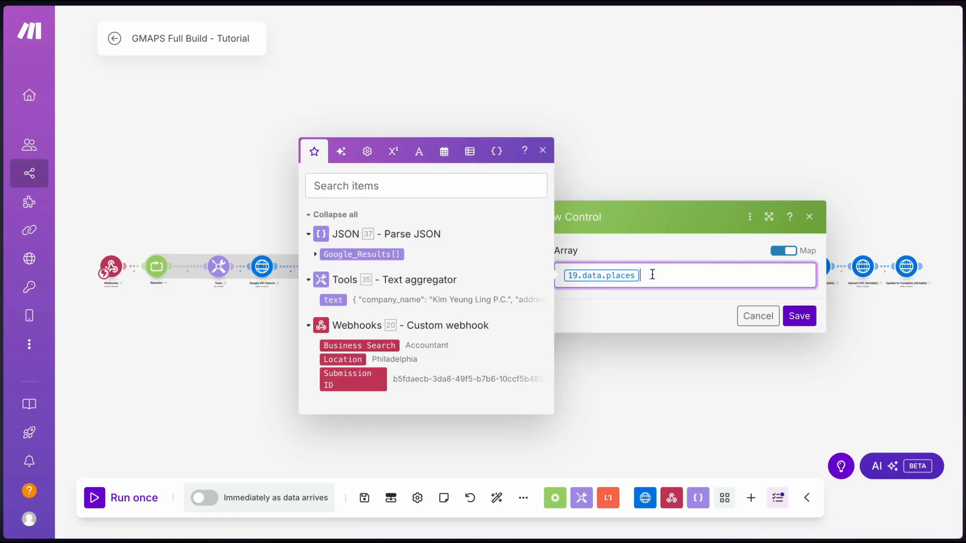
{"action": "key", "text": "BackSpace"}
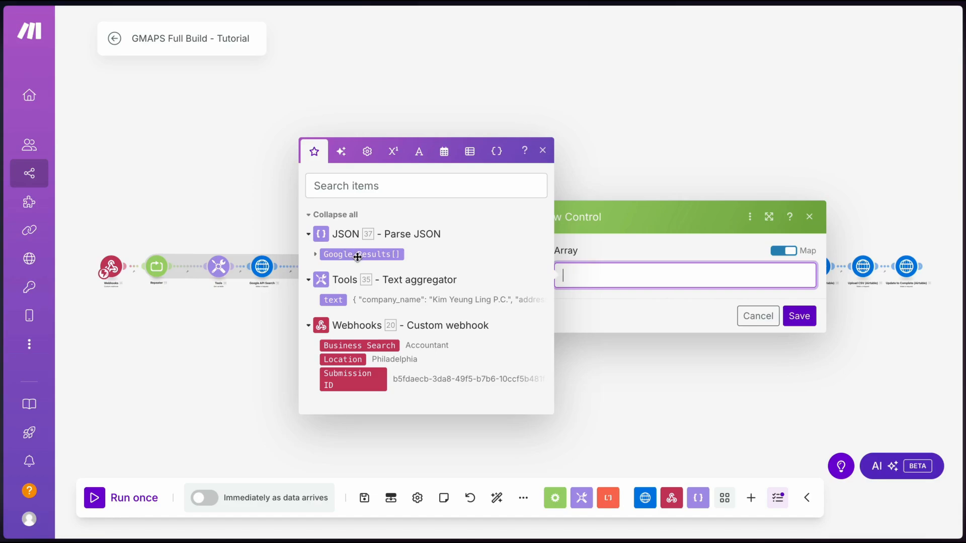
{"action": "left_click", "coordinate": [367, 253]}
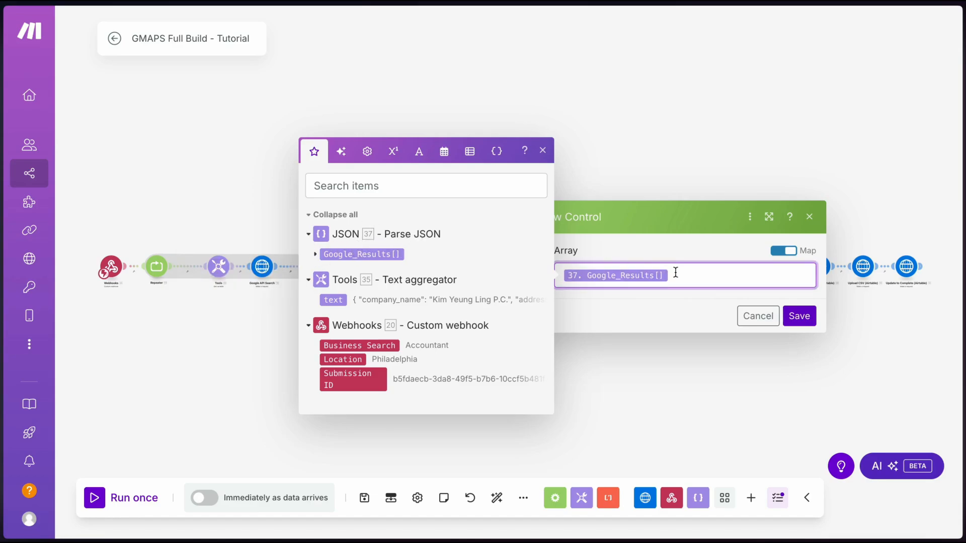
{"action": "left_click", "coordinate": [791, 317]}
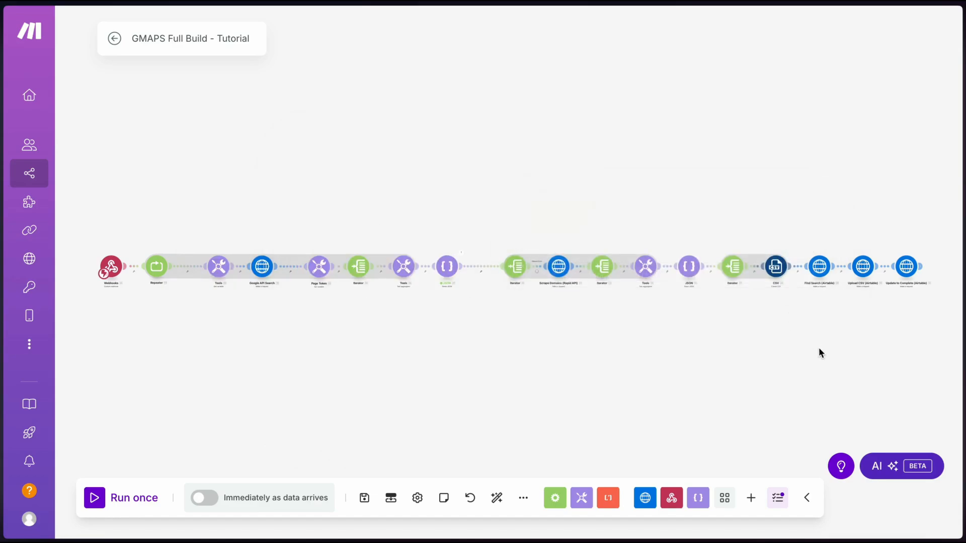
{"action": "left_click", "coordinate": [499, 494]}
{"action": "left_click", "coordinate": [364, 498]}
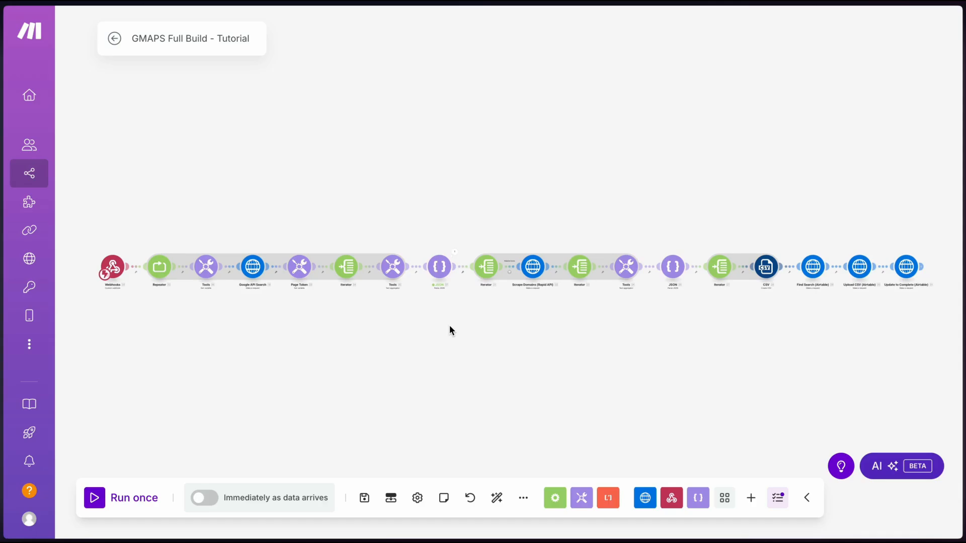
Change the Website Exists filter condition from 21.websiteUri to 21. website and save it
{"action": "left_click", "coordinate": [510, 268]}
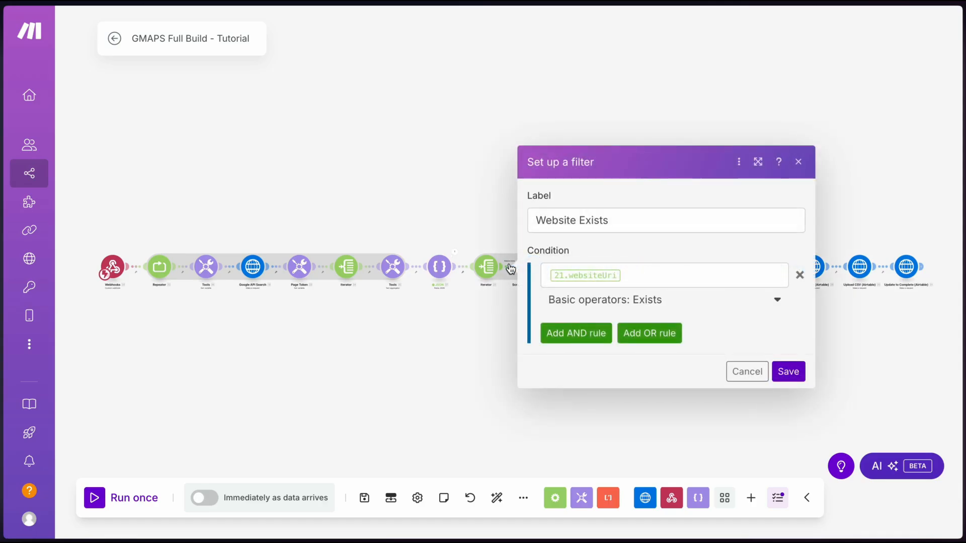
{"action": "left_click", "coordinate": [631, 268]}
{"action": "key", "text": "BackSpace"}
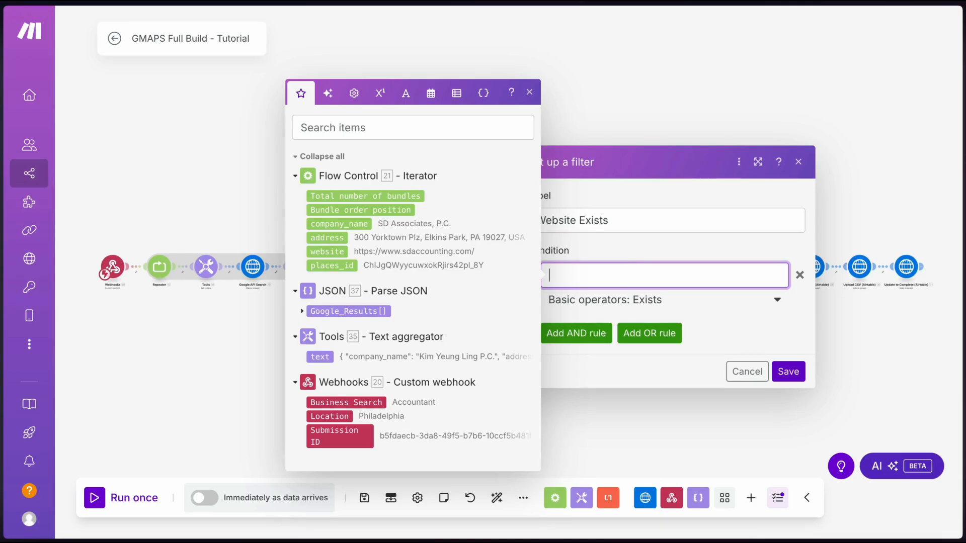
{"action": "left_click", "coordinate": [327, 251]}
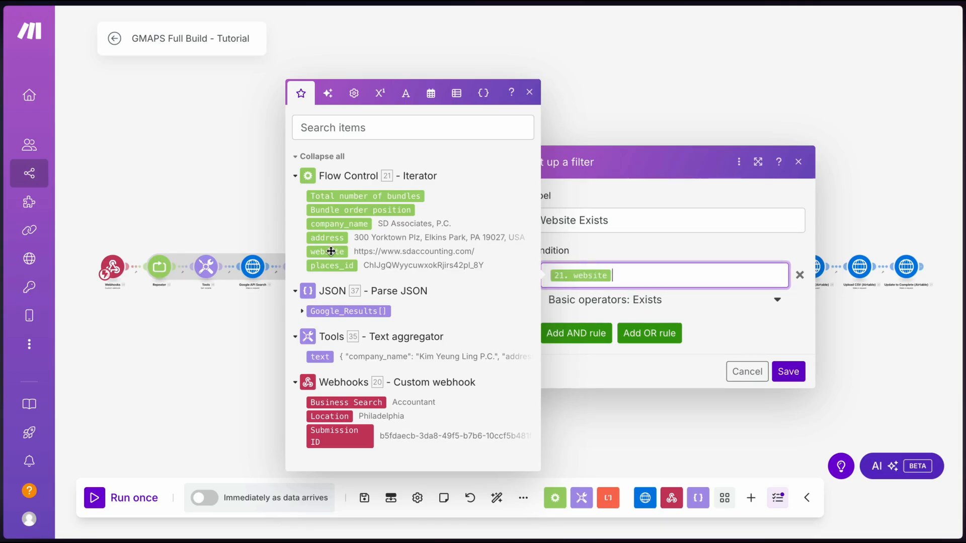
{"action": "left_click", "coordinate": [782, 368]}
{"action": "left_click", "coordinate": [511, 272]}
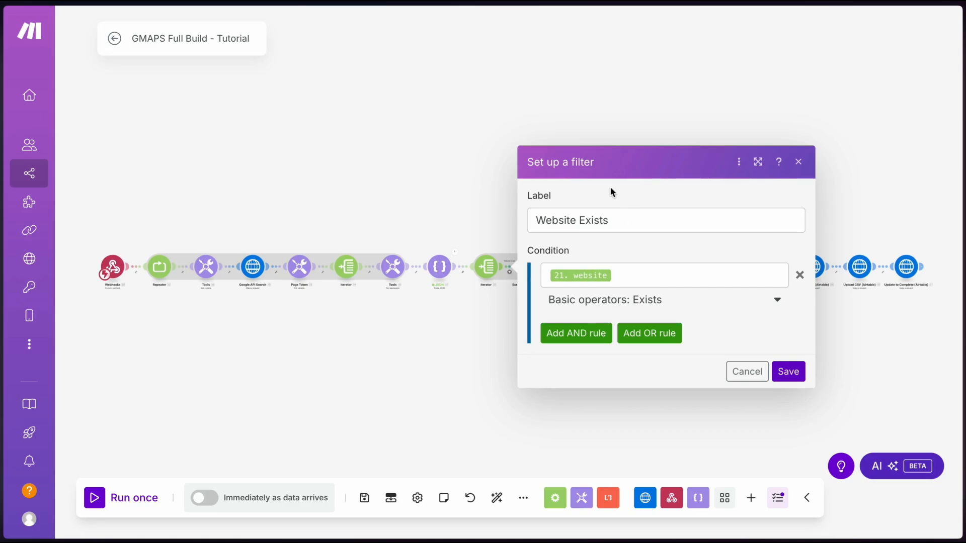
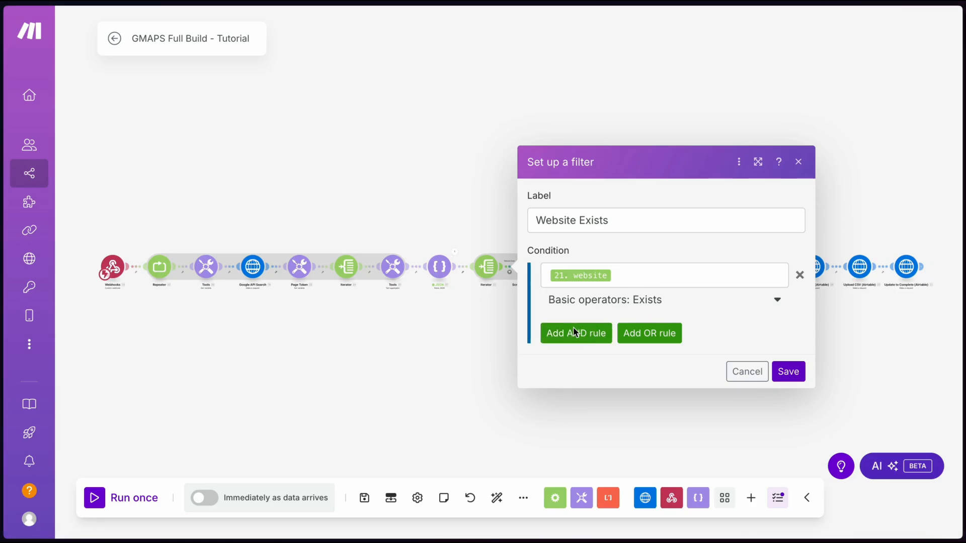
Add an AND rule to the filter: 21. website does not contain 'instagram' (case insensitive)
{"action": "left_click", "coordinate": [574, 330]}
{"action": "left_click", "coordinate": [597, 298]}
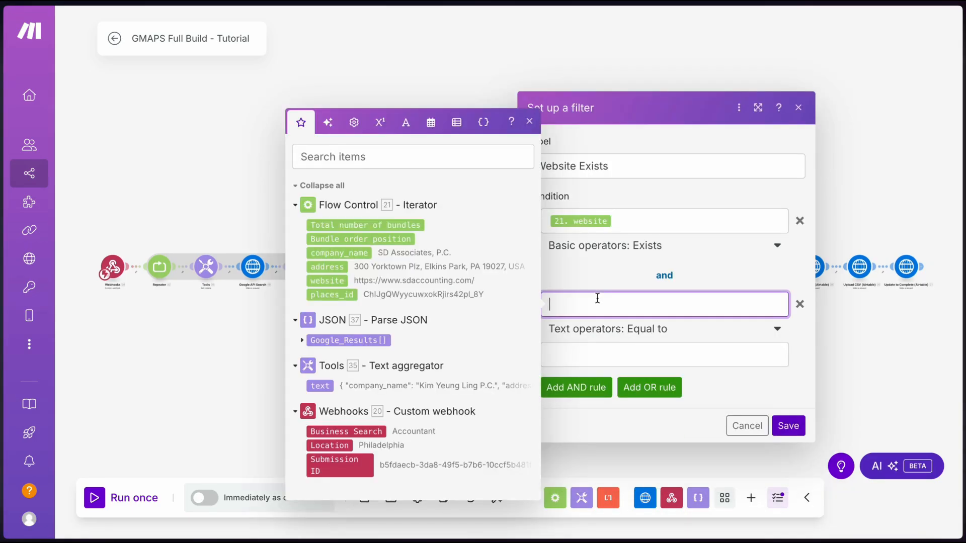
{"action": "left_click", "coordinate": [332, 282]}
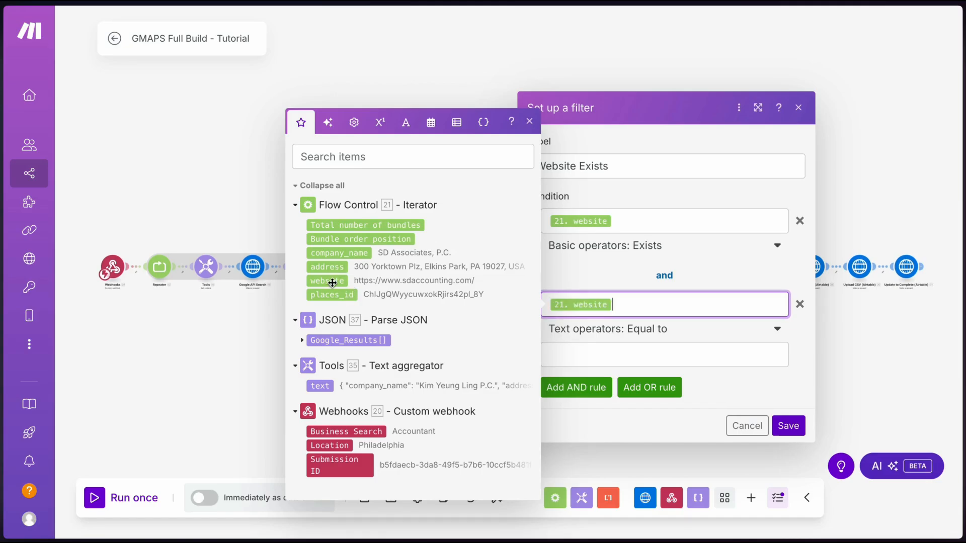
{"action": "left_click", "coordinate": [665, 325]}
{"action": "type", "text": "does not"}
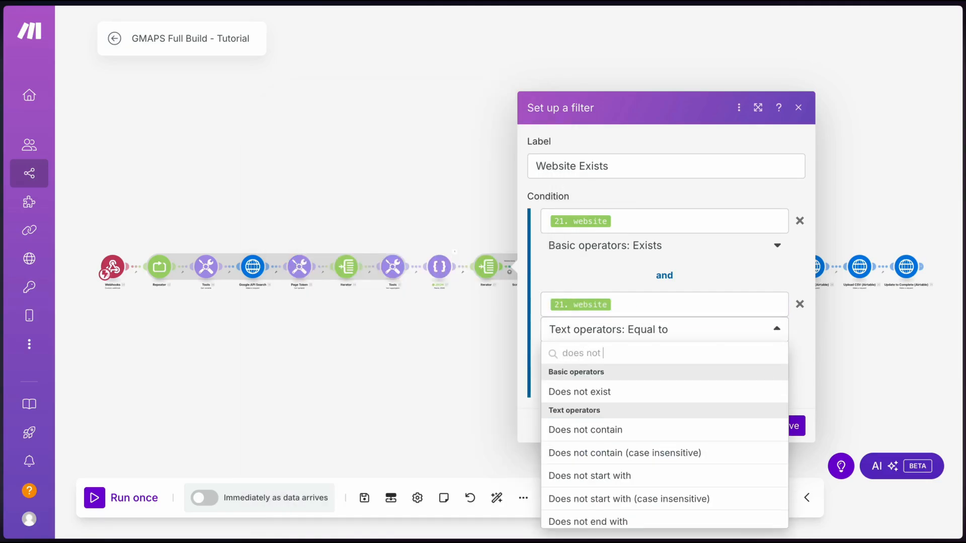
{"action": "type", "text": " con"}
{"action": "left_click", "coordinate": [607, 410]}
{"action": "left_click", "coordinate": [588, 361]}
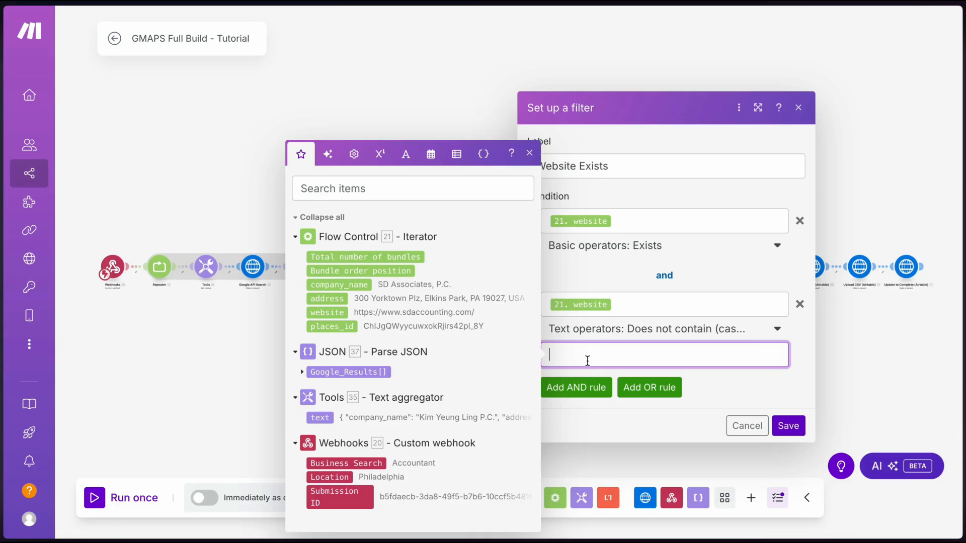
{"action": "type", "text": "instagram"}
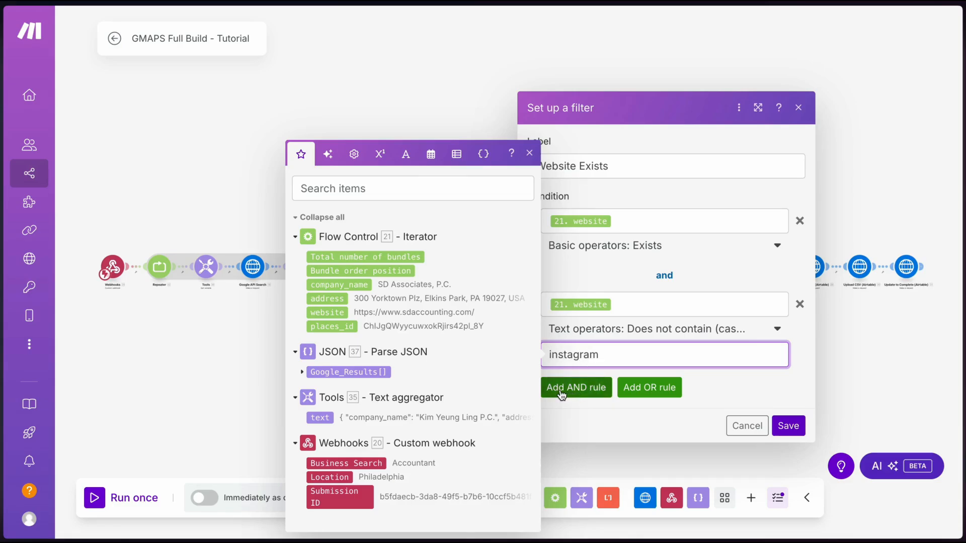
Add another rule: 21. website does not contain 'facebook' (case insensitive)
{"action": "left_click", "coordinate": [562, 394]}
{"action": "left_click", "coordinate": [565, 358]}
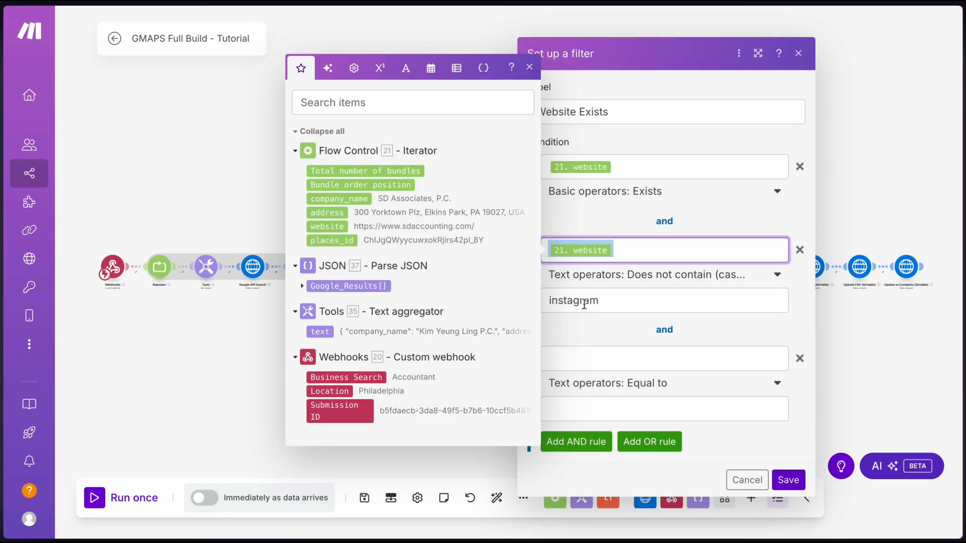
{"action": "left_click", "coordinate": [327, 313]}
{"action": "left_click", "coordinate": [664, 383]}
{"action": "type", "text": "does n"}
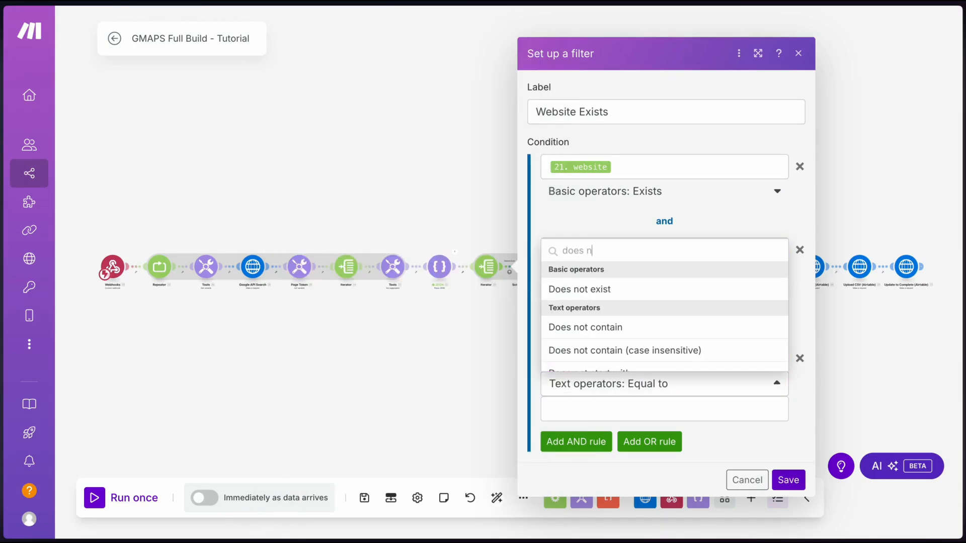
{"action": "type", "text": "o"}
{"action": "left_click", "coordinate": [623, 348]}
{"action": "left_click", "coordinate": [571, 410]}
{"action": "type", "text": "facebook"}
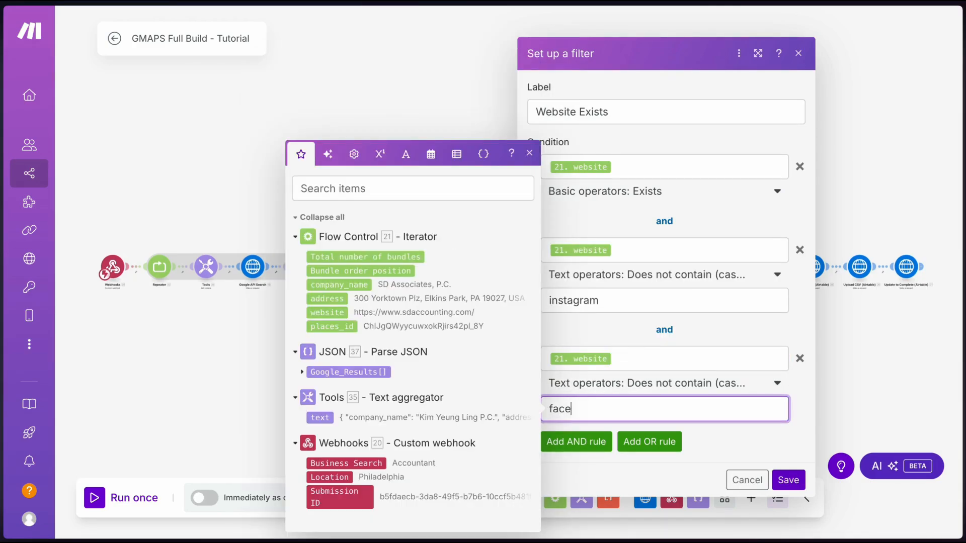
{"action": "left_click", "coordinate": [699, 433]}
Add a further exclusion rule, review the conditions, and save the filter and scenario
{"action": "left_click", "coordinate": [574, 442]}
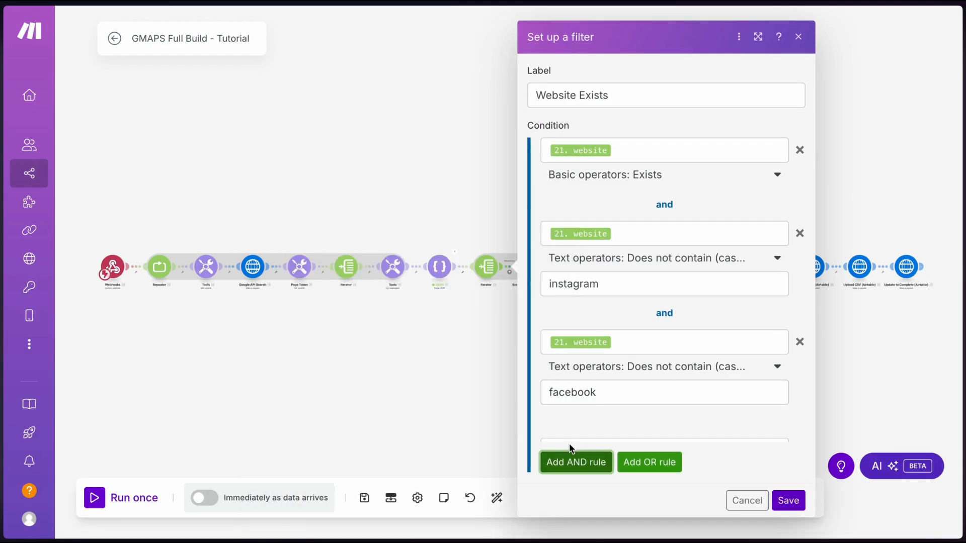
{"action": "scroll", "coordinate": [590, 440], "scroll_direction": "down", "scroll_amount": 1}
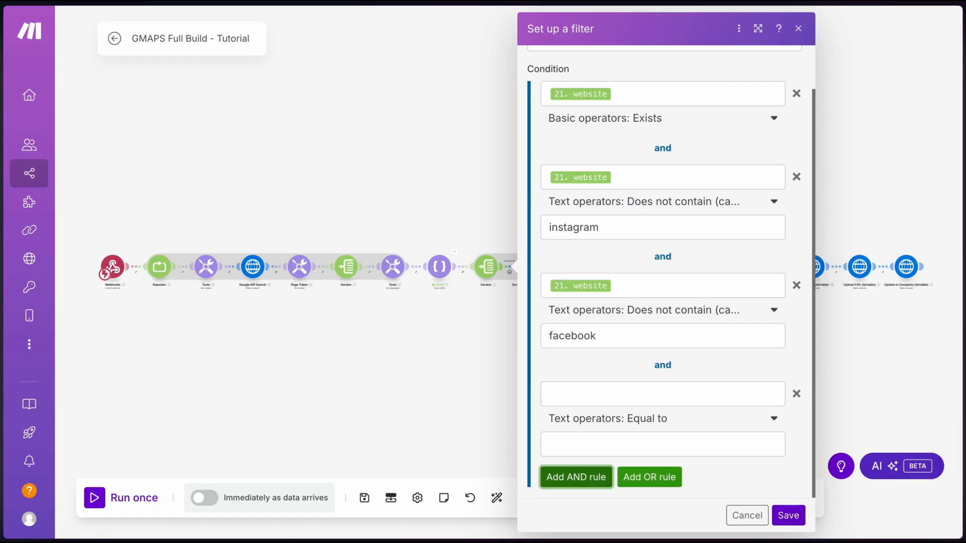
{"action": "left_click", "coordinate": [606, 394]}
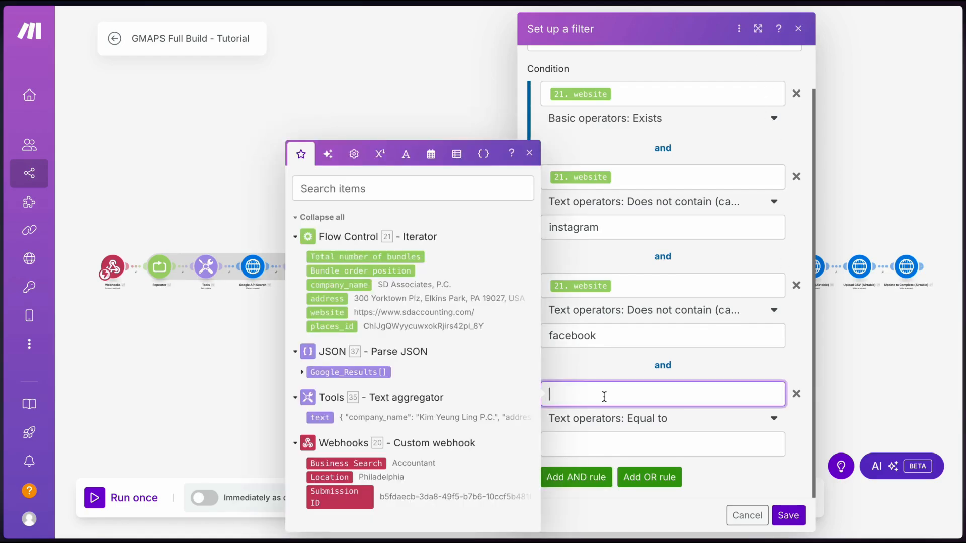
{"action": "type", "text": "we"}
{"action": "key", "text": "BackSpace"}
{"action": "key", "text": "BackSpace"}
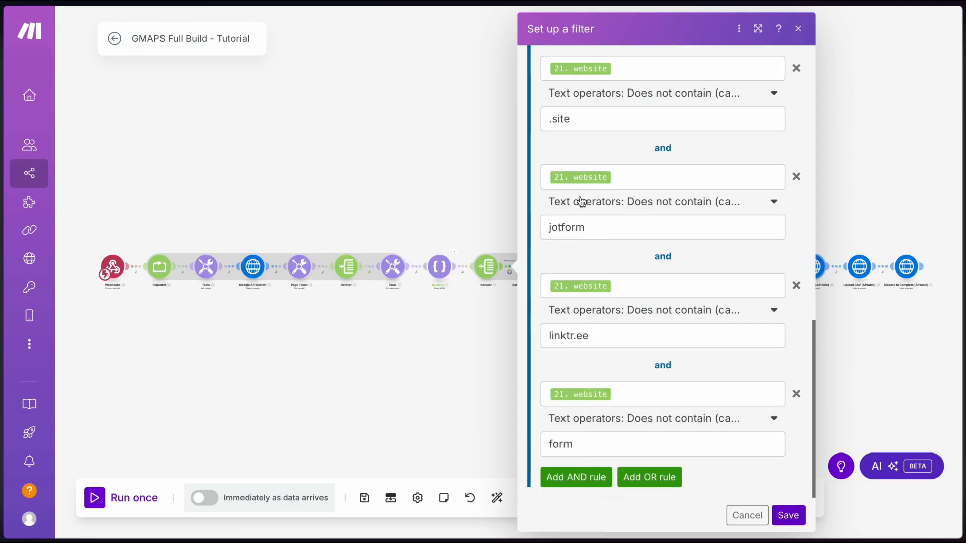
{"action": "scroll", "coordinate": [619, 181], "scroll_direction": "up", "scroll_amount": 10}
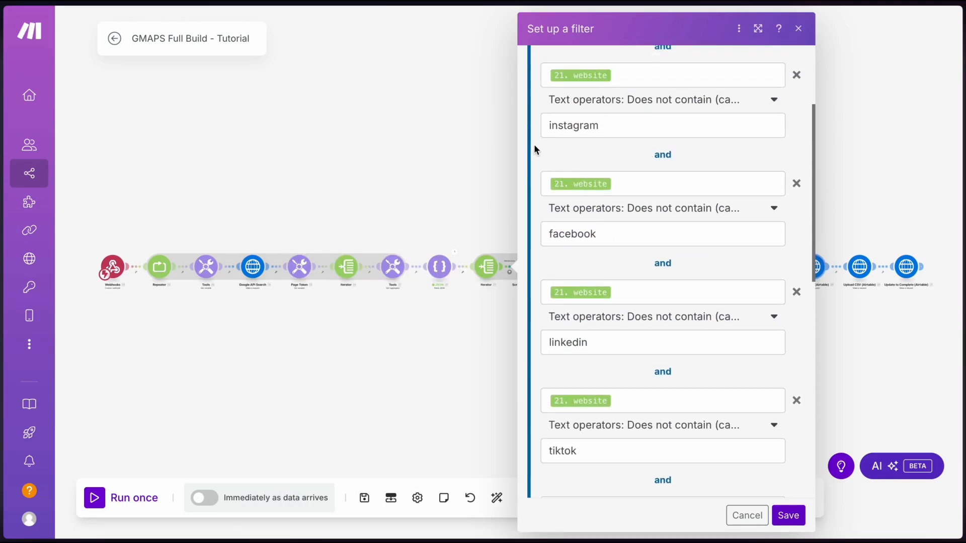
{"action": "scroll", "coordinate": [534, 149], "scroll_direction": "up", "scroll_amount": 3}
{"action": "scroll", "coordinate": [534, 149], "scroll_direction": "down", "scroll_amount": 10}
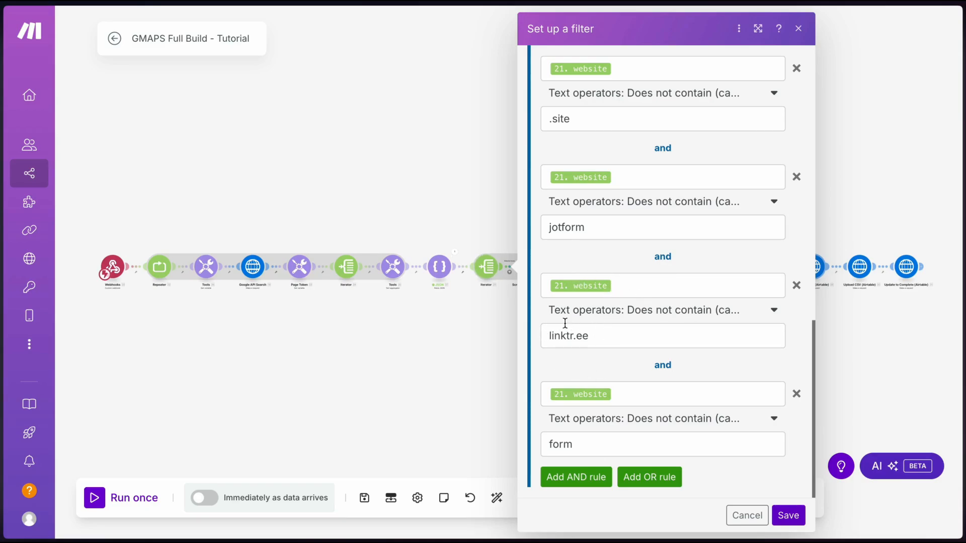
{"action": "left_click", "coordinate": [781, 513]}
{"action": "left_click", "coordinate": [364, 498]}
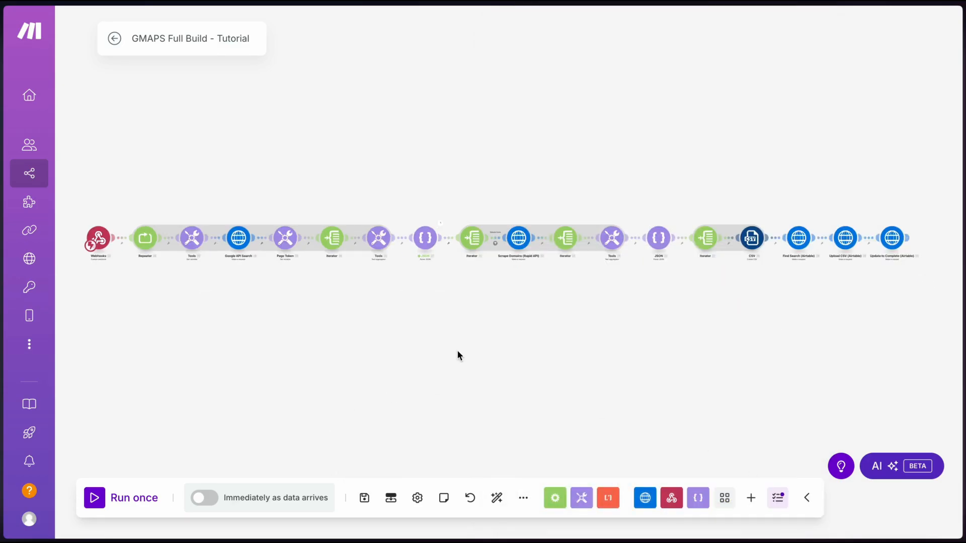
Run the scenario once, then map 21. website into the Scrape Domains body's "domain" value and save
{"action": "left_click", "coordinate": [110, 490]}
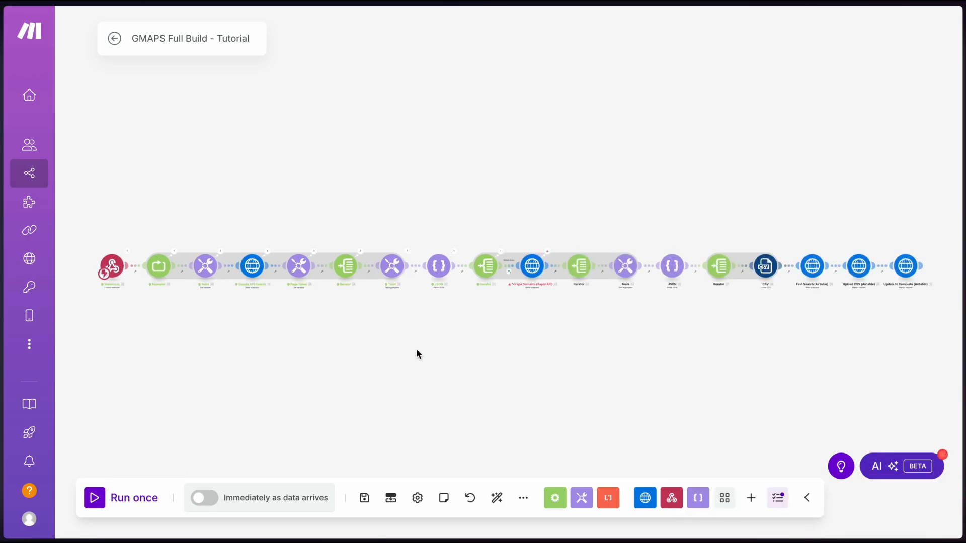
{"action": "left_click", "coordinate": [532, 266]}
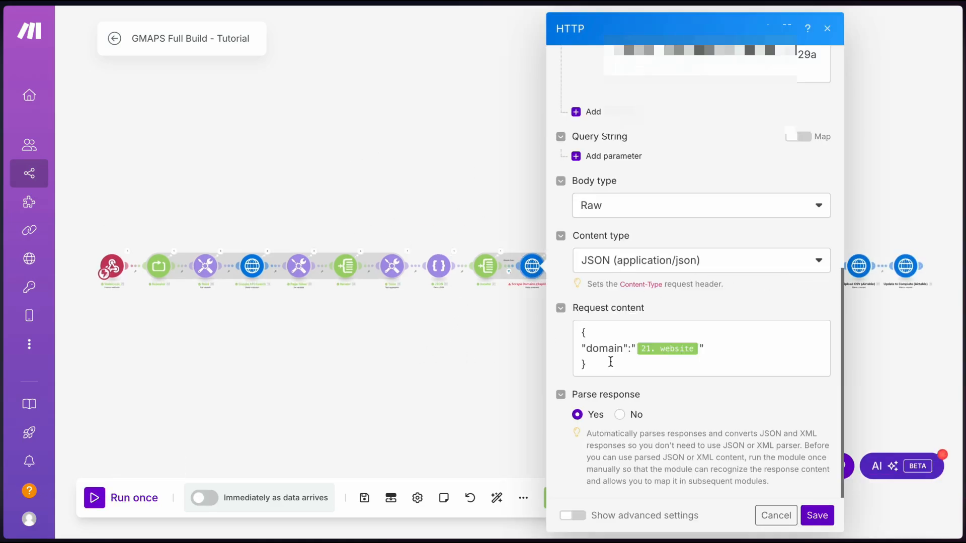
{"action": "left_click", "coordinate": [700, 349]}
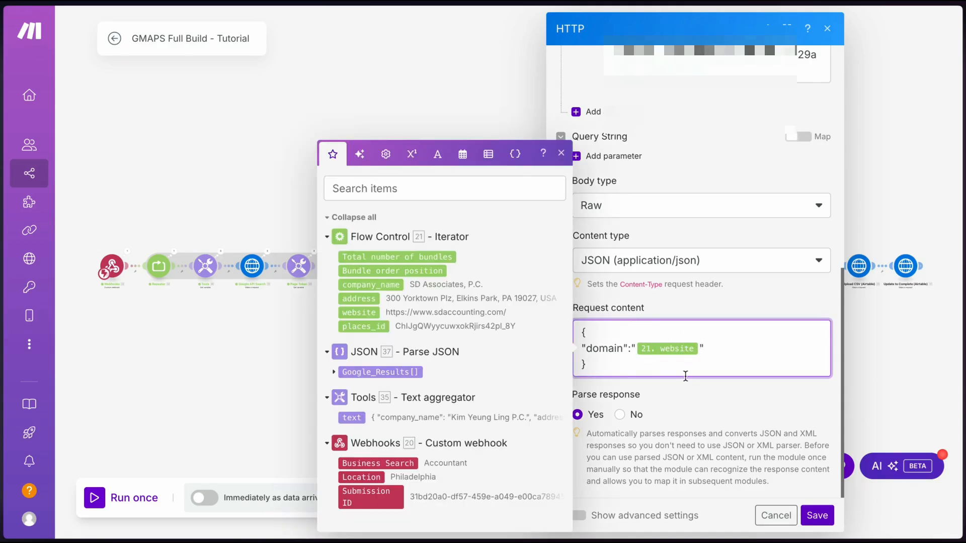
{"action": "key", "text": "BackSpace"}
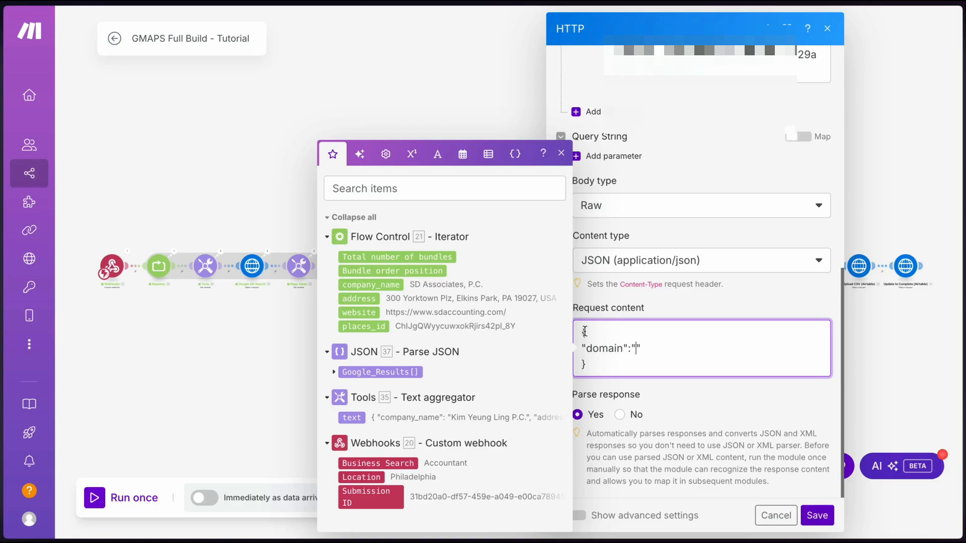
{"action": "left_click", "coordinate": [351, 313]}
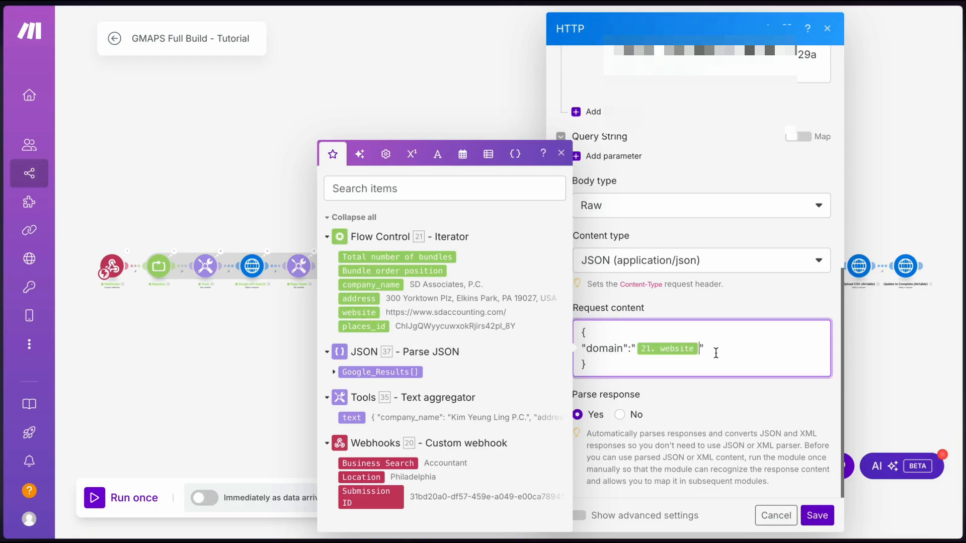
{"action": "left_click", "coordinate": [817, 515]}
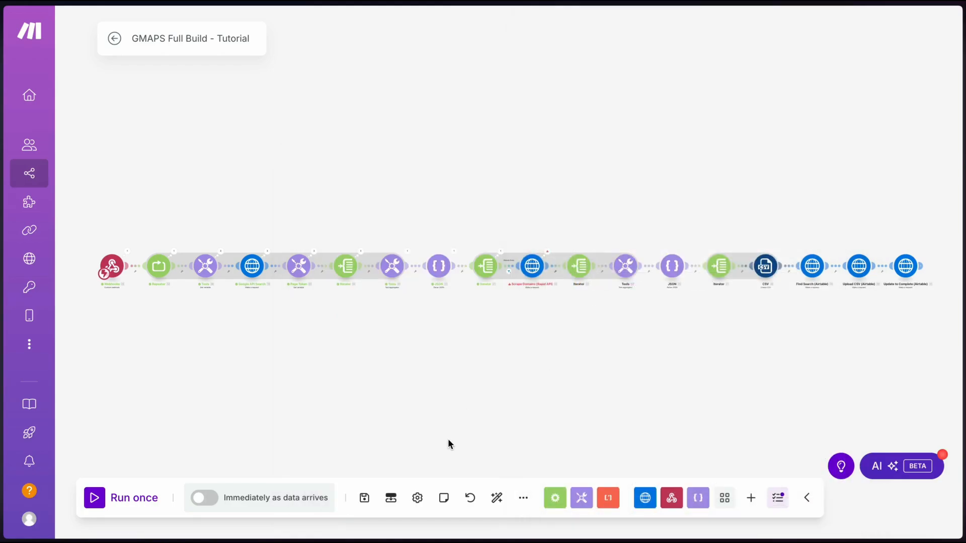
{"action": "left_click", "coordinate": [625, 266]}
Re-map the aggregator's Company line to 21. company_name and Location to 21. address
{"action": "left_click", "coordinate": [839, 347]}
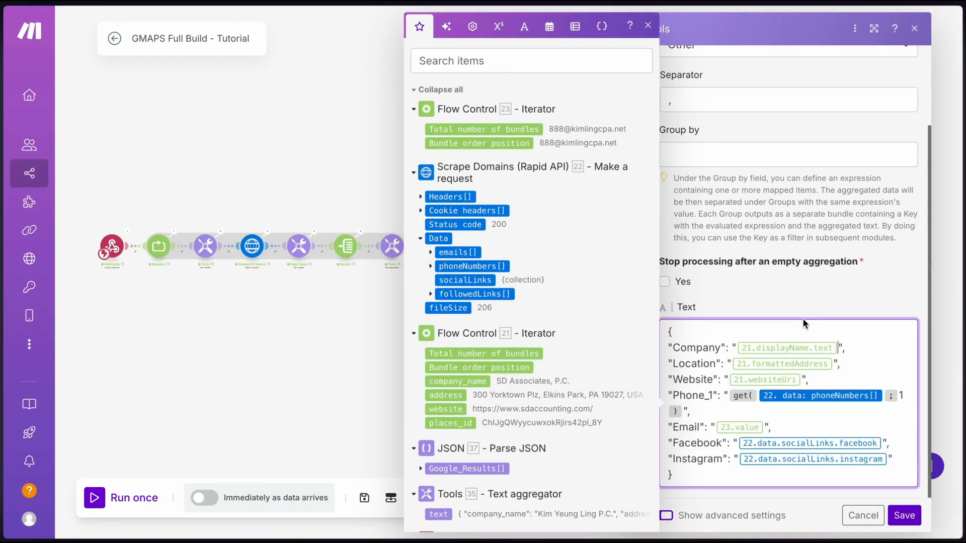
{"action": "key", "text": "BackSpace"}
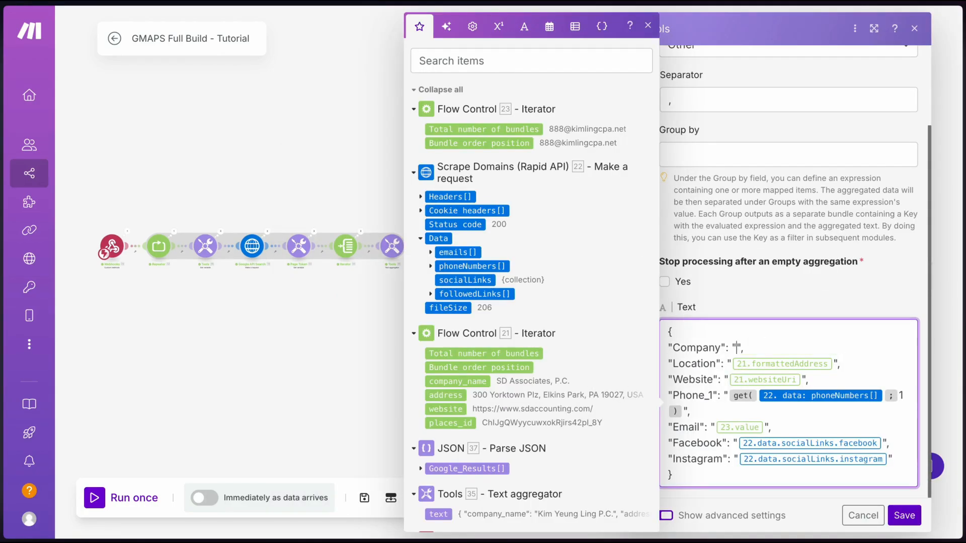
{"action": "left_click", "coordinate": [468, 382]}
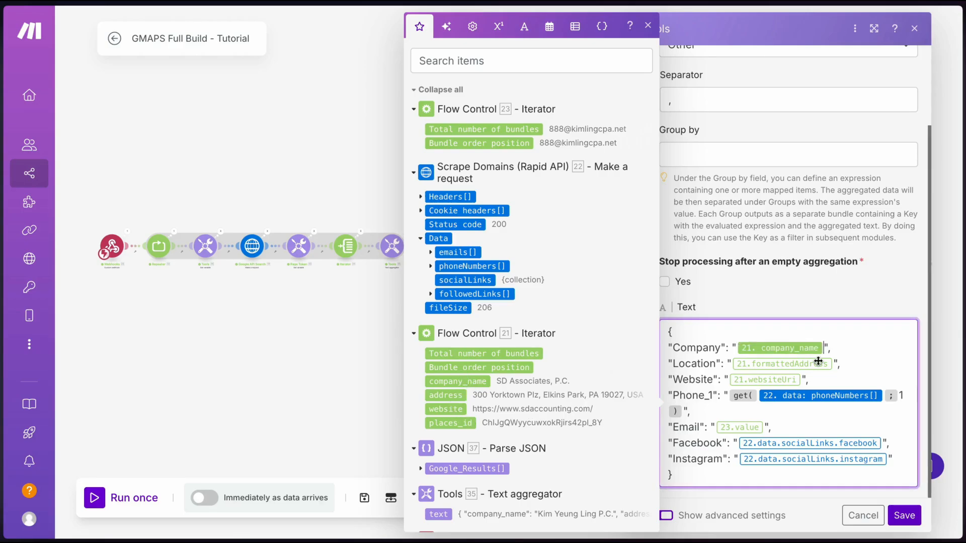
{"action": "left_click", "coordinate": [832, 366]}
{"action": "key", "text": "BackSpace"}
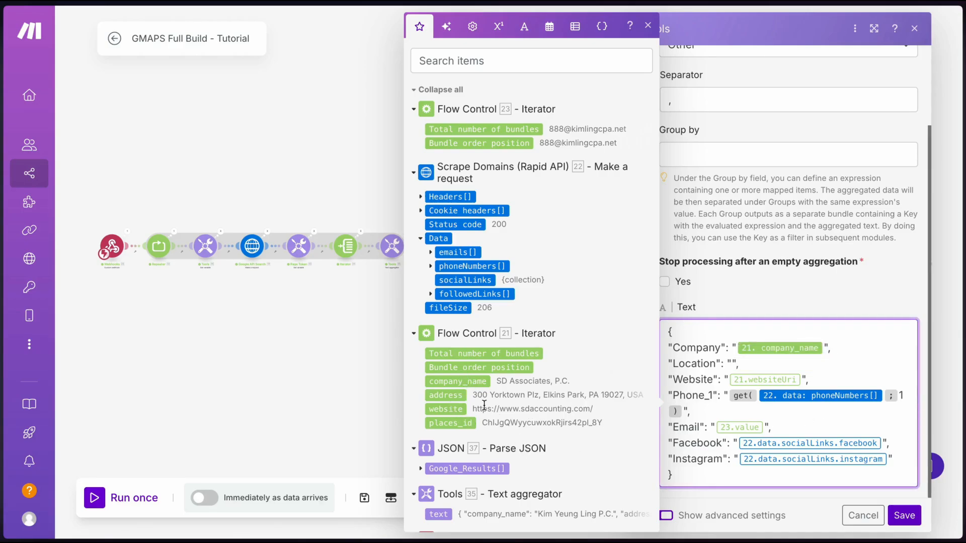
{"action": "left_click", "coordinate": [451, 405]}
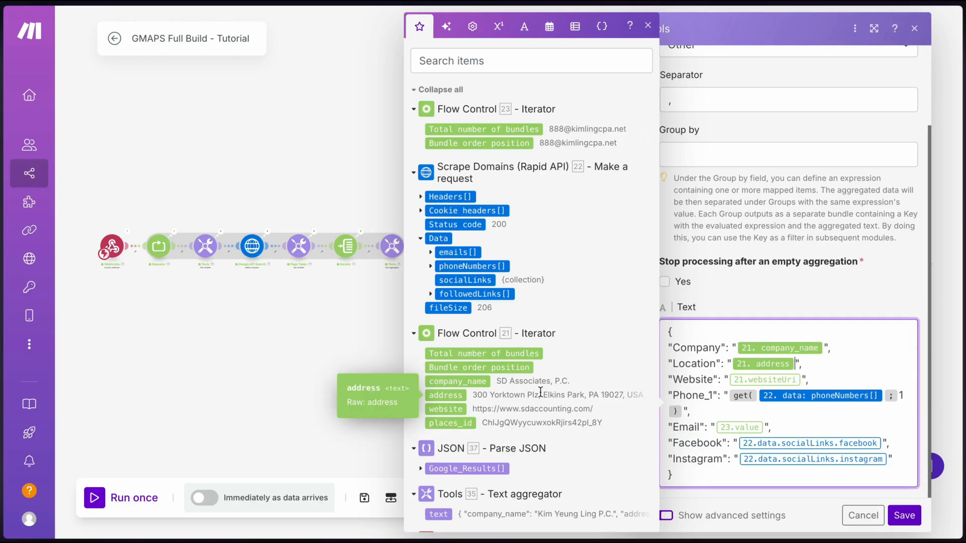
Replace websiteUri with 21. website in the Website line, save the aggregator and the scenario
{"action": "left_click", "coordinate": [801, 380]}
{"action": "key", "text": "BackSpace"}
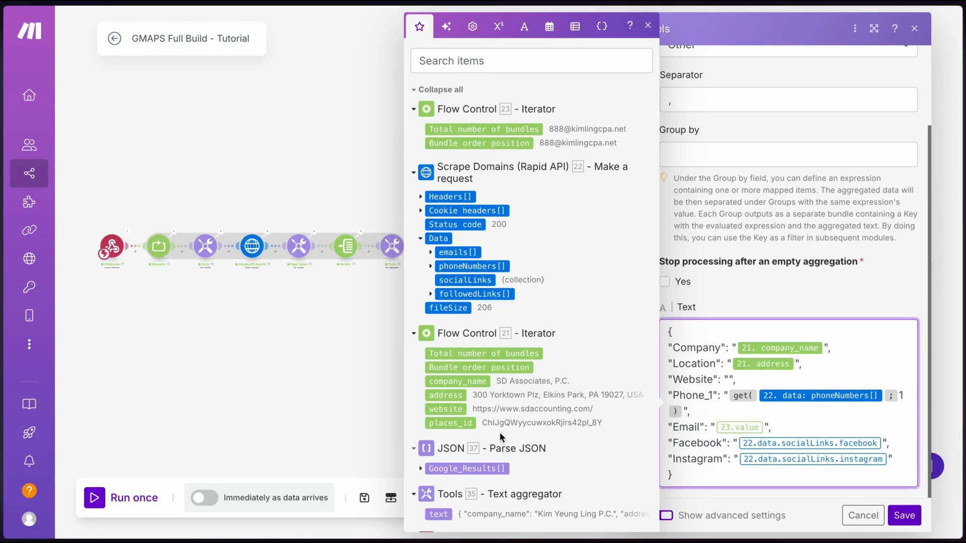
{"action": "left_click", "coordinate": [452, 409]}
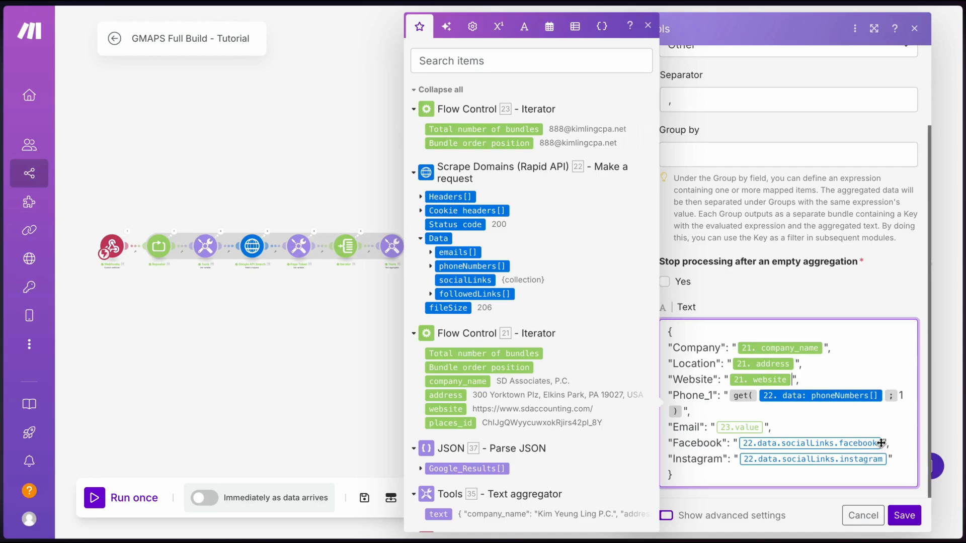
{"action": "left_click", "coordinate": [903, 515]}
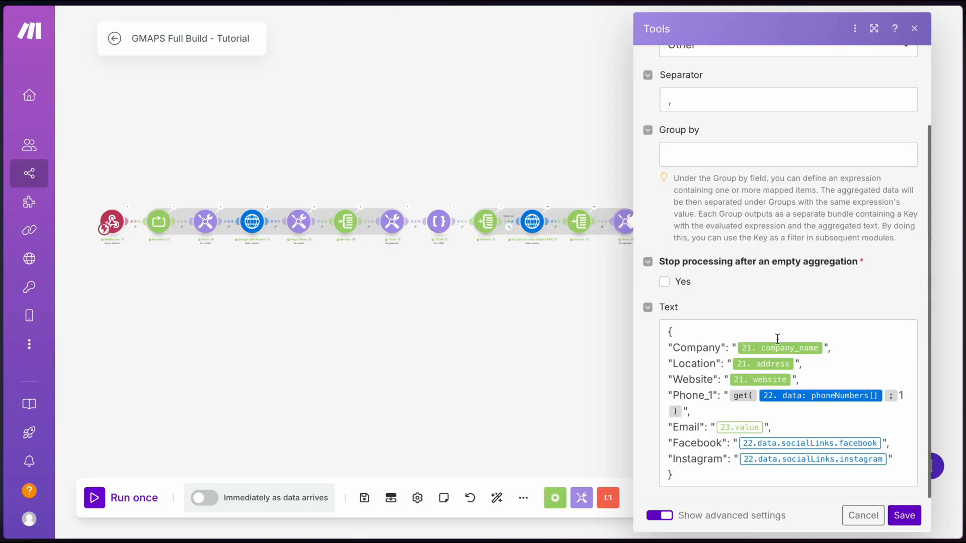
{"action": "left_click", "coordinate": [825, 348]}
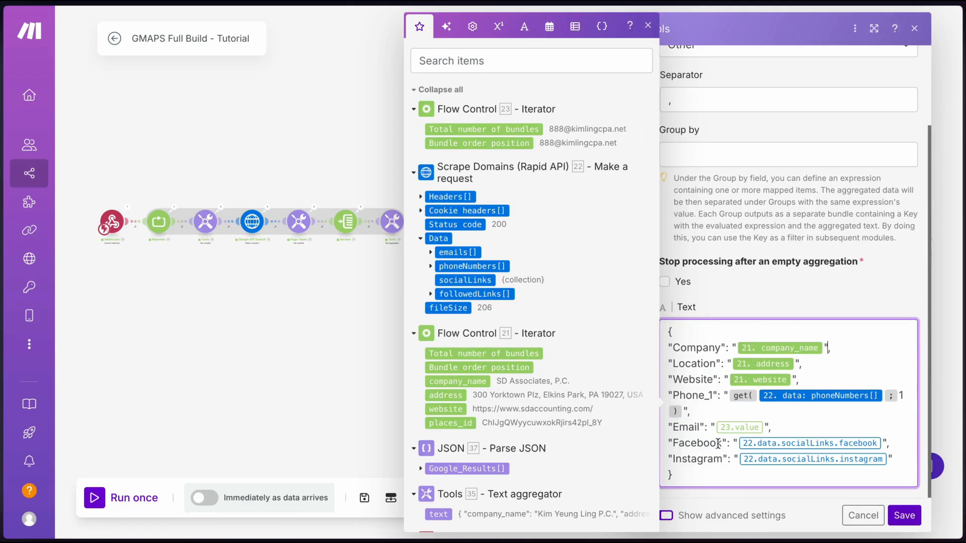
{"action": "left_click", "coordinate": [339, 345]}
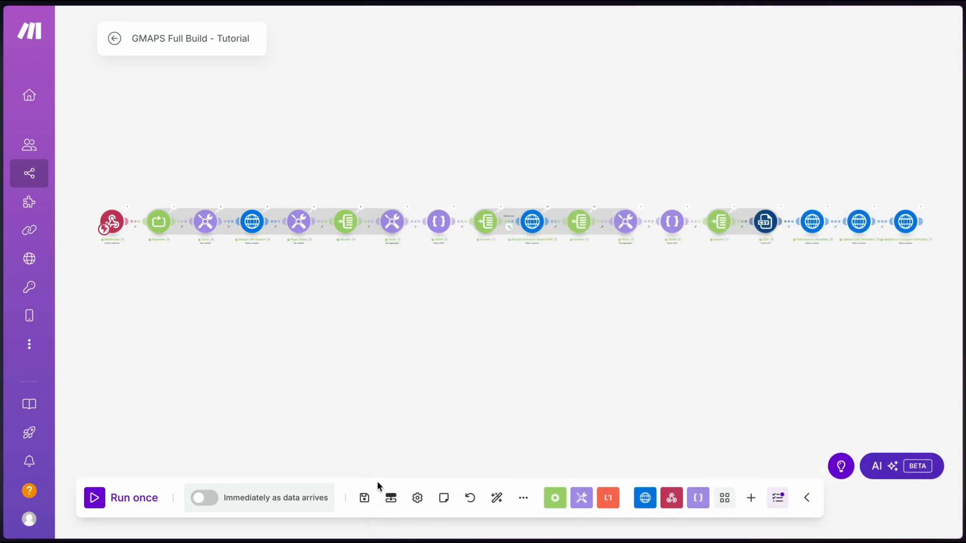
{"action": "left_click", "coordinate": [364, 497]}
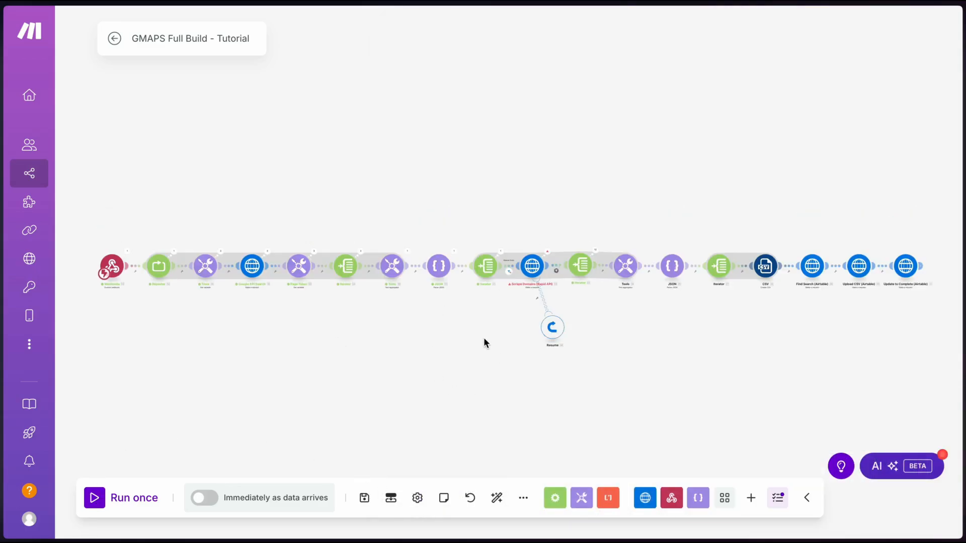
Delete the old Resume error handler attached to Scrape Domains
{"action": "right_click", "coordinate": [533, 272]}
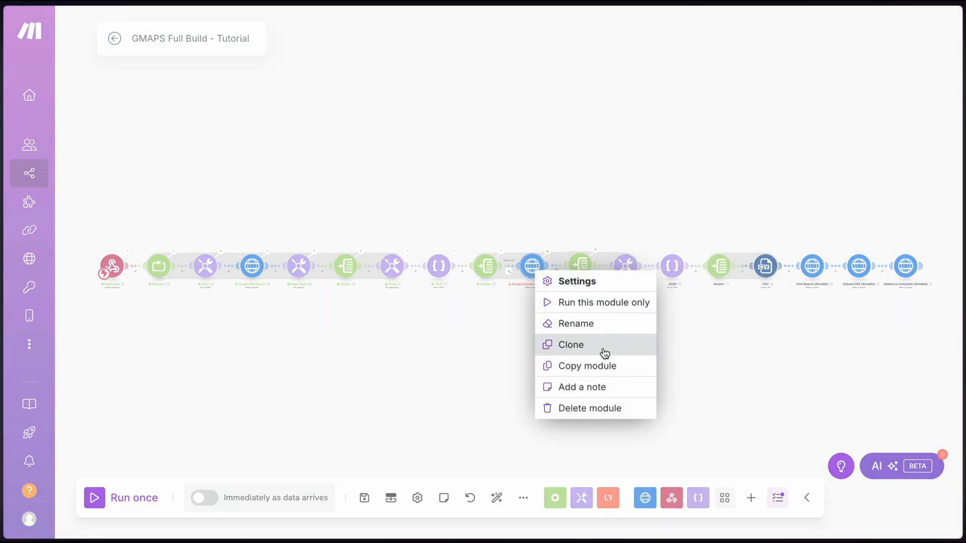
{"action": "left_click", "coordinate": [552, 327]}
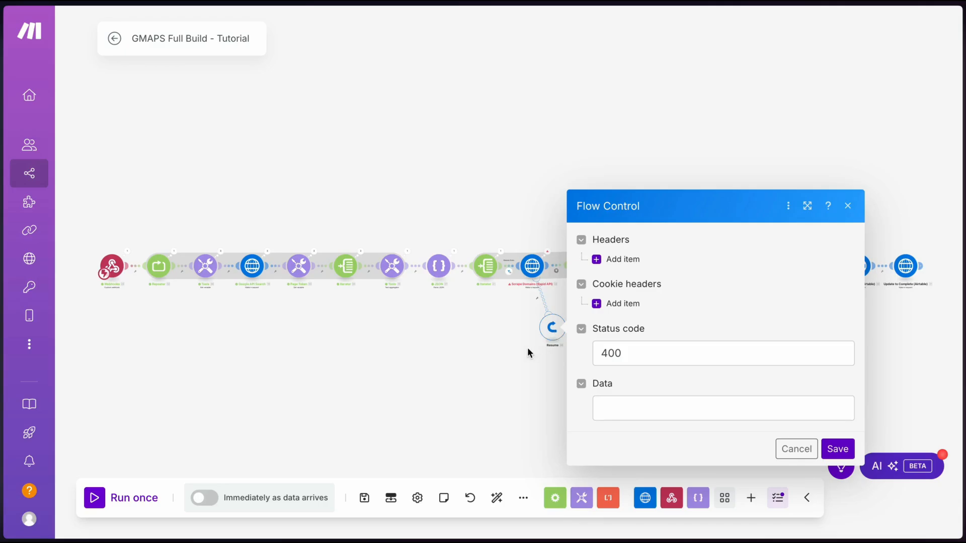
{"action": "key", "text": "Escape"}
{"action": "right_click", "coordinate": [553, 338]}
{"action": "left_click", "coordinate": [604, 438]}
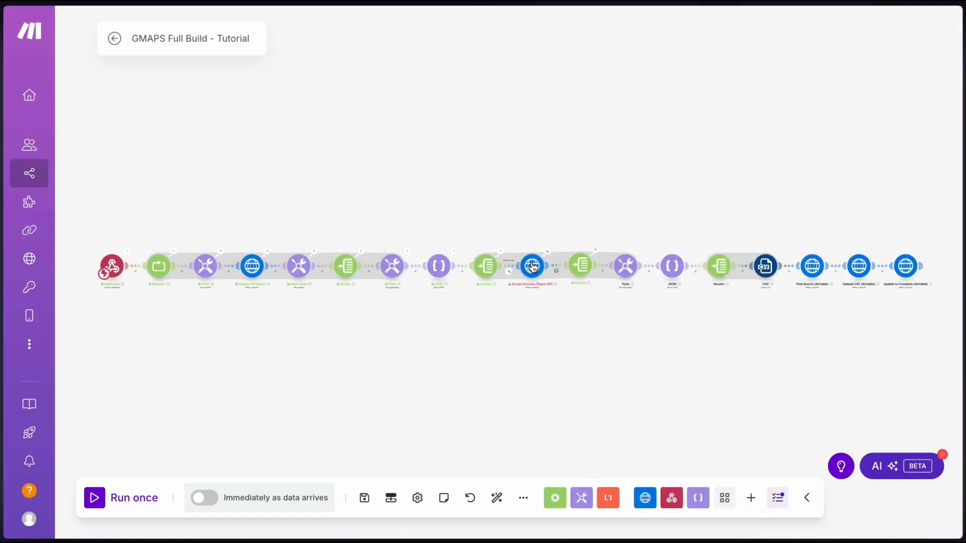
Attach a new Resume error handler with status code 400 to Scrape Domains and save the scenario
{"action": "right_click", "coordinate": [534, 268]}
{"action": "left_click", "coordinate": [596, 323]}
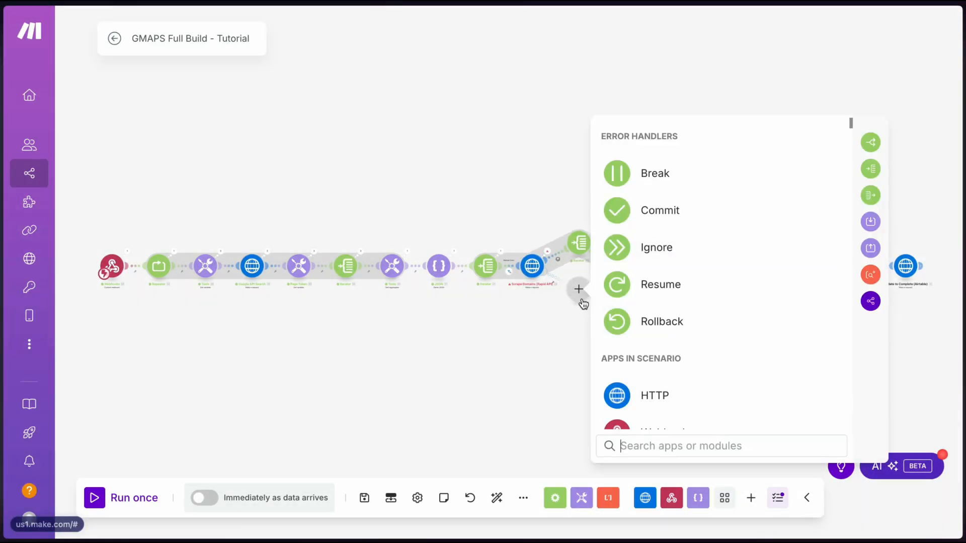
{"action": "left_click", "coordinate": [616, 284]}
{"action": "left_click", "coordinate": [649, 353]}
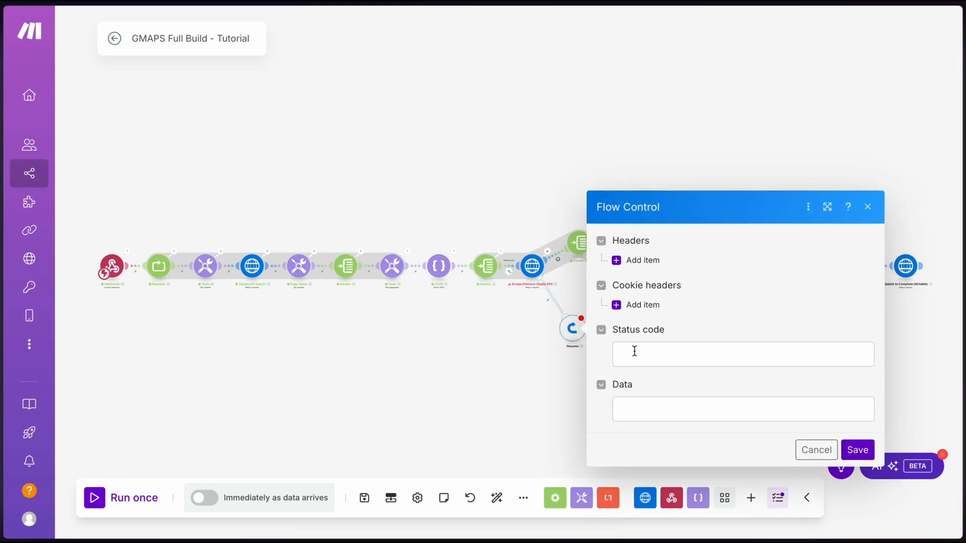
{"action": "type", "text": "400"}
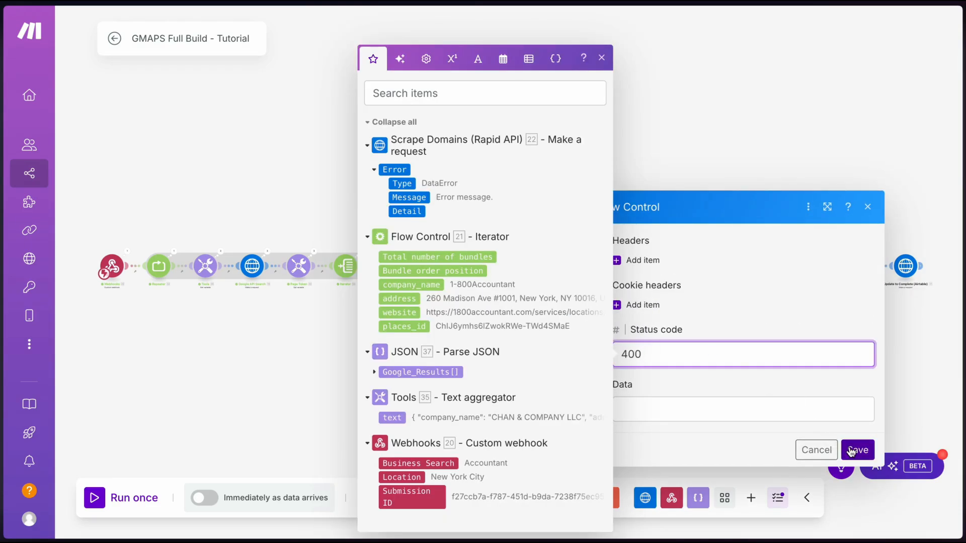
{"action": "left_click", "coordinate": [856, 449]}
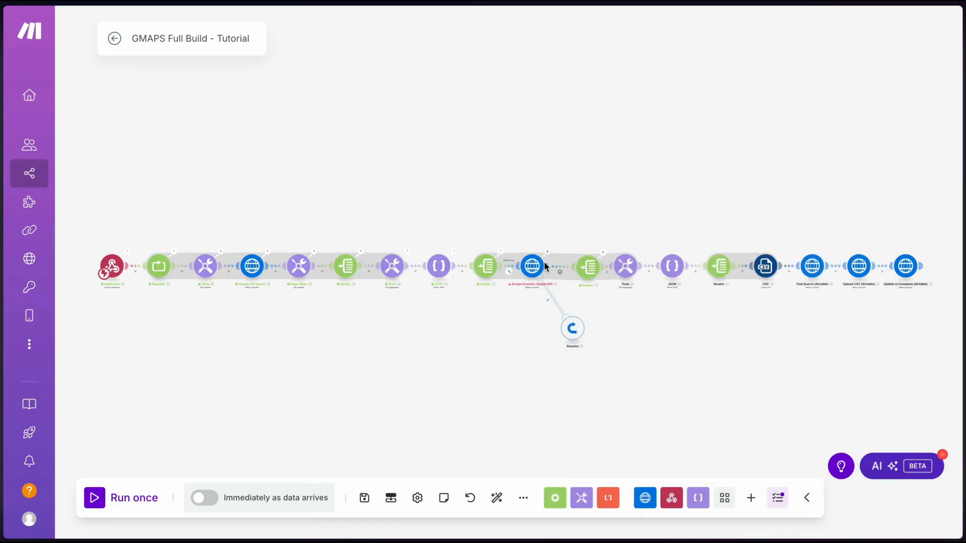
{"action": "left_click", "coordinate": [558, 270]}
{"action": "left_click", "coordinate": [479, 352]}
{"action": "left_click", "coordinate": [364, 498]}
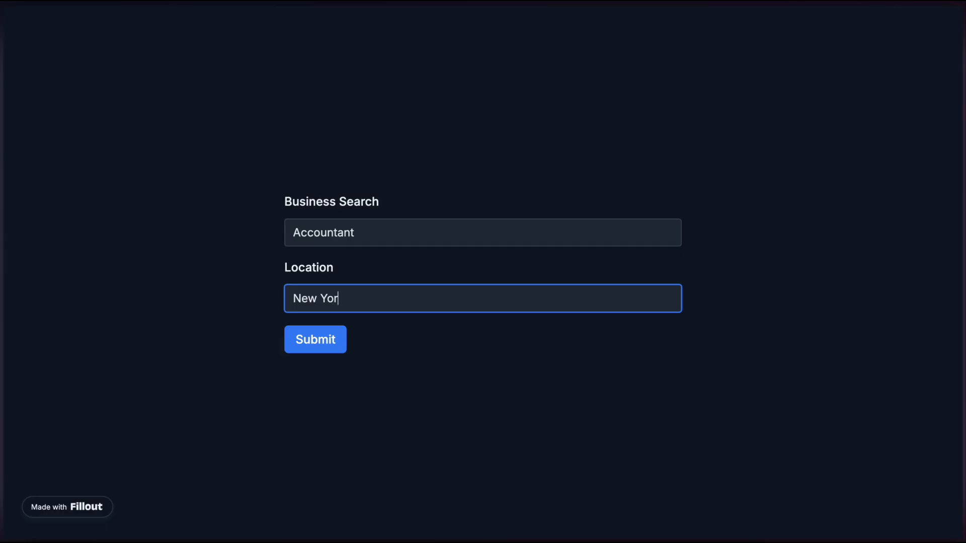
Finish entering New York City as the location and submit the Accountant search
{"action": "type", "text": "k City"}
{"action": "left_click", "coordinate": [317, 339]}
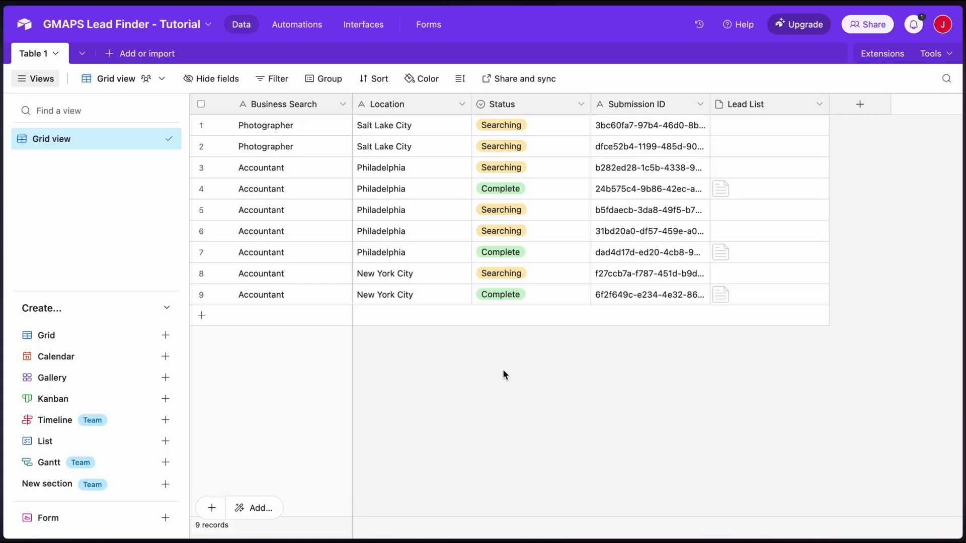
{"action": "left_click", "coordinate": [722, 297]}
{"action": "left_click", "coordinate": [721, 293]}
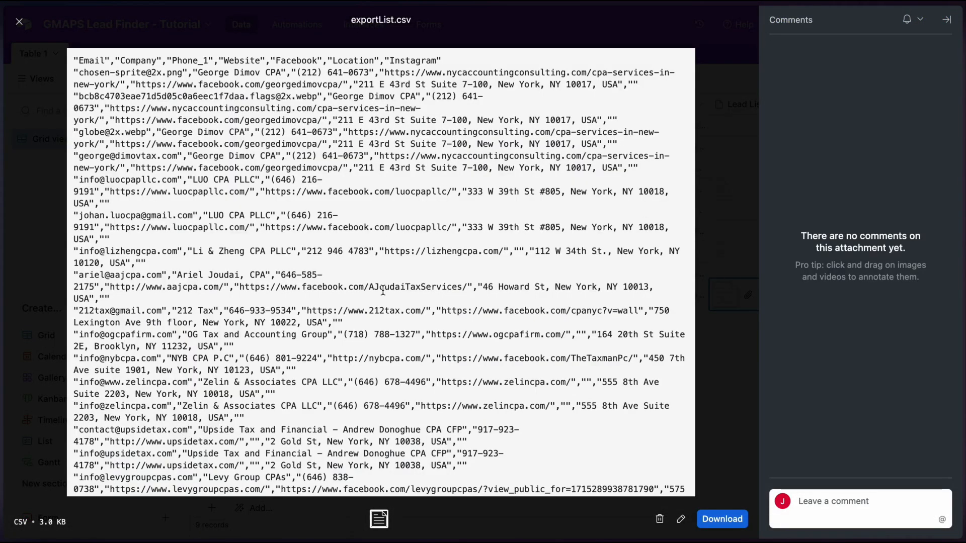
{"action": "scroll", "coordinate": [383, 291], "scroll_direction": "down", "scroll_amount": 1}
{"action": "scroll", "coordinate": [383, 291], "scroll_direction": "up", "scroll_amount": 1}
{"action": "left_click", "coordinate": [20, 22]}
{"action": "left_click", "coordinate": [560, 391]}
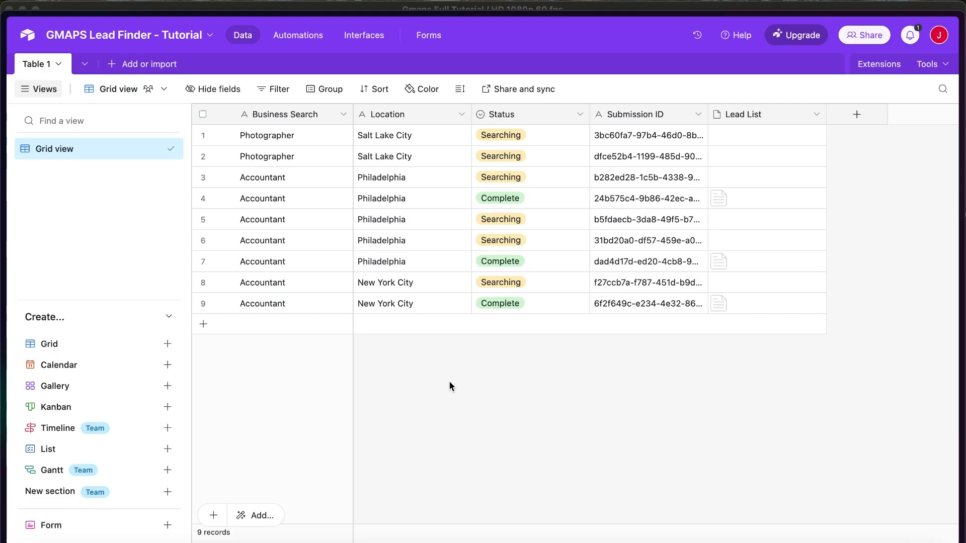
{"action": "left_click", "coordinate": [361, 37]}
Create a new interface keeping the default name Interface, using the Blank layout
{"action": "left_click", "coordinate": [526, 217]}
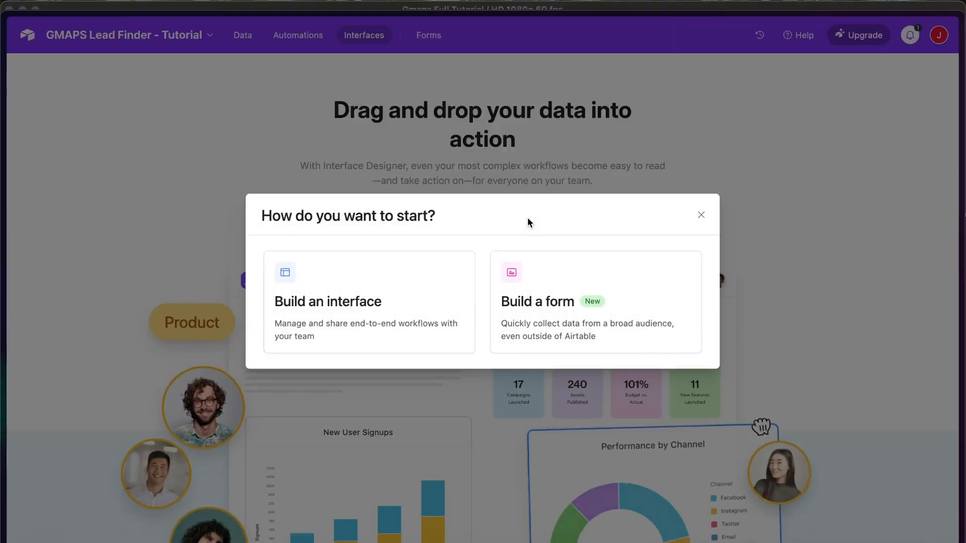
{"action": "left_click", "coordinate": [385, 280]}
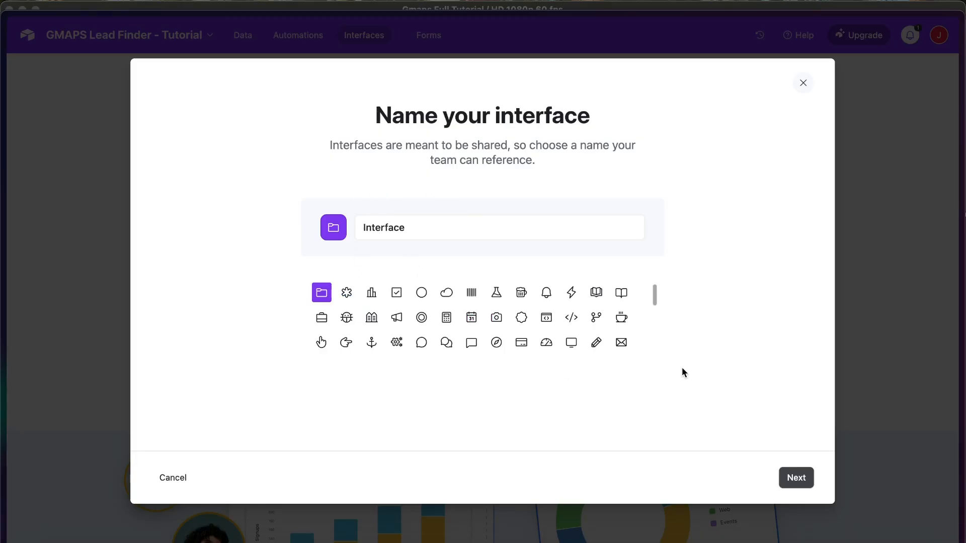
{"action": "left_click", "coordinate": [801, 479]}
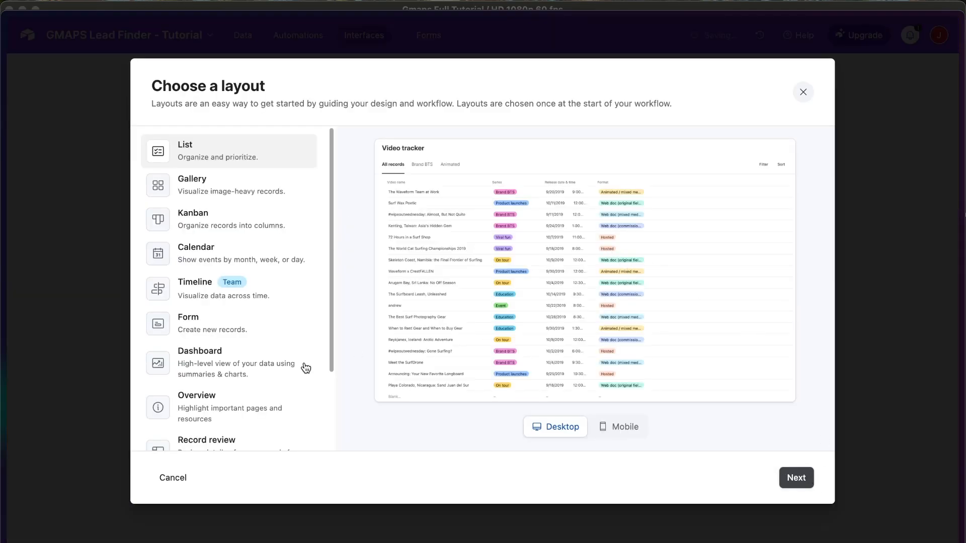
{"action": "scroll", "coordinate": [302, 367], "scroll_direction": "down", "scroll_amount": 3}
{"action": "left_click", "coordinate": [240, 419]}
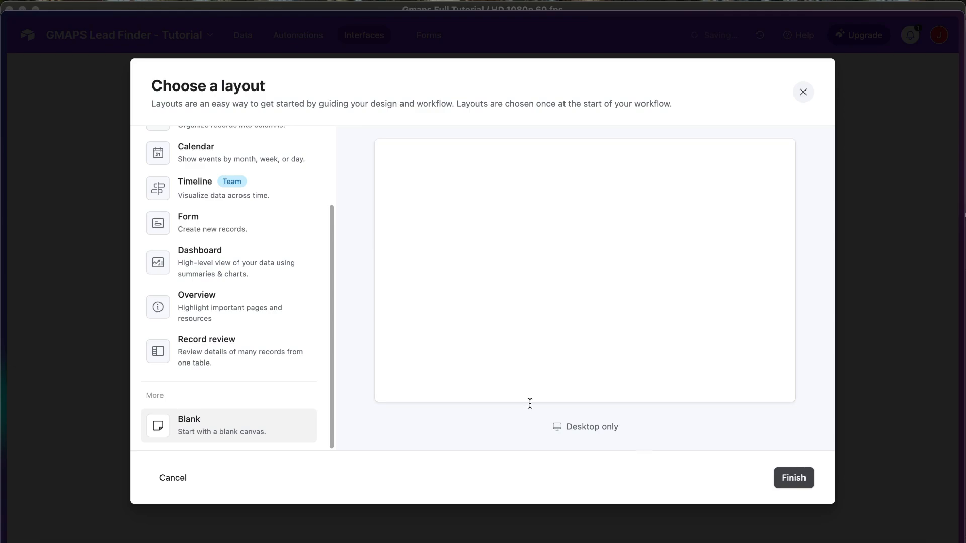
{"action": "scroll", "coordinate": [229, 266], "scroll_direction": "up", "scroll_amount": 3}
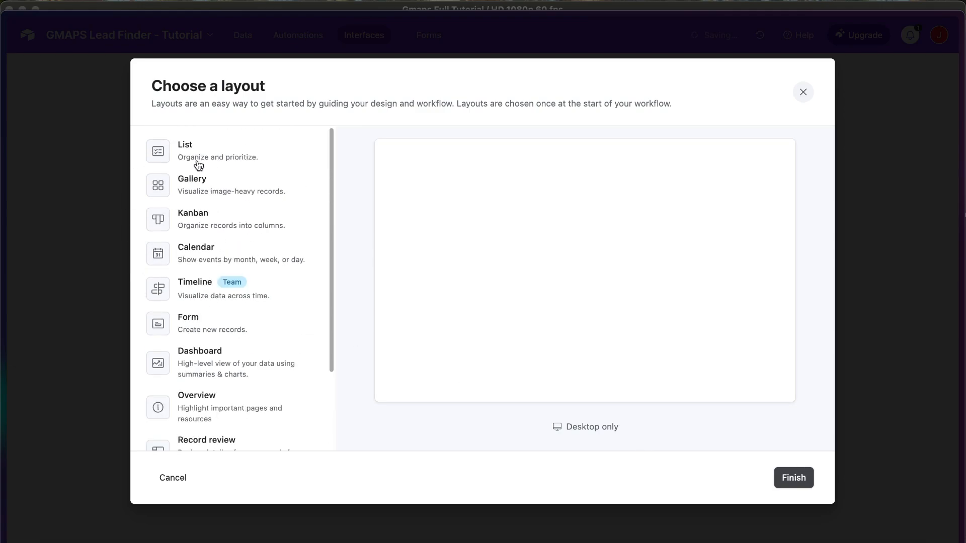
{"action": "scroll", "coordinate": [214, 252], "scroll_direction": "down", "scroll_amount": 3}
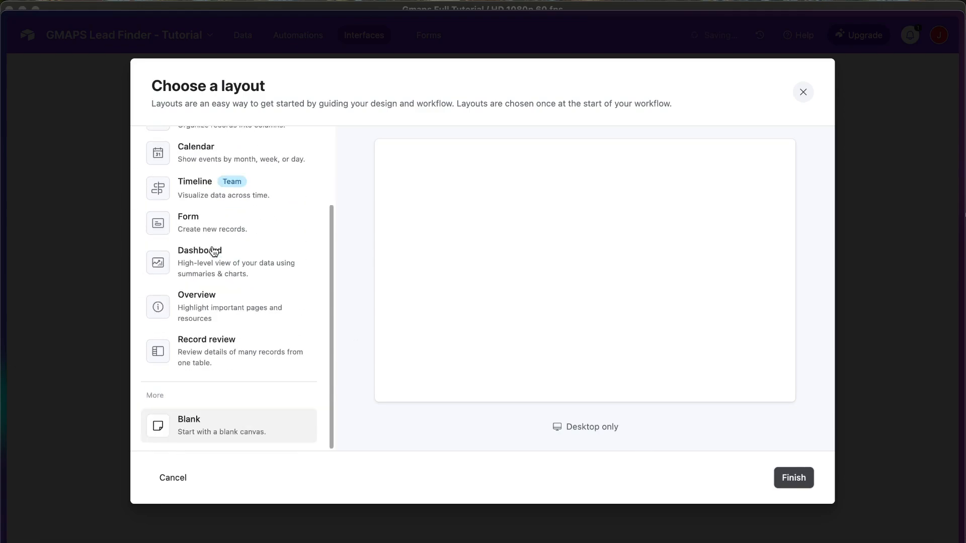
{"action": "left_click", "coordinate": [793, 478]}
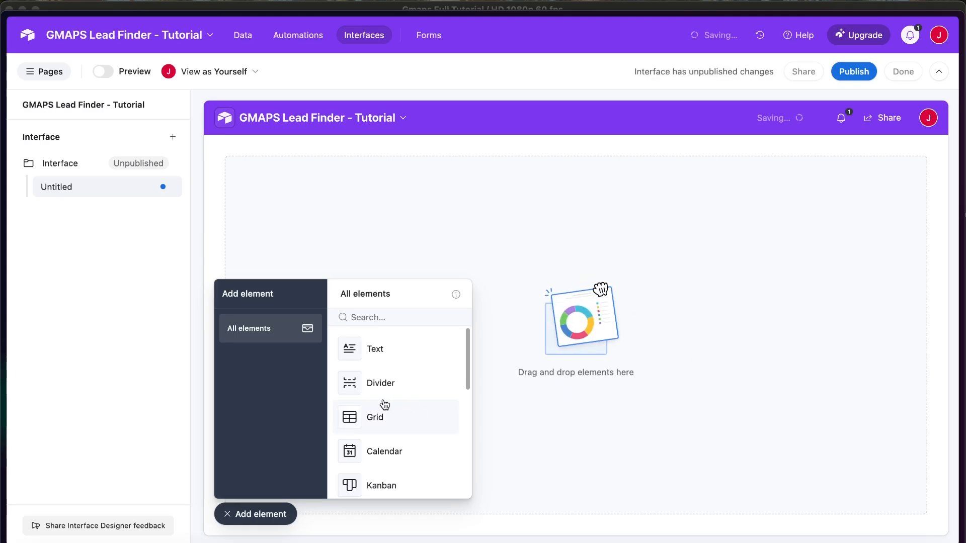
Add a view-only Table 1 list element and place a Button element at the top of the page
{"action": "scroll", "coordinate": [385, 403], "scroll_direction": "down", "scroll_amount": 2}
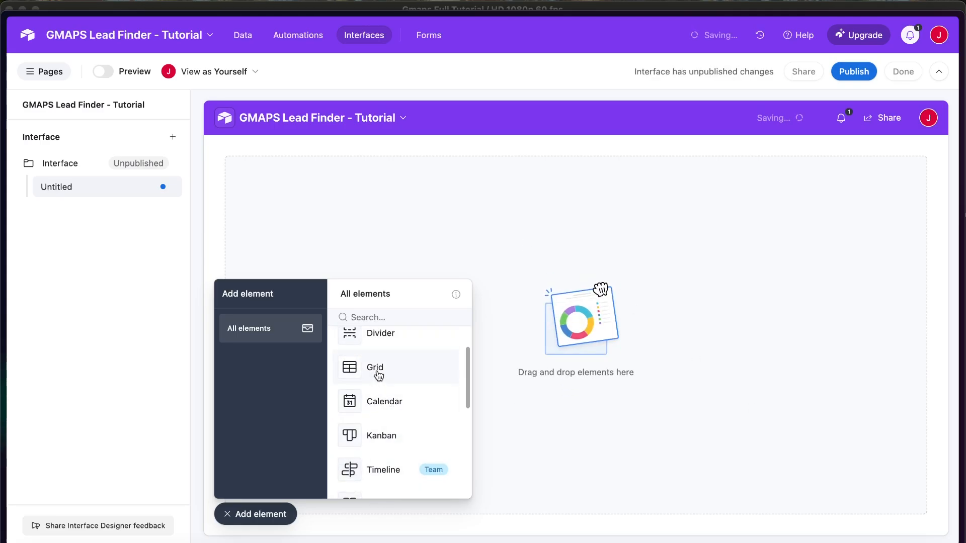
{"action": "left_click_drag", "start_coordinate": [379, 375], "coordinate": [508, 252]}
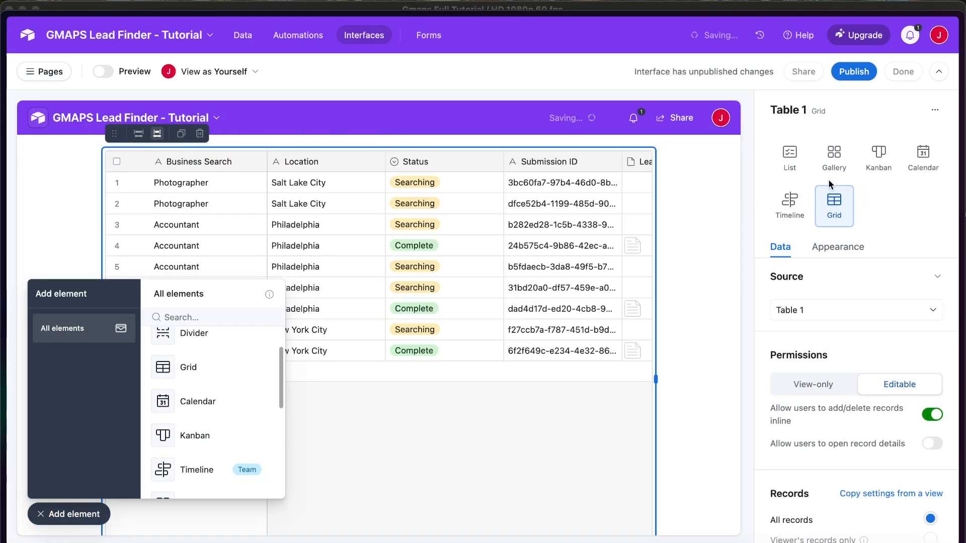
{"action": "left_click", "coordinate": [789, 157]}
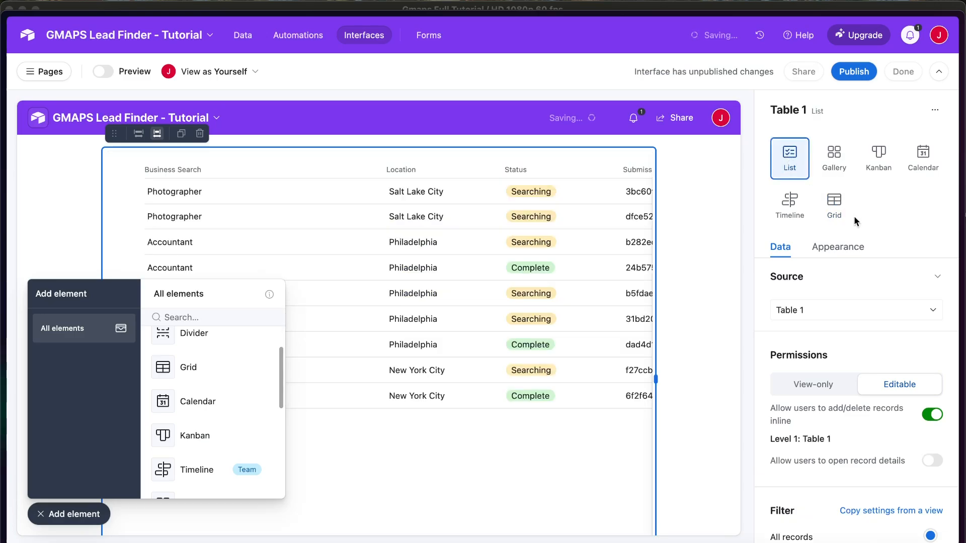
{"action": "left_click", "coordinate": [815, 386]}
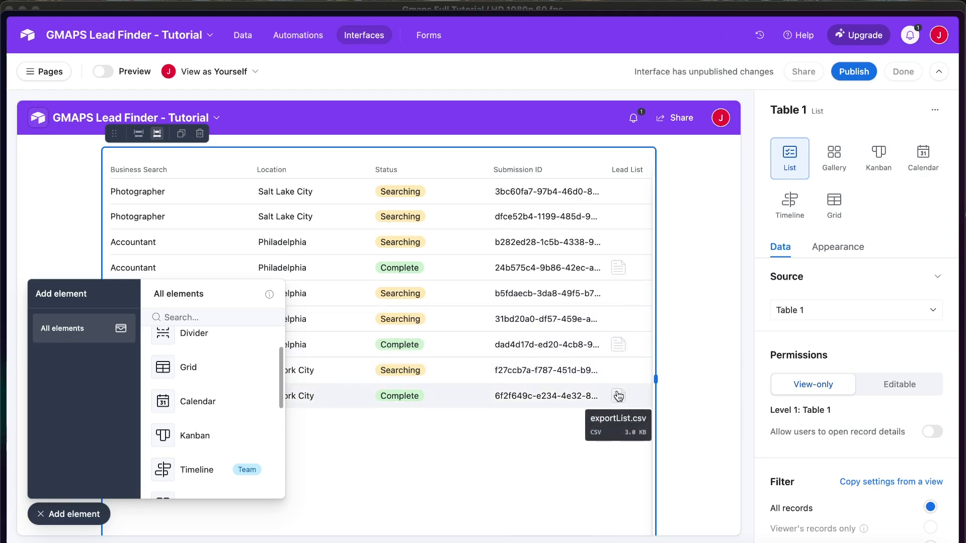
{"action": "scroll", "coordinate": [185, 435], "scroll_direction": "down", "scroll_amount": 5}
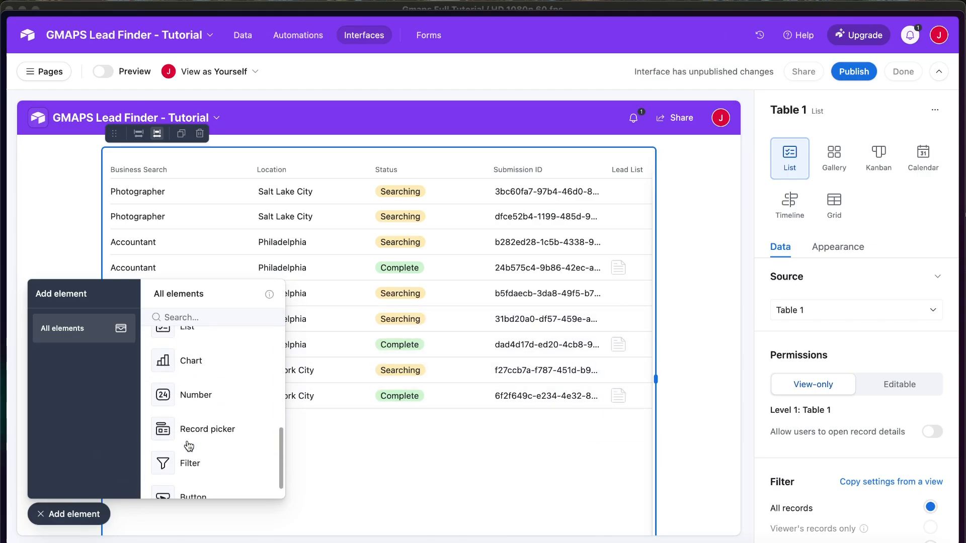
{"action": "left_click_drag", "start_coordinate": [192, 473], "coordinate": [604, 144]}
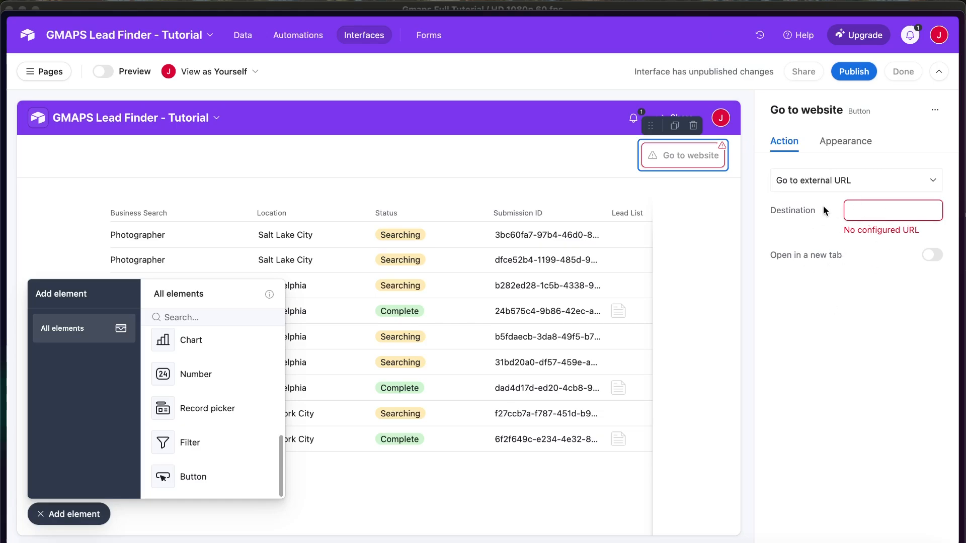
Link the button to the pasted Fillout form URL, opening in a new tab
{"action": "left_click", "coordinate": [855, 211]}
{"action": "key", "text": "super+v"}
{"action": "left_click", "coordinate": [874, 305]}
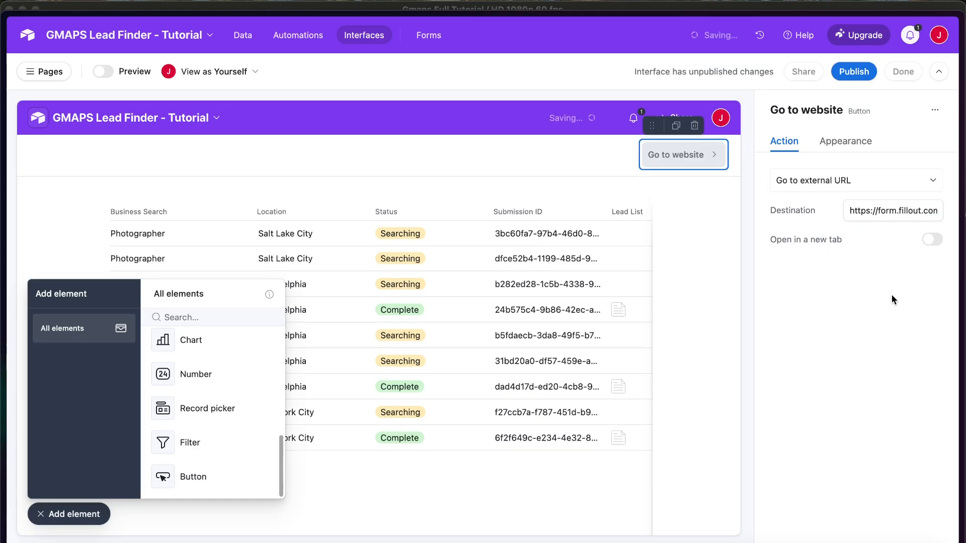
{"action": "left_click", "coordinate": [931, 241]}
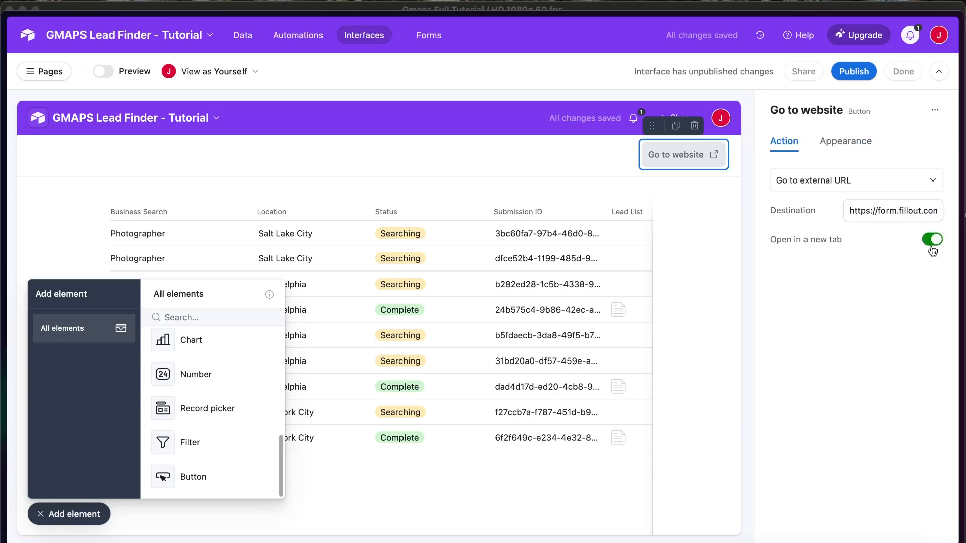
Style the button Charcoal and relabel it 'Make New Search'
{"action": "left_click", "coordinate": [833, 145]}
{"action": "left_click", "coordinate": [916, 191]}
{"action": "triple_click", "coordinate": [889, 277]}
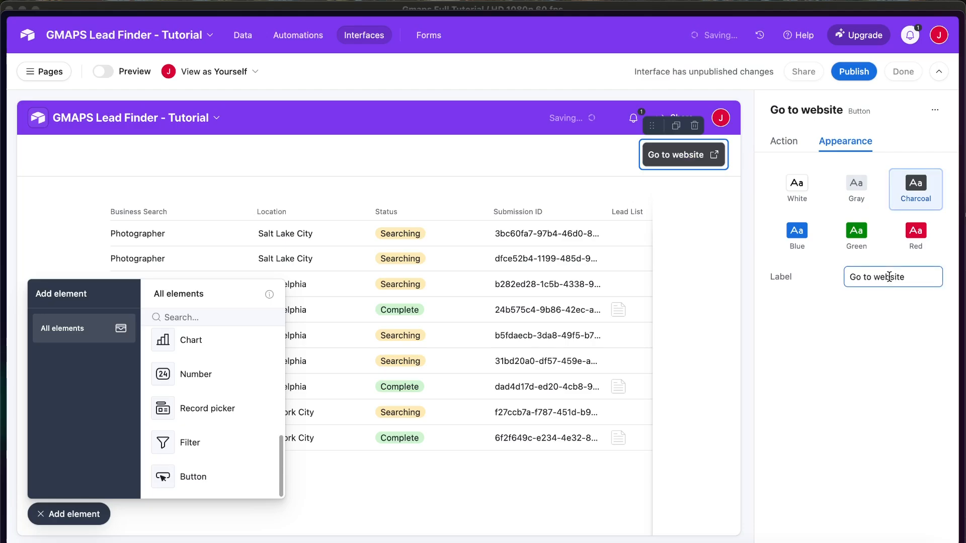
{"action": "type", "text": "Ma"}
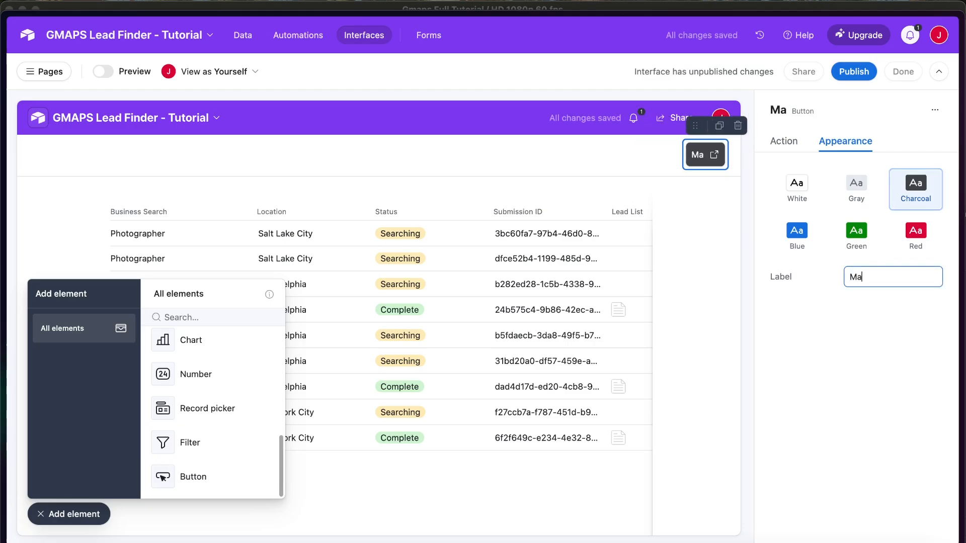
{"action": "type", "text": "ke New Search"}
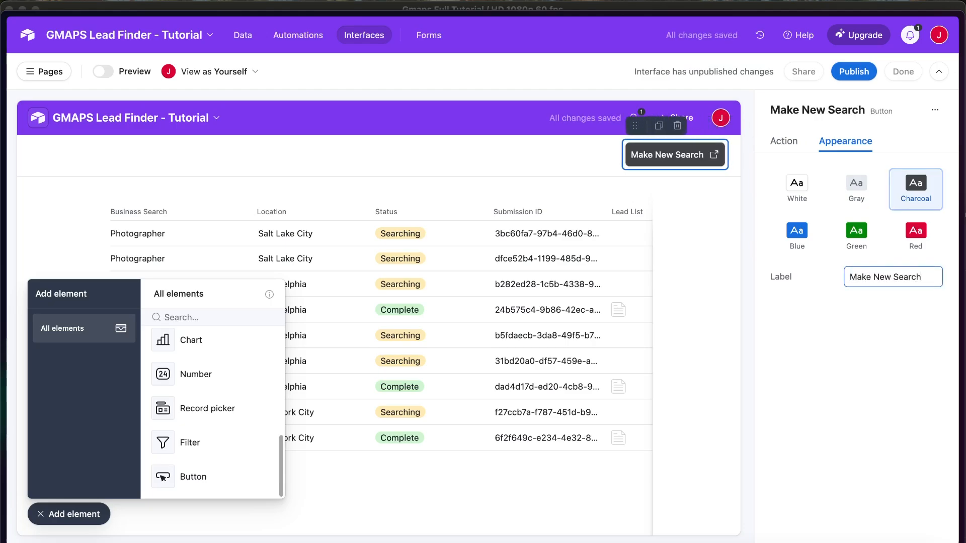
{"action": "left_click", "coordinate": [868, 342]}
{"action": "left_click", "coordinate": [75, 513]}
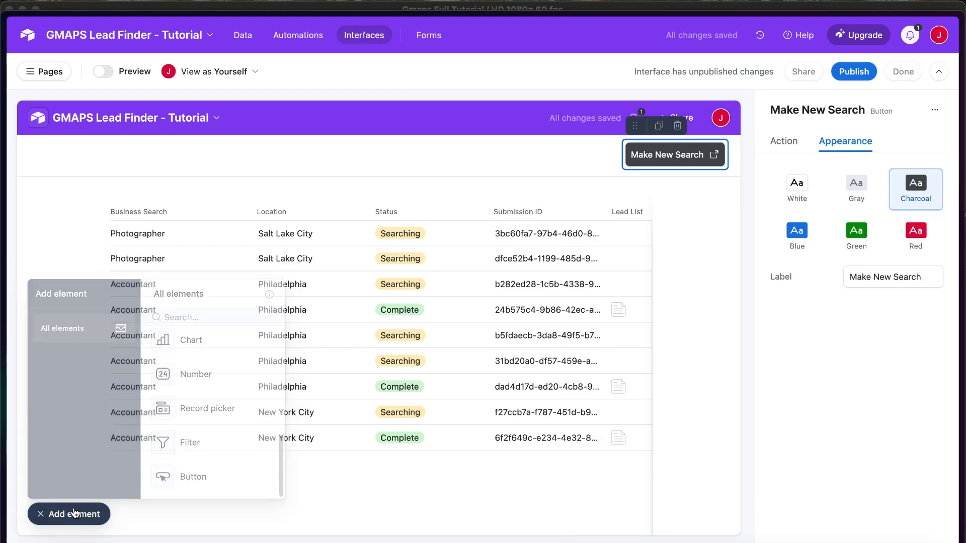
{"action": "left_click", "coordinate": [677, 308]}
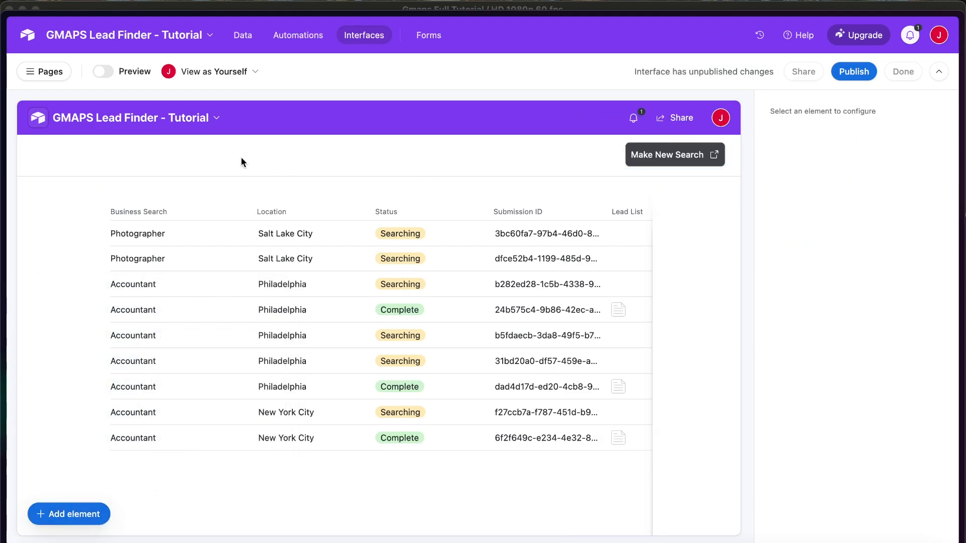
Set the searches list to the Wide full-width layout and preview the interface
{"action": "left_click", "coordinate": [98, 73]}
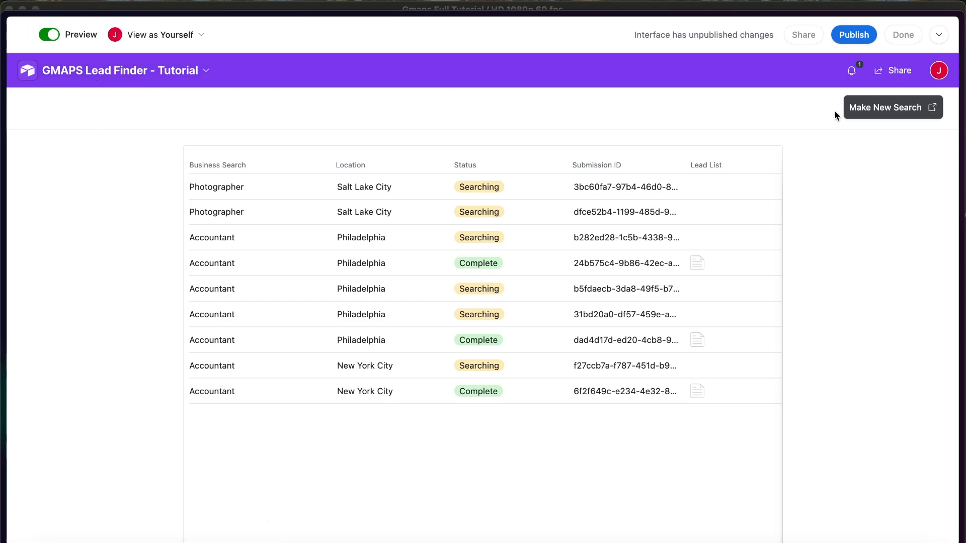
{"action": "left_click", "coordinate": [49, 36]}
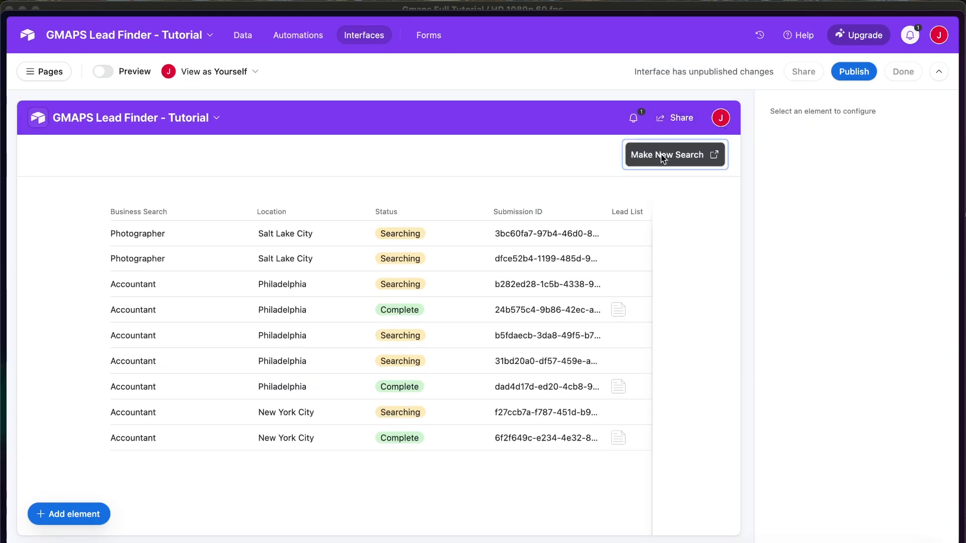
{"action": "left_click", "coordinate": [572, 195]}
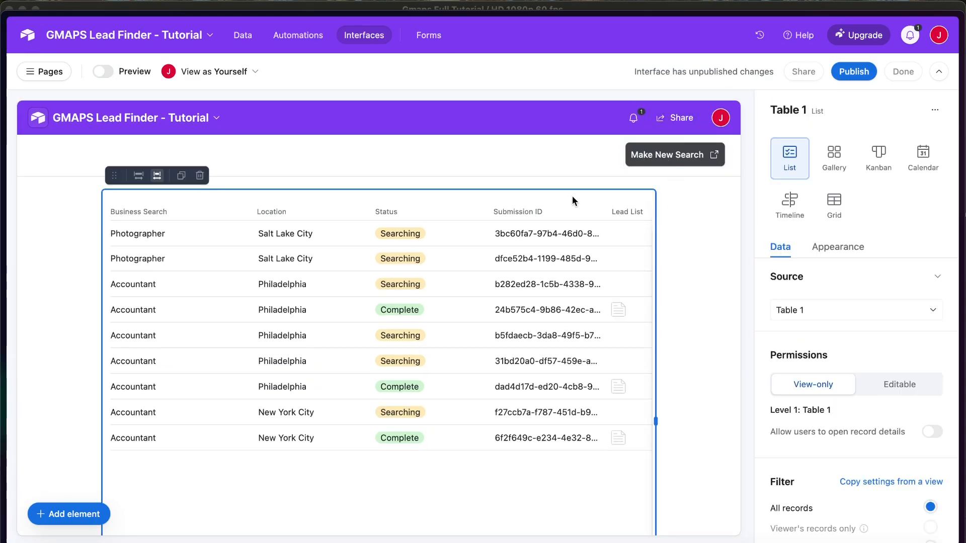
{"action": "left_click", "coordinate": [139, 176]}
{"action": "left_click", "coordinate": [100, 73]}
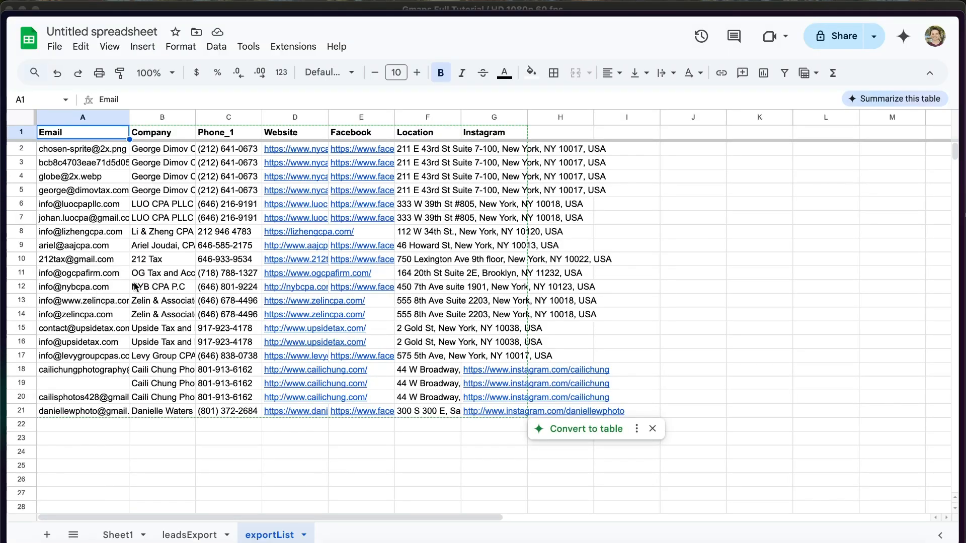
Dismiss the Facebook and LUO CPA PLLC link previews to view the exportList leads
{"action": "left_click", "coordinate": [92, 460]}
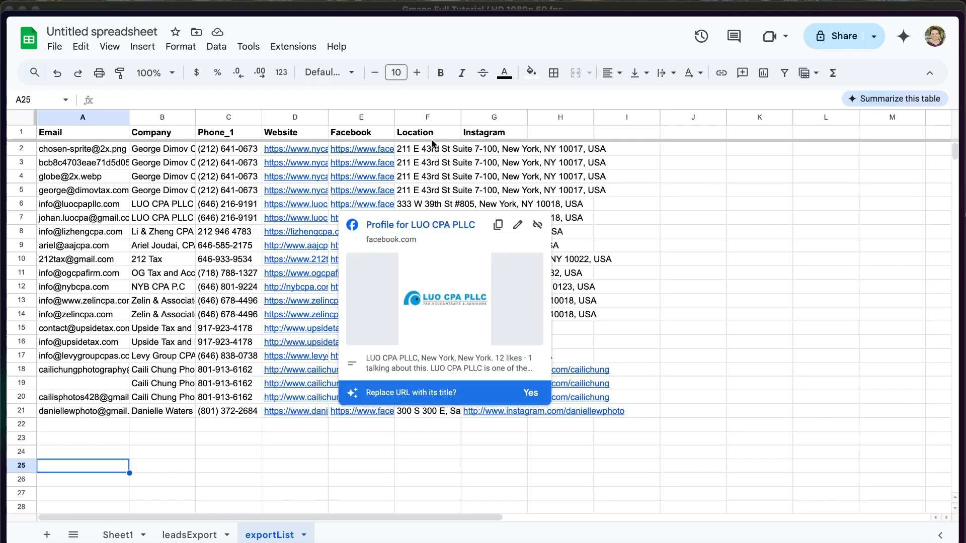
{"action": "left_click", "coordinate": [643, 218]}
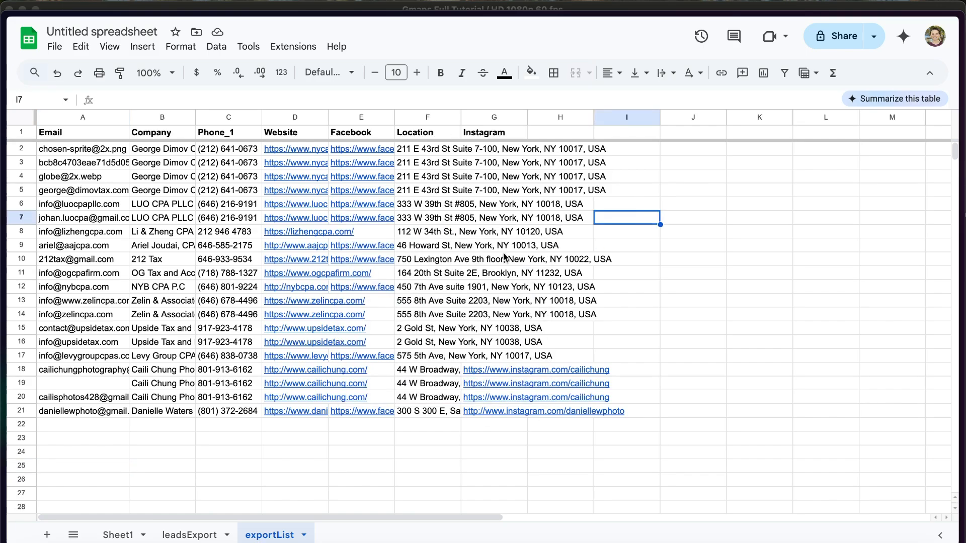
{"action": "left_click", "coordinate": [146, 442]}
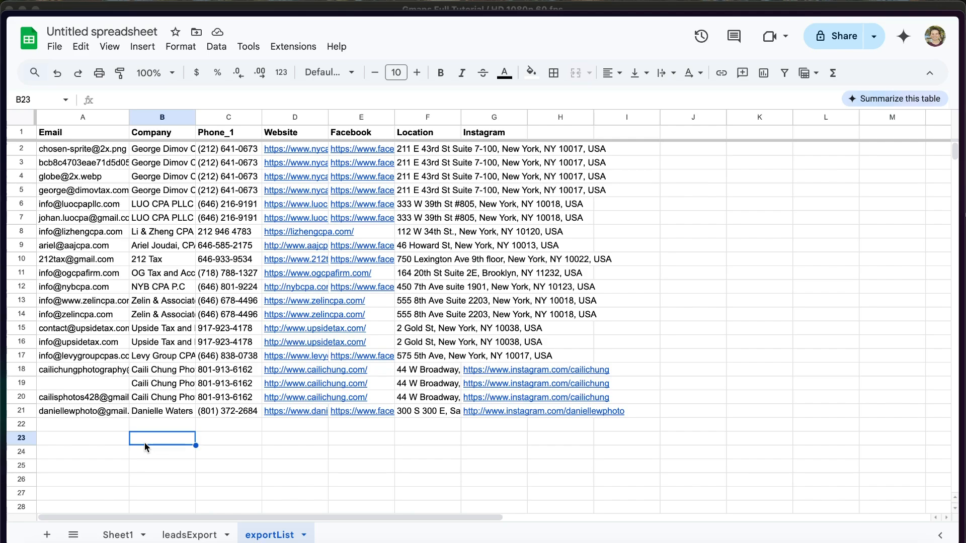